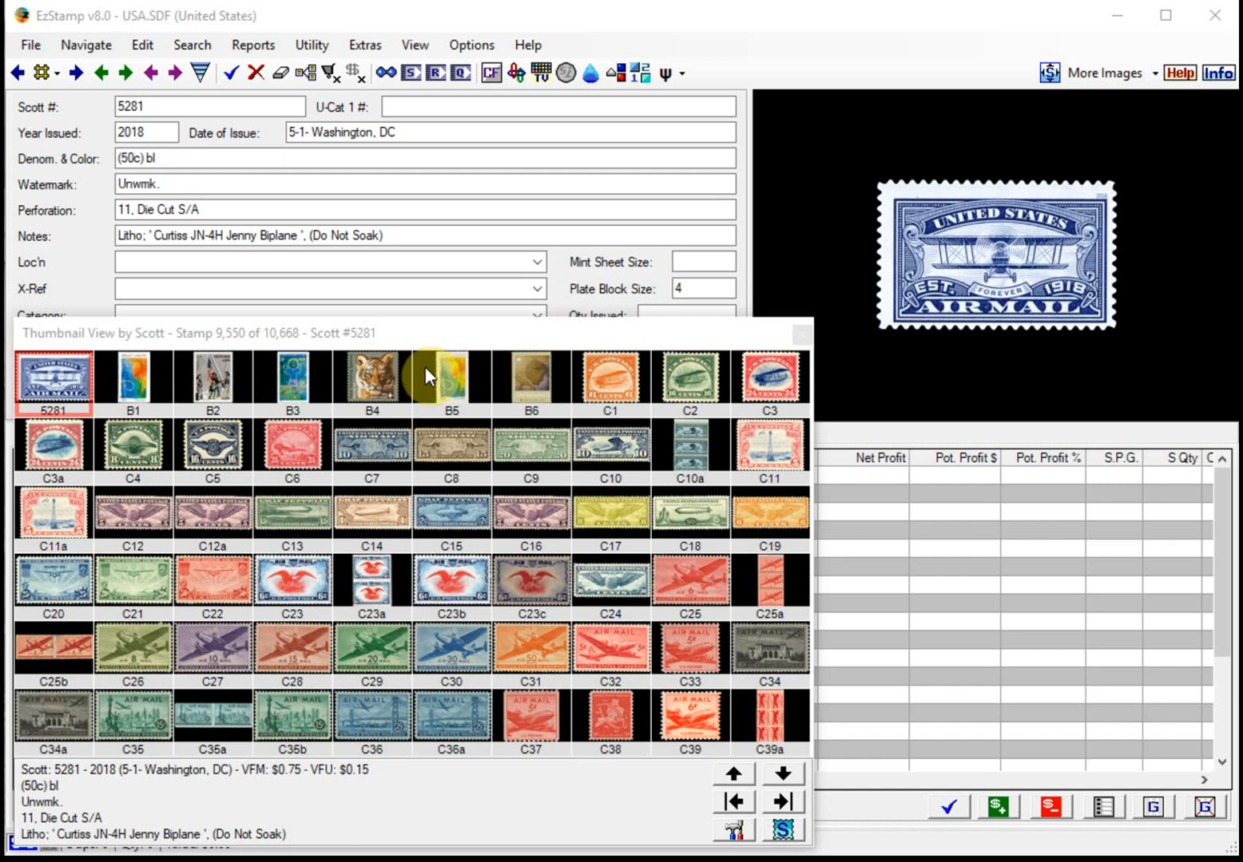
Open the SRS stamp recognition window for analyzing and comparing stamp images
left_click(373, 46)
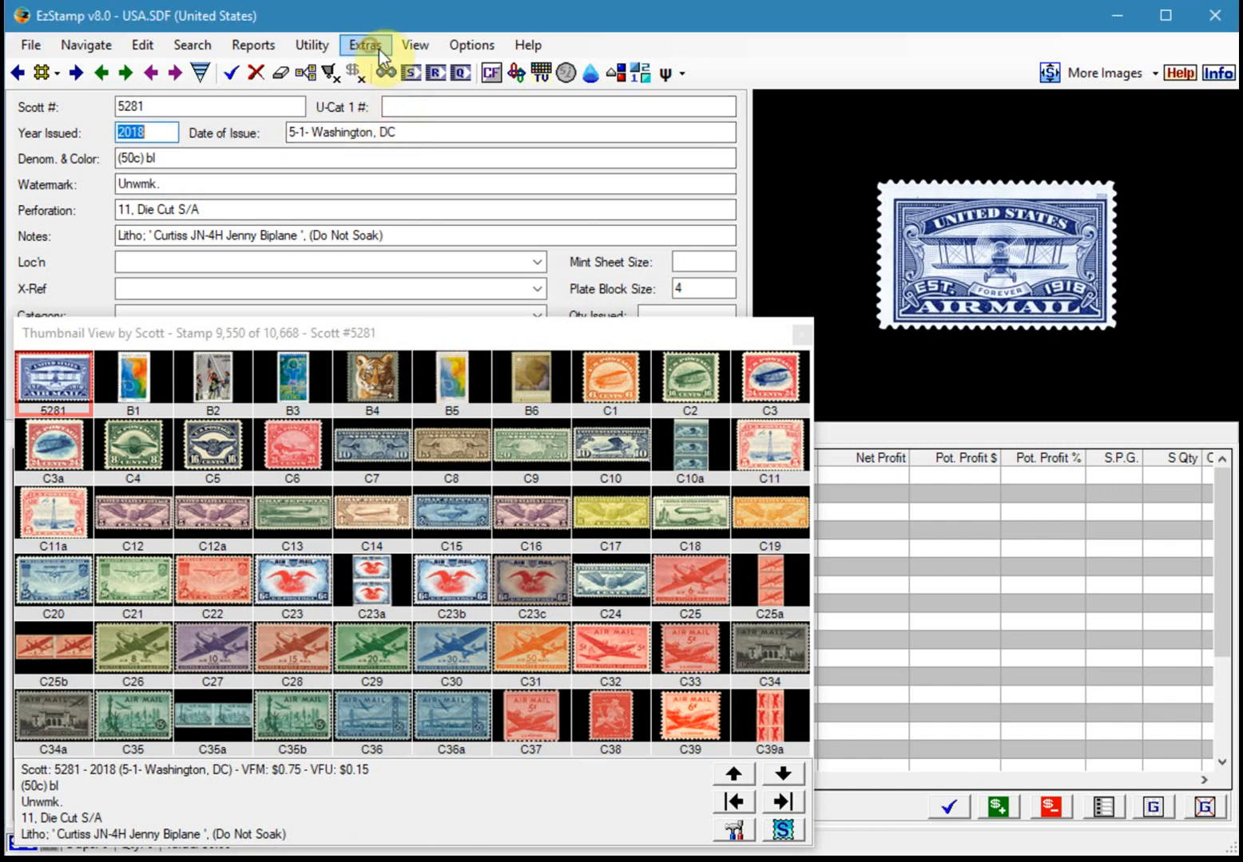
left_click(379, 48)
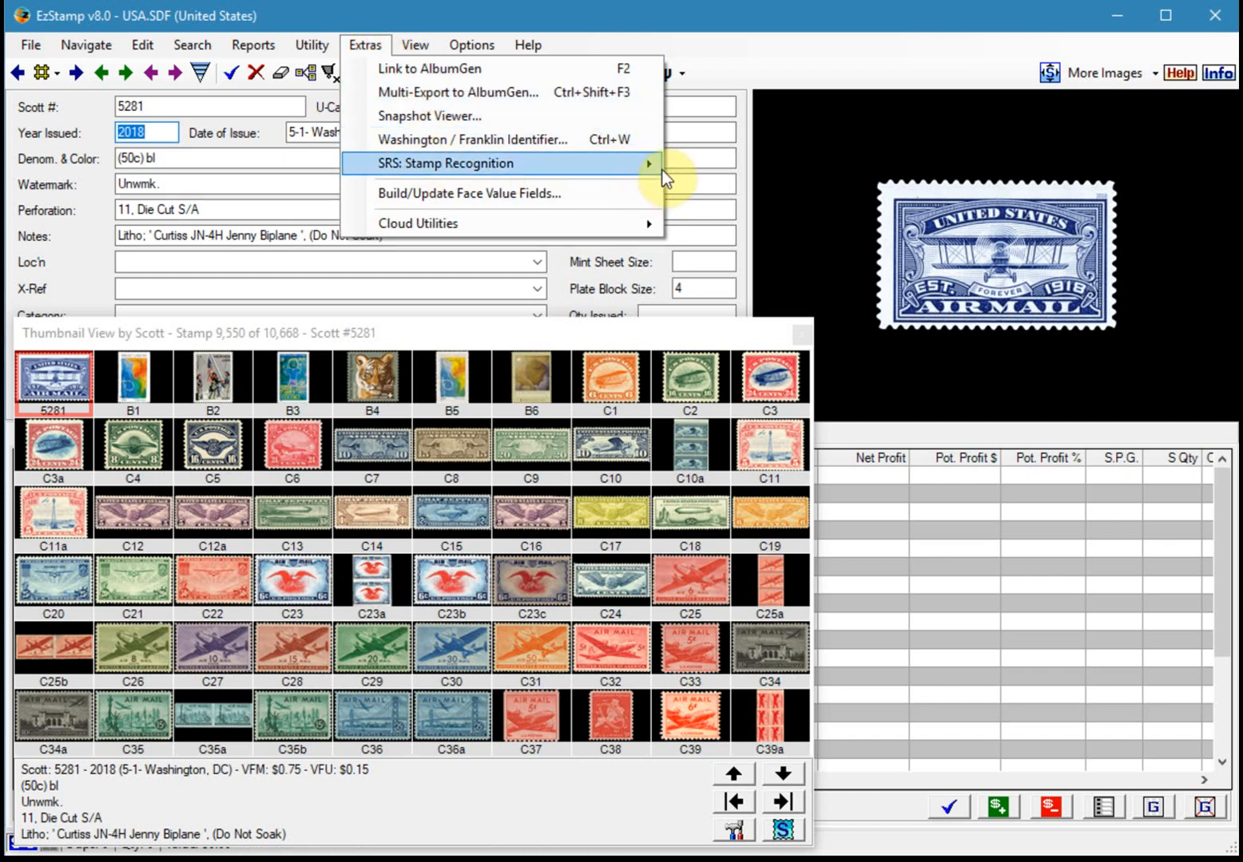
mouse_move(643, 165)
left_click(729, 214)
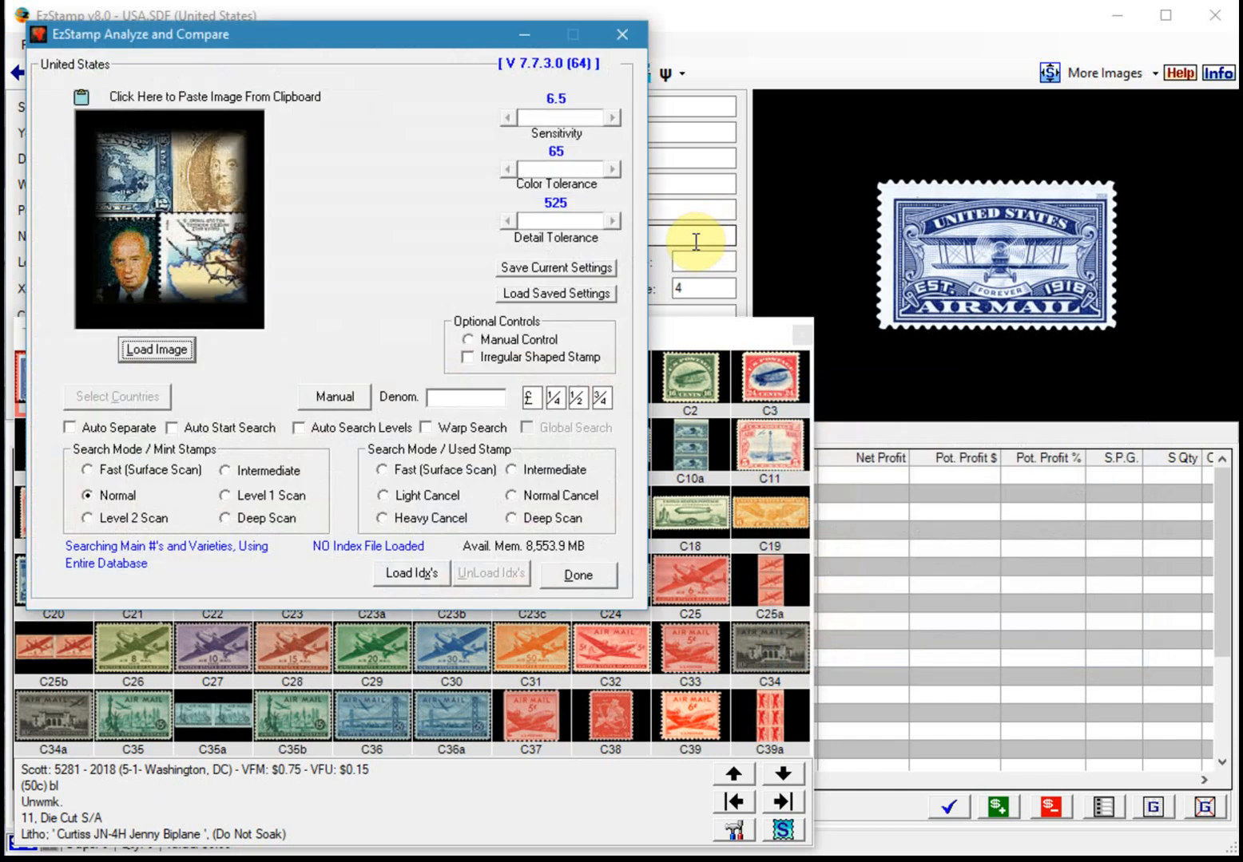
Enable Auto Separate, Auto Search Levels, Warp Search and Global Search for the stamp recognition
left_click(80, 430)
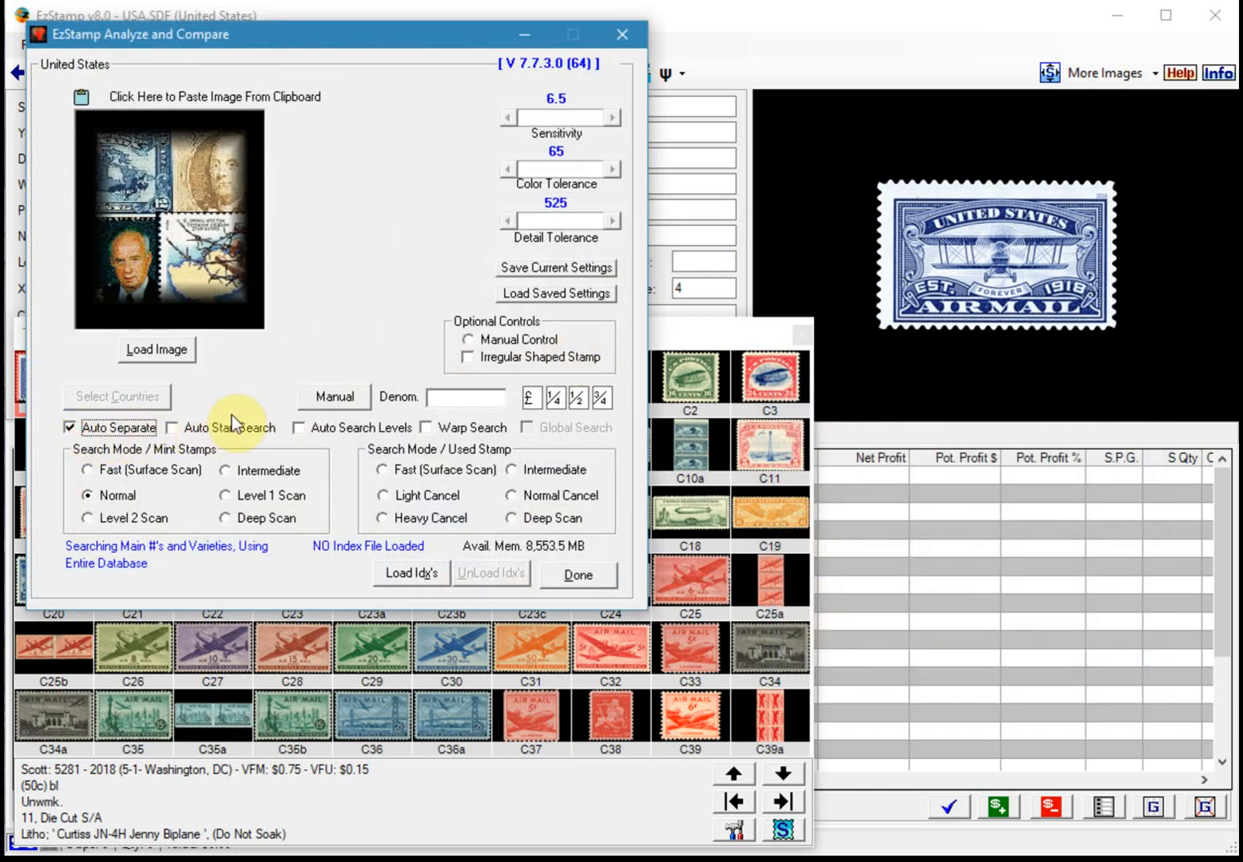
left_click(296, 427)
left_click(436, 429)
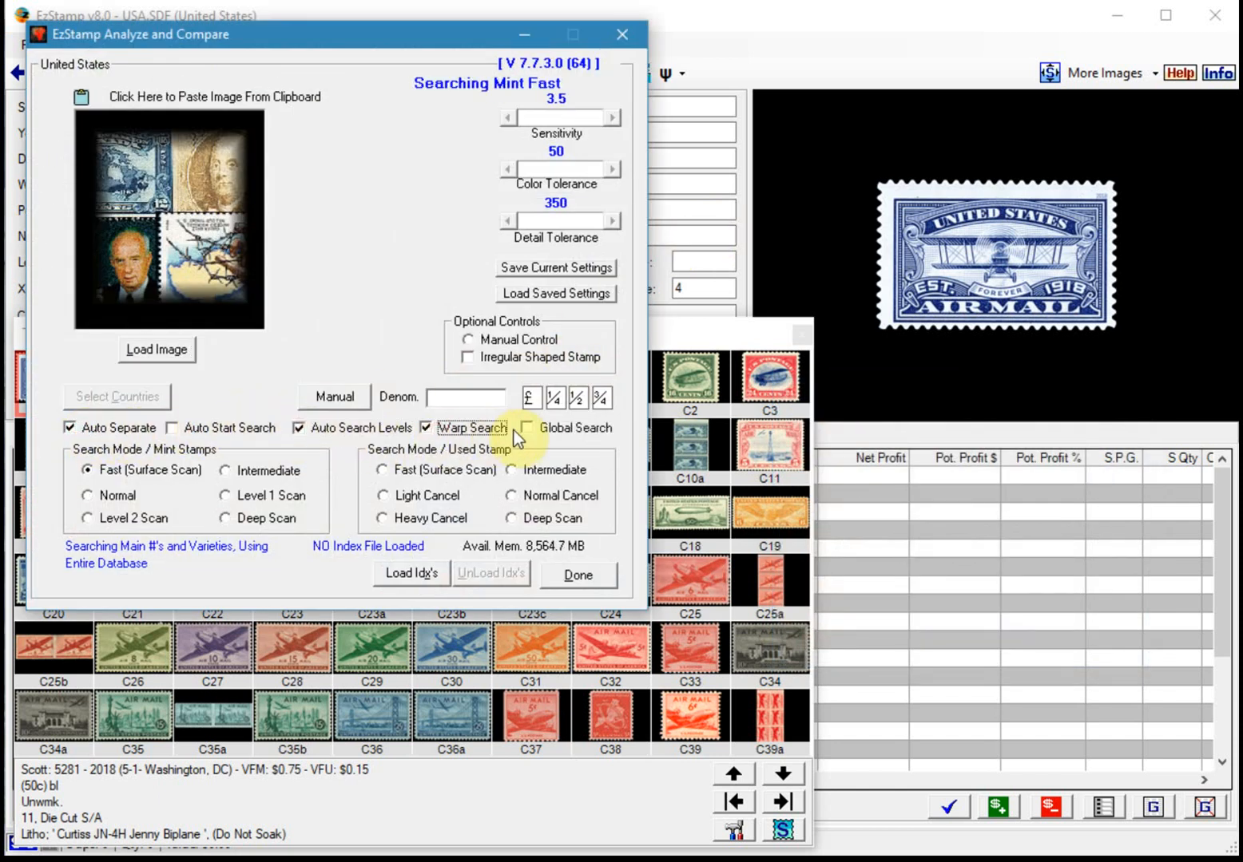
left_click(530, 429)
Load the saved country list with CANADA, GREECE, LUXMBRG and USA as the assigned countries for the global search
left_click(162, 398)
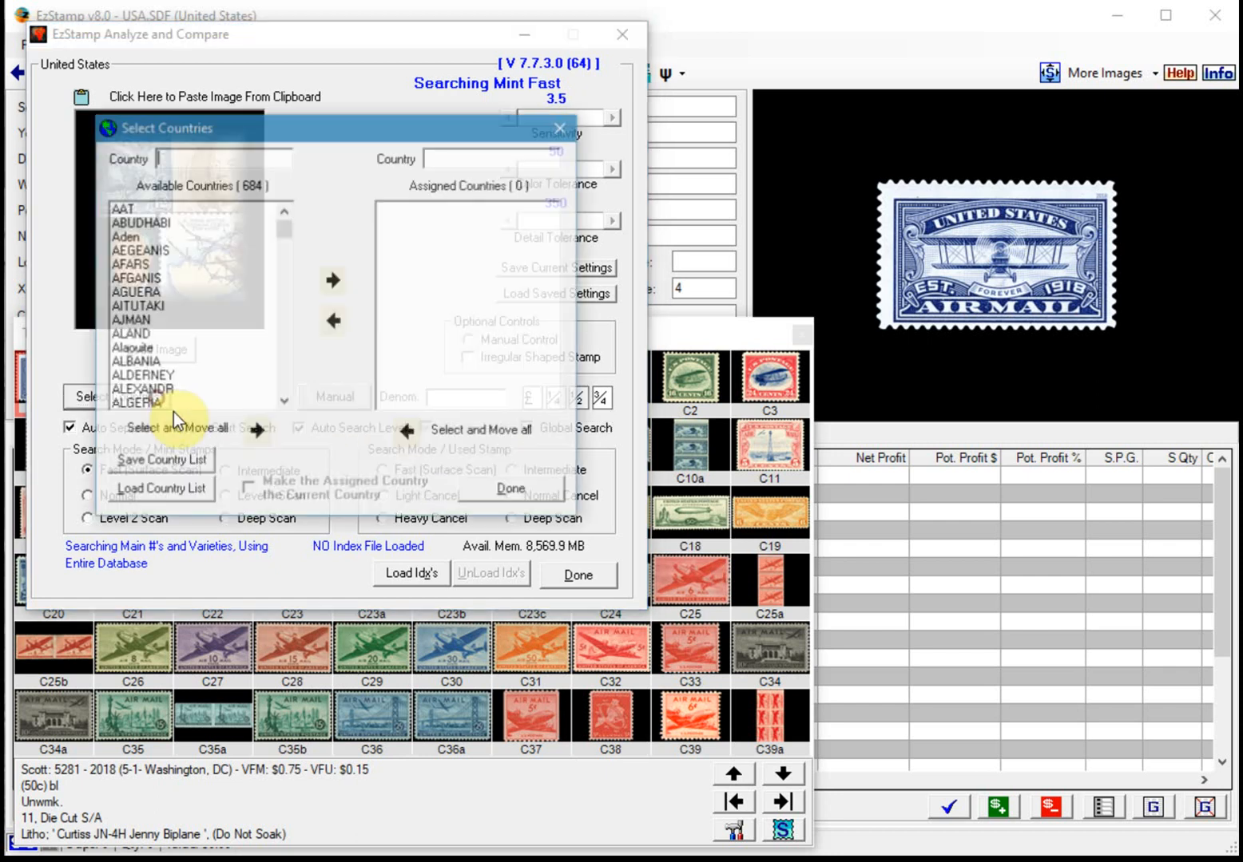
left_click(167, 496)
left_click(835, 329)
left_click(942, 662)
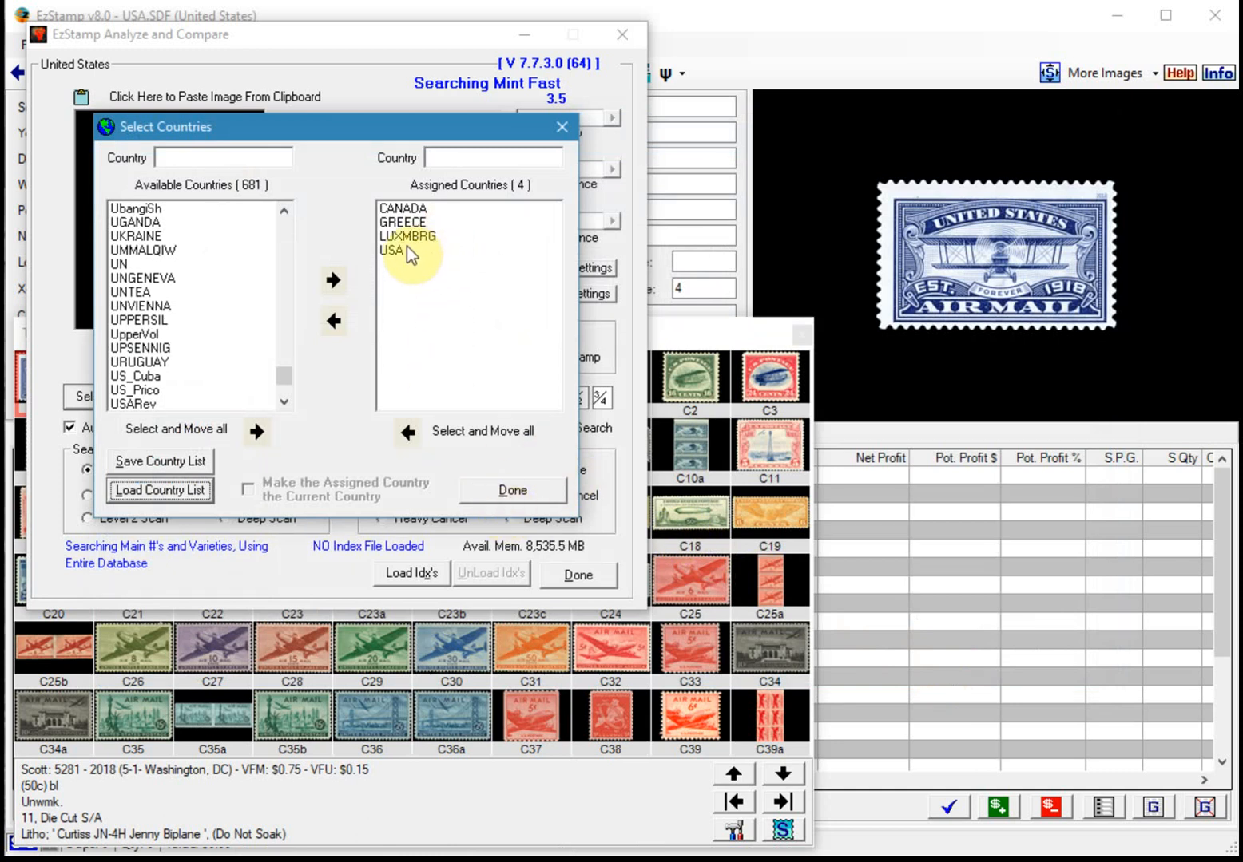
left_click(511, 490)
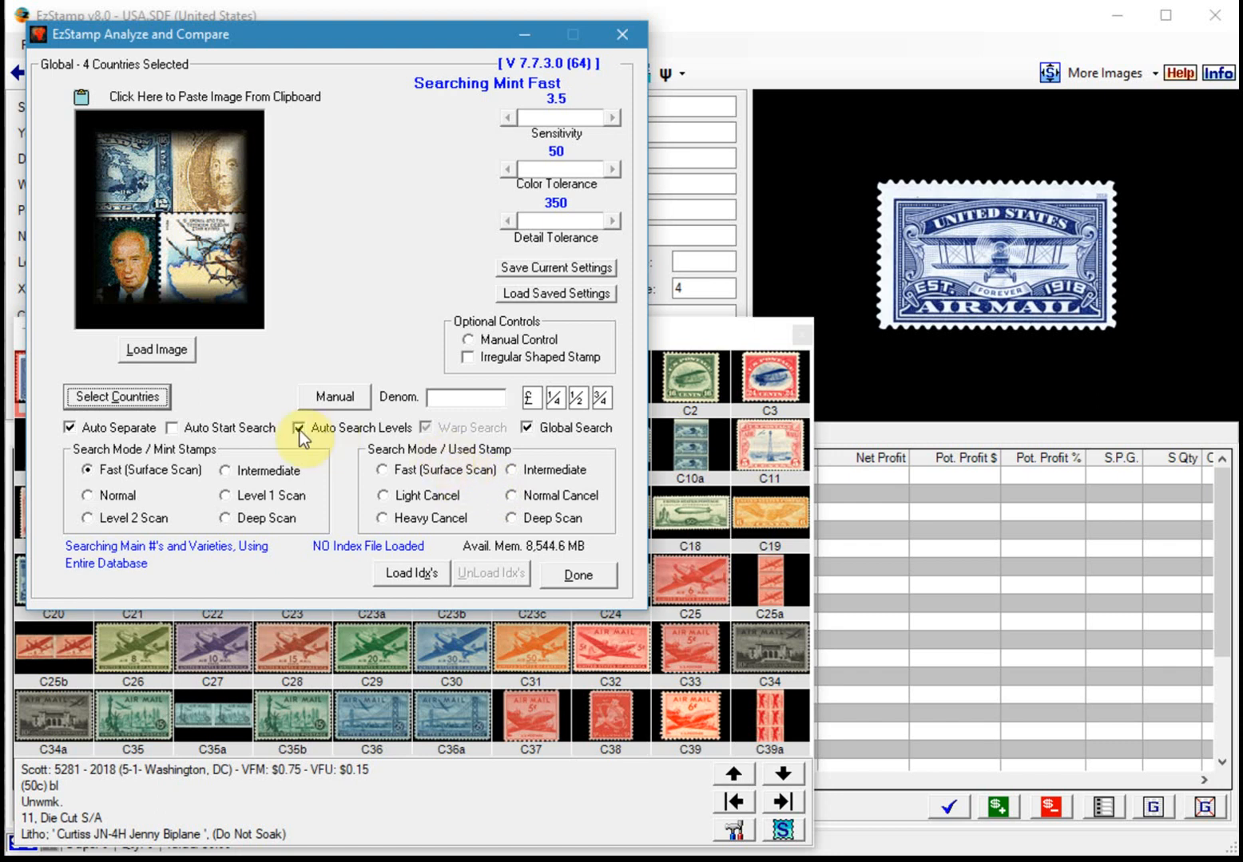
Load the Luxembourg 1F pair image for auto separation and crop its left stamp out for analysis
left_click(169, 352)
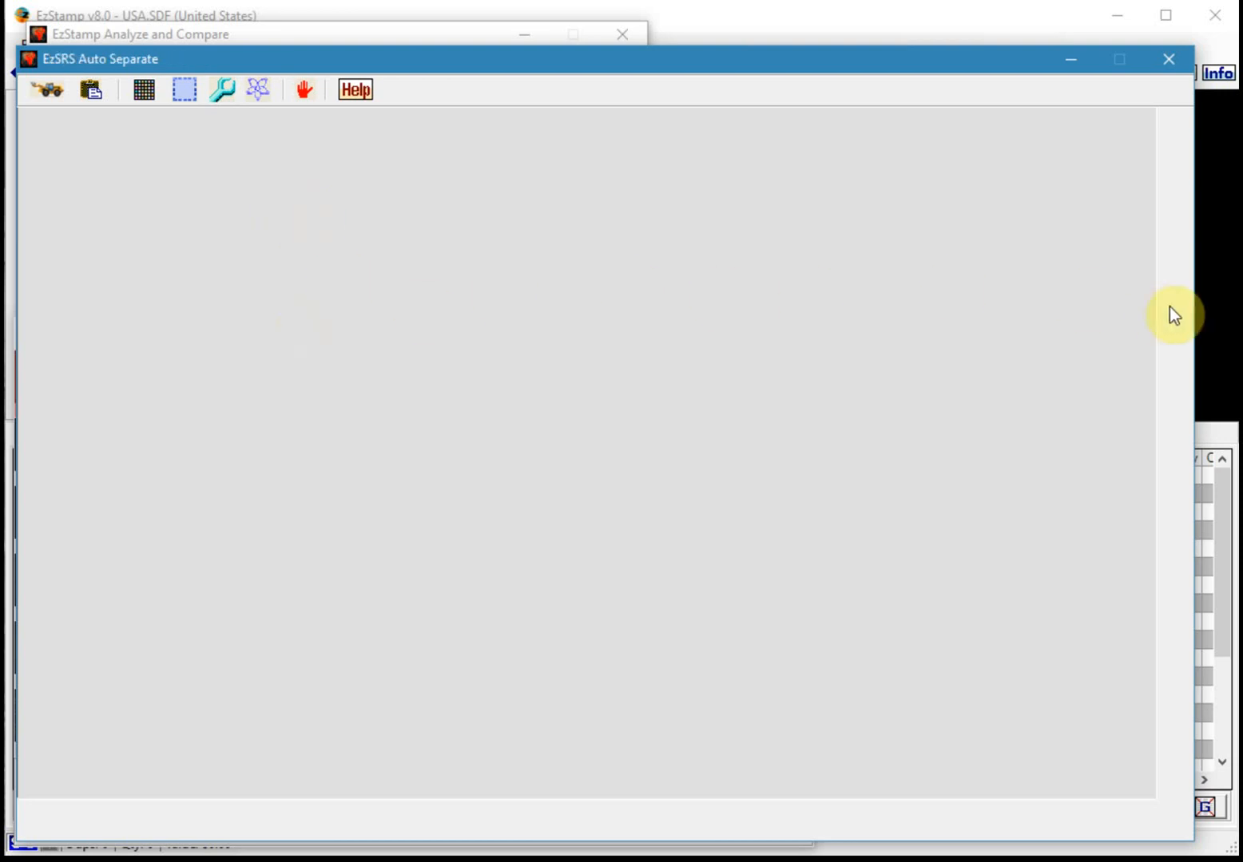
left_click_drag(1038, 335, 744, 340)
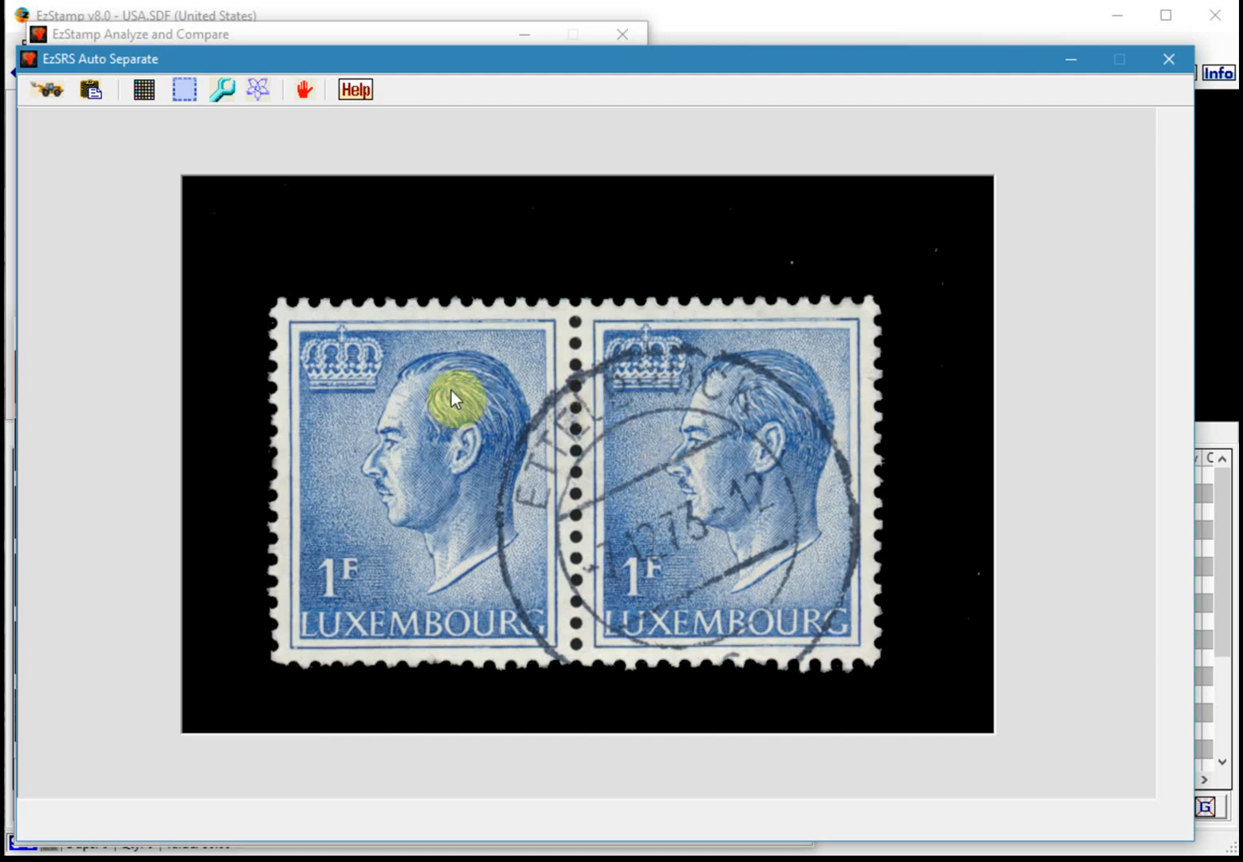
left_click(186, 88)
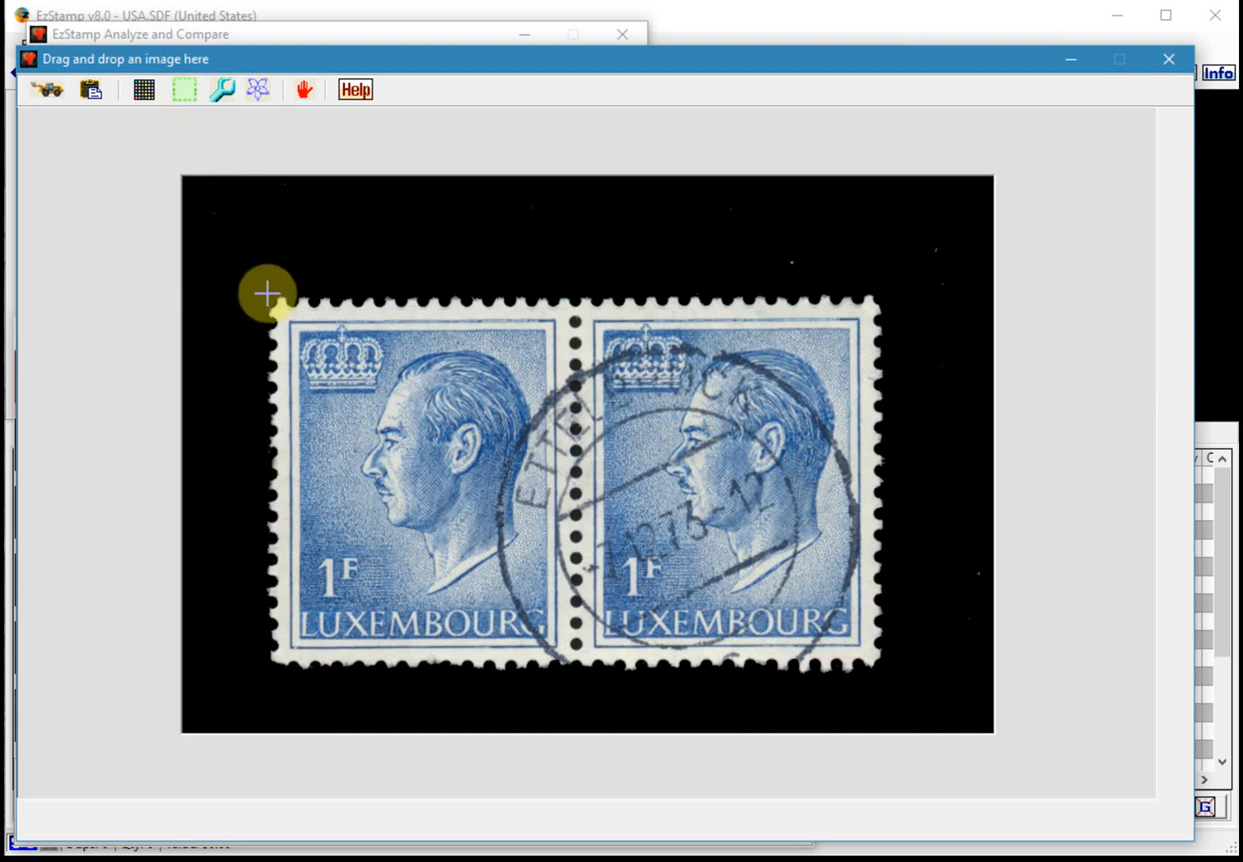
left_click_drag(268, 294, 575, 666)
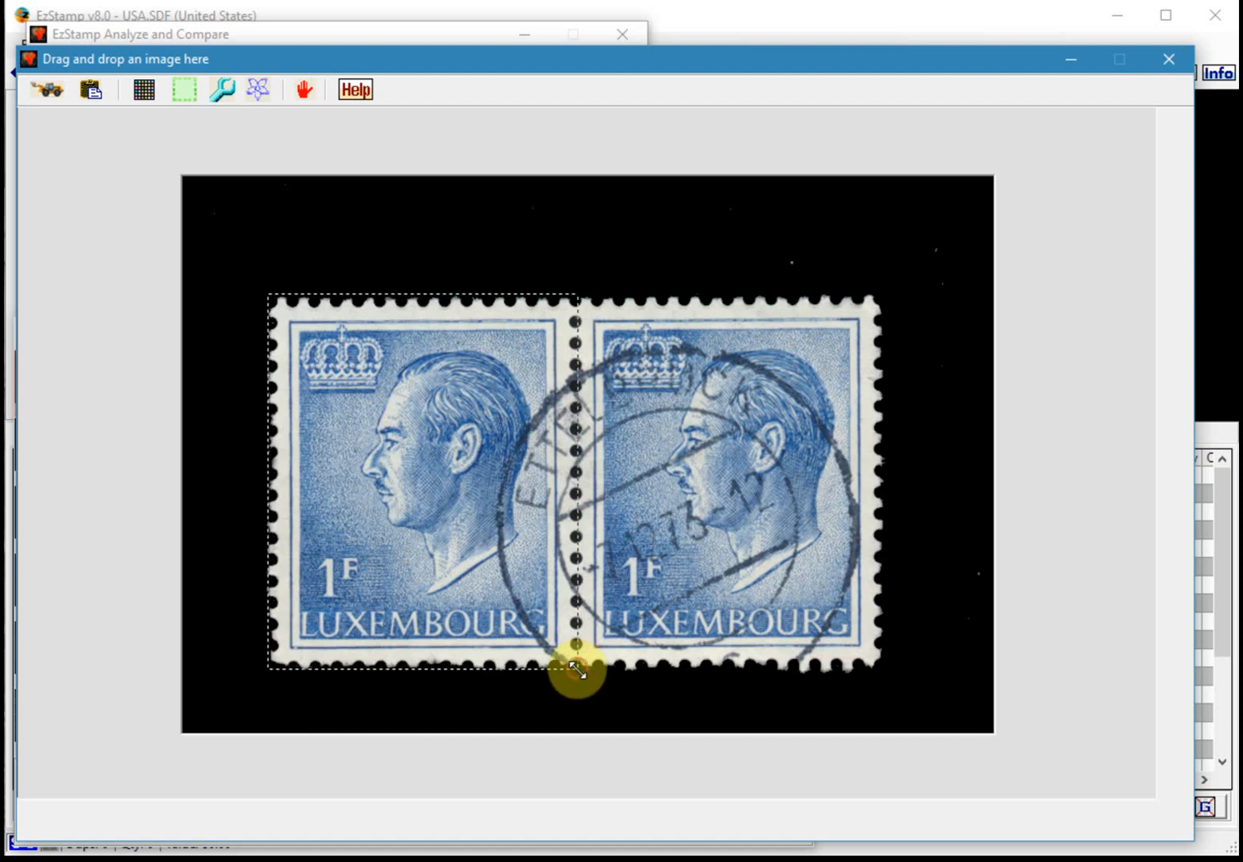
left_click(446, 493)
left_click_drag(972, 60, 919, 655)
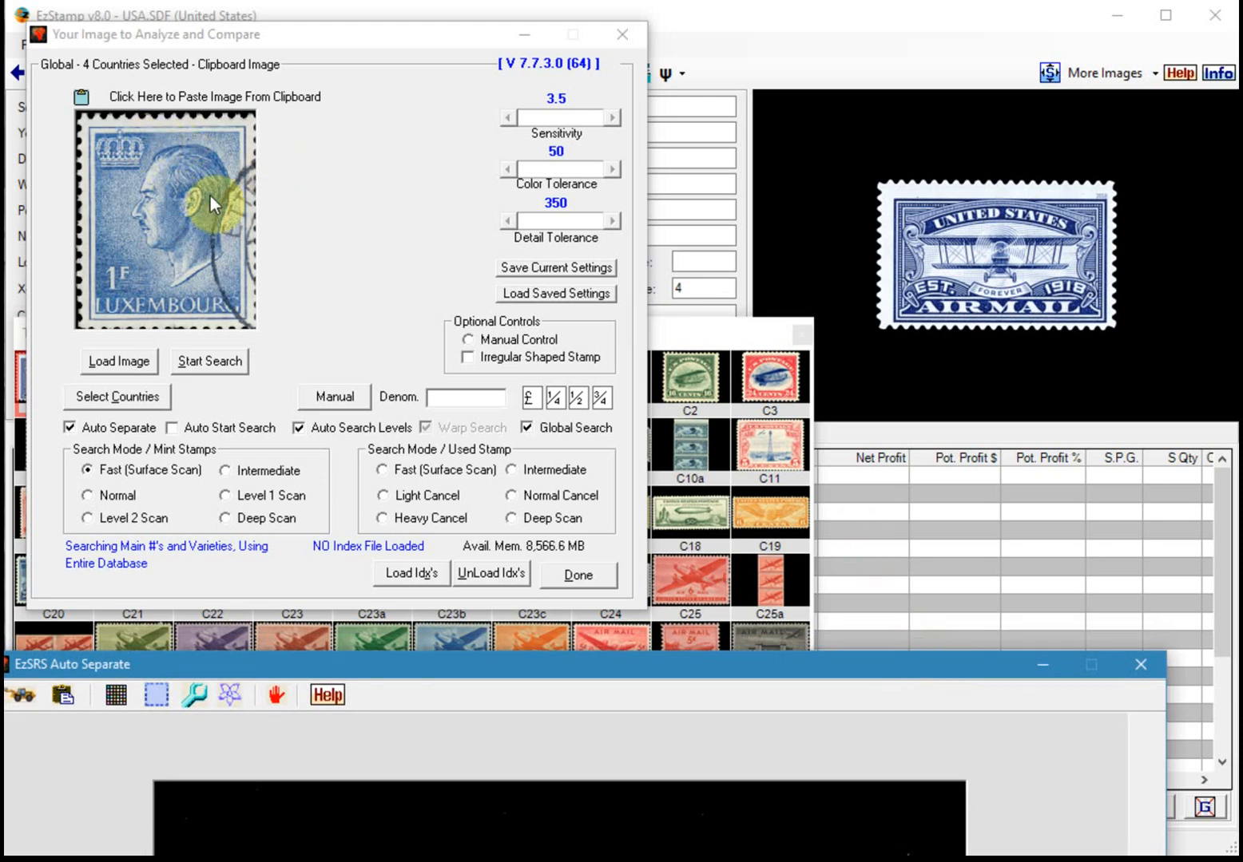
Search for matches to the Luxembourg stamp with the denomination 1f, then close the results
left_click(440, 396)
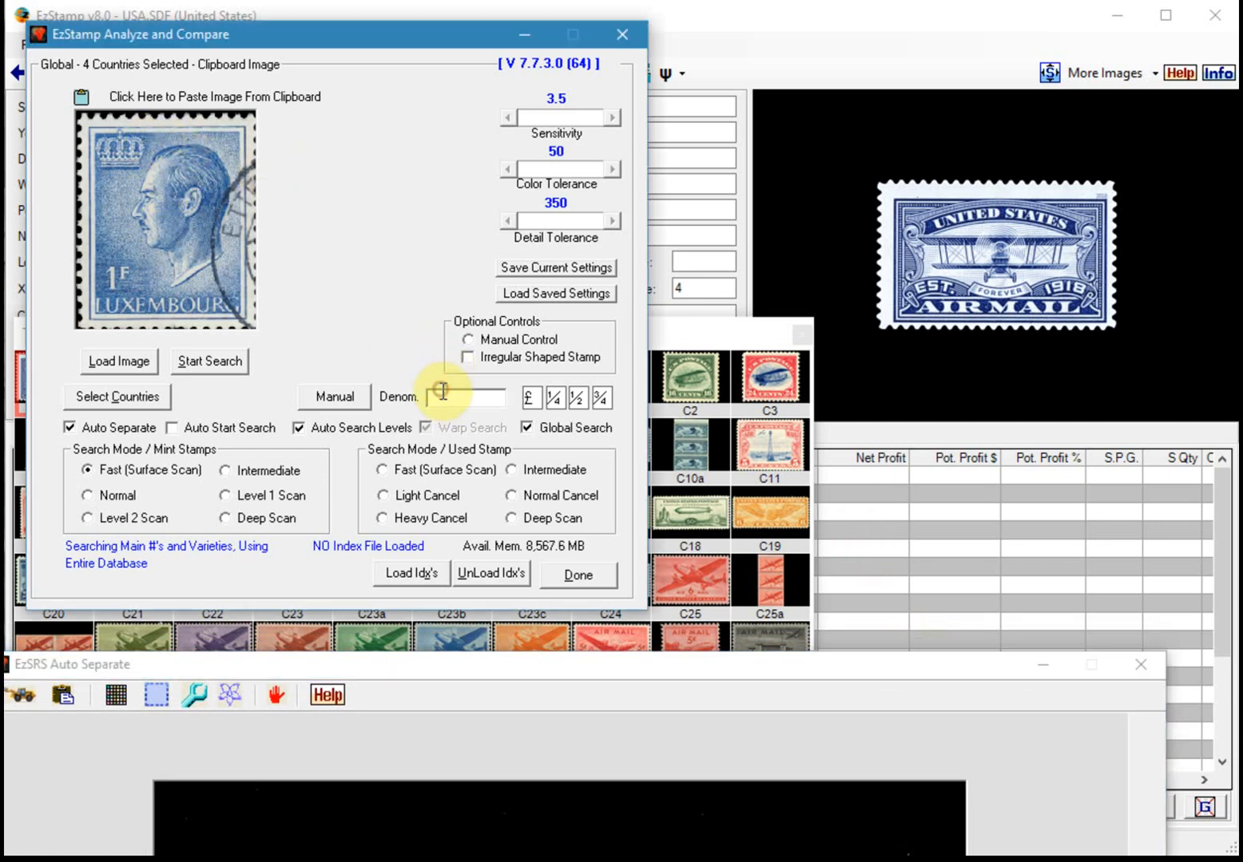
type("1f")
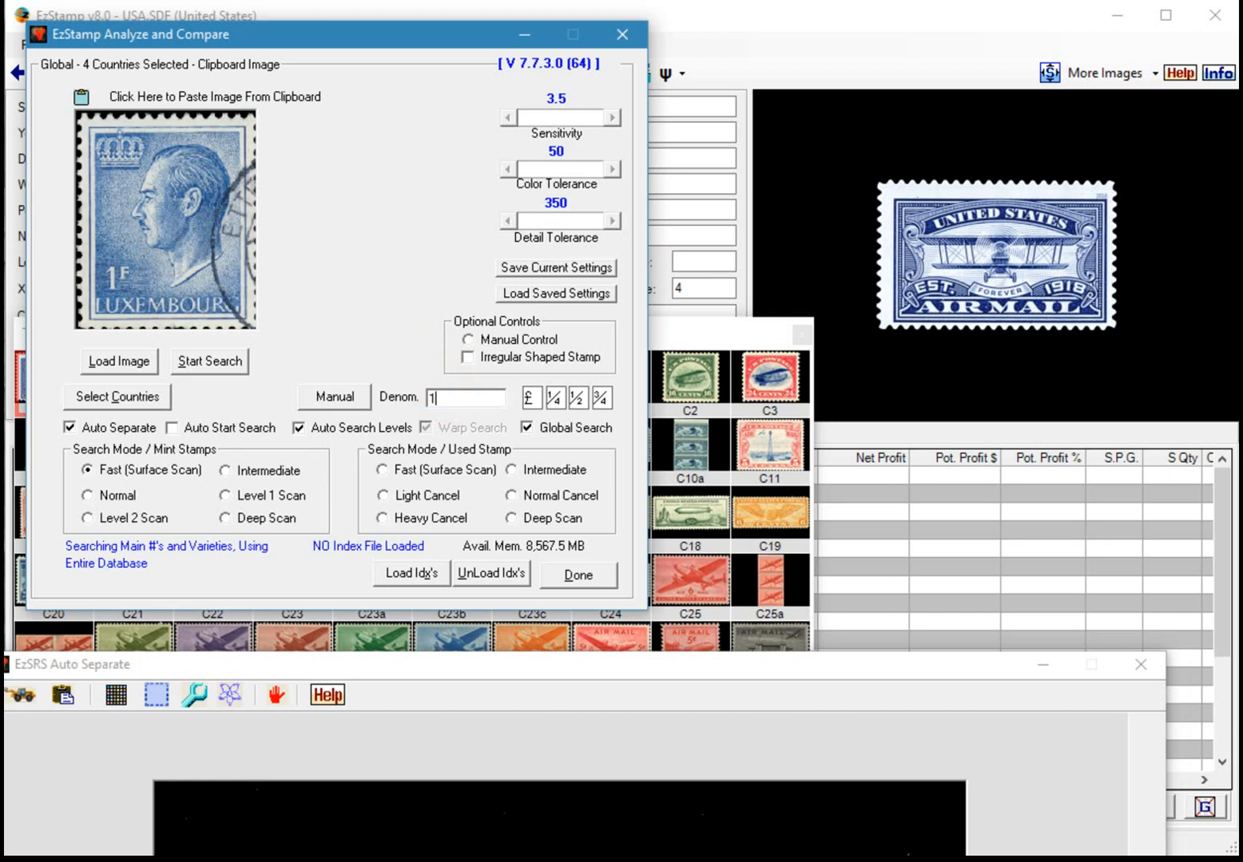
left_click(222, 358)
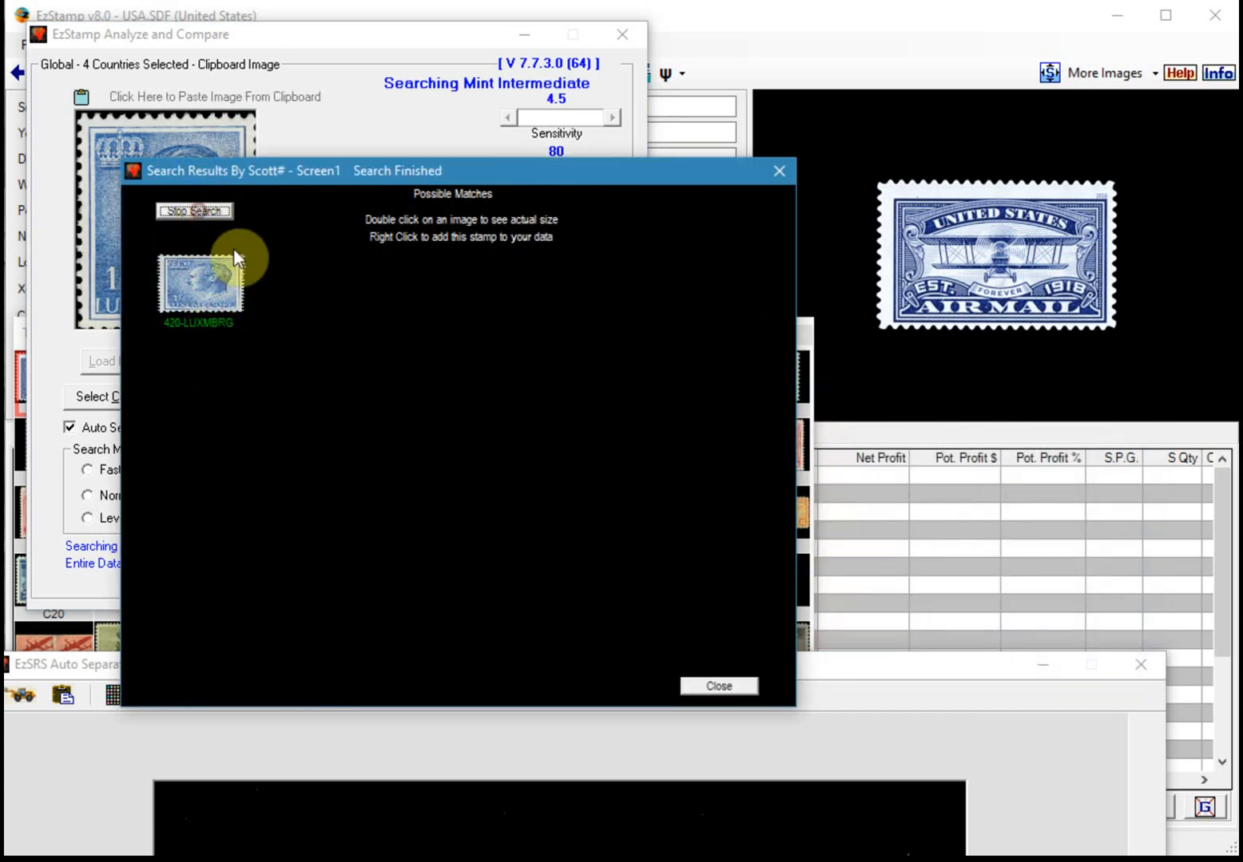
left_click(710, 683)
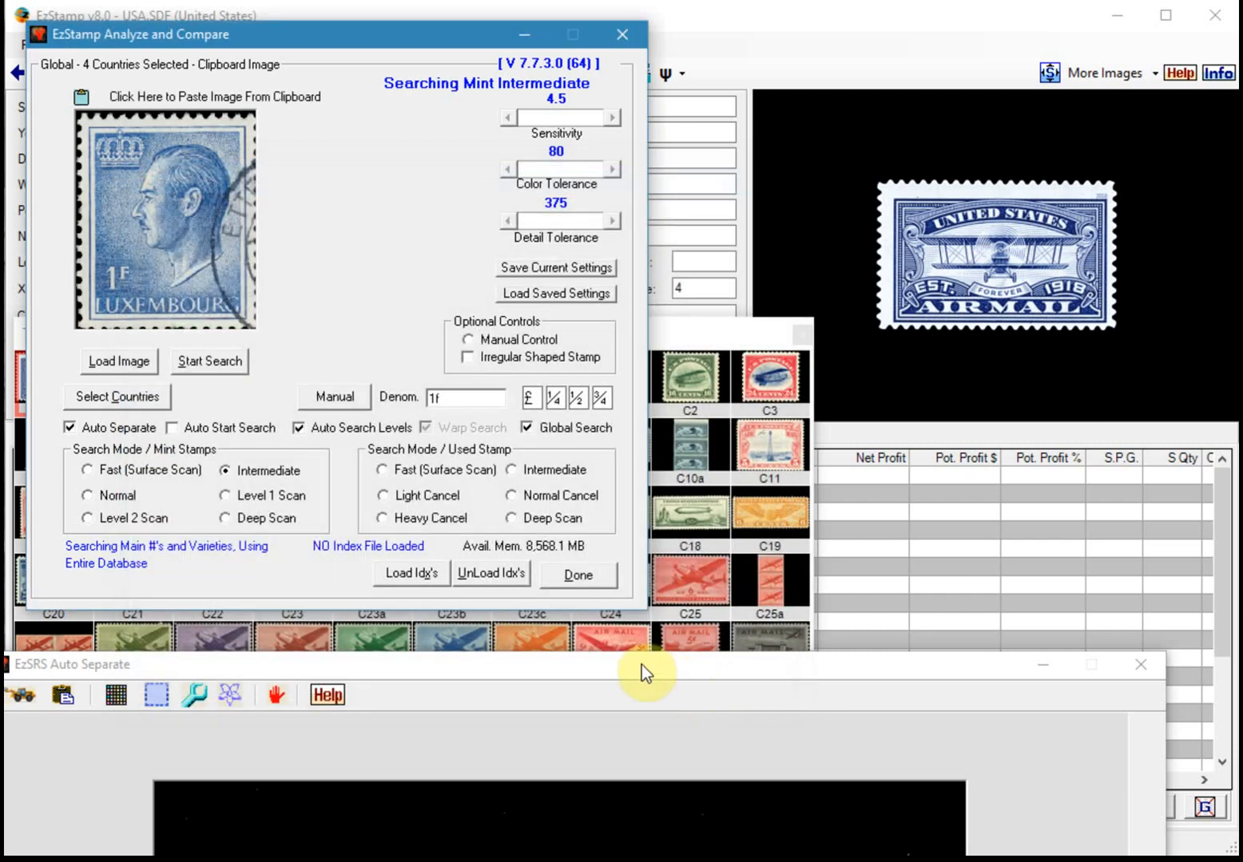
Return to the Auto Separate window and place the image cleaning tools beside the stamp image
left_click_drag(642, 663, 663, 53)
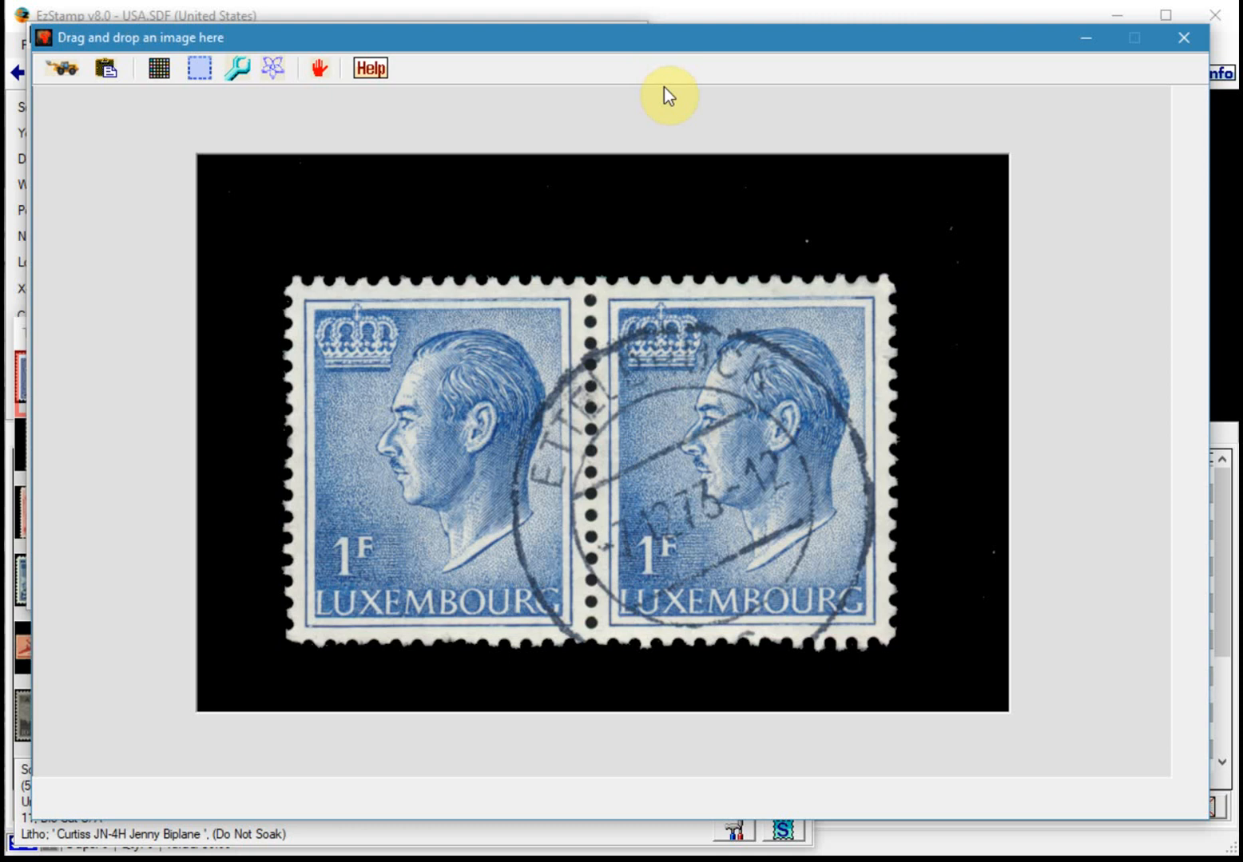
left_click(235, 67)
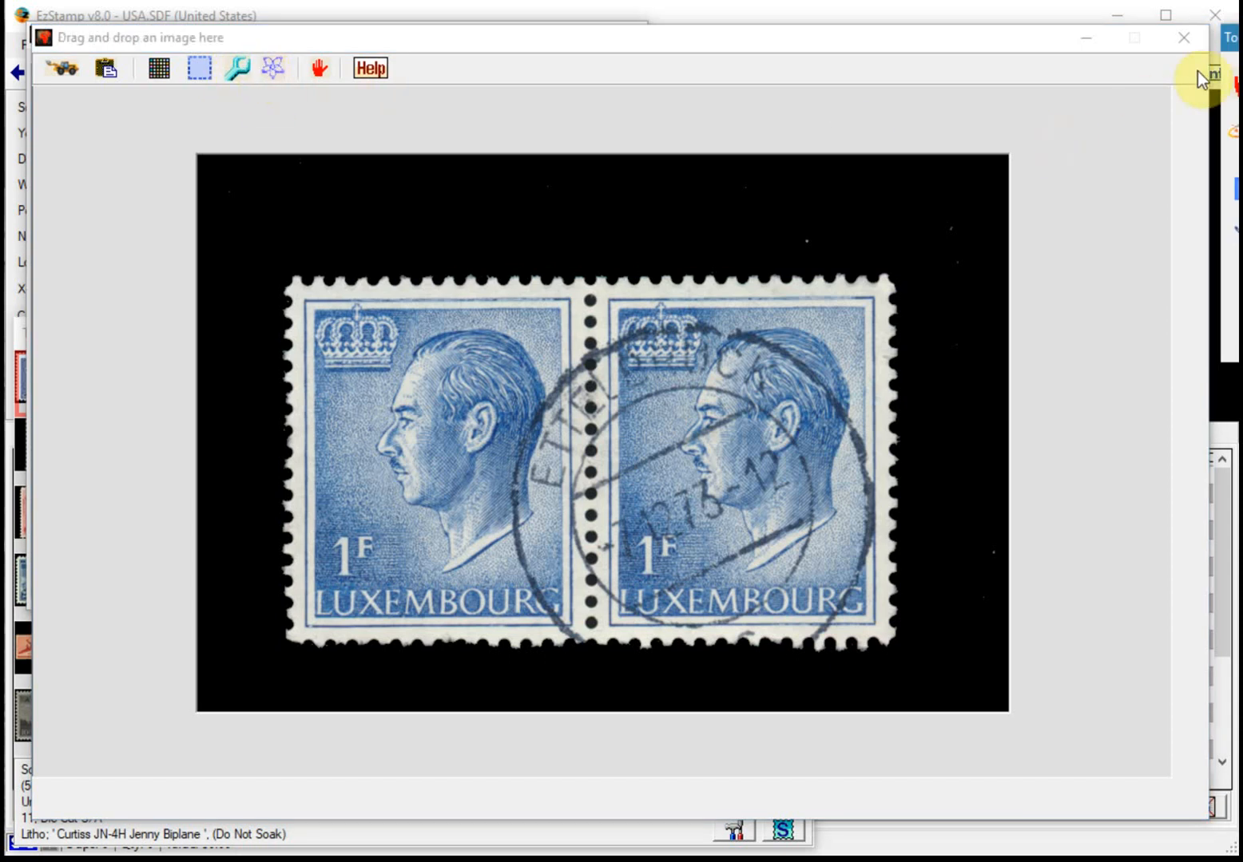
left_click_drag(1205, 61, 1101, 97)
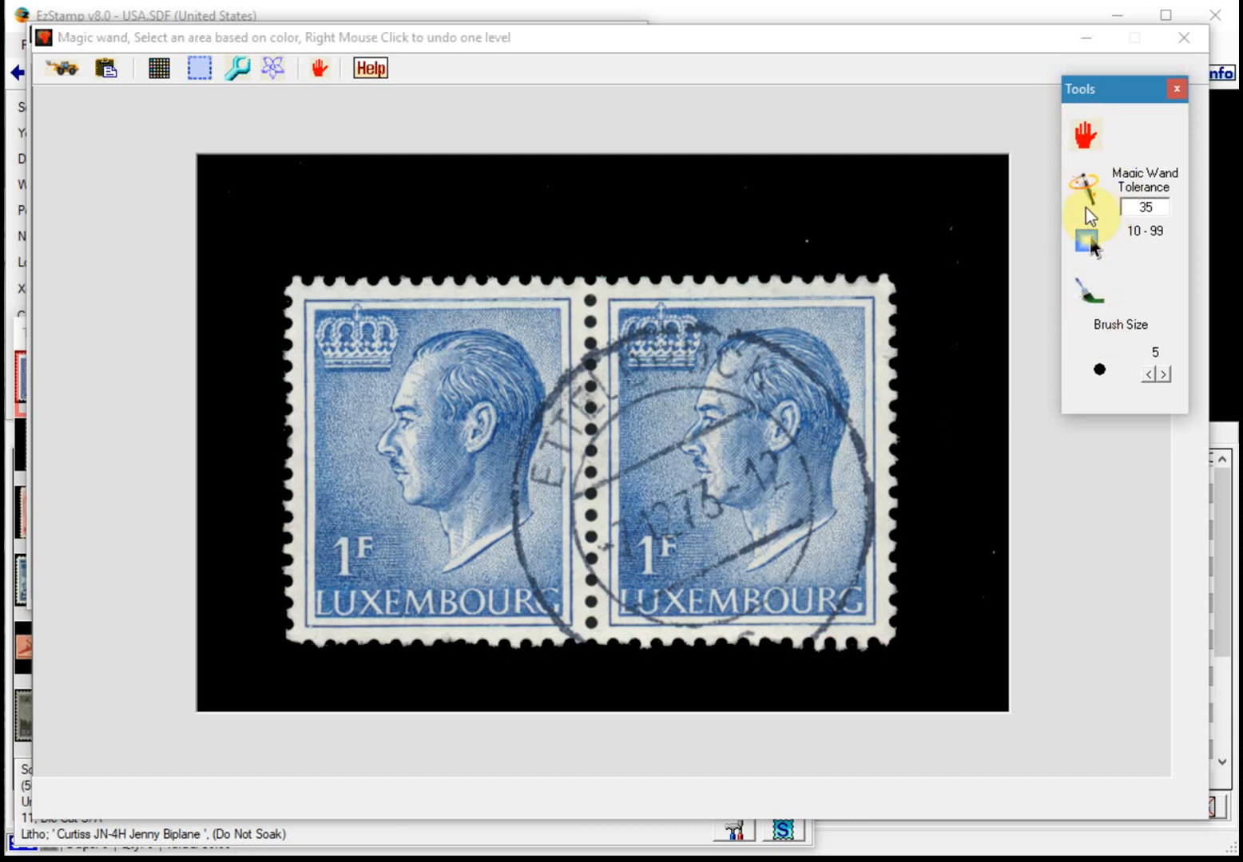
left_click(1088, 237)
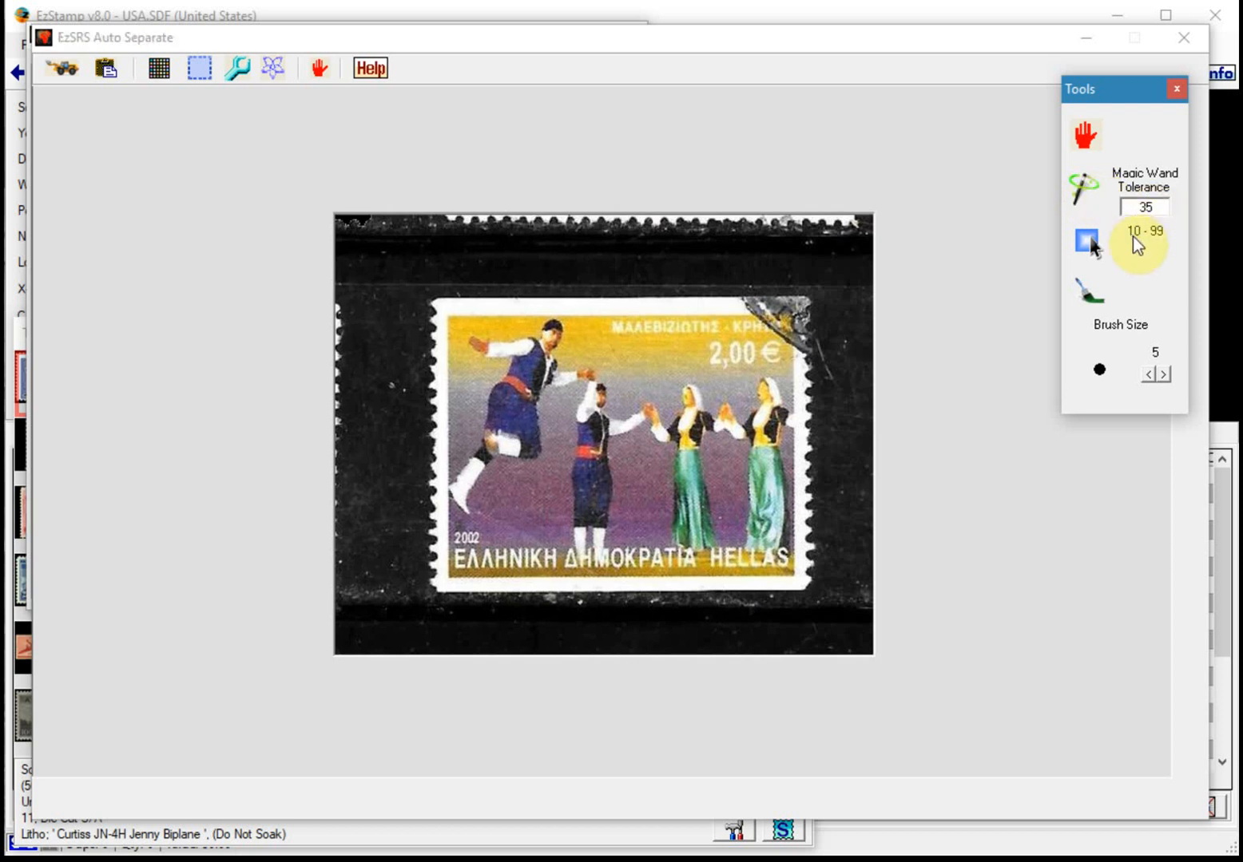
Set the Magic Wand tolerance to 99 and clear the dark background around the Greek 2,00 € stamp
double_click(1150, 208)
type("99")
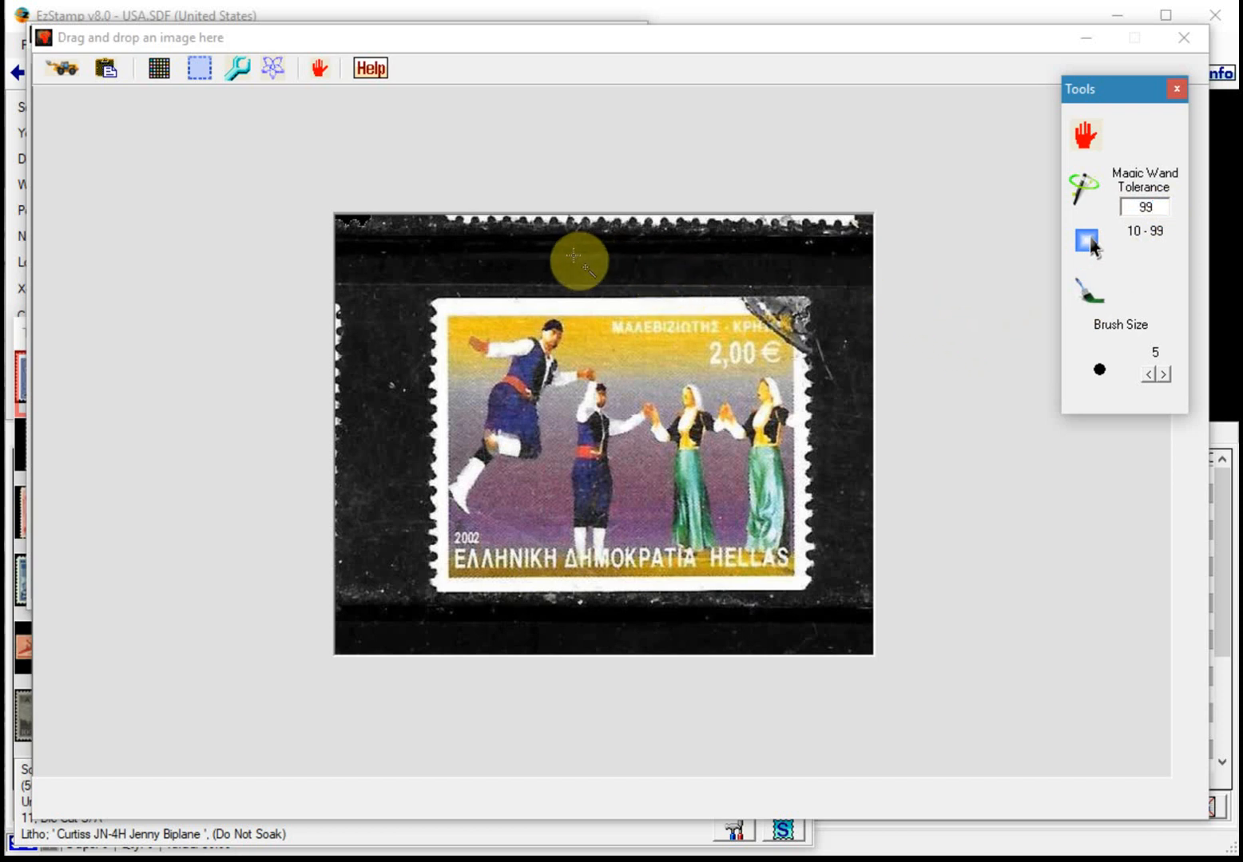
left_click(551, 257)
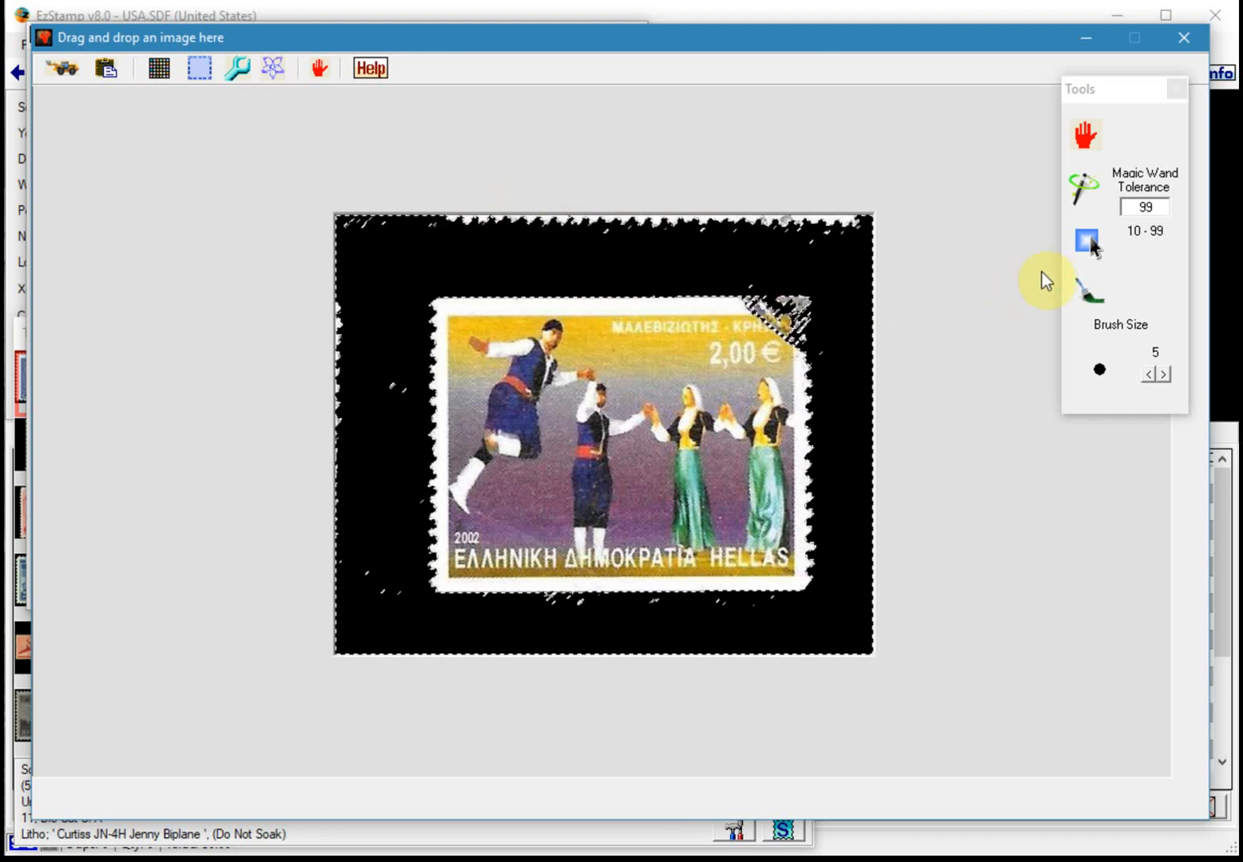
left_click(1083, 191)
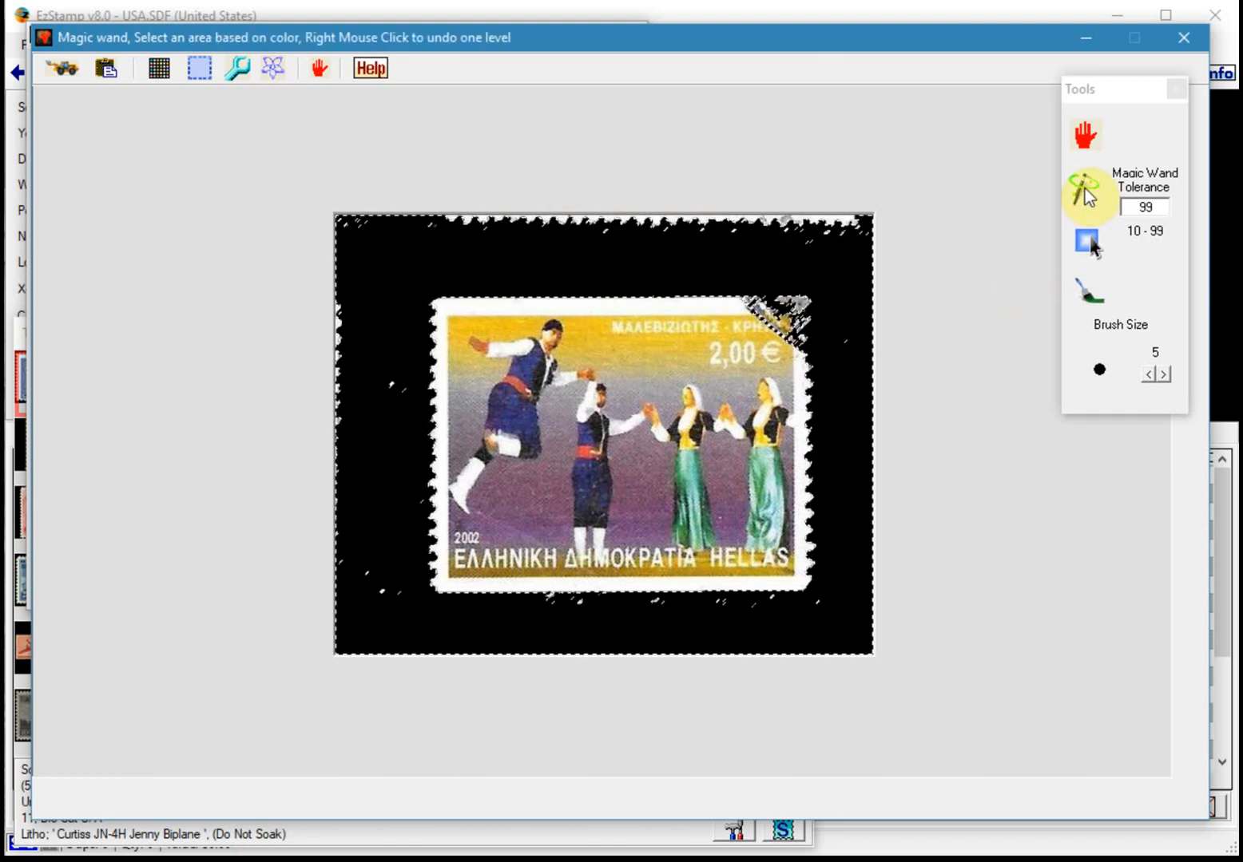
left_click(1084, 188)
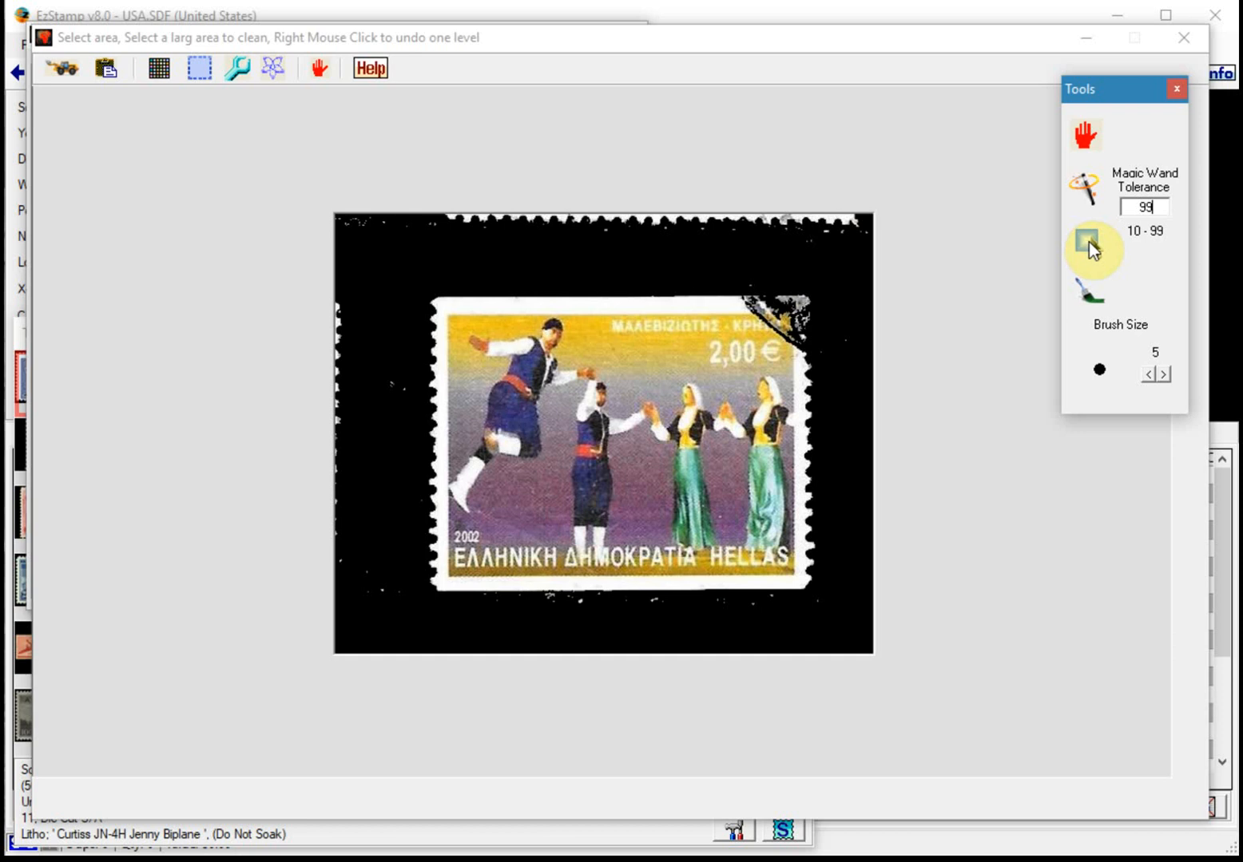
Clean the leftover perforation edges and specks around the Greek stamp with the area selection cleaner
left_click(1089, 242)
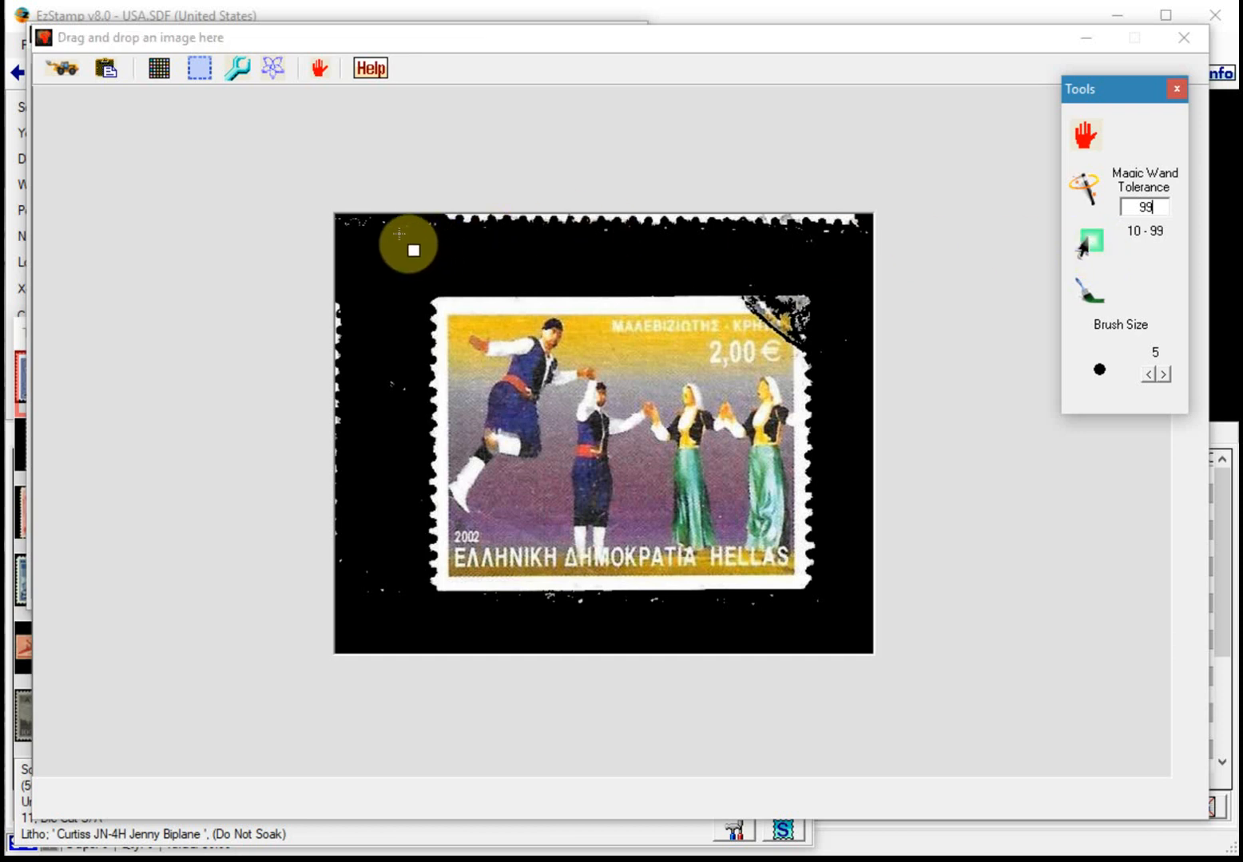
left_click_drag(387, 217, 838, 230)
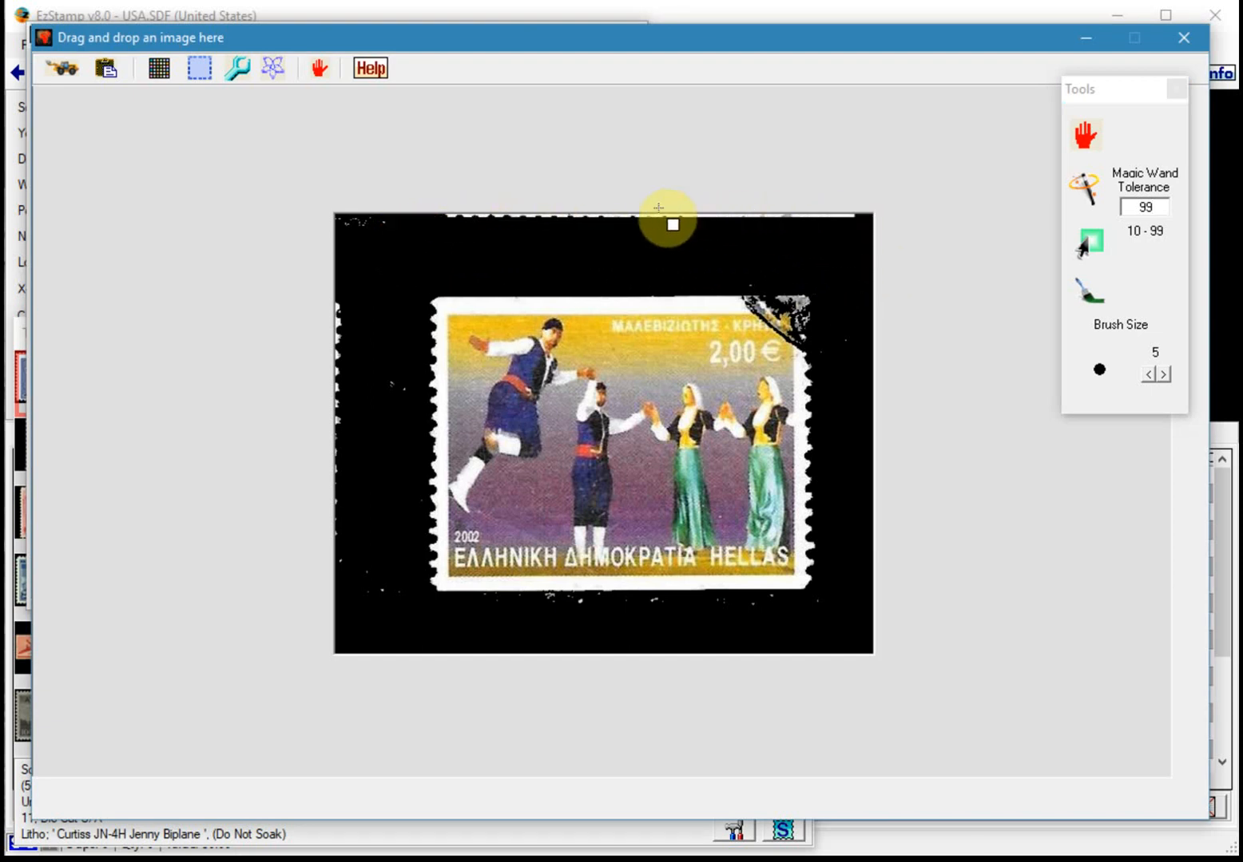
left_click_drag(483, 210, 327, 233)
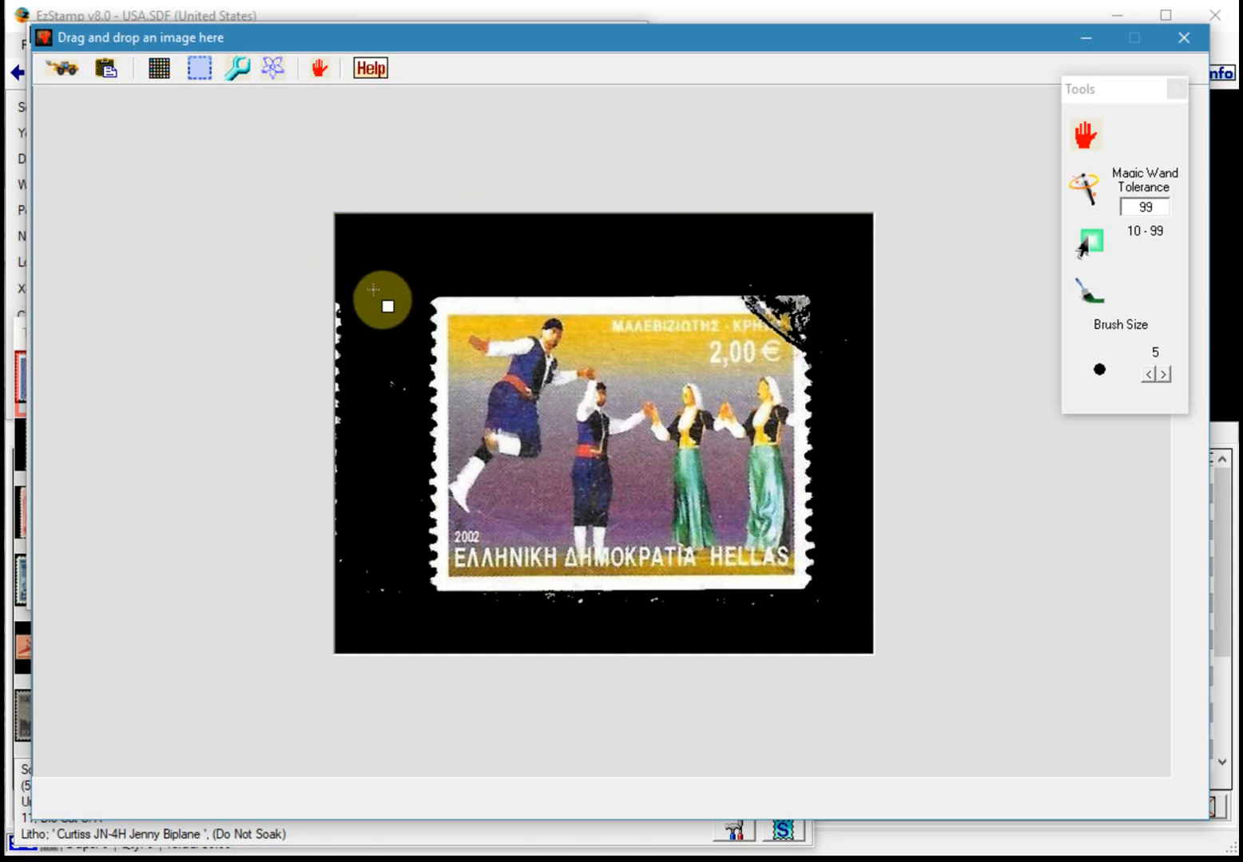
left_click_drag(336, 290, 925, 667)
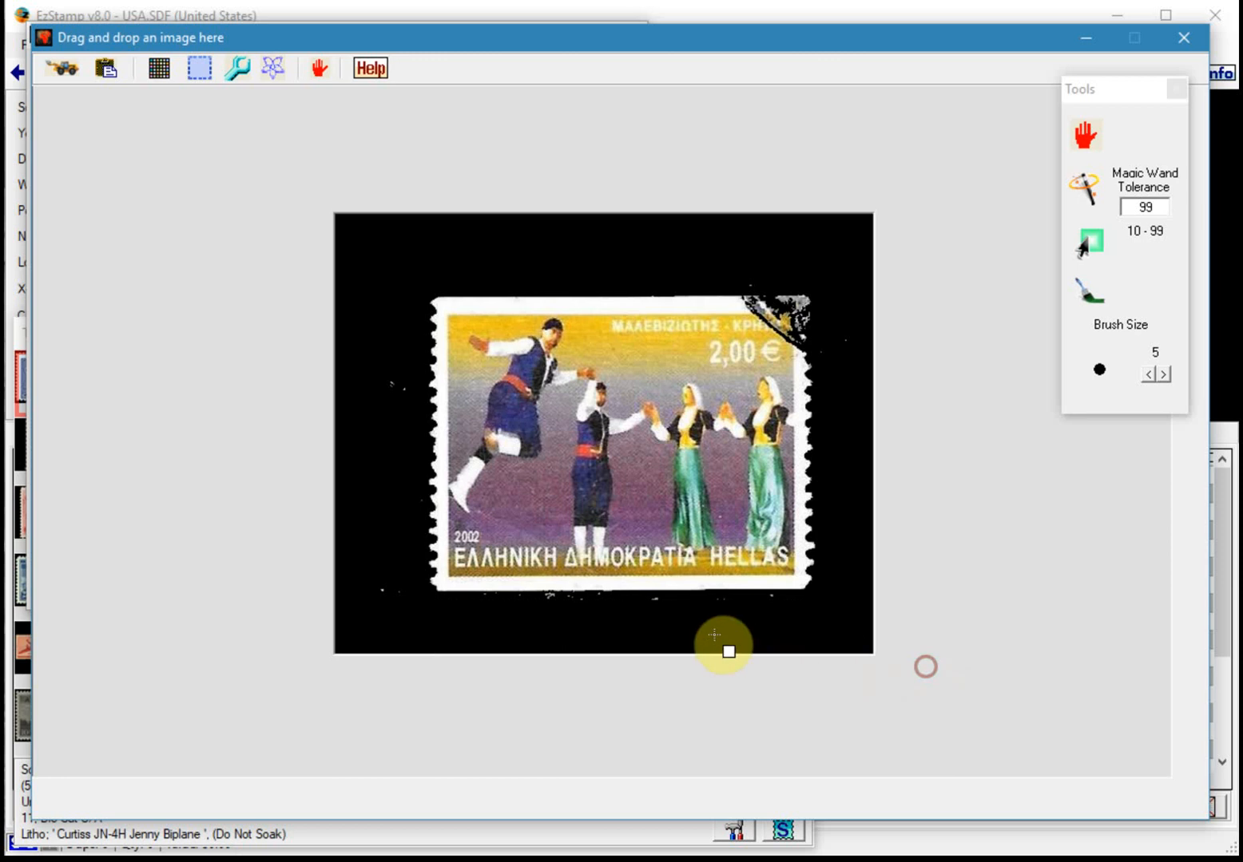
left_click(843, 596)
left_click_drag(820, 598, 407, 637)
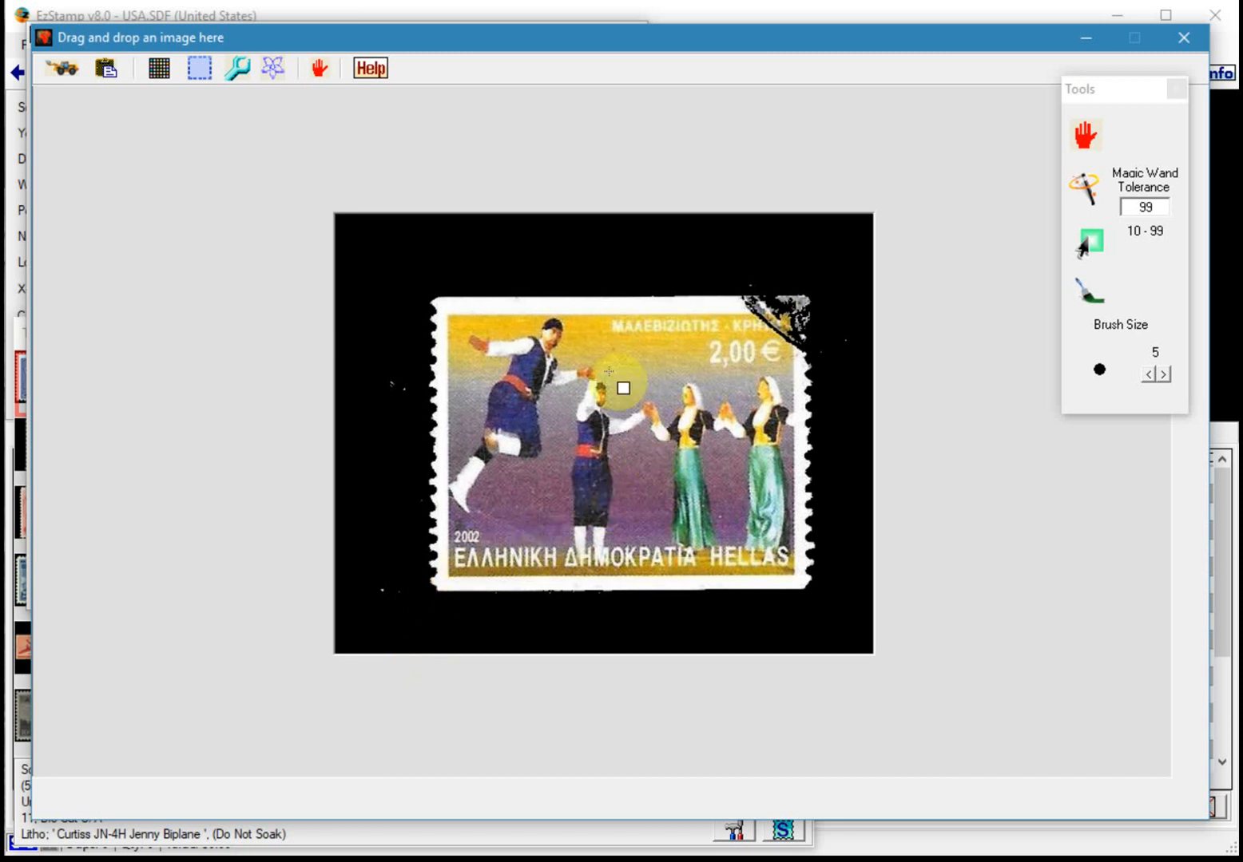
left_click(1098, 241)
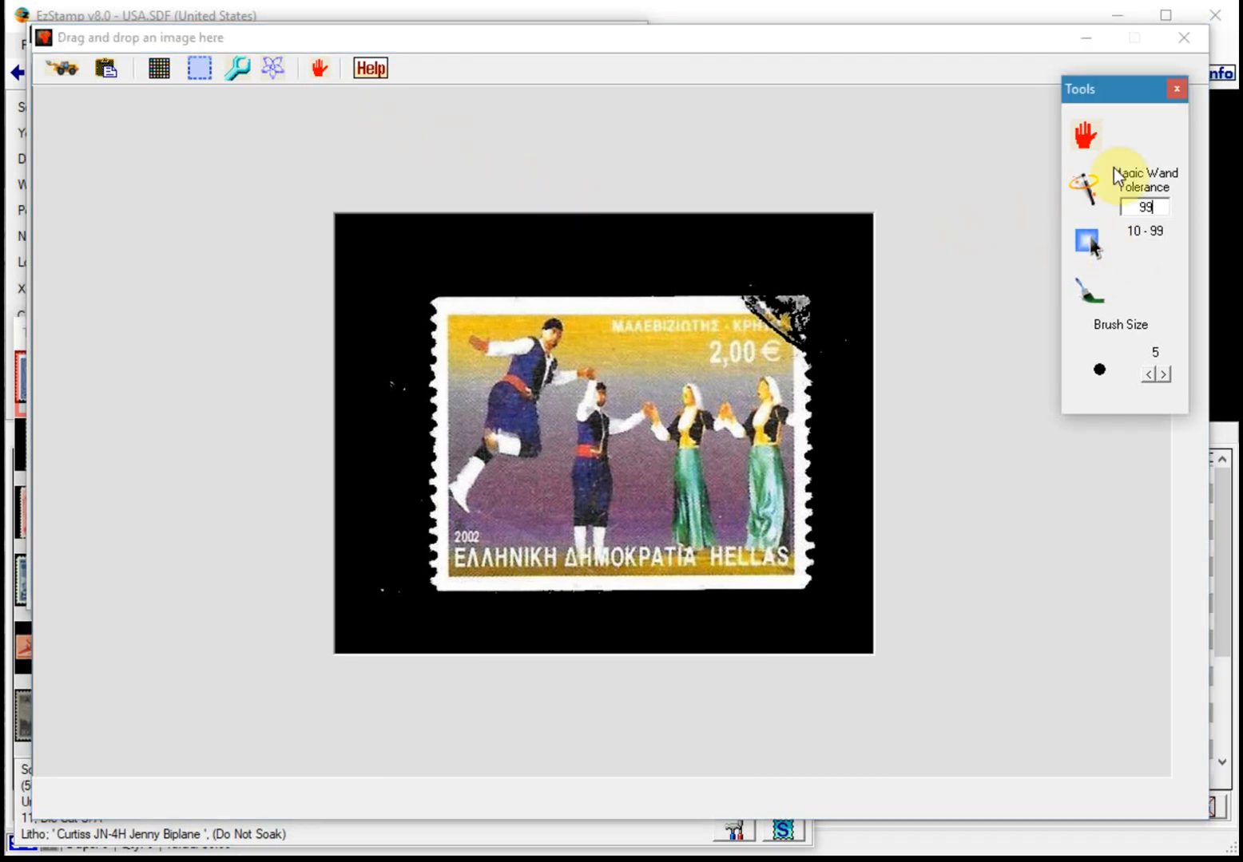
Crop the cleaned Greek dancers stamp out of its background and send it for analysis
left_click(1088, 136)
left_click(199, 68)
left_click_drag(428, 292, 813, 597)
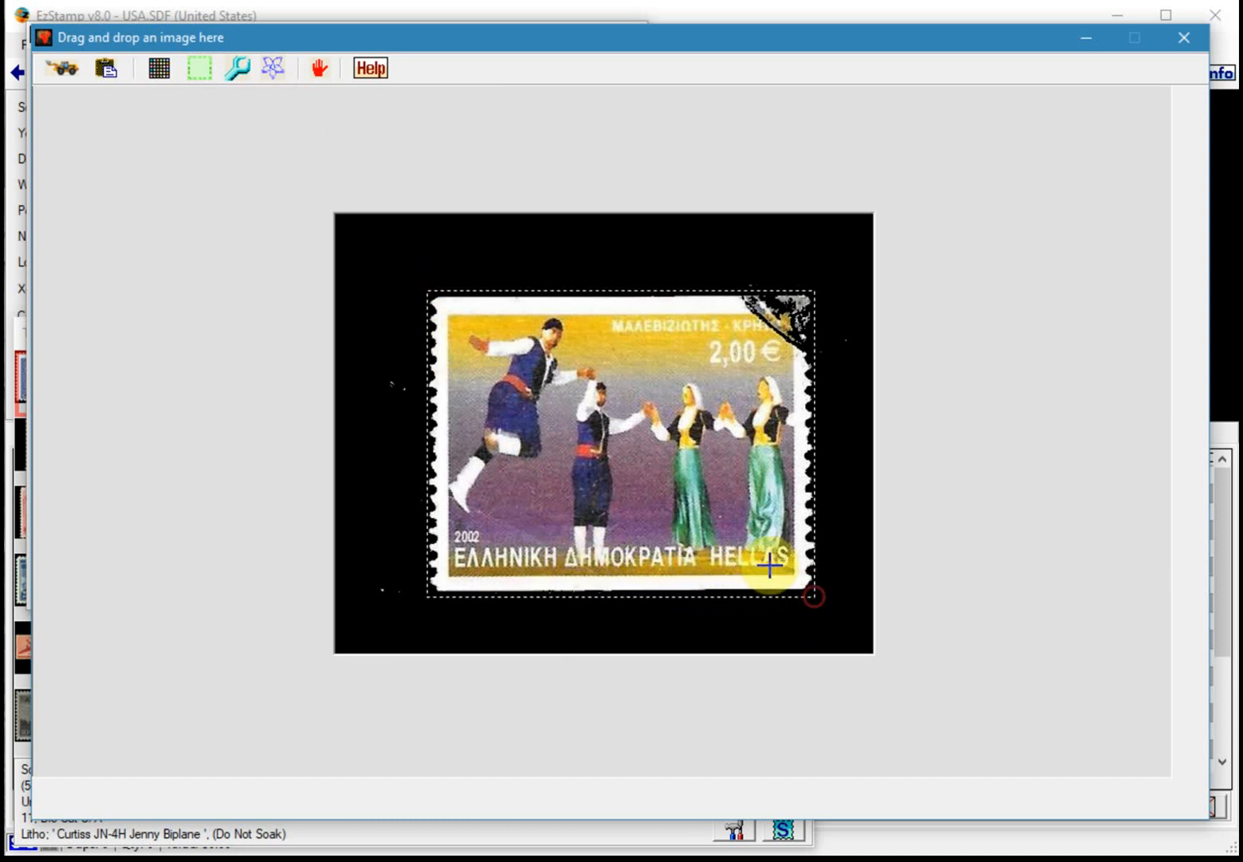
double_click(672, 465)
left_click_drag(980, 39, 927, 667)
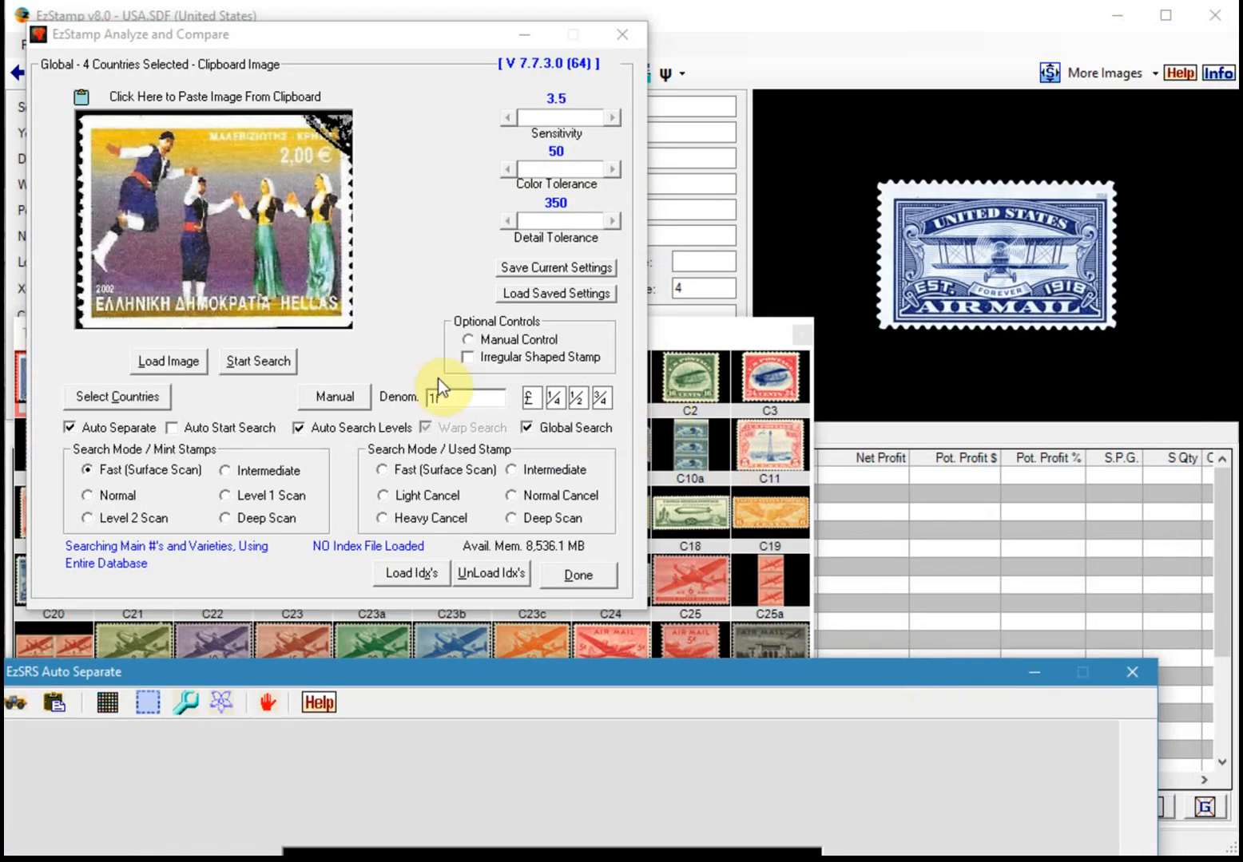
Set the denomination to 2e, search the selected countries for the Greek dancers stamp, and close the results
double_click(445, 397)
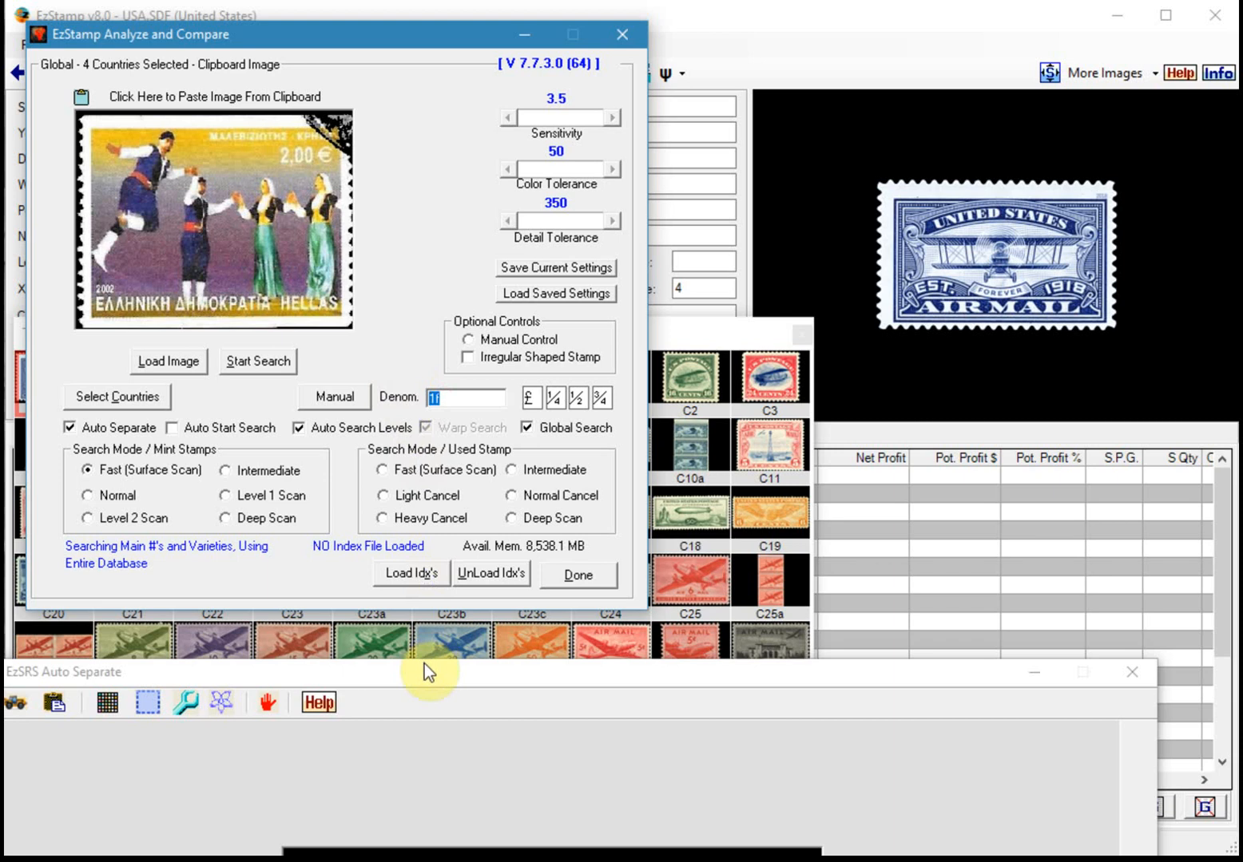
type("2e")
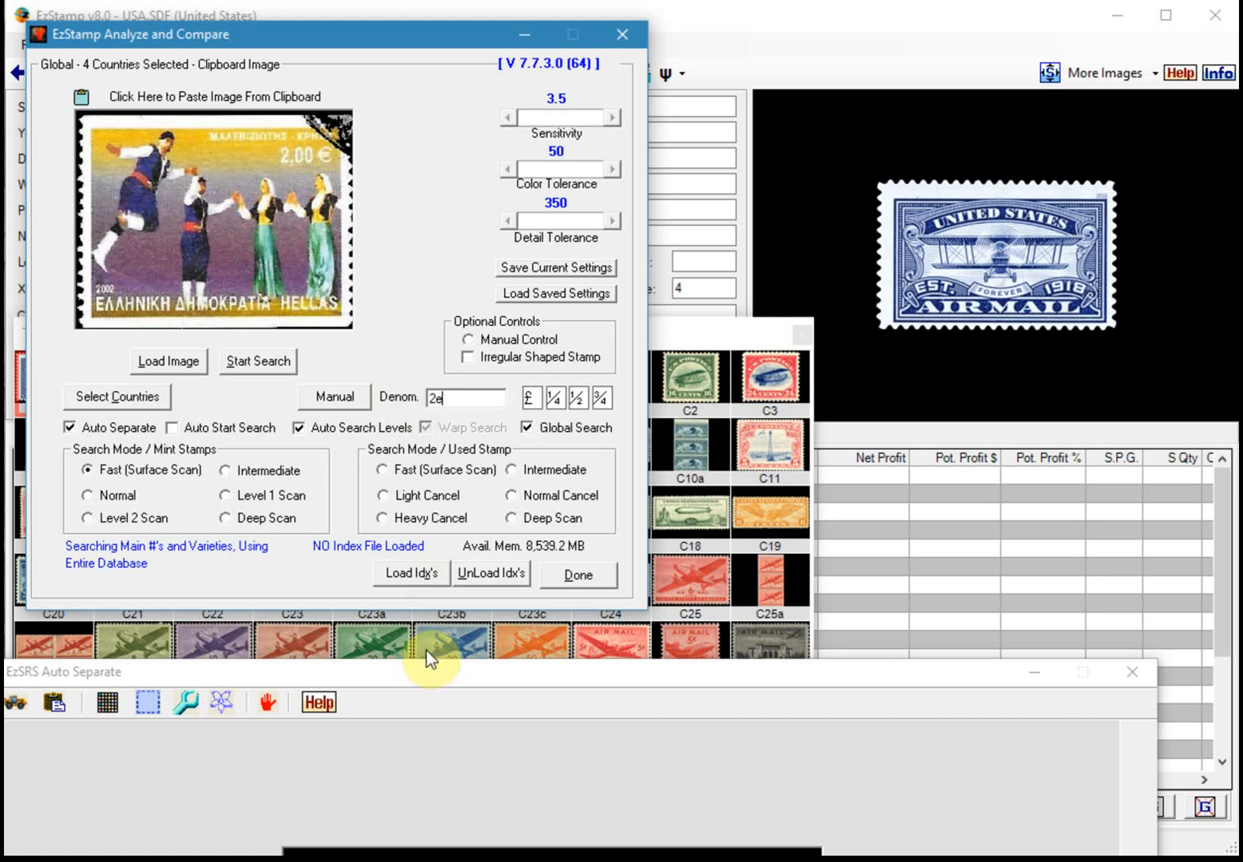
left_click(290, 353)
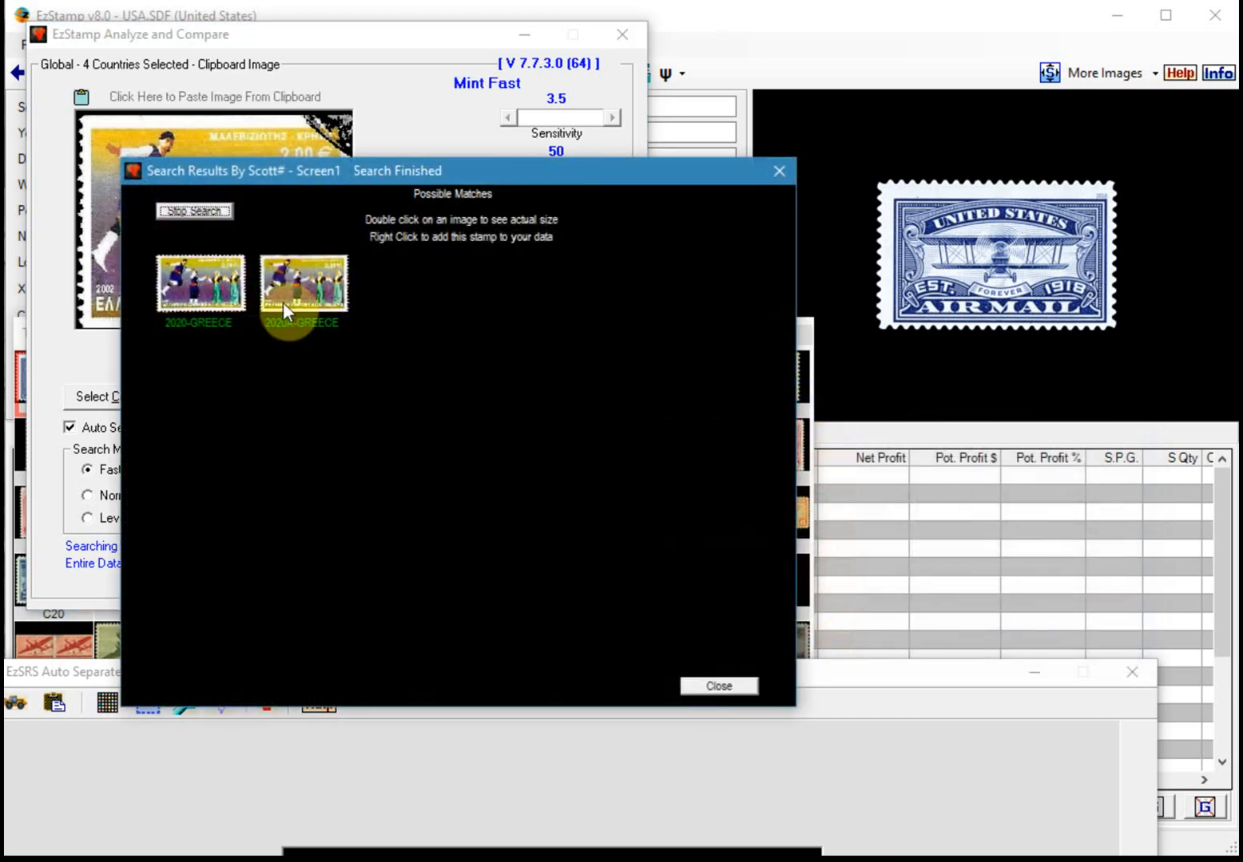
left_click(708, 688)
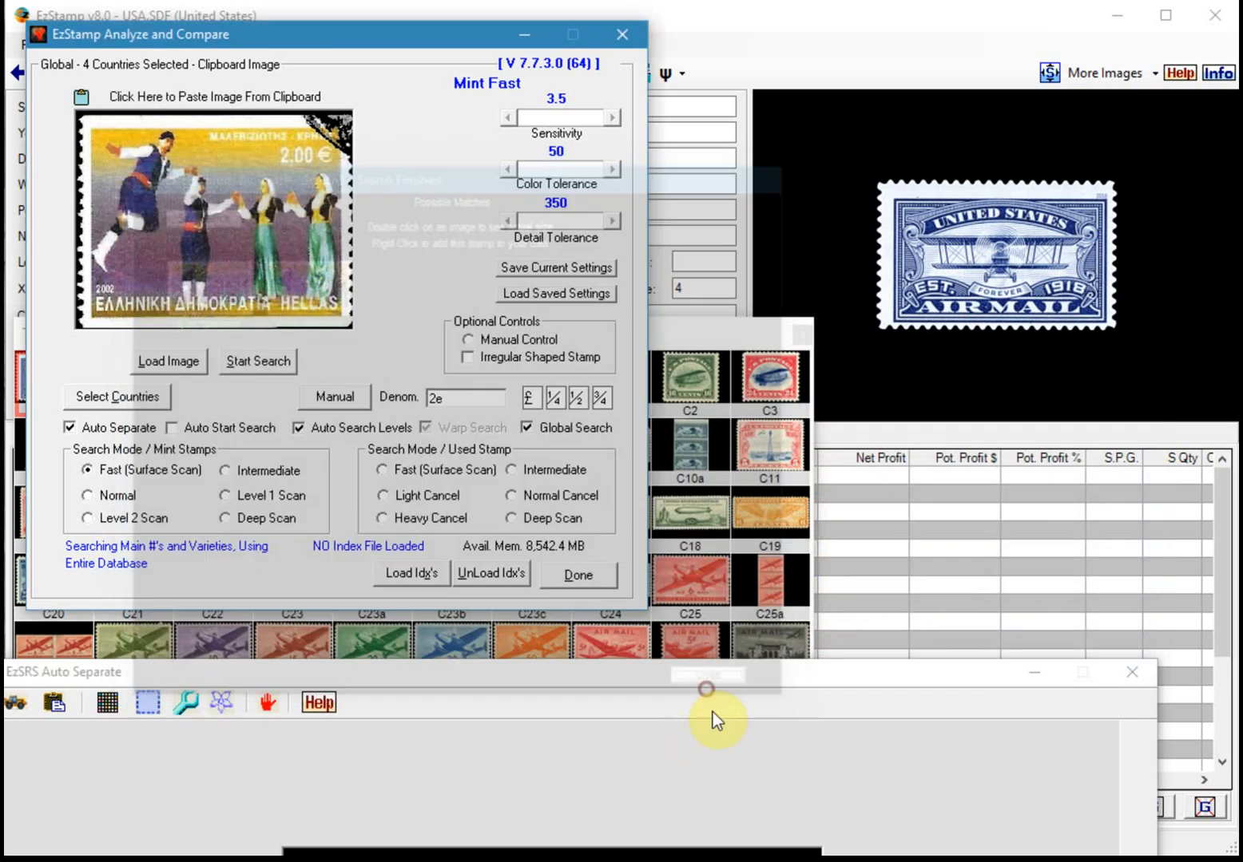
Load the U.S. Postage 1 Dollar stamp image into the Auto Separate window and place the cleaning tools beside it
left_click_drag(623, 675, 672, 67)
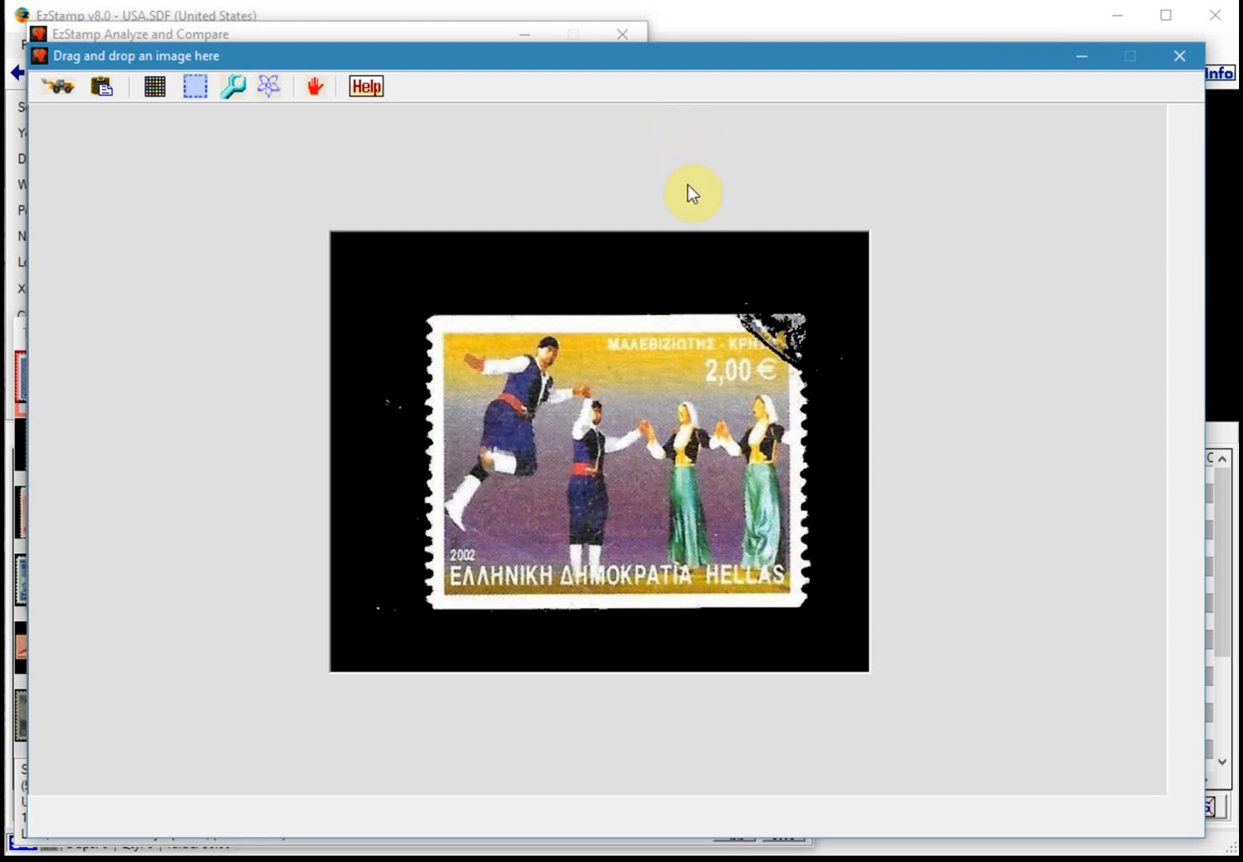
left_click_drag(1242, 491, 692, 458)
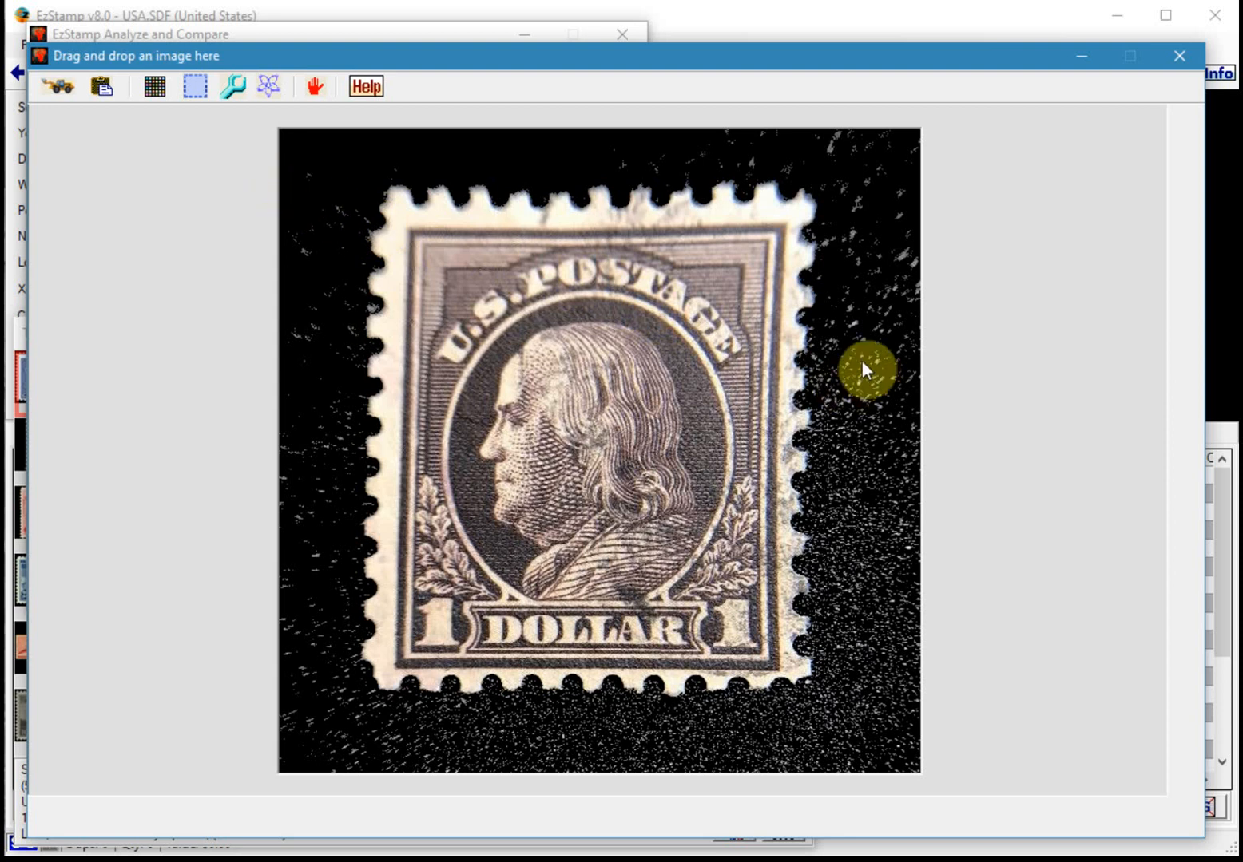
left_click(233, 86)
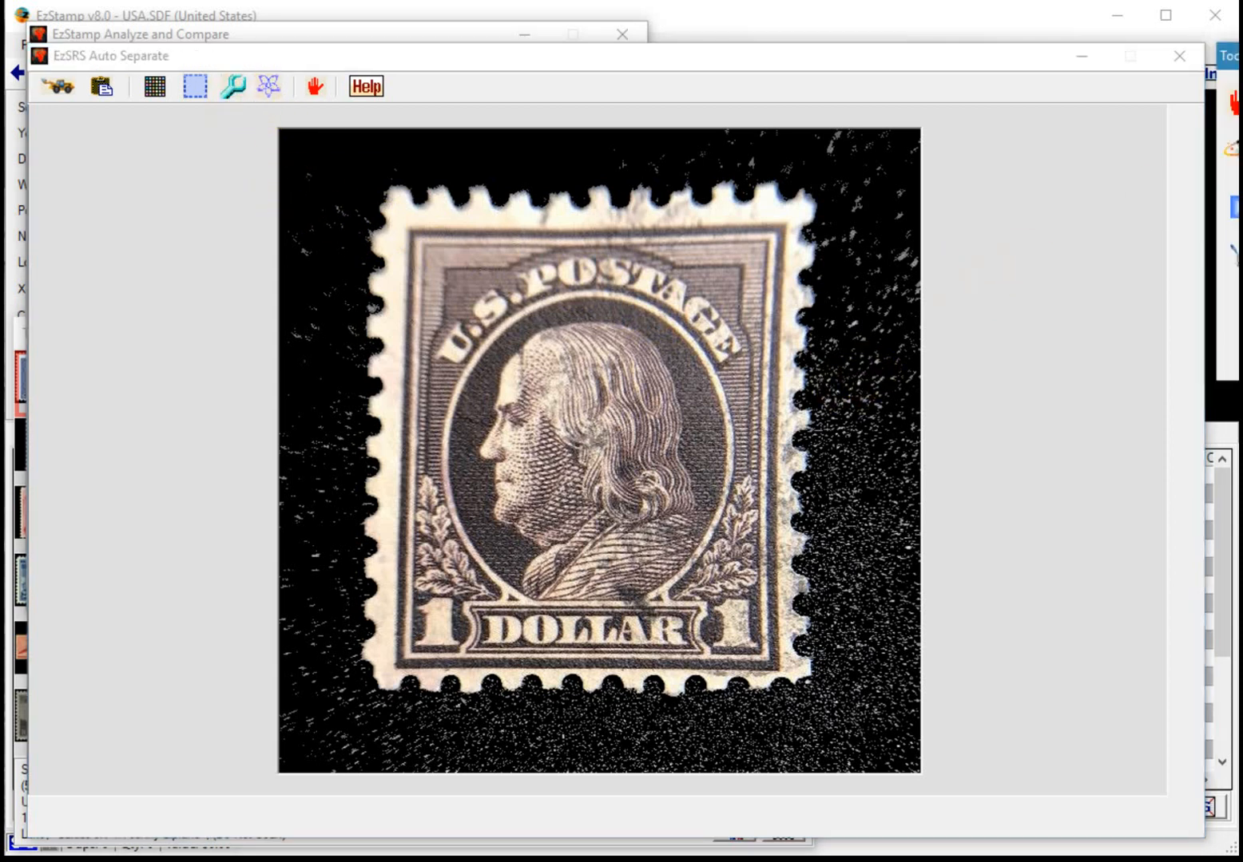
left_click_drag(1237, 56, 1120, 154)
Clear the specks to the right of, below and to the left of the 1 Dollar stamp with the area selection cleaner, then close the tools
left_click(1078, 292)
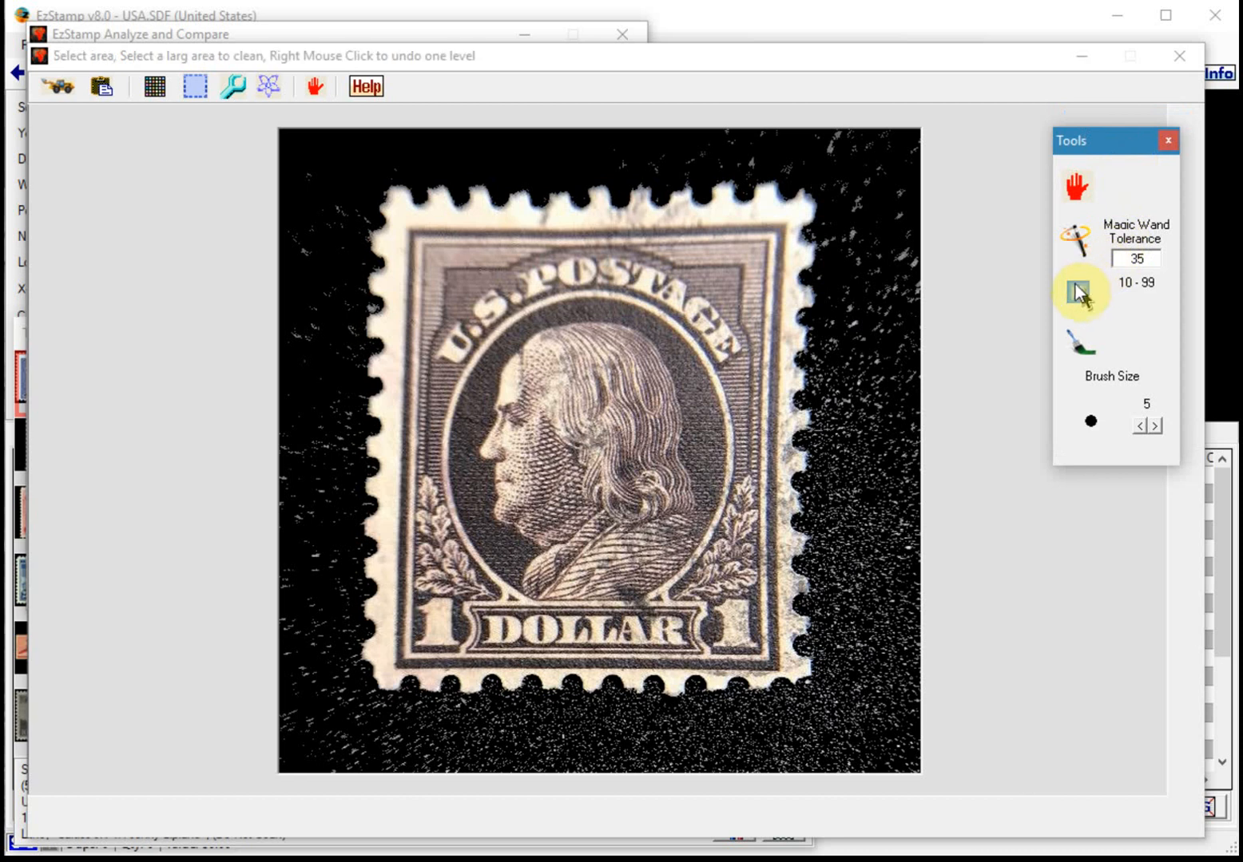
left_click_drag(818, 181, 960, 827)
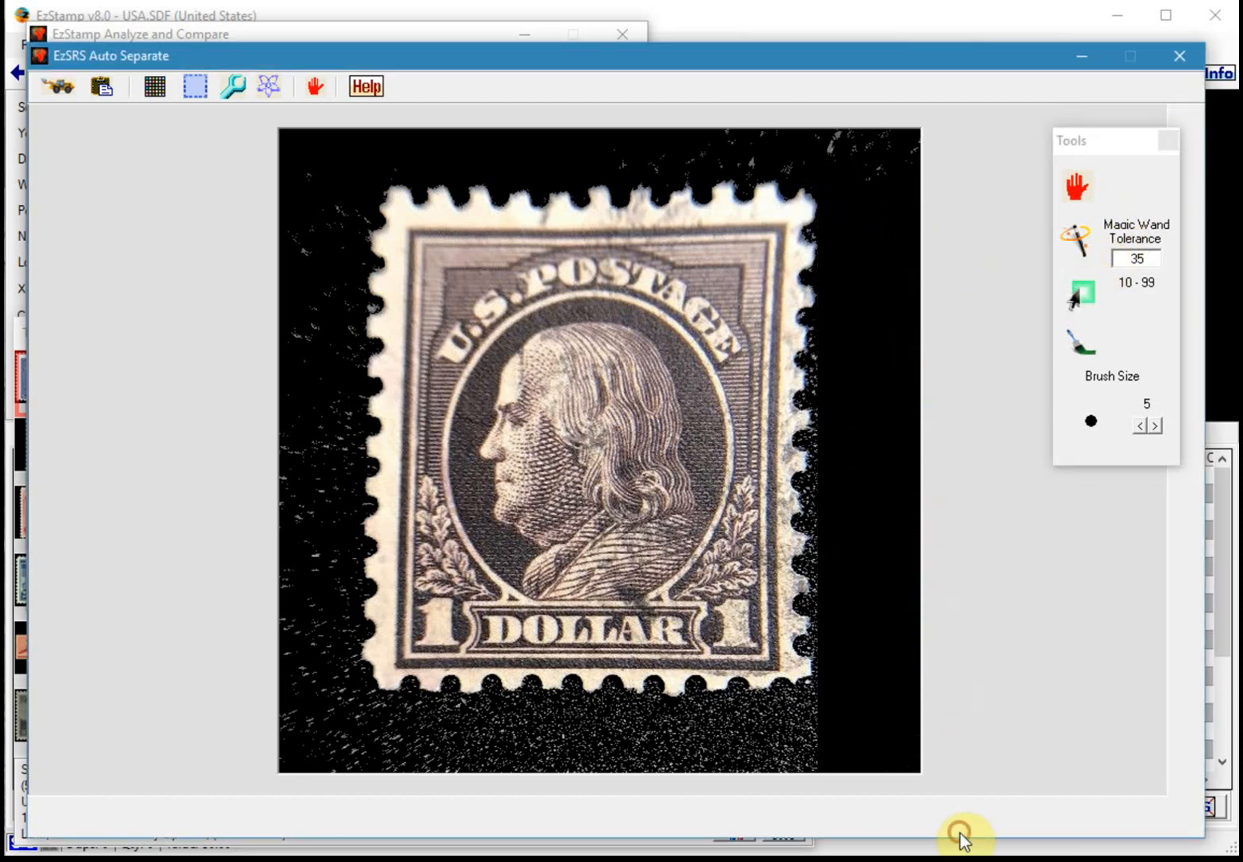
left_click_drag(860, 690, 391, 793)
left_click_drag(208, 817, 208, 817)
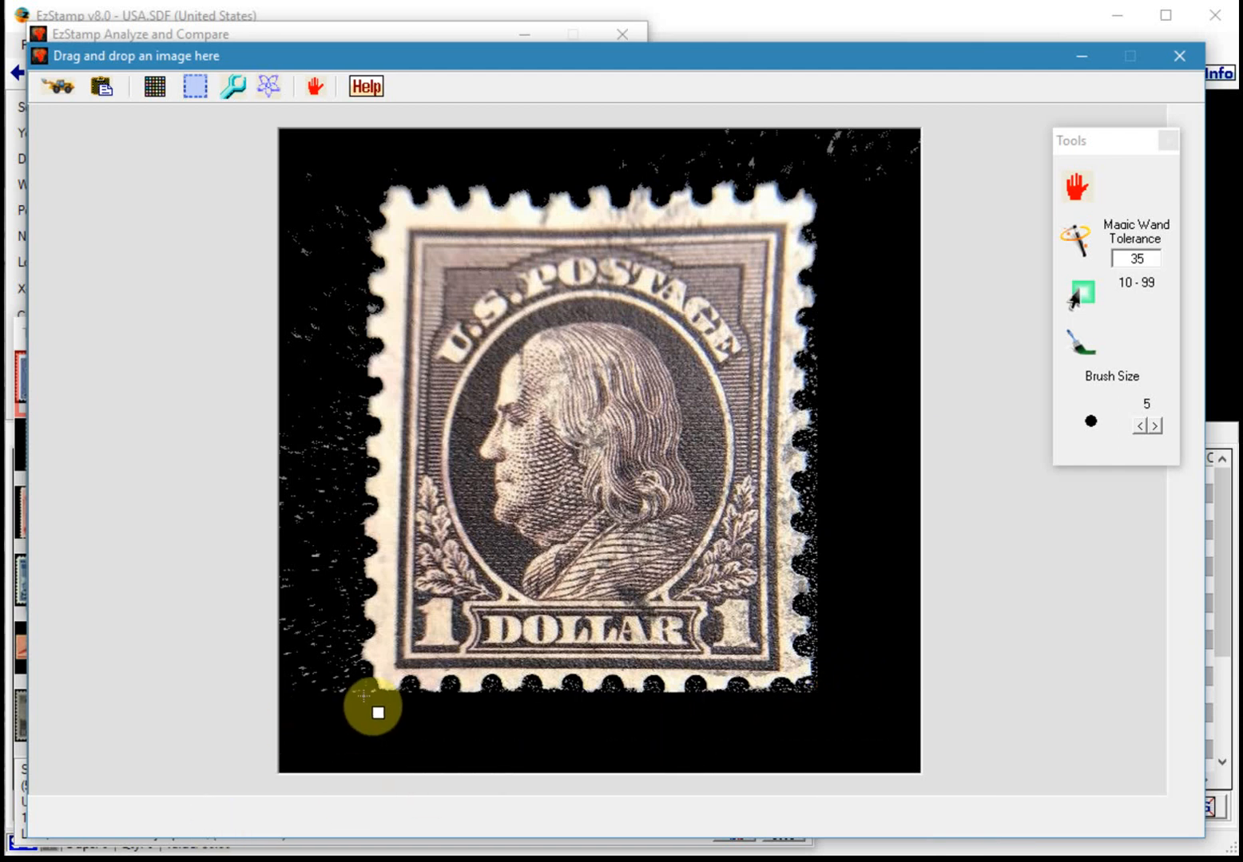
left_click_drag(357, 691, 203, 285)
left_click_drag(378, 172, 358, 718)
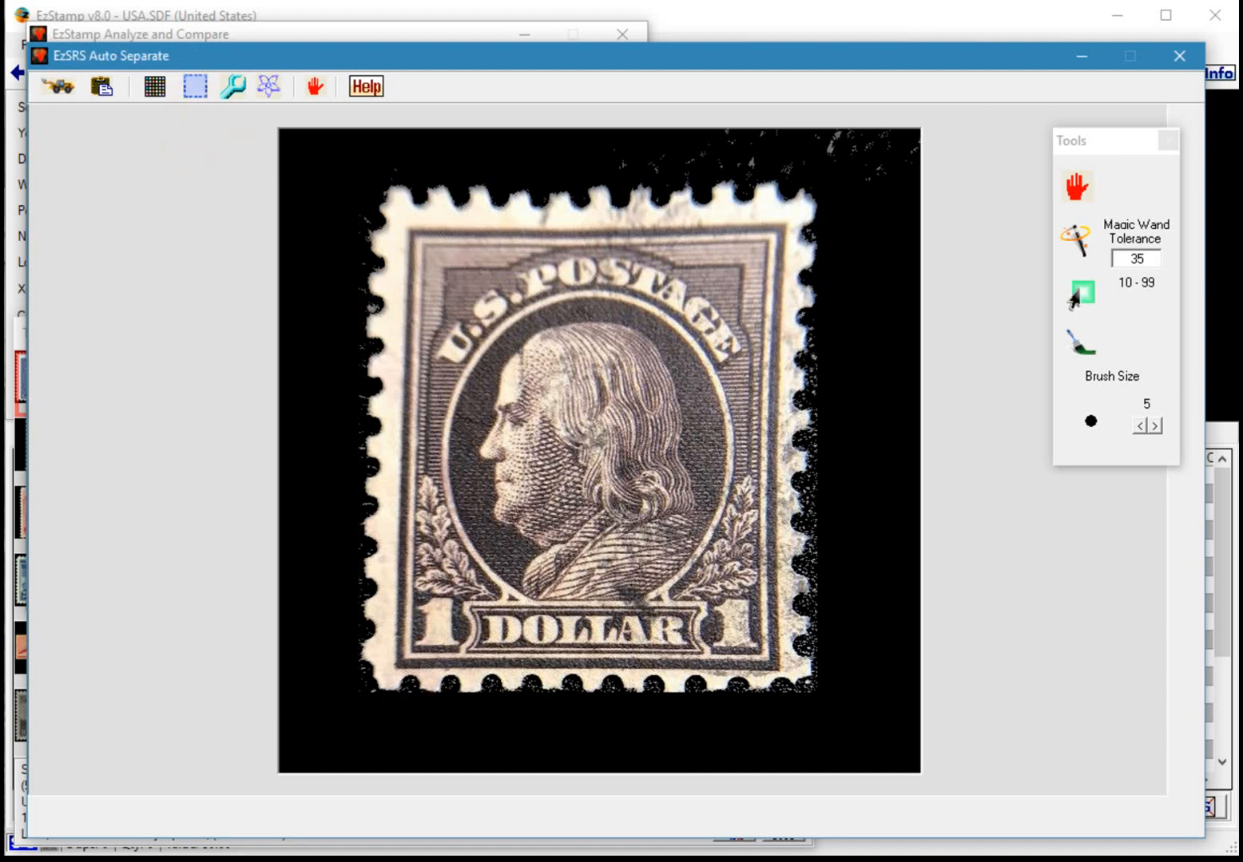
left_click(1085, 294)
left_click(1070, 194)
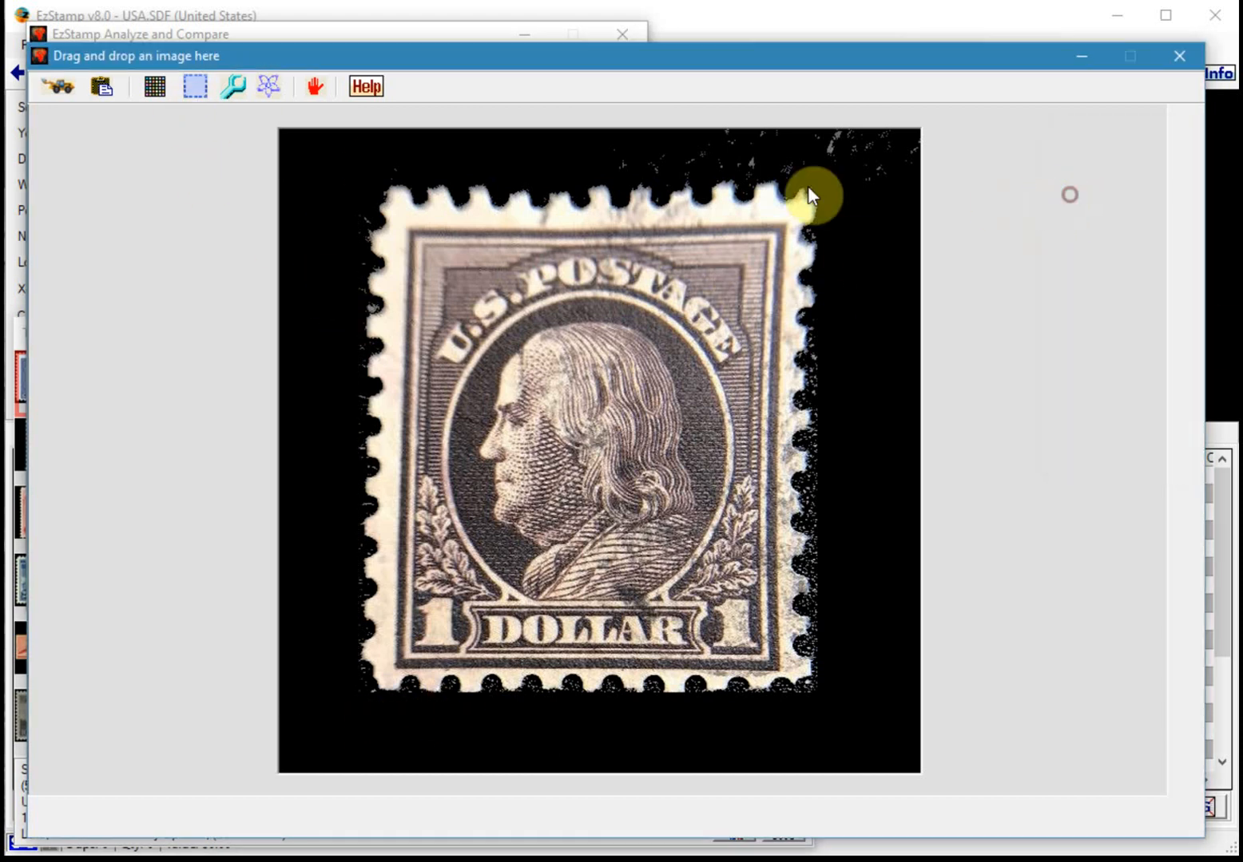
Crop the 1 Dollar stamp out of its background and send it for analysis
left_click_drag(357, 177, 821, 701)
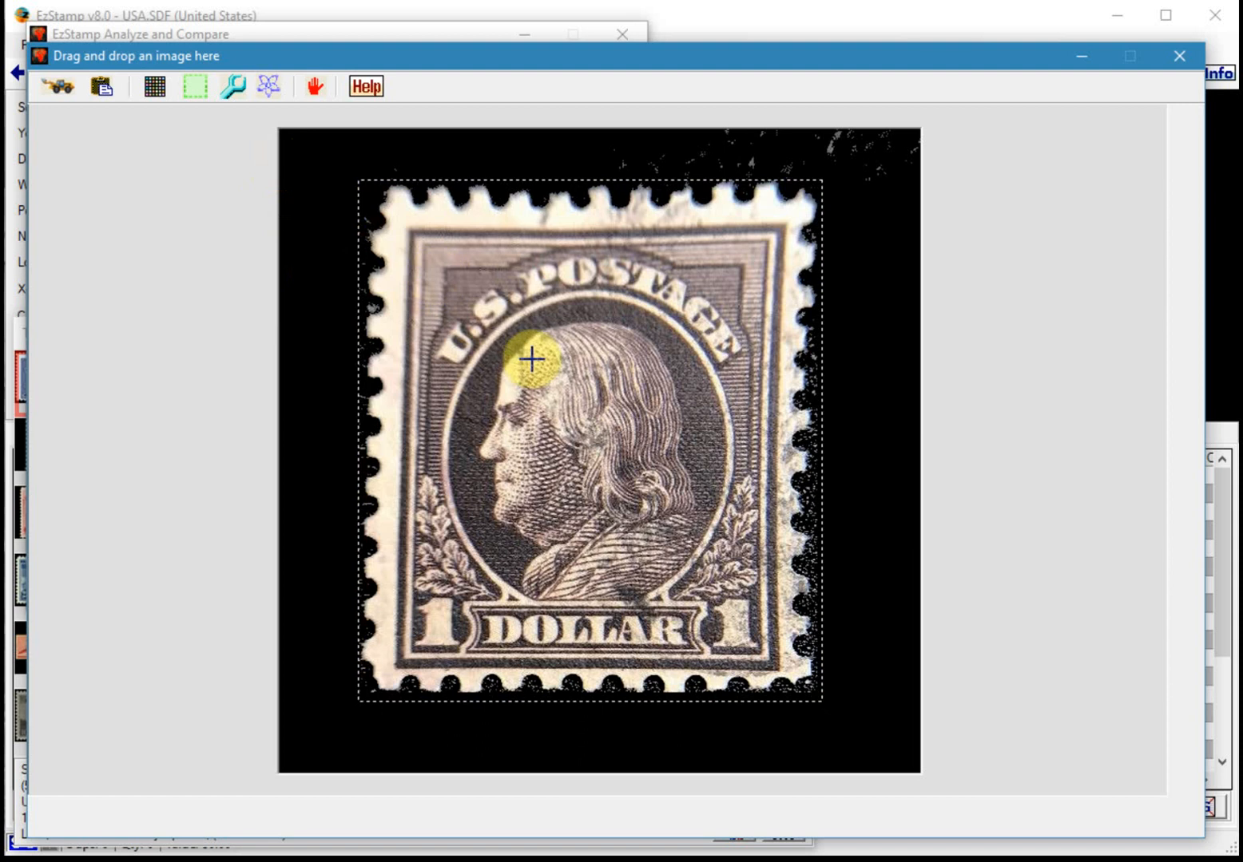
left_click(531, 360)
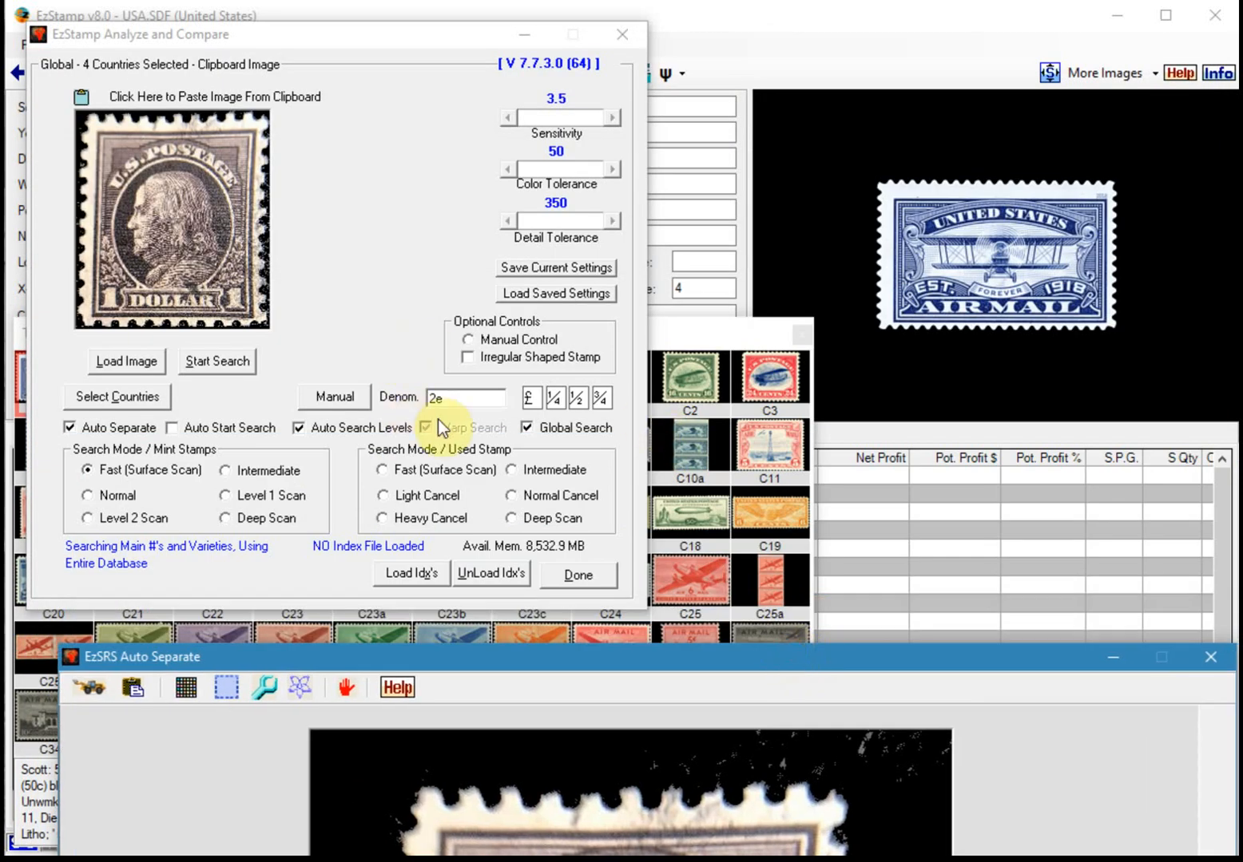
Set the denomination to $1, search the selected countries for the 1 Dollar stamp, and close the results
left_click(449, 397)
key("BackSpace")
type("$")
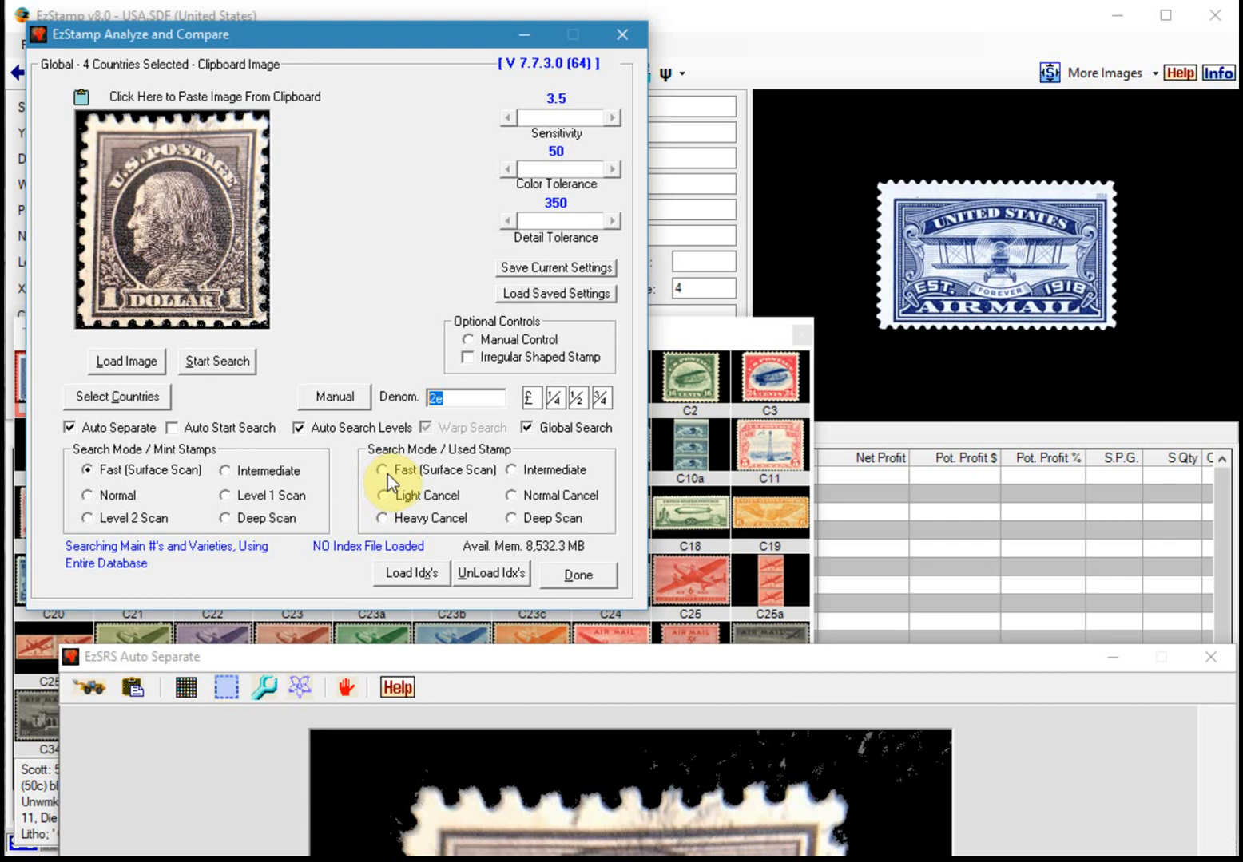
type("1")
left_click(249, 364)
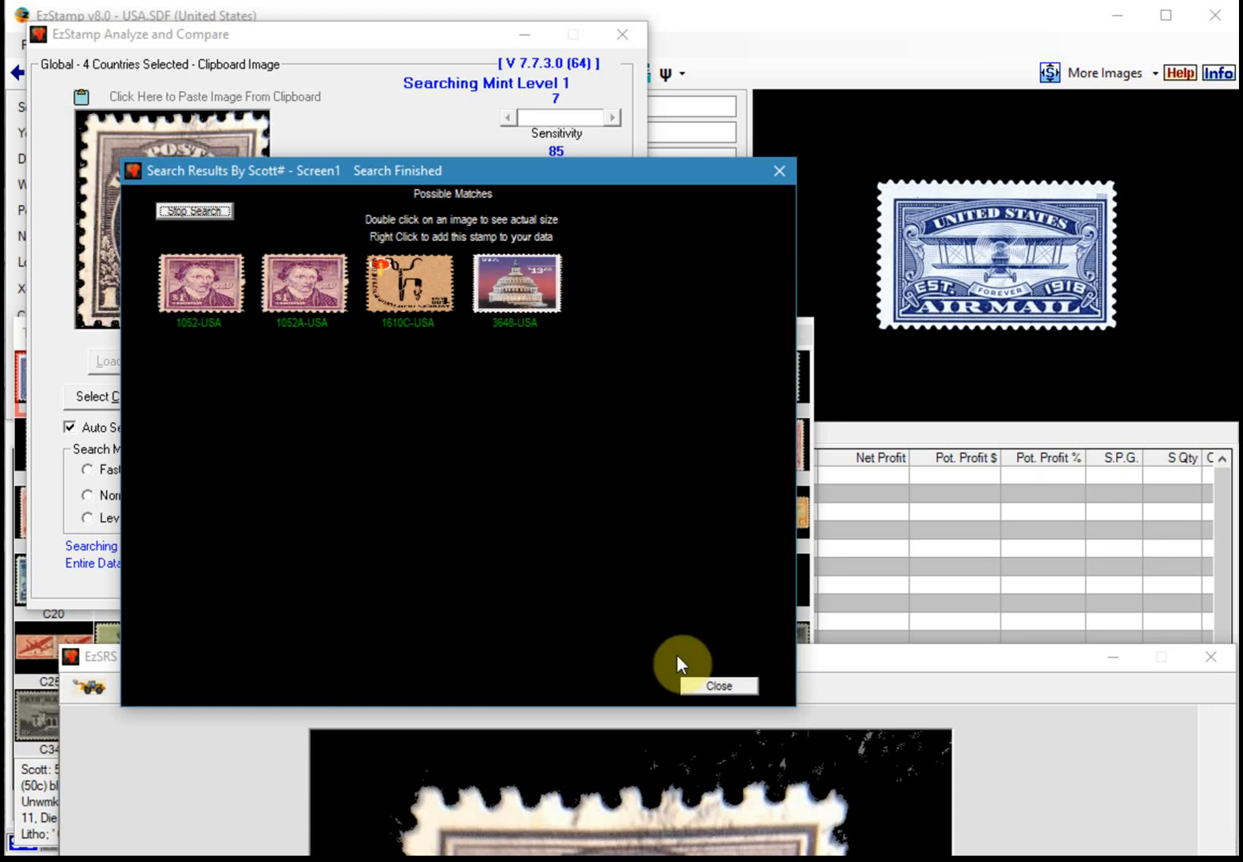
left_click(732, 686)
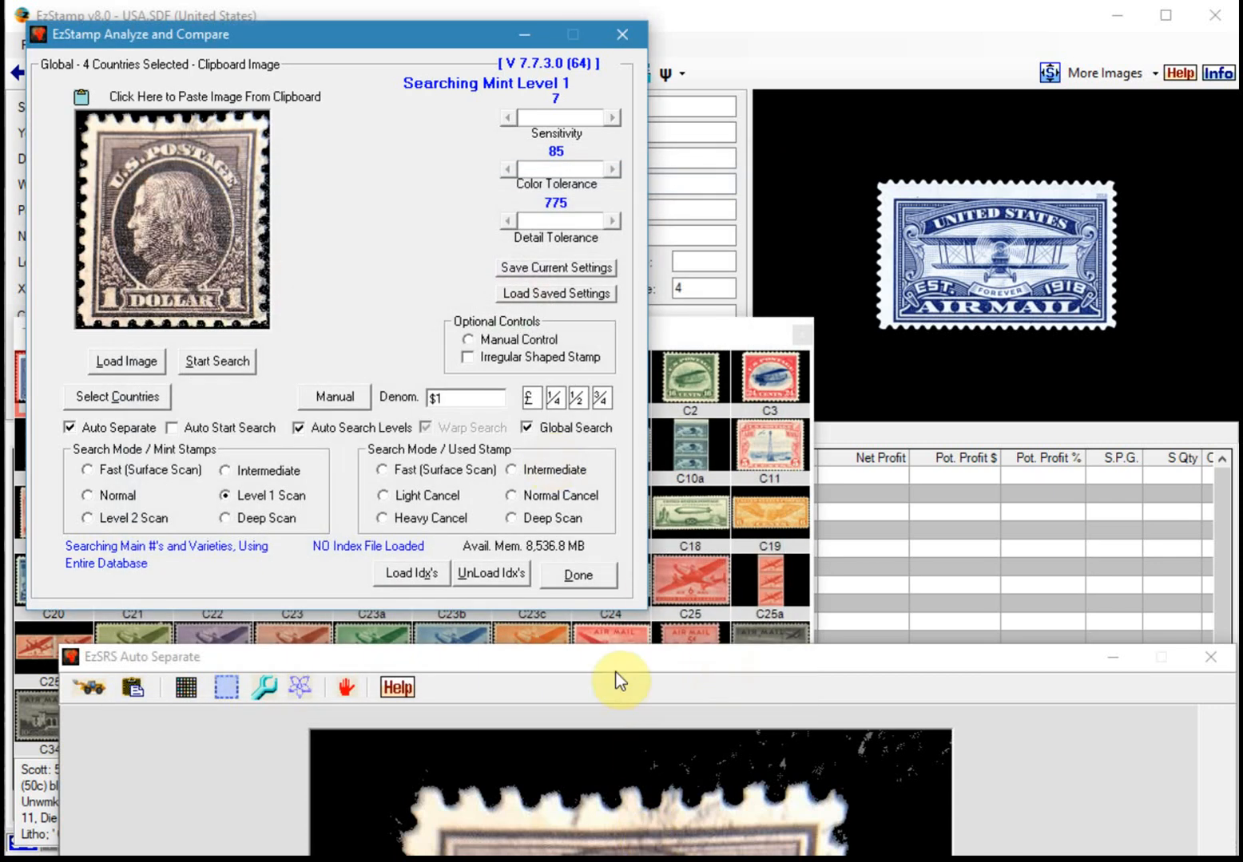
Load the scan of several Canadian and Greek stamps into the Auto Separate window and open the cleaning tools
left_click_drag(609, 657, 560, 62)
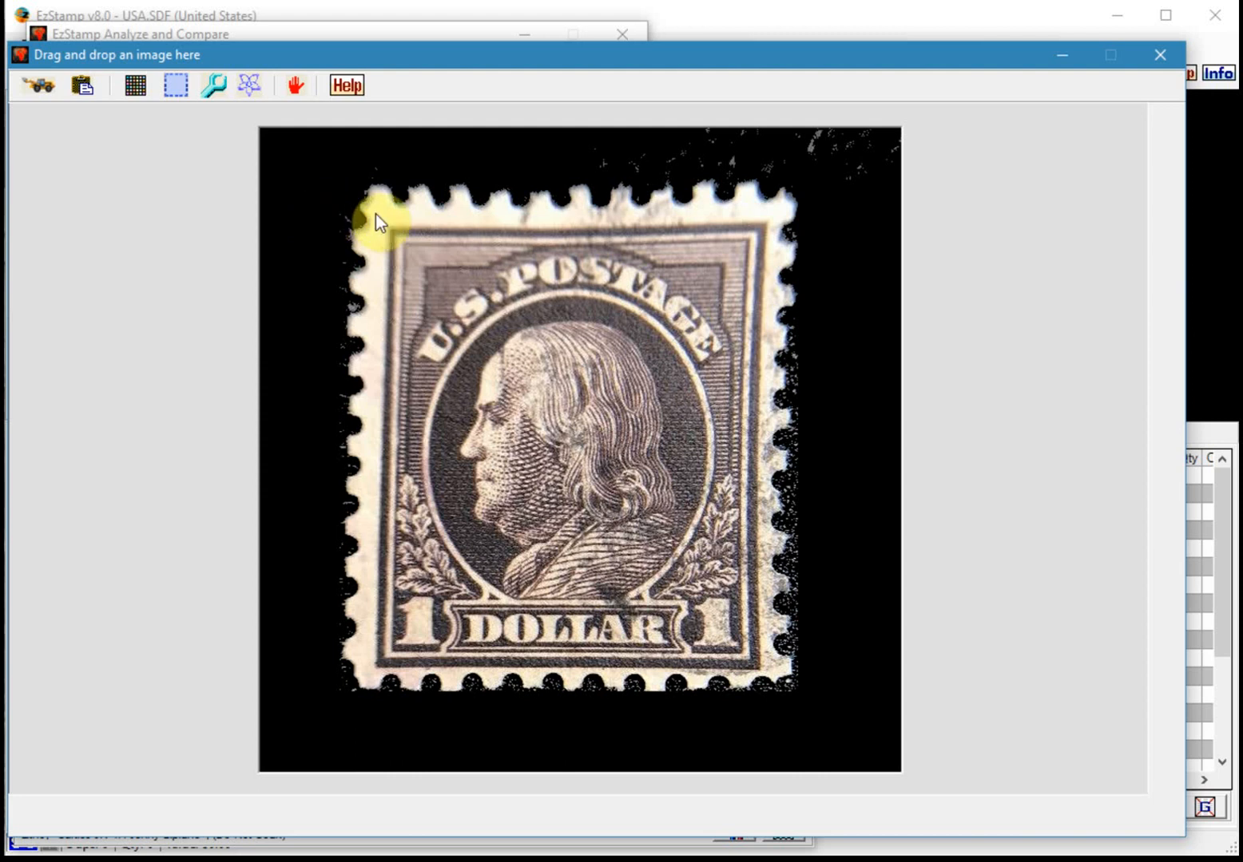
left_click_drag(1241, 346, 683, 348)
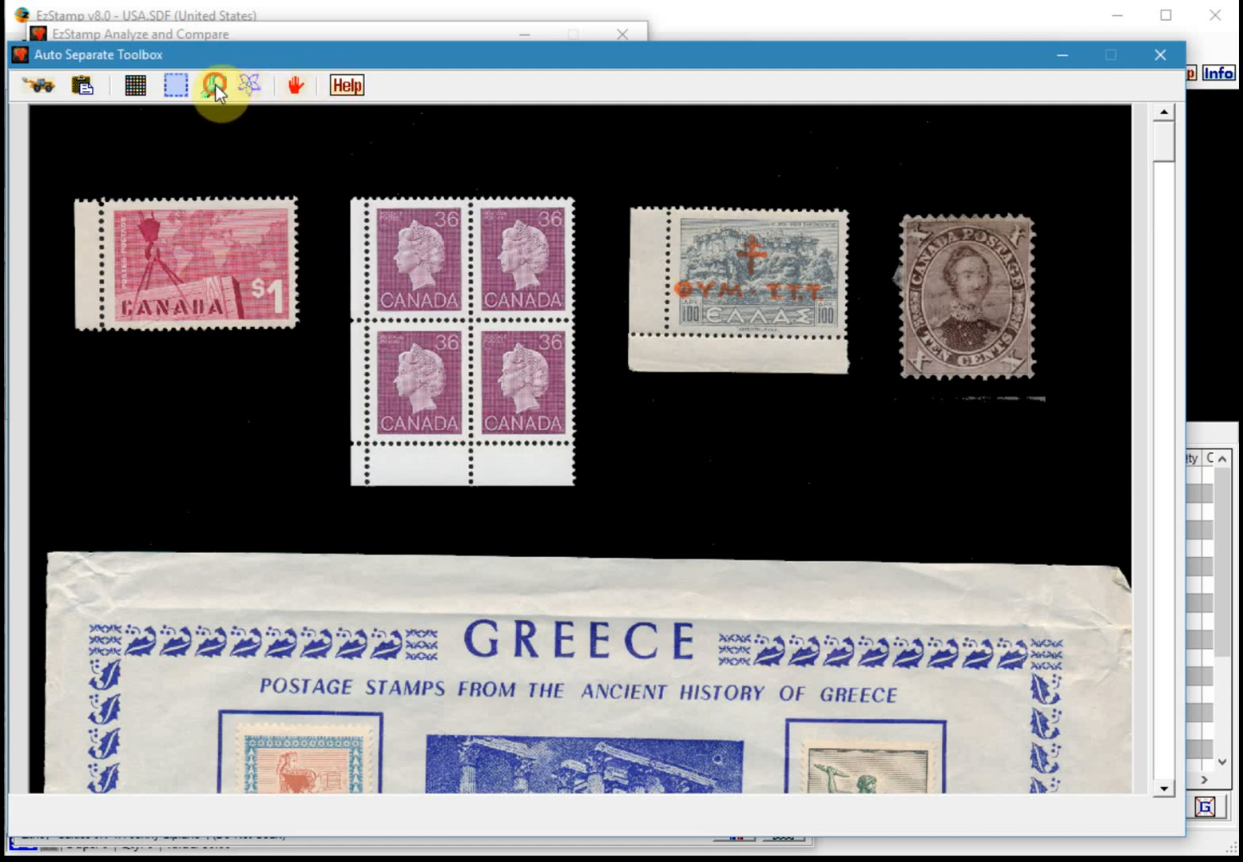
left_click(213, 85)
mouse_move(1215, 55)
left_mouse_down()
mouse_move(1129, 101)
mouse_move(1087, 244)
mouse_move(1085, 307)
left_mouse_up()
Paint out the light streak beneath the Canada Ten Cents stamp using the cleaning brush at size 9
left_click(1075, 508)
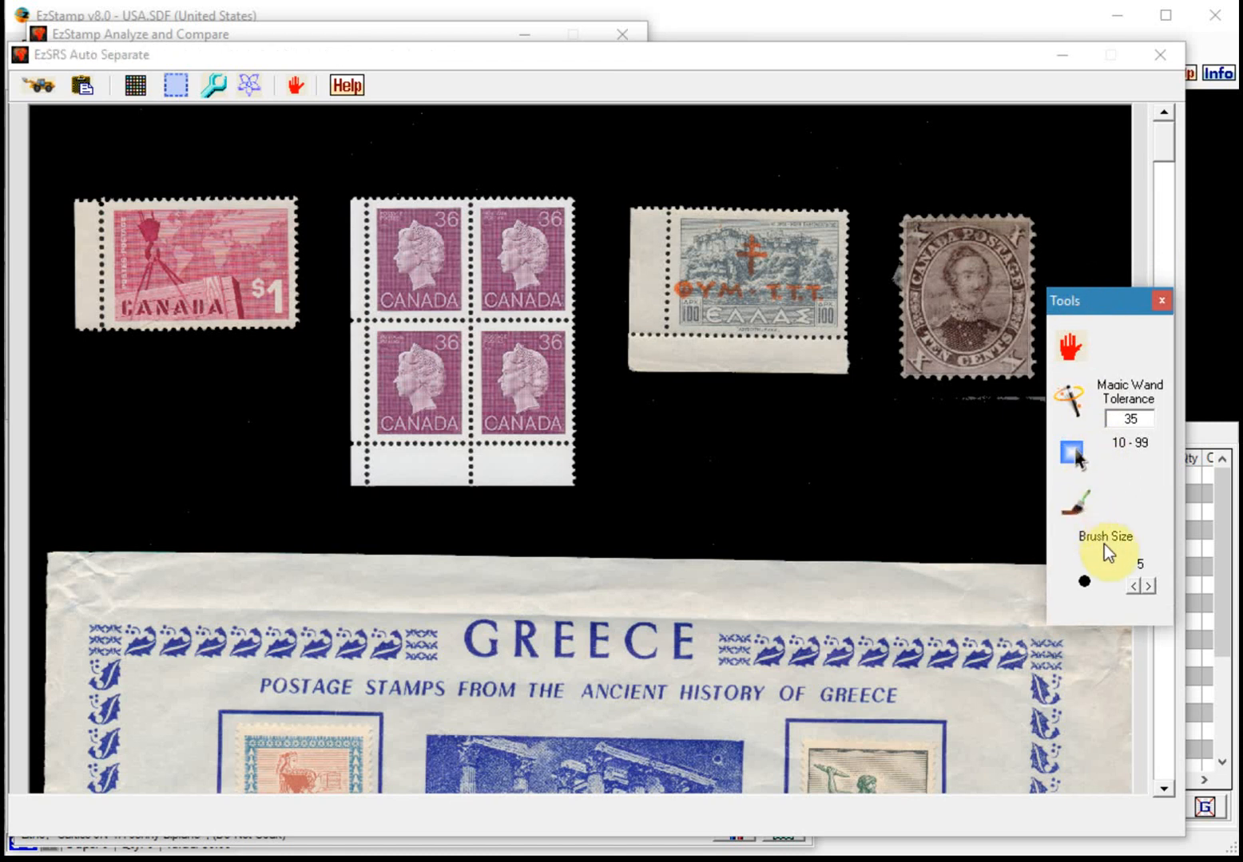
left_click_drag(1103, 295, 669, 231)
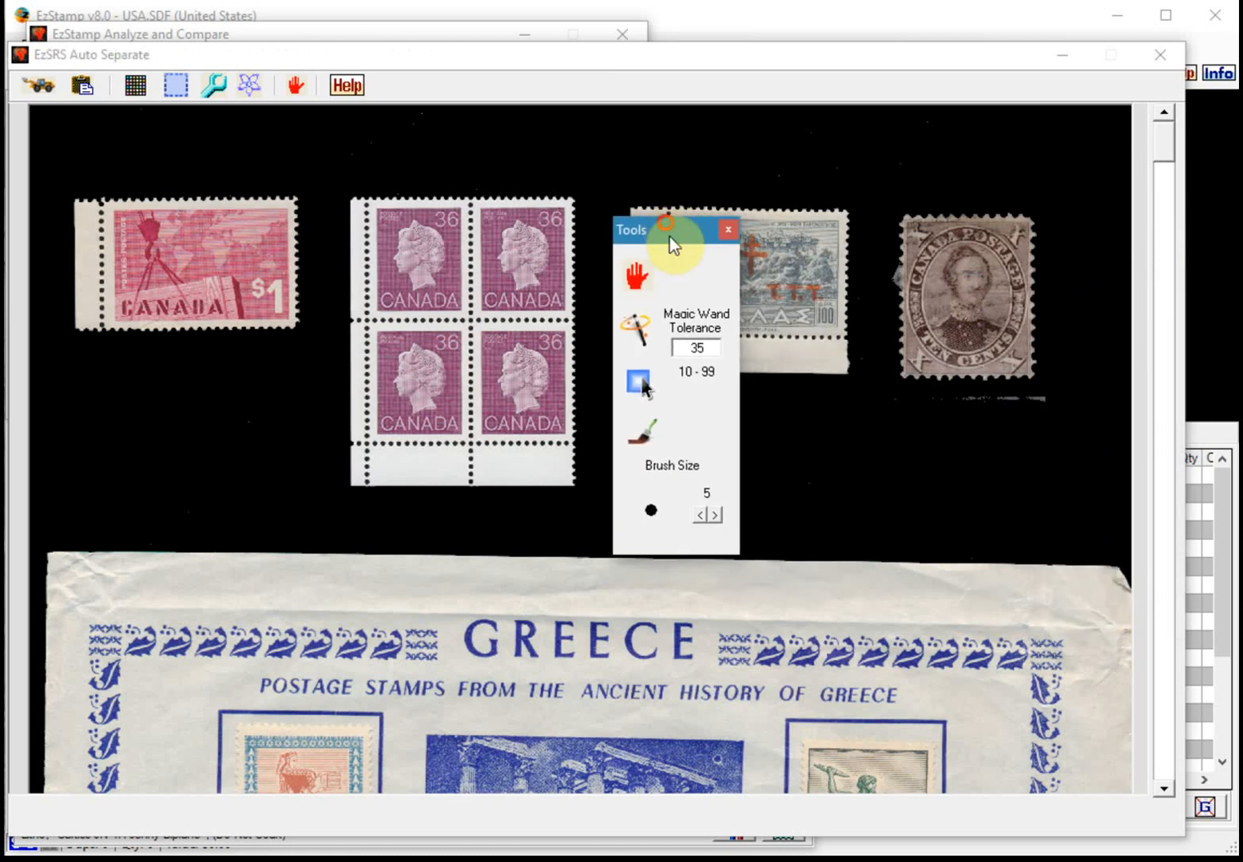
left_click(714, 515)
left_click(715, 515)
left_click(716, 515)
left_click(717, 515)
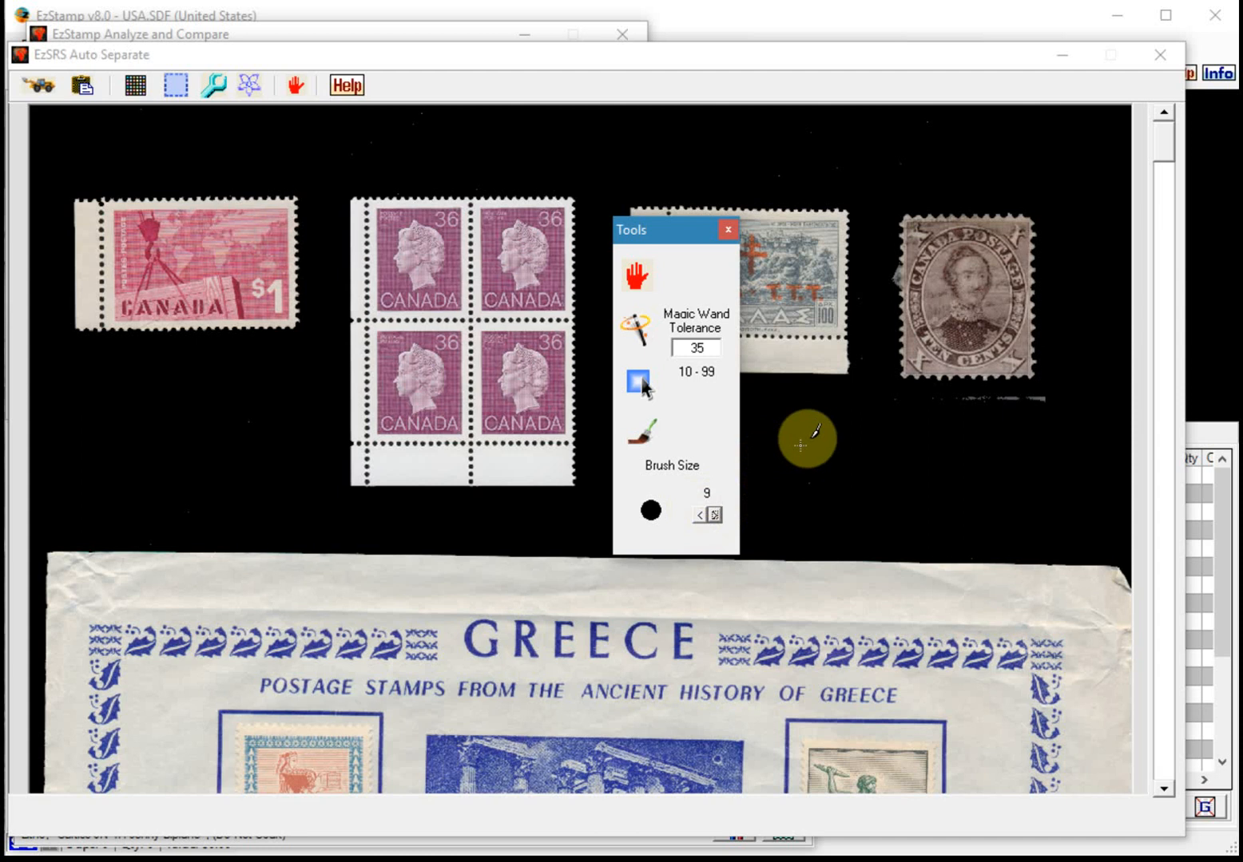
left_click_drag(896, 392, 1060, 398)
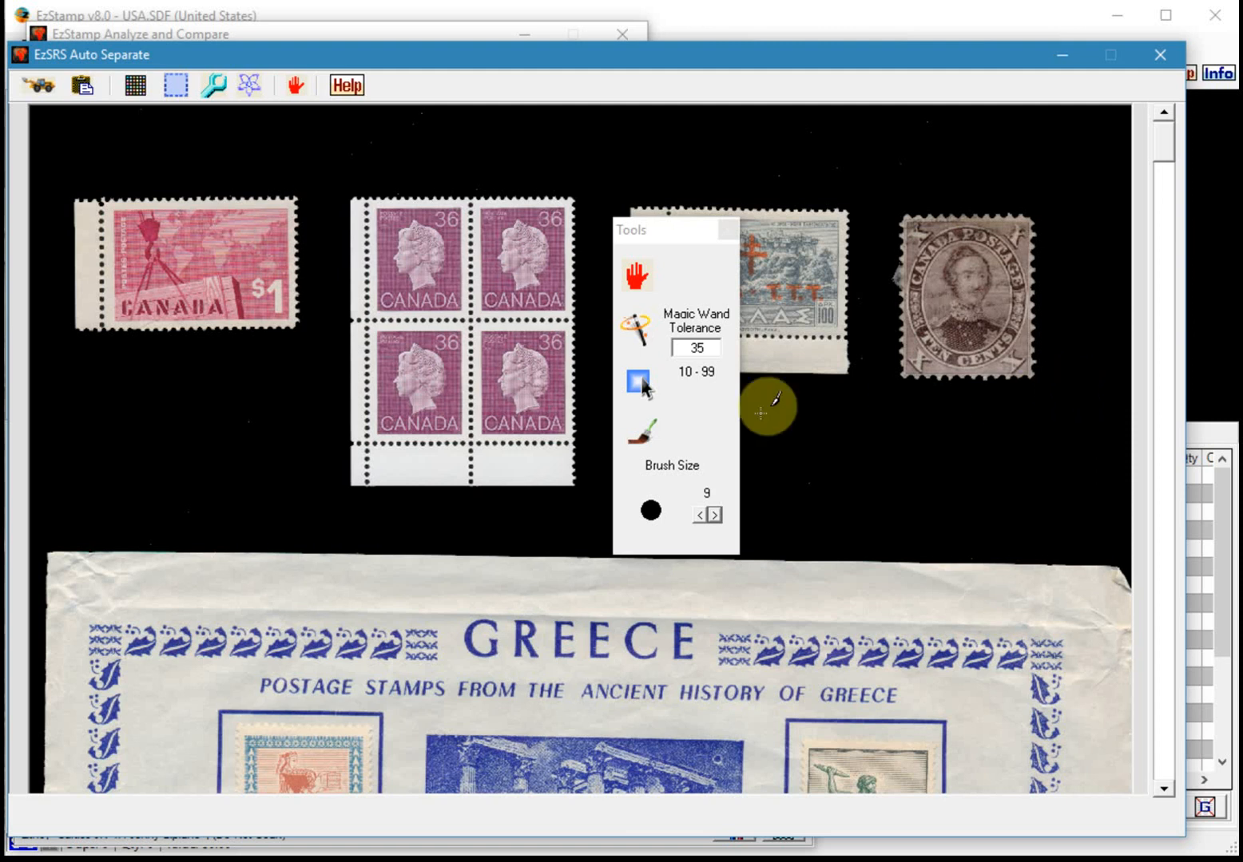
left_click(645, 444)
left_click(642, 441)
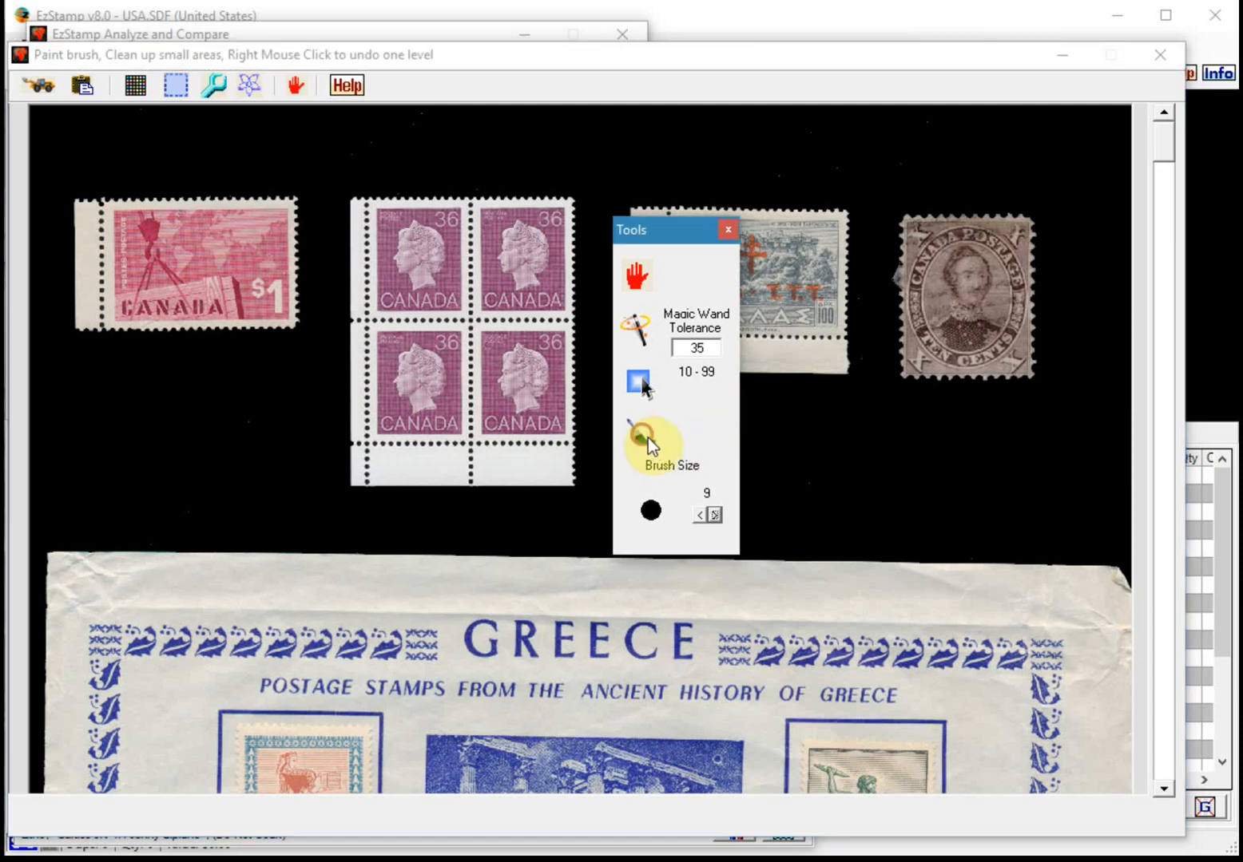
Clean the protruding bit on the left edge of the Canada Ten Cents stamp with the area selection cleaner and close the tools
left_click(641, 372)
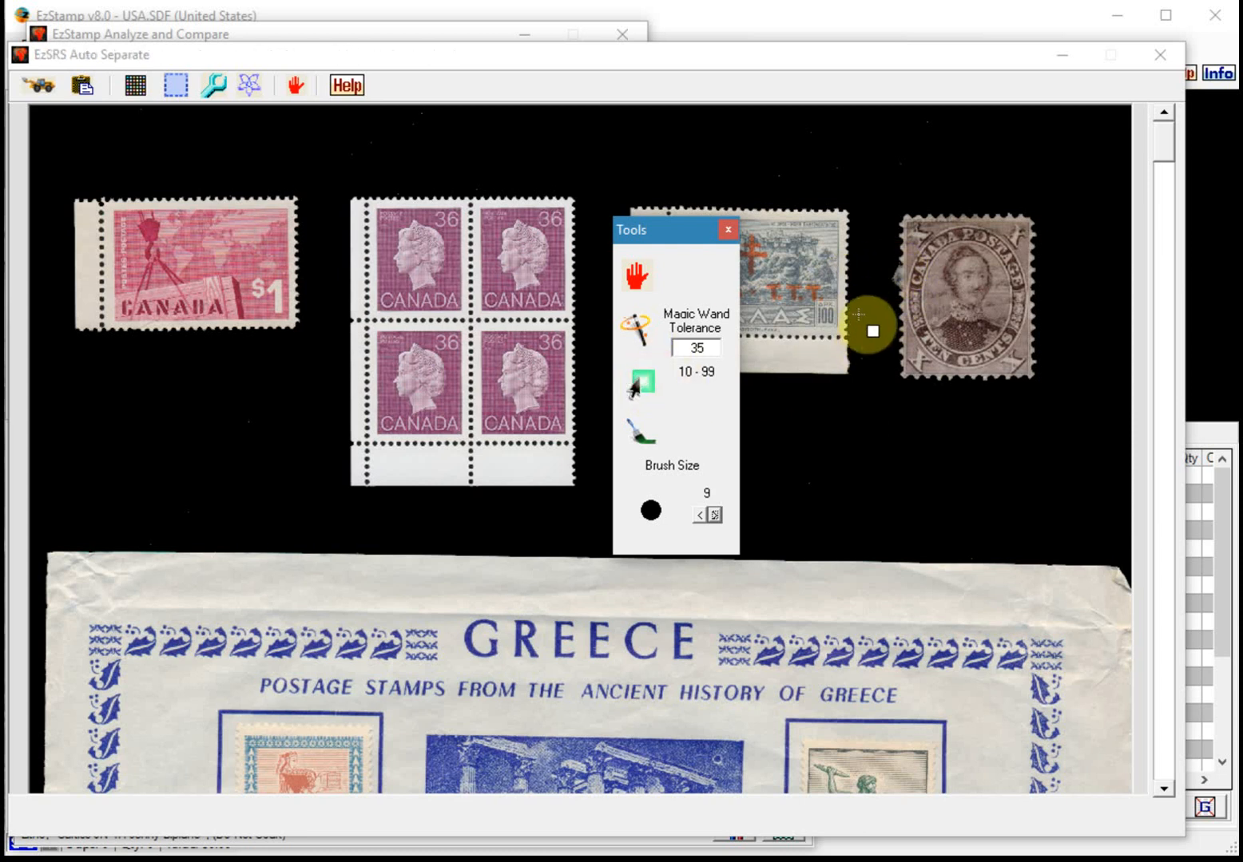
mouse_move(895, 272)
left_mouse_down()
mouse_move(886, 279)
mouse_move(912, 317)
mouse_move(898, 305)
left_mouse_up()
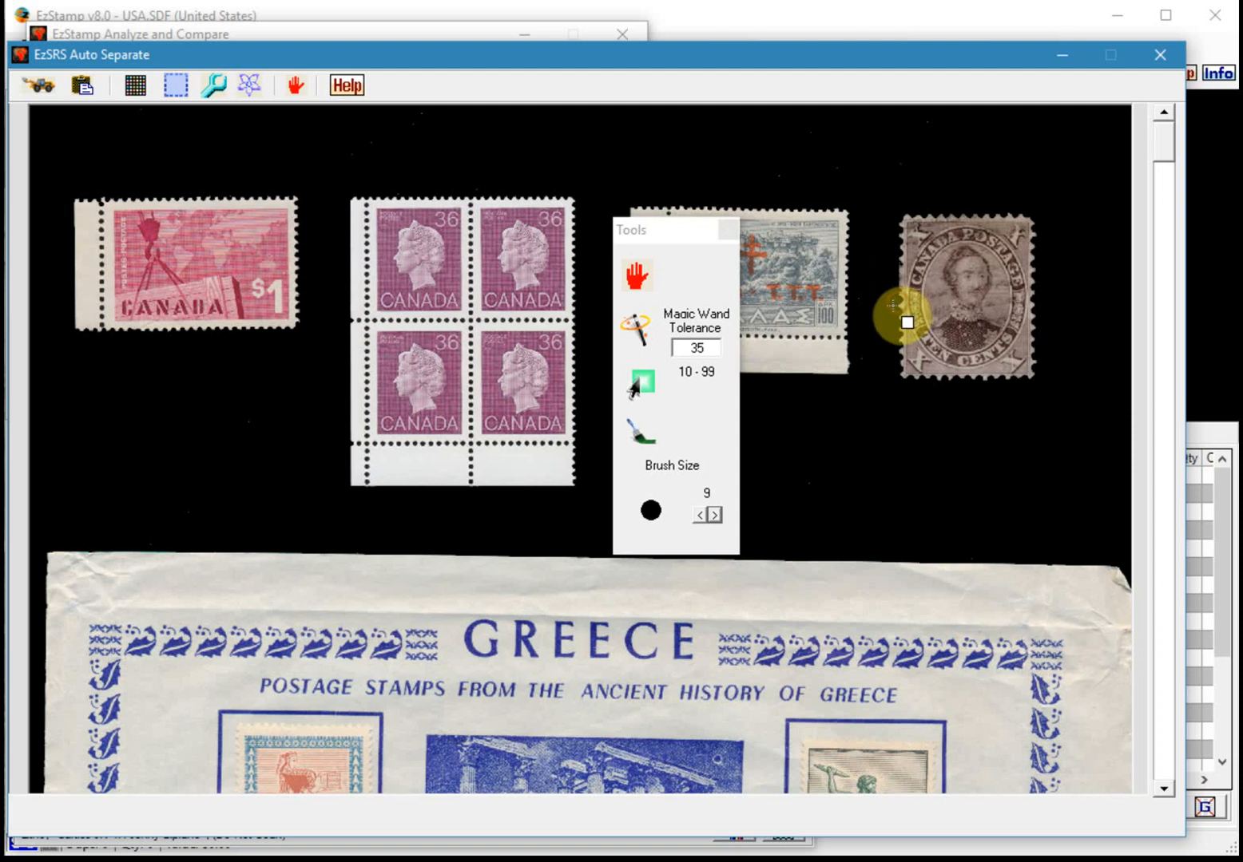
left_click(638, 278)
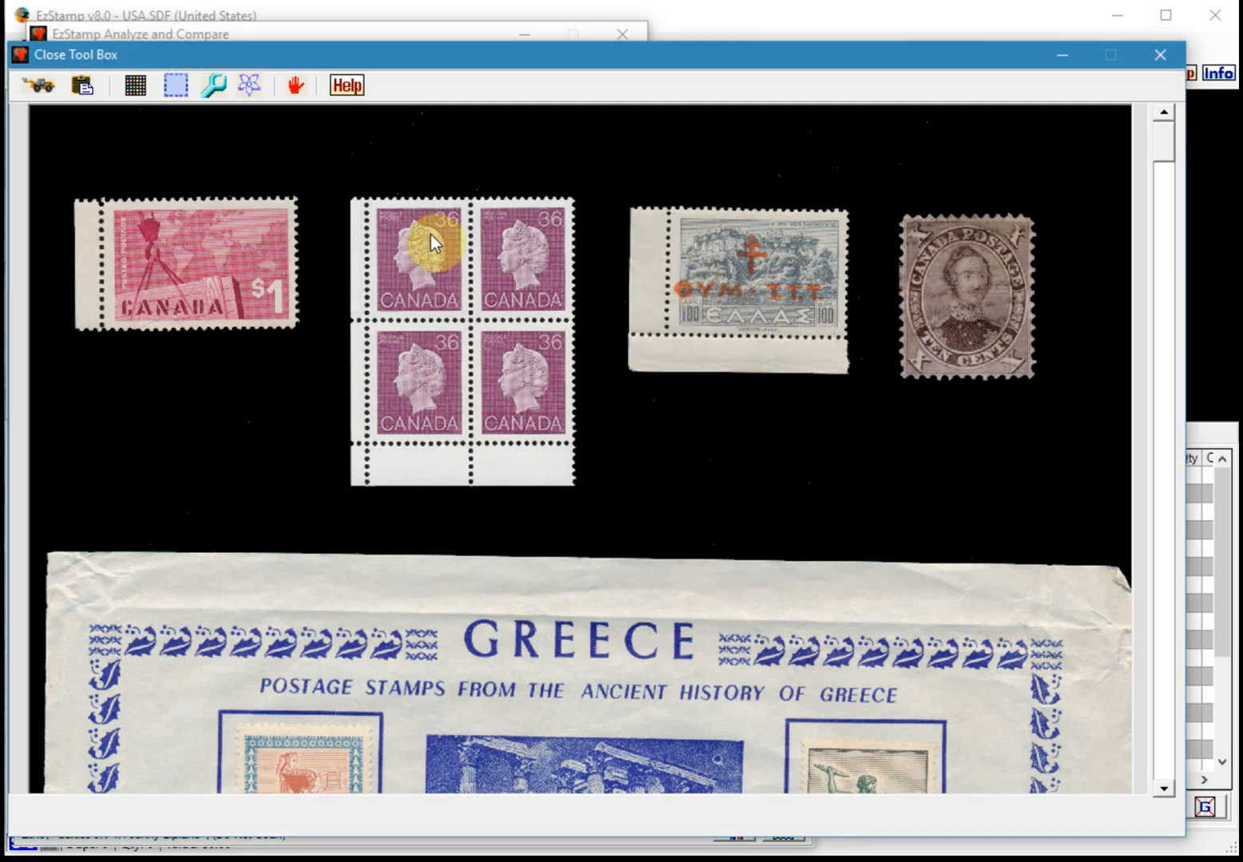
Crop the Canada Ten Cents stamp out of the multi-stamp scan and send it for analysis
left_click(176, 85)
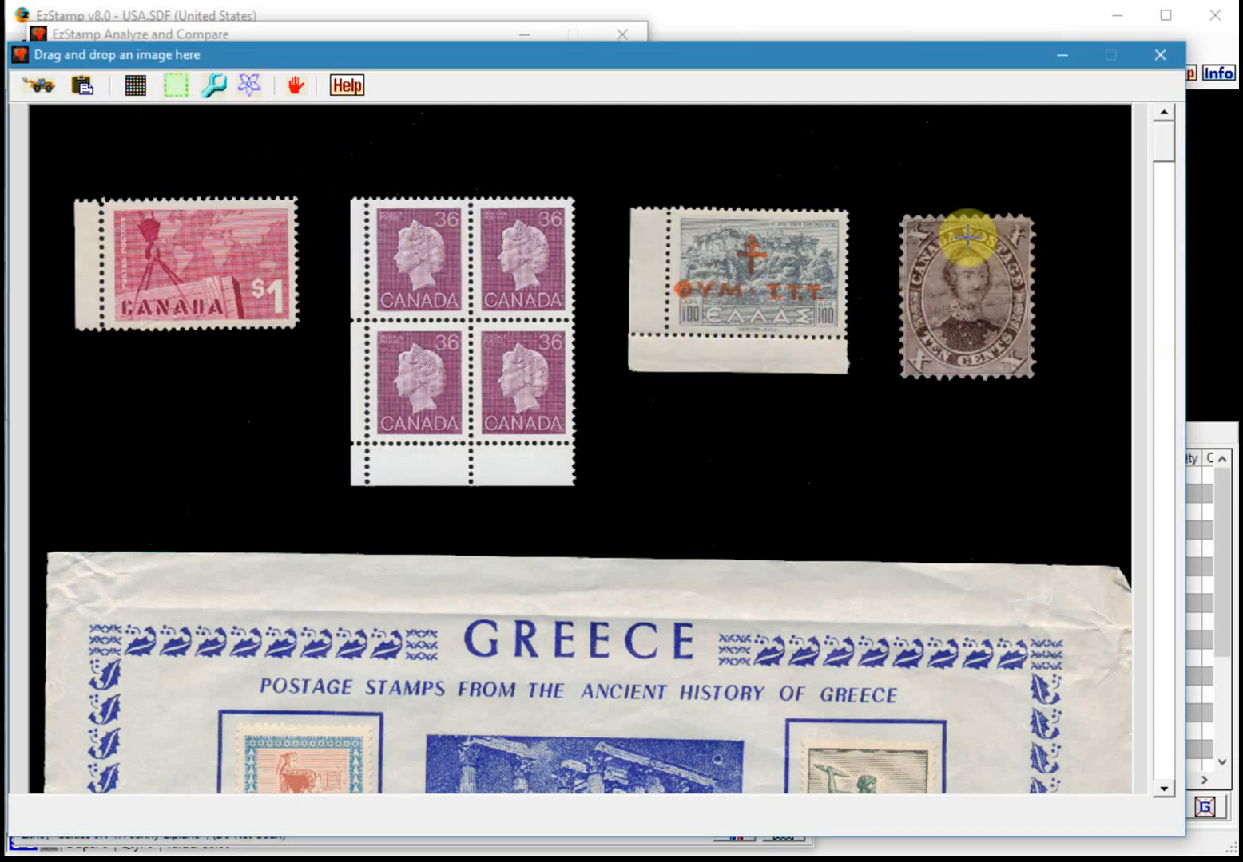
left_click_drag(896, 211, 1039, 383)
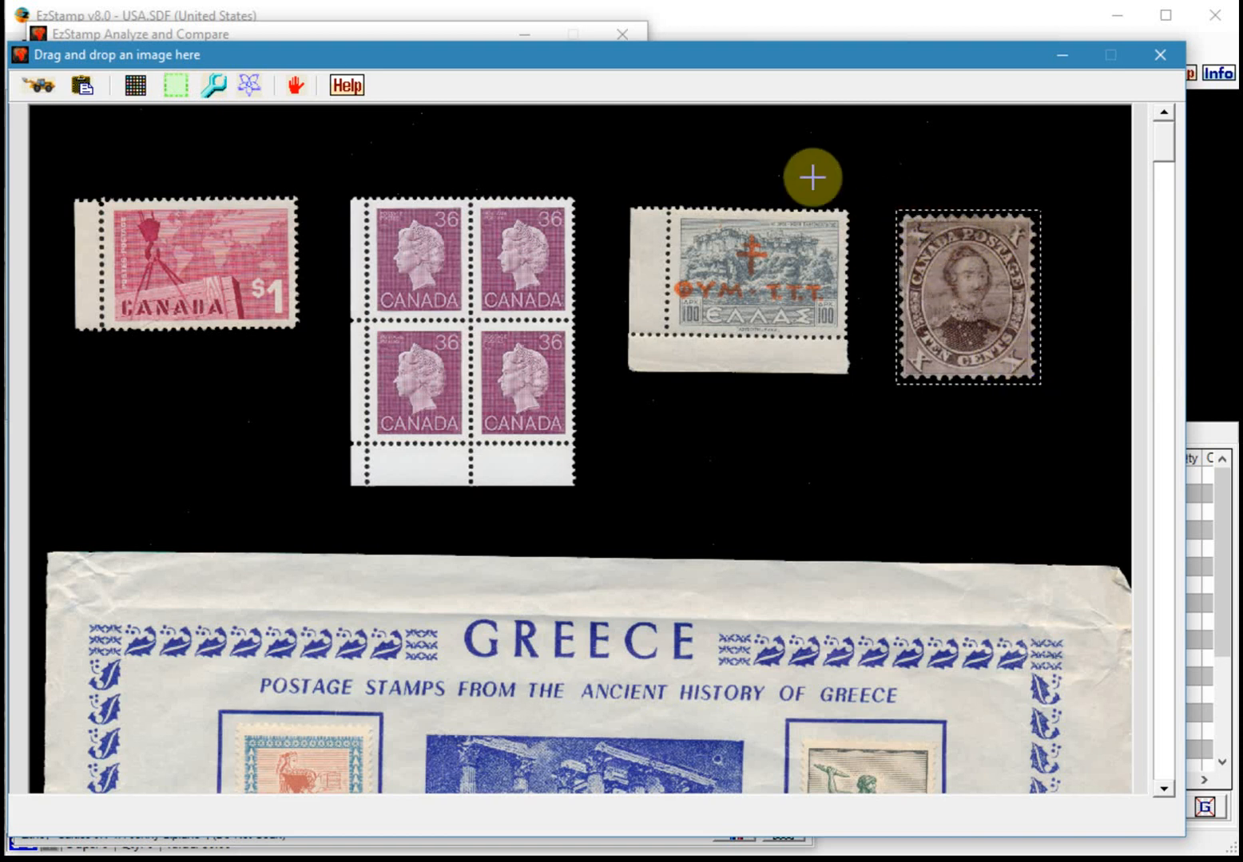
left_click_drag(787, 55, 821, 410)
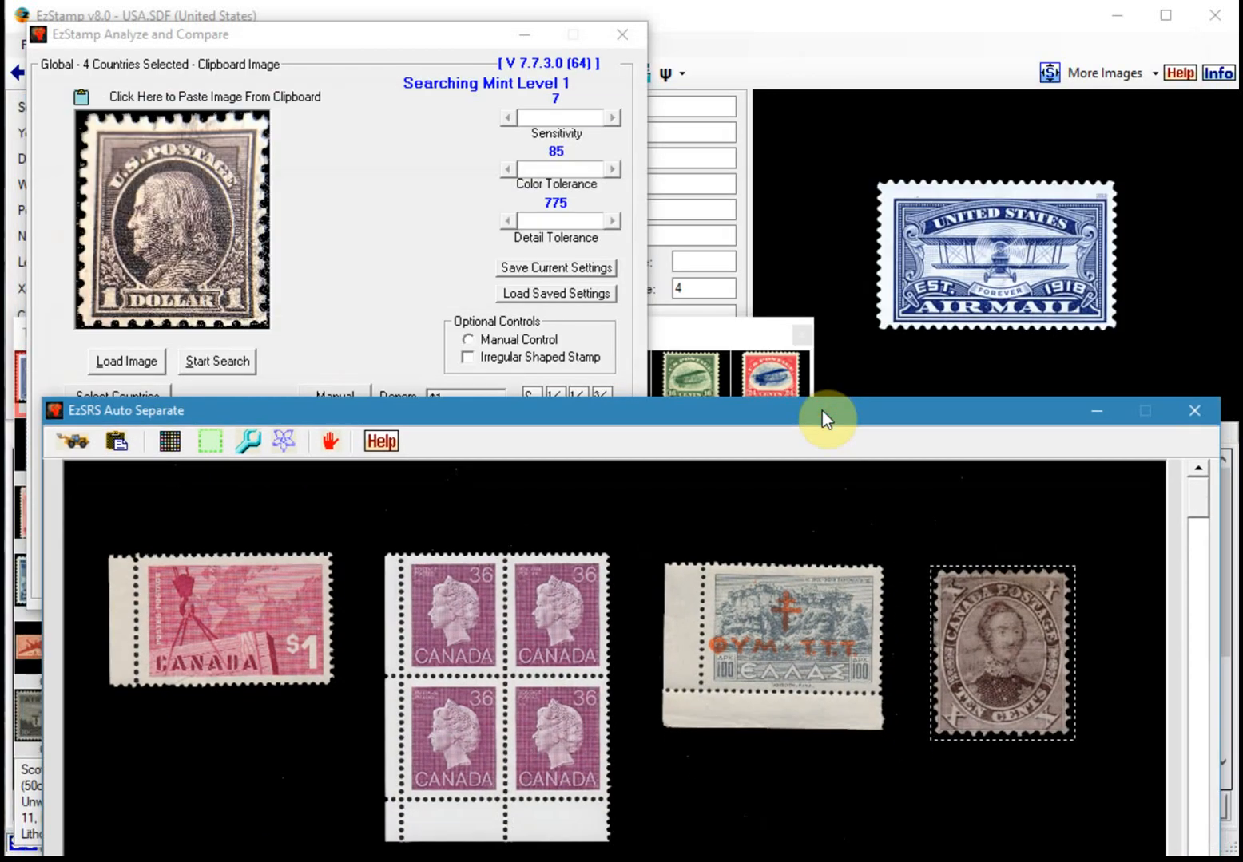
left_click(990, 614)
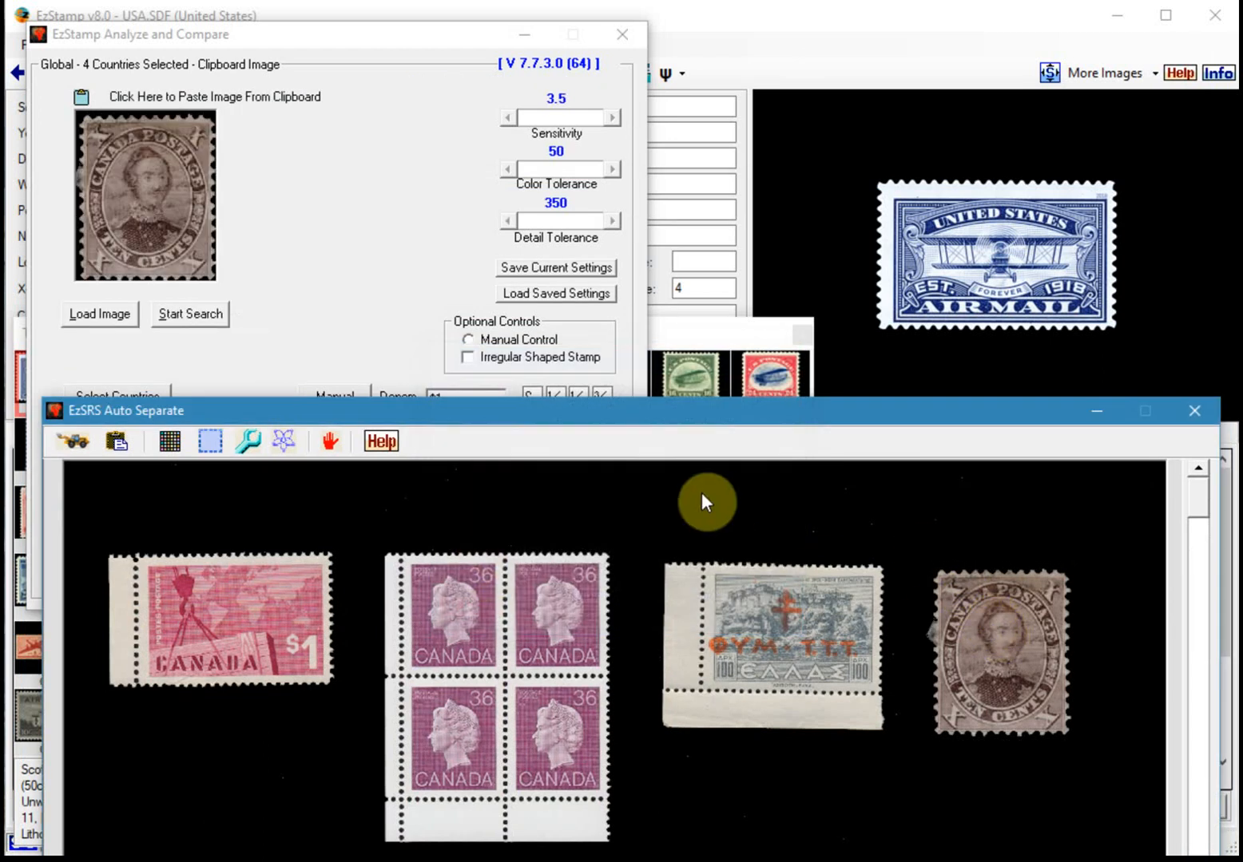
Set the denomination to 10 and search the selected countries for the Canada Ten Cents stamp
left_click_drag(476, 420, 479, 638)
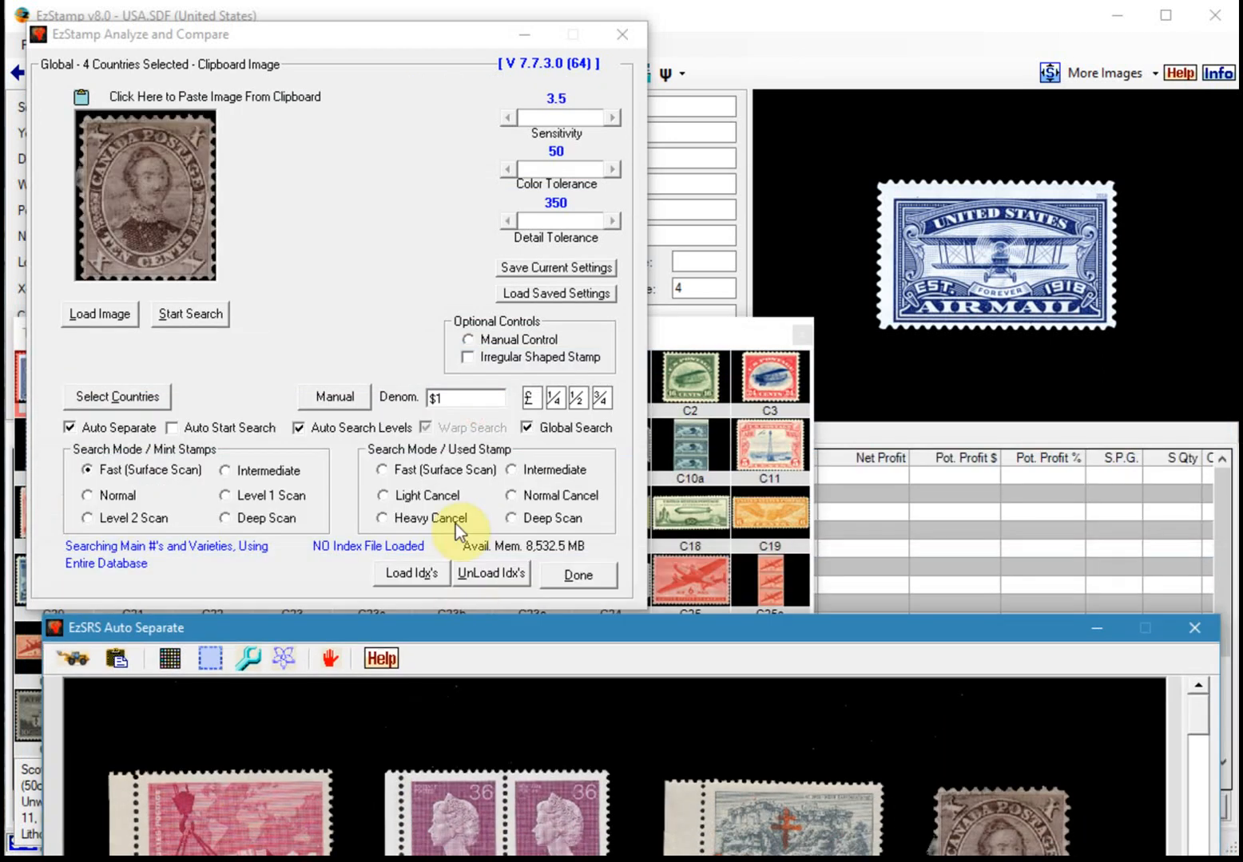
left_click(452, 404)
type("10")
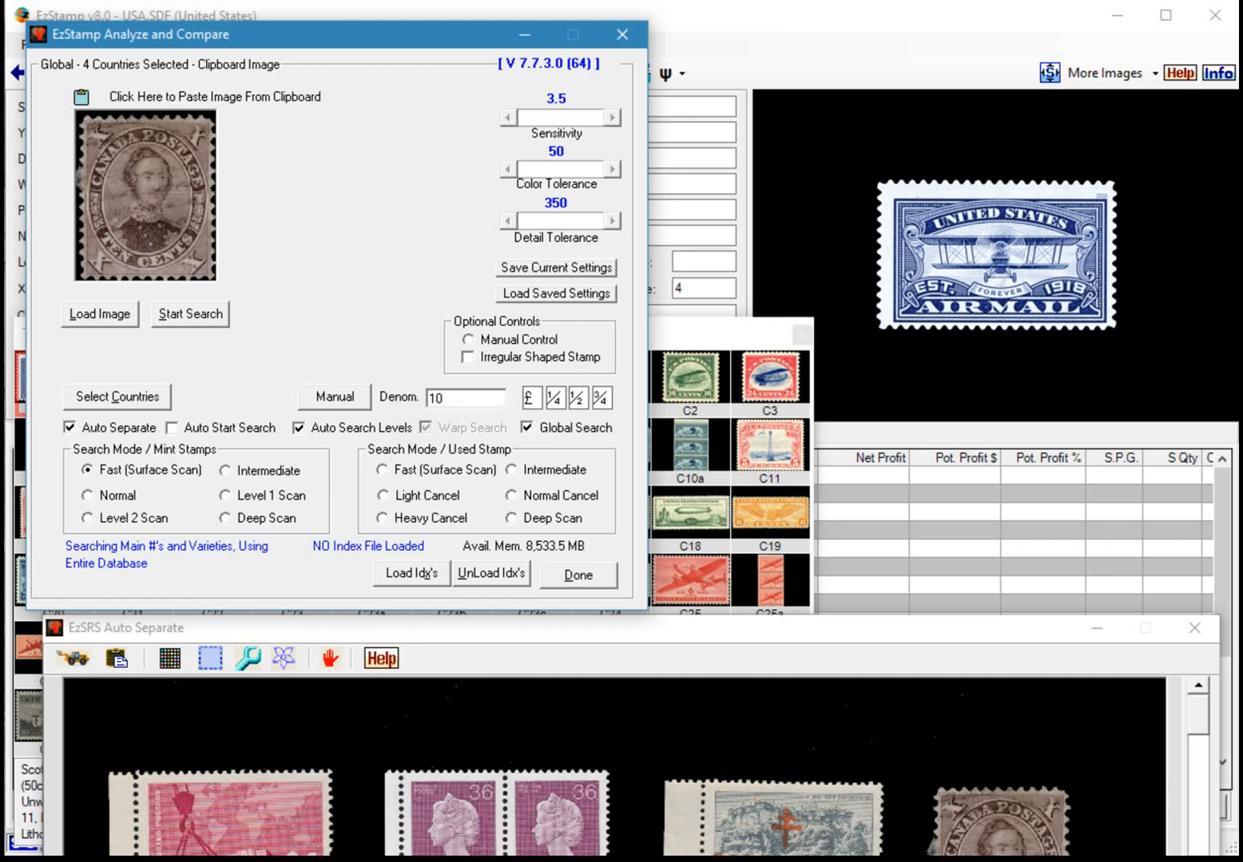
left_click(202, 314)
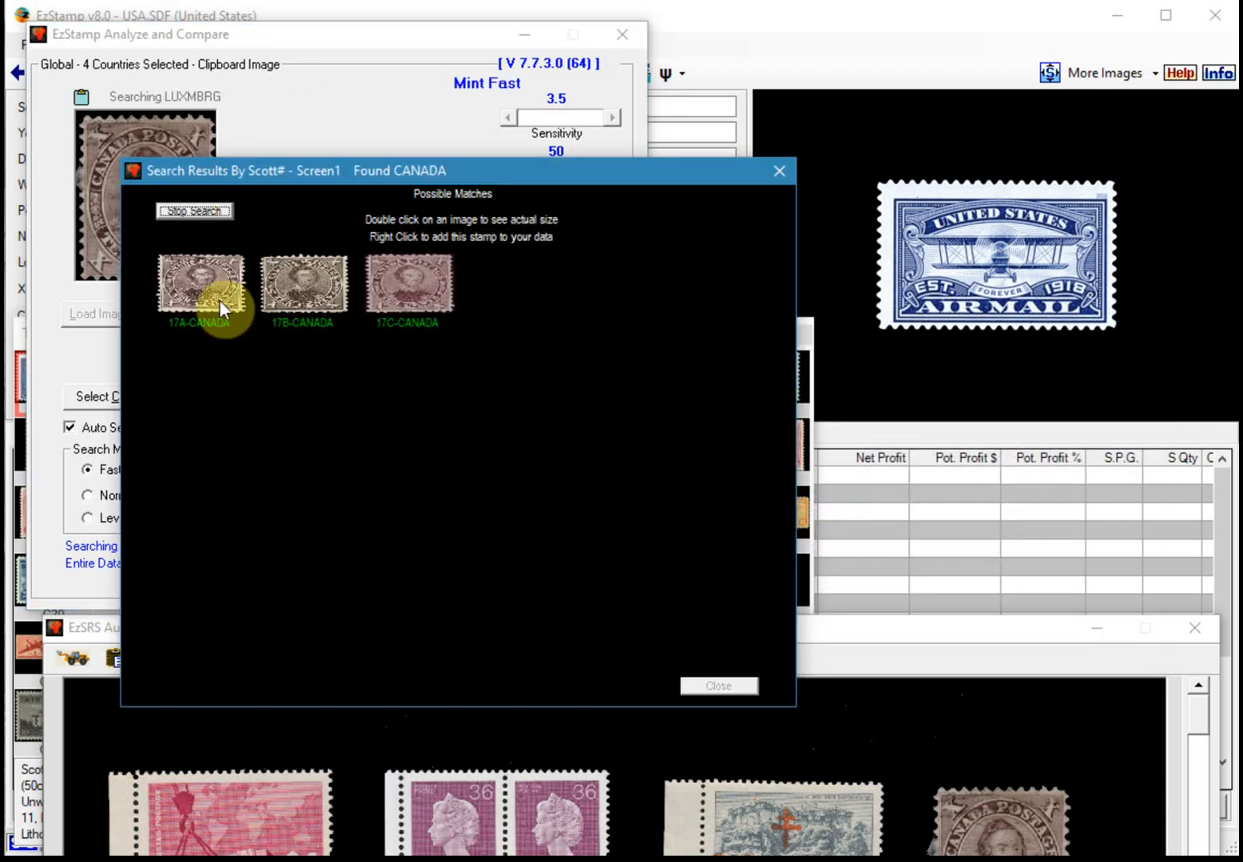
left_click(206, 214)
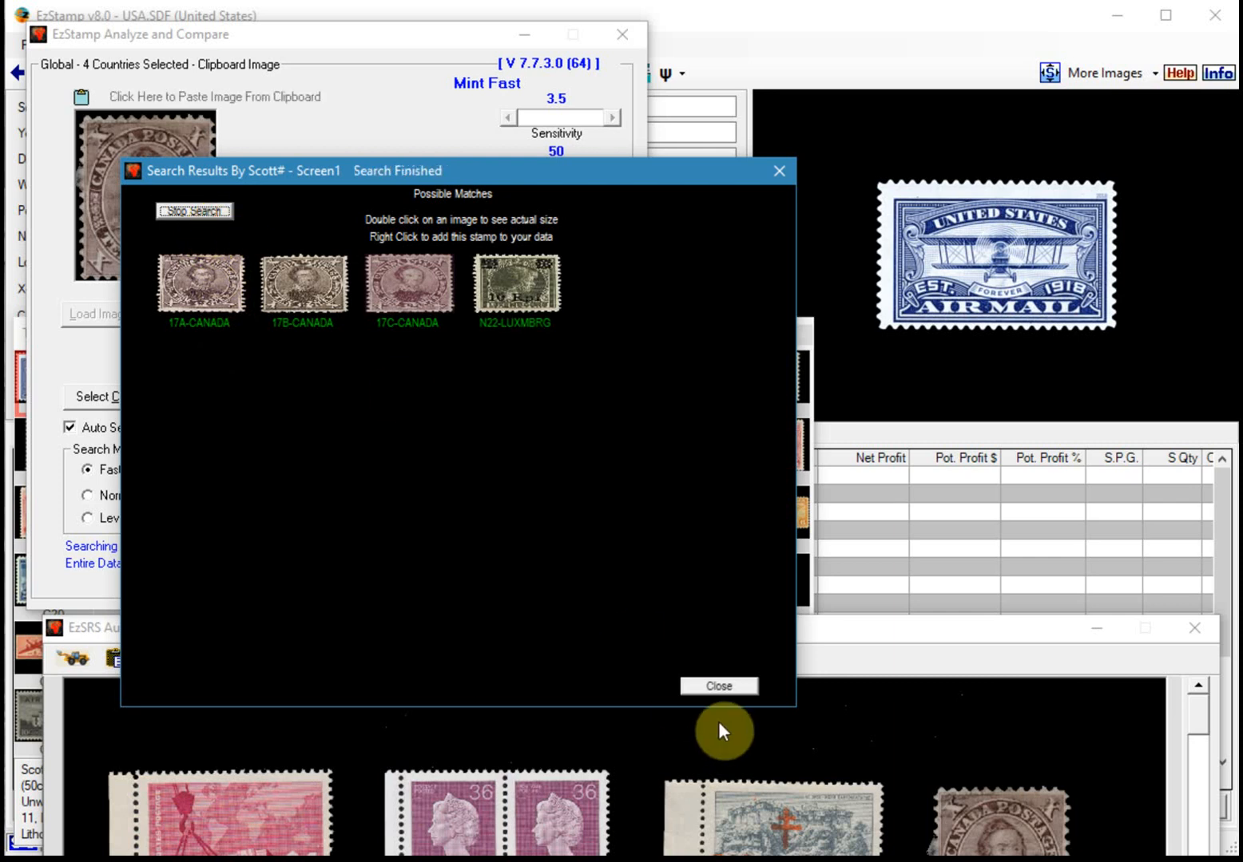
Close the Ten Cents results, then crop the Canada $1 stamp out of the scan without its left margin and send it for analysis
left_click(717, 690)
left_click_drag(707, 643, 714, 68)
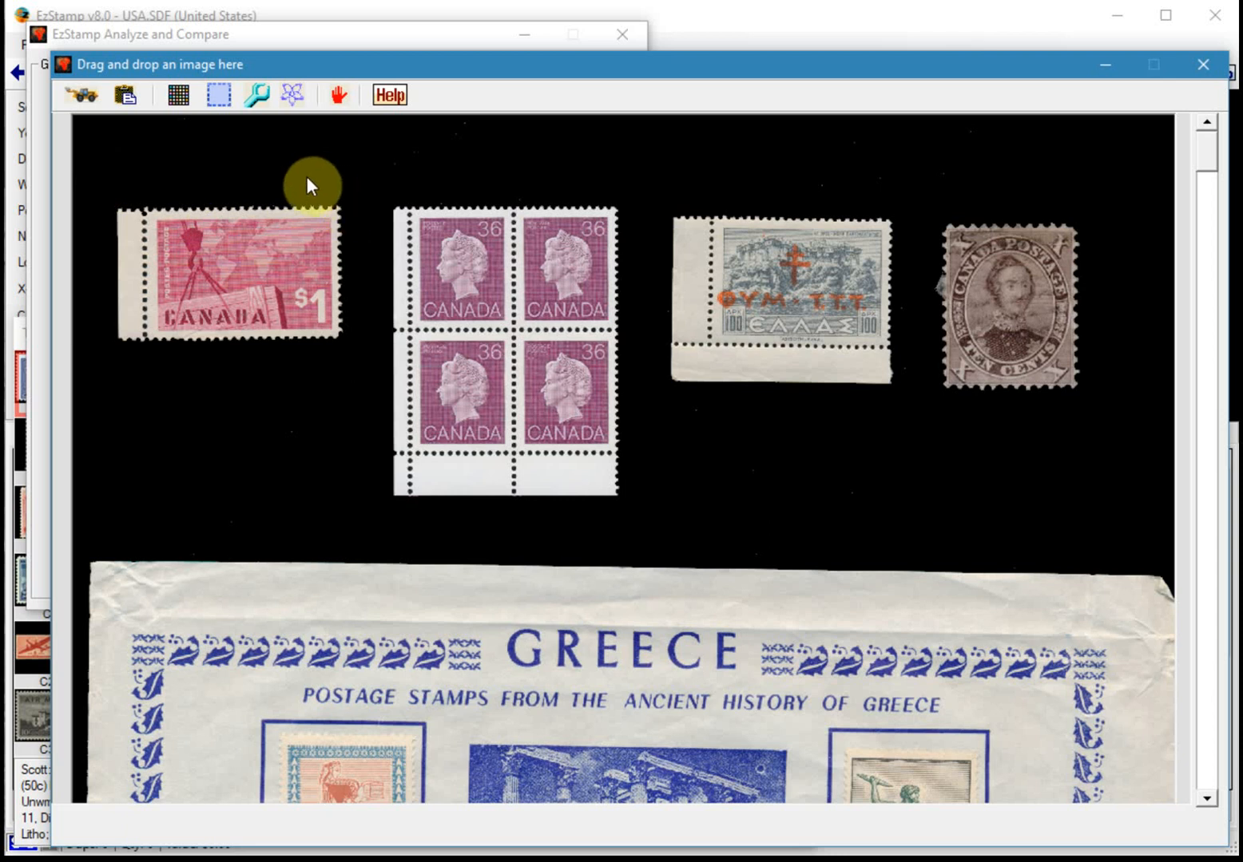
left_click(218, 96)
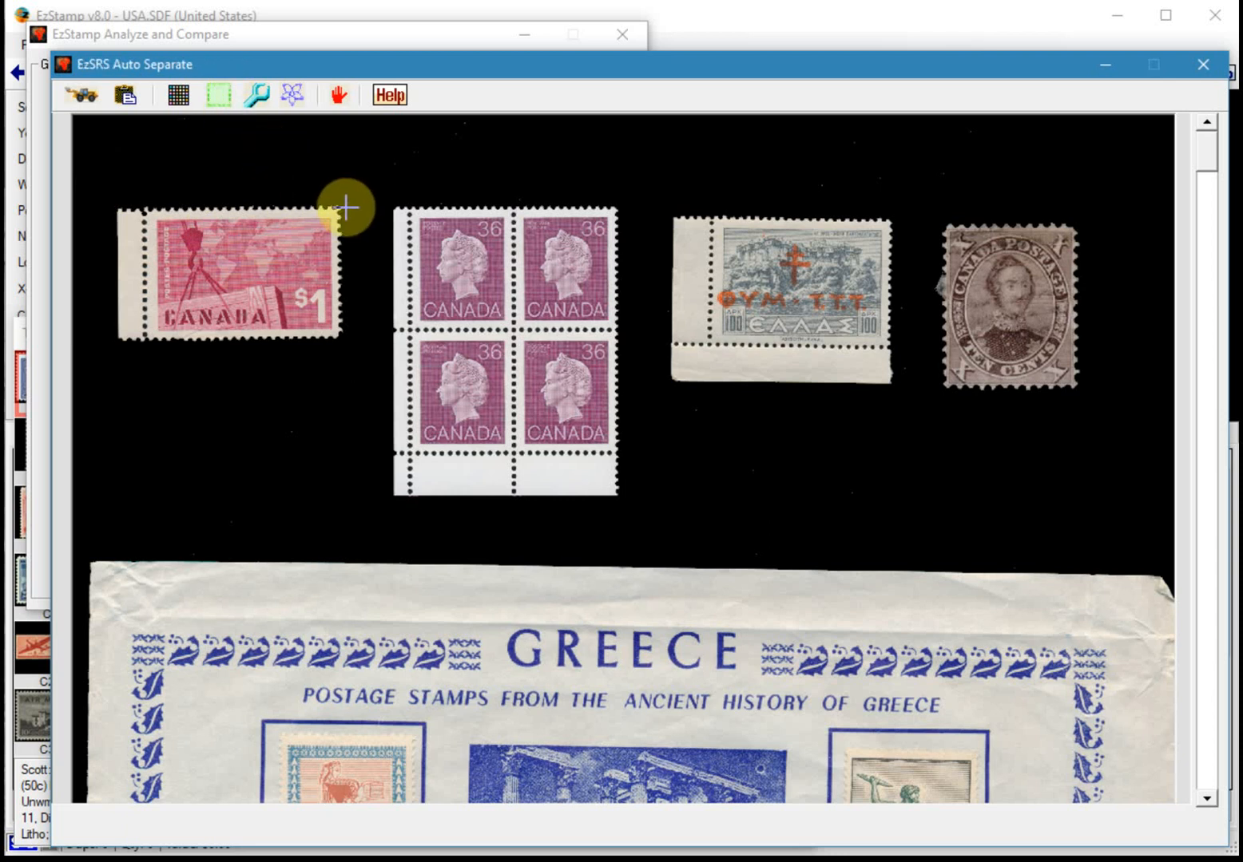
left_click_drag(343, 204, 145, 341)
left_click_drag(509, 62, 465, 527)
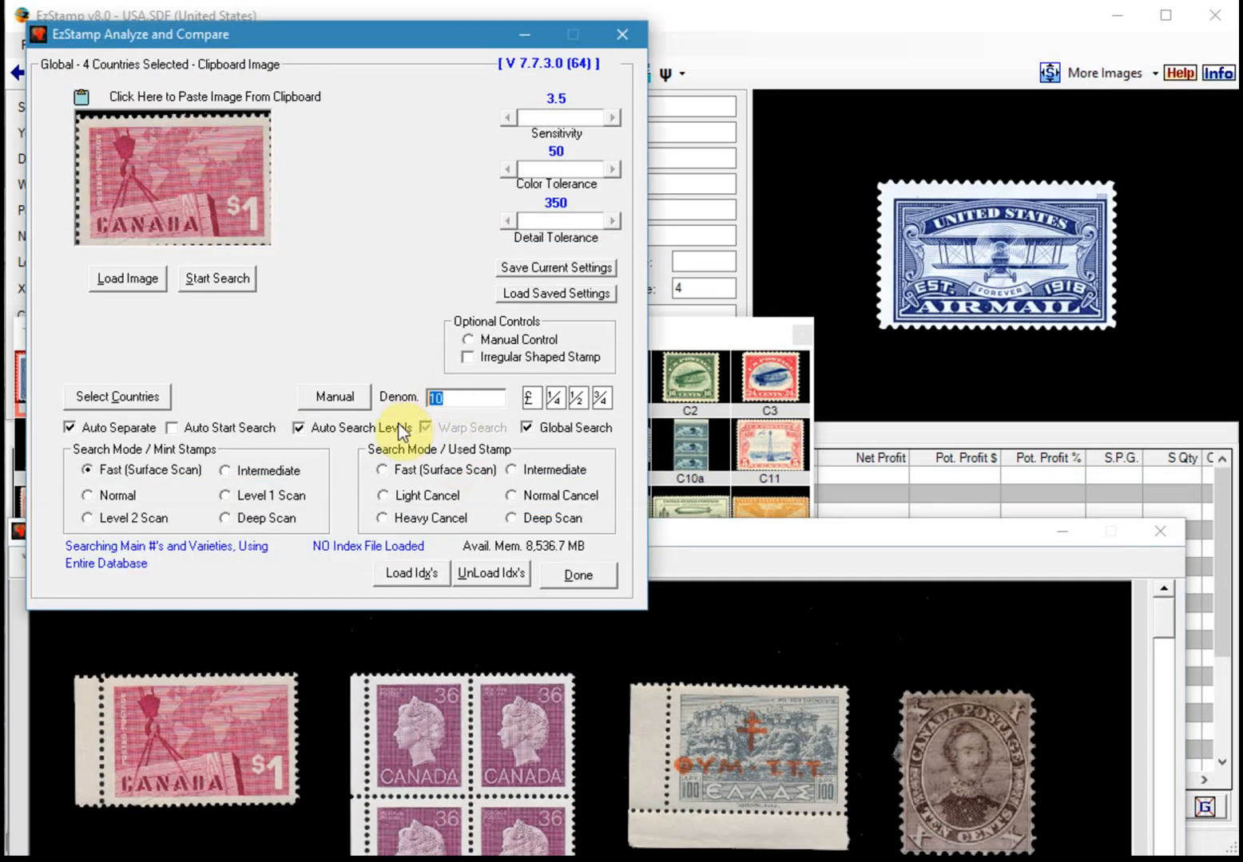
Set the denomination to $1, search the selected countries for the Canada stamp, and stop the search and close the results once it is matched
type("$")
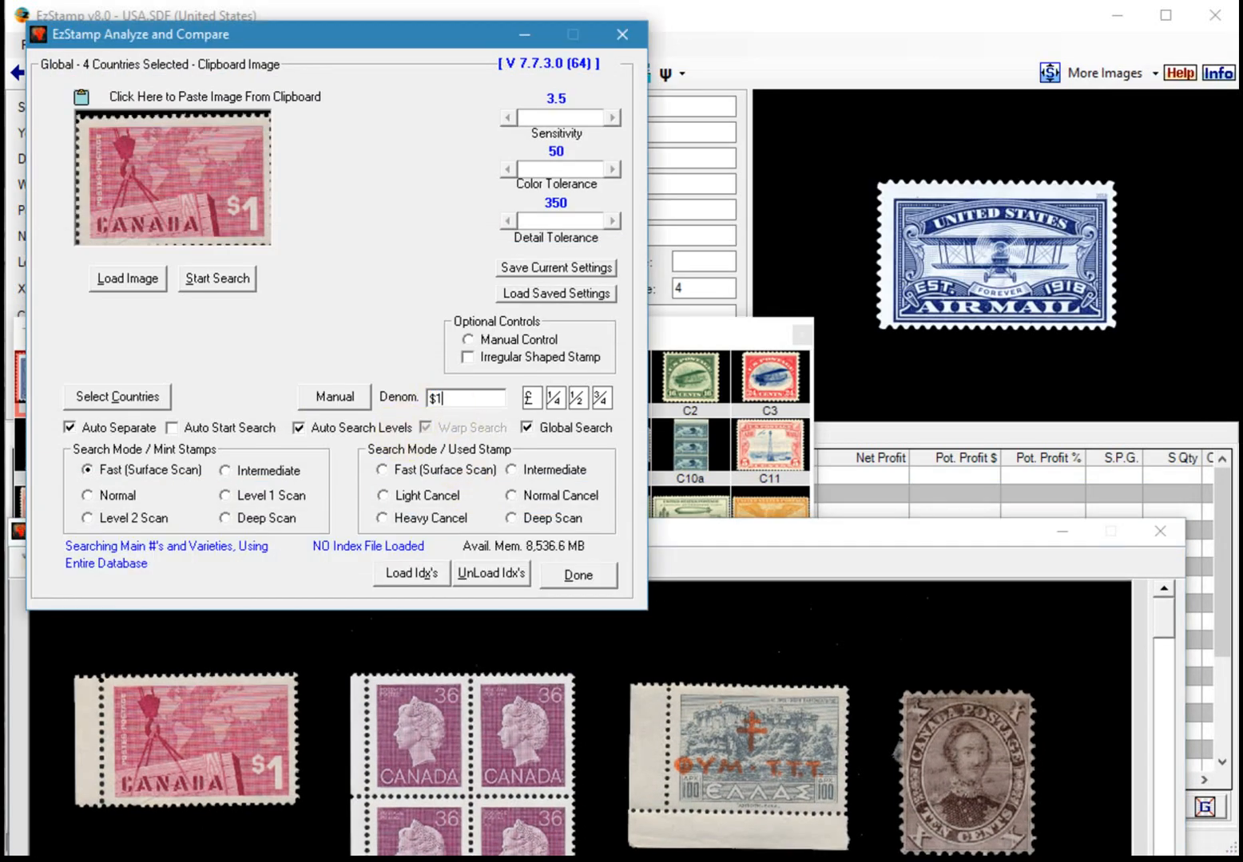
left_click(222, 278)
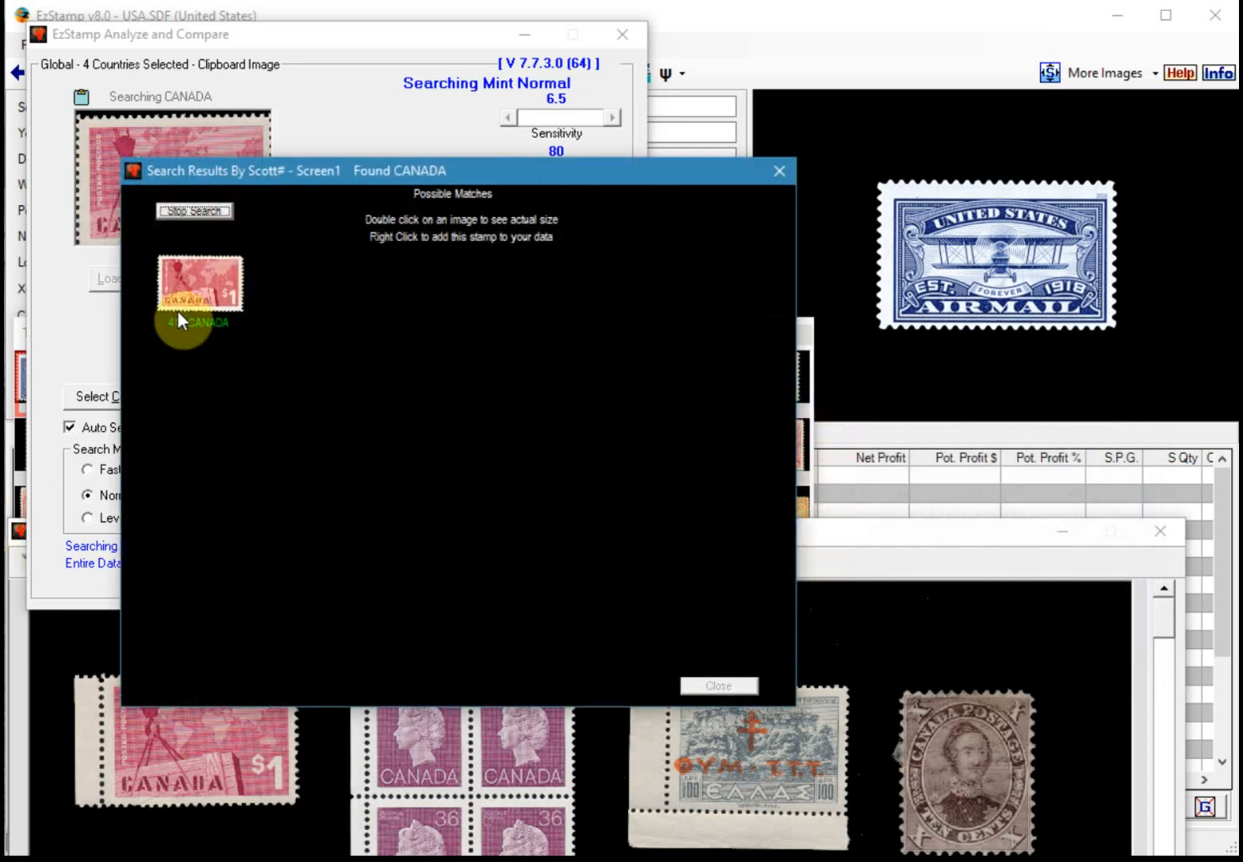
left_click(198, 209)
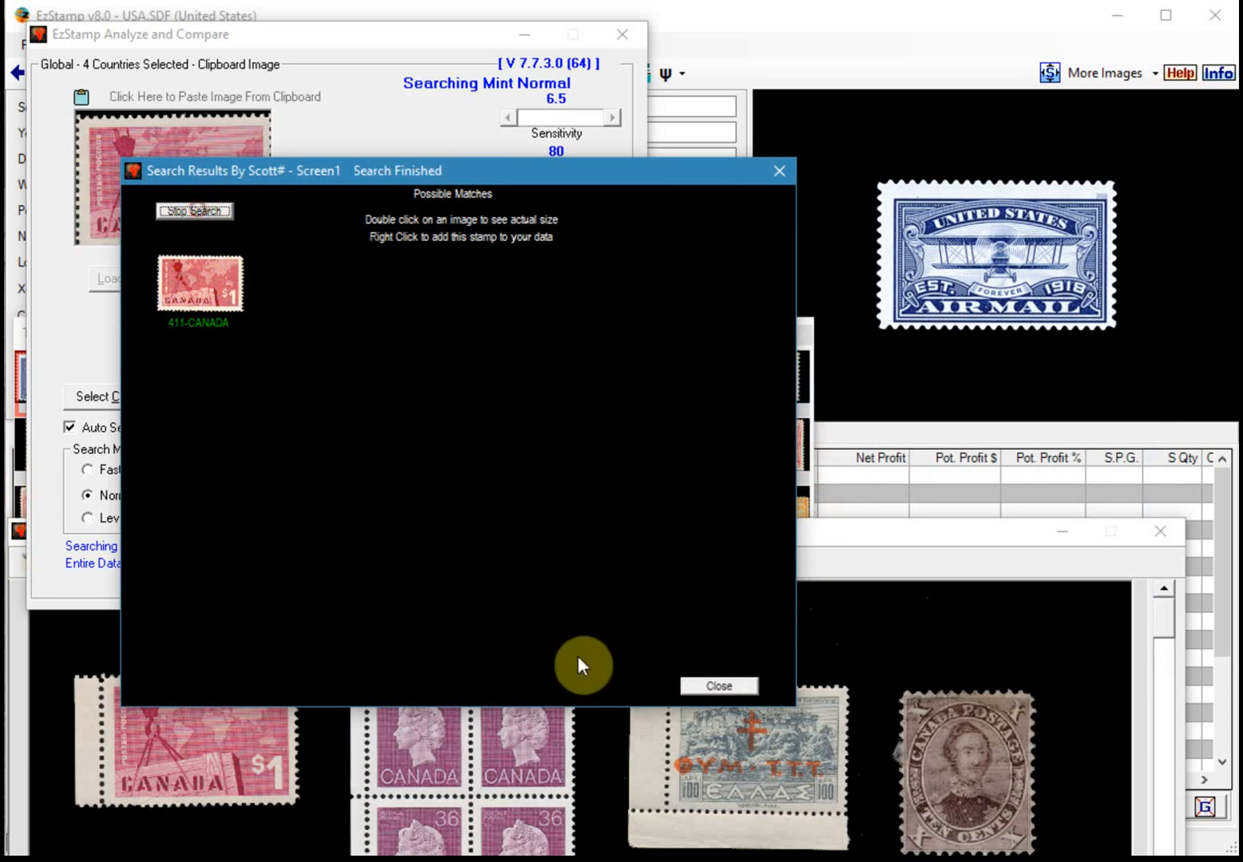
left_click(707, 686)
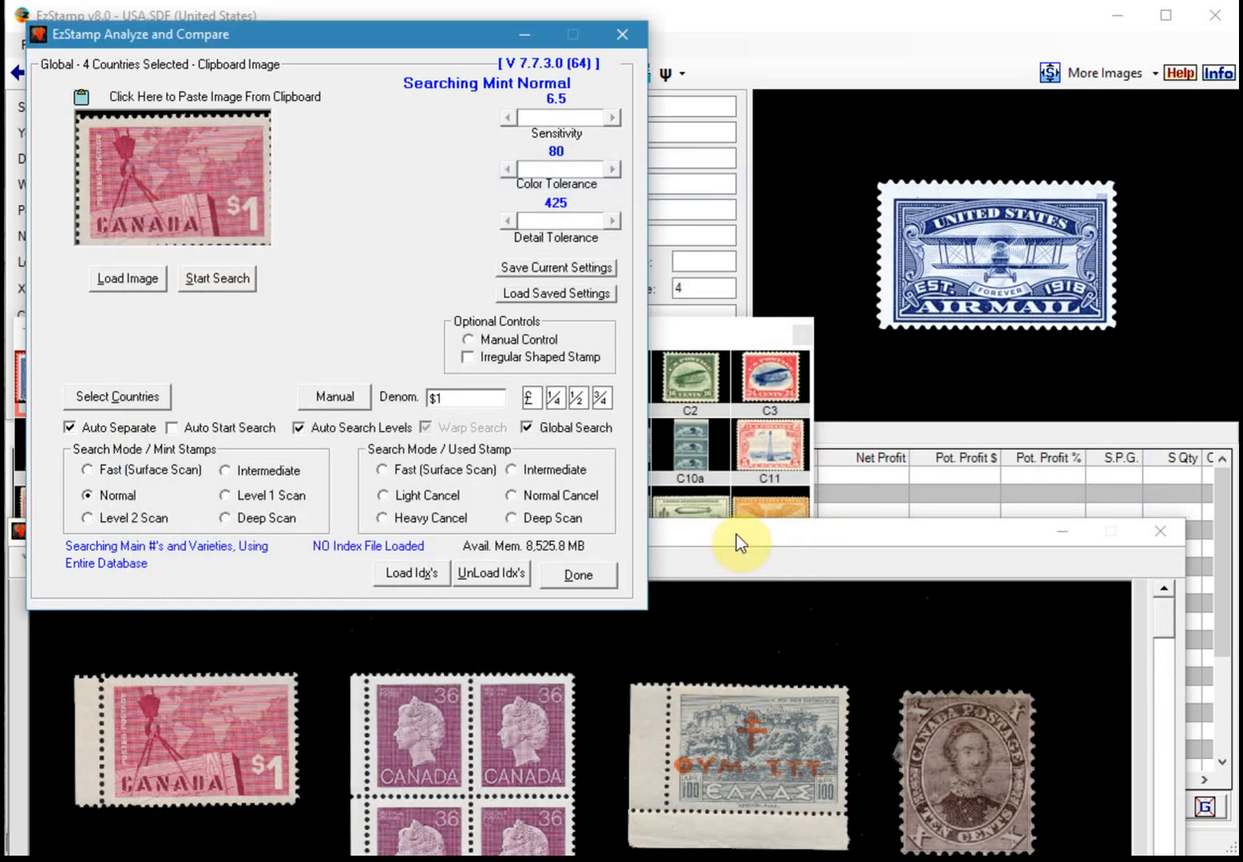
Crop the upper-right stamp out of the Canada 36 block of four along its perforations and send it for analysis
left_click_drag(740, 544, 734, 50)
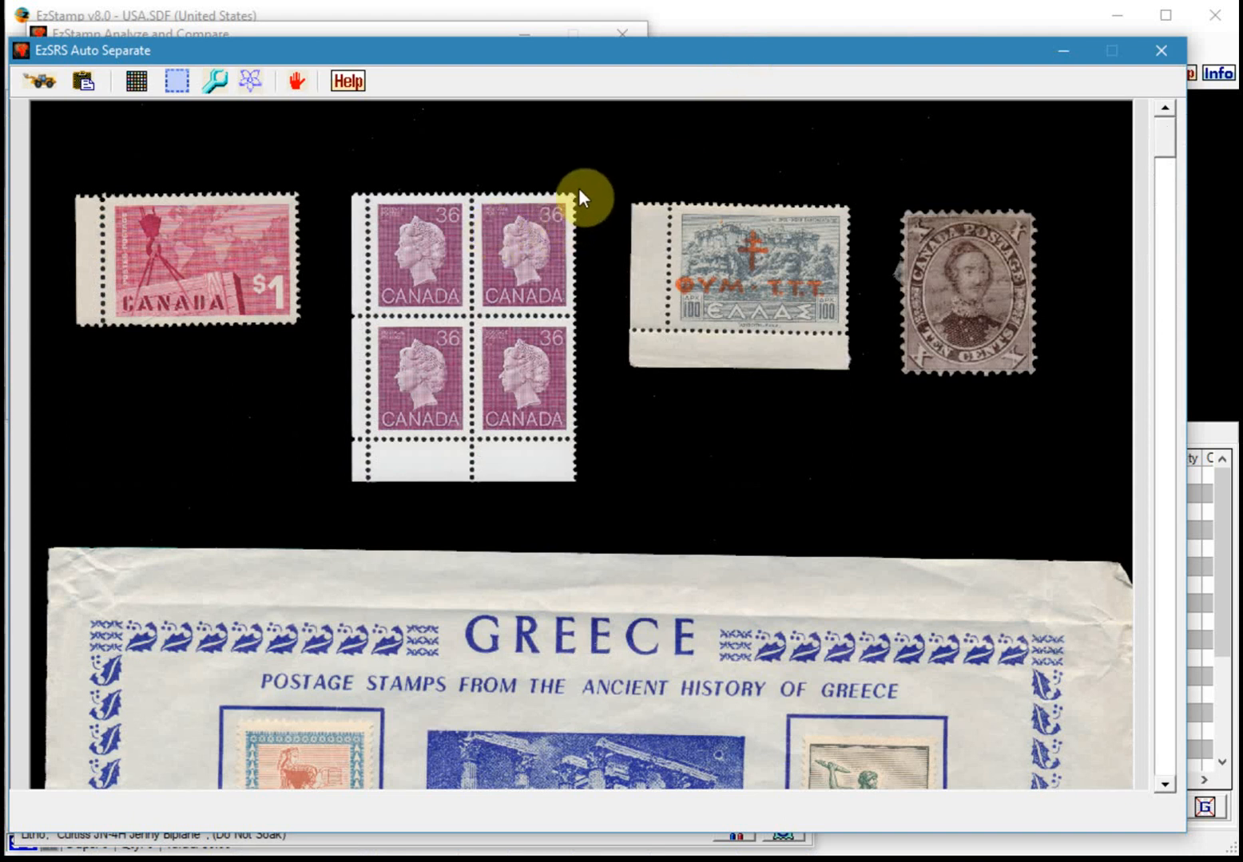
left_click(186, 86)
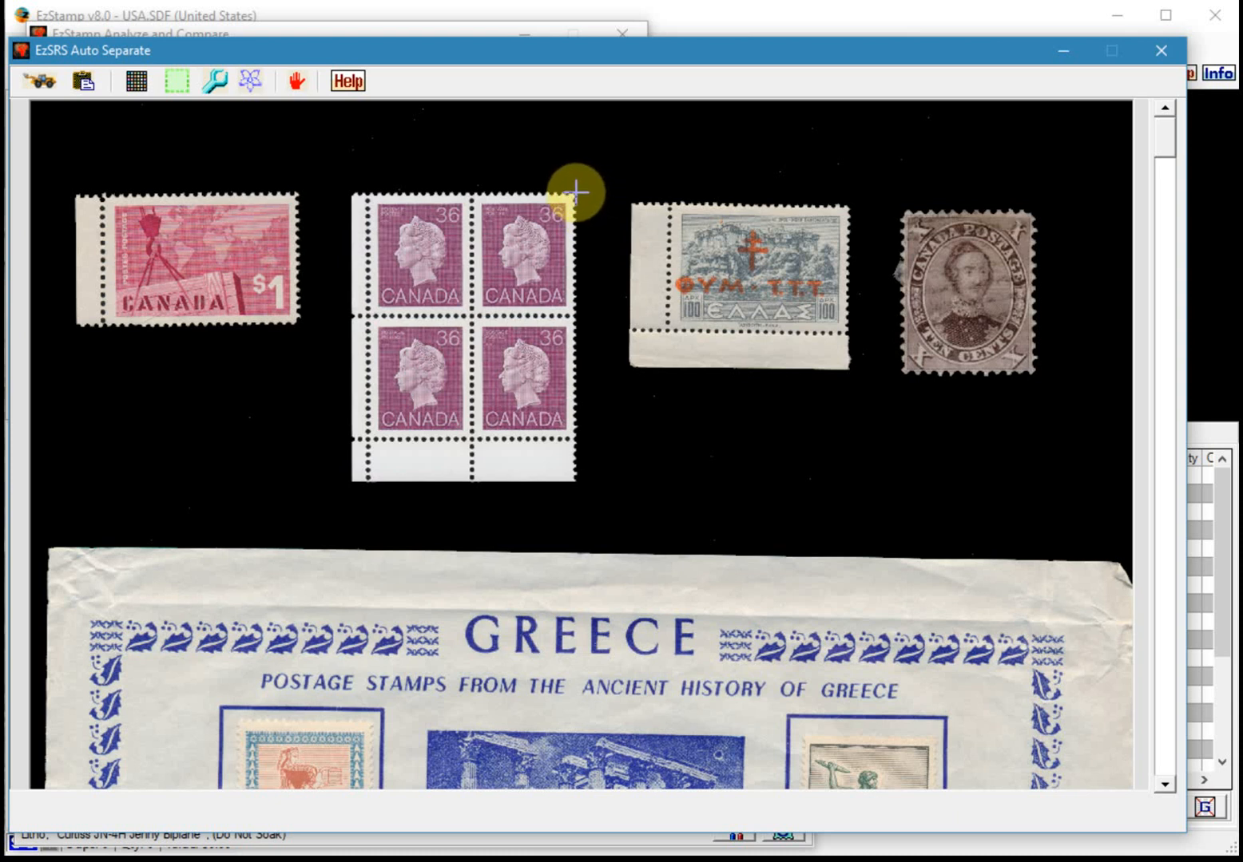
left_click_drag(576, 192, 470, 318)
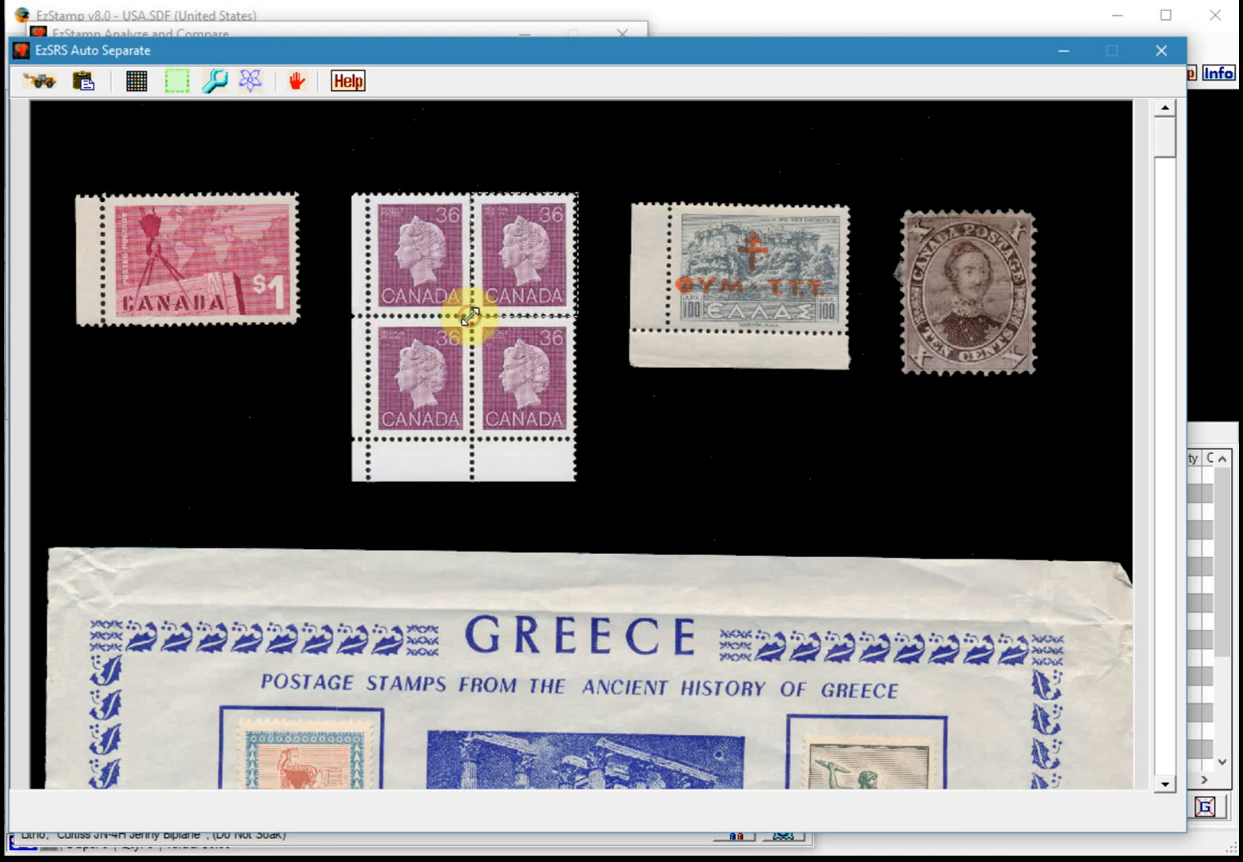
left_click_drag(496, 50, 501, 422)
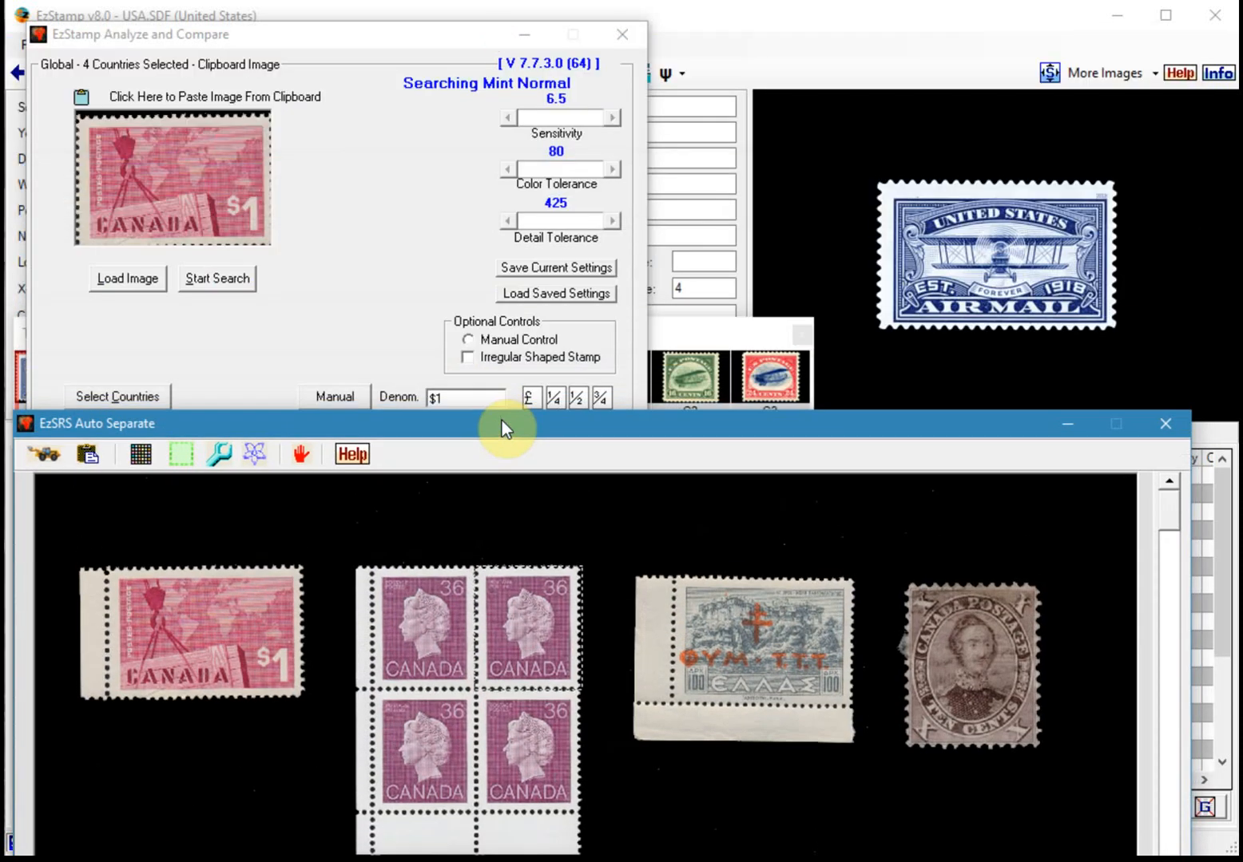
left_click(526, 635)
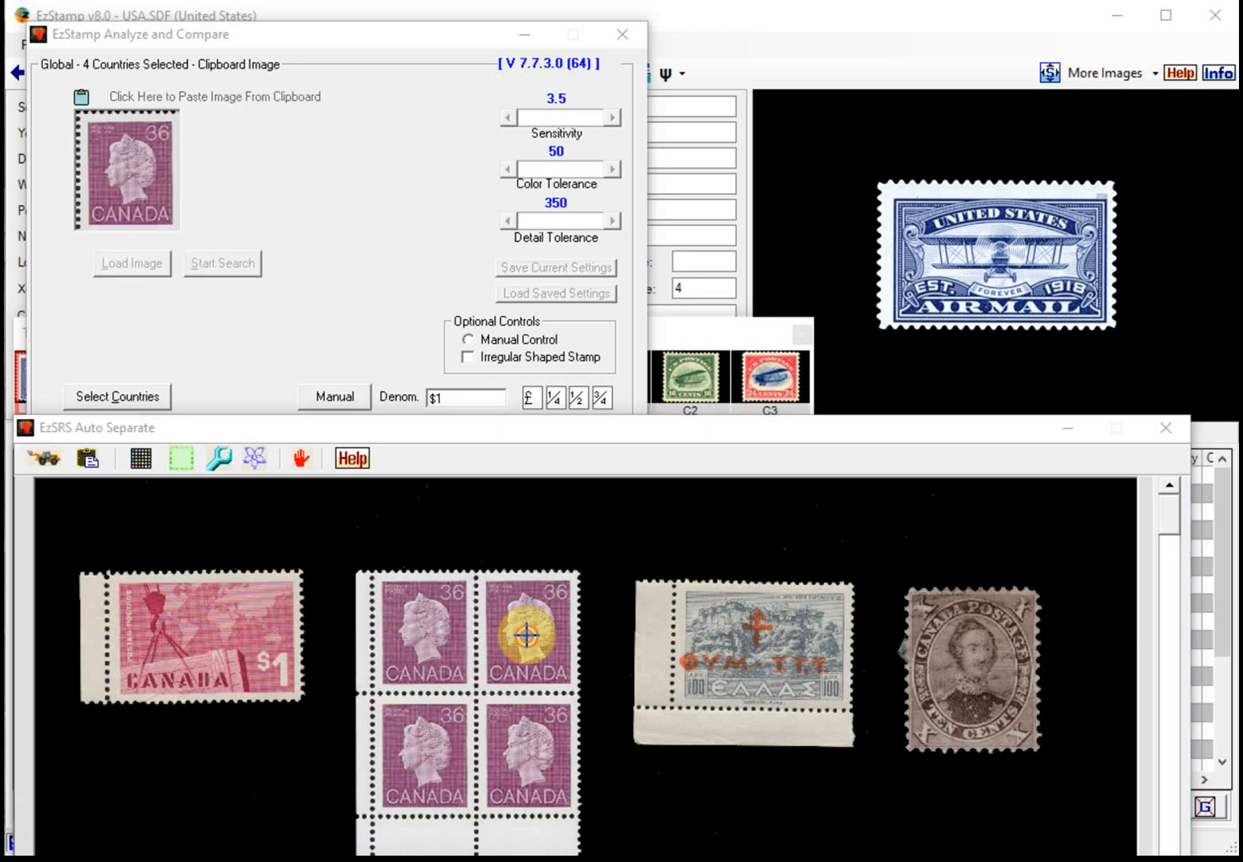
Set the denomination to 36c, search for the purple Canada stamp, and stop the search and close the results once it is matched
left_click(436, 394)
type("3")
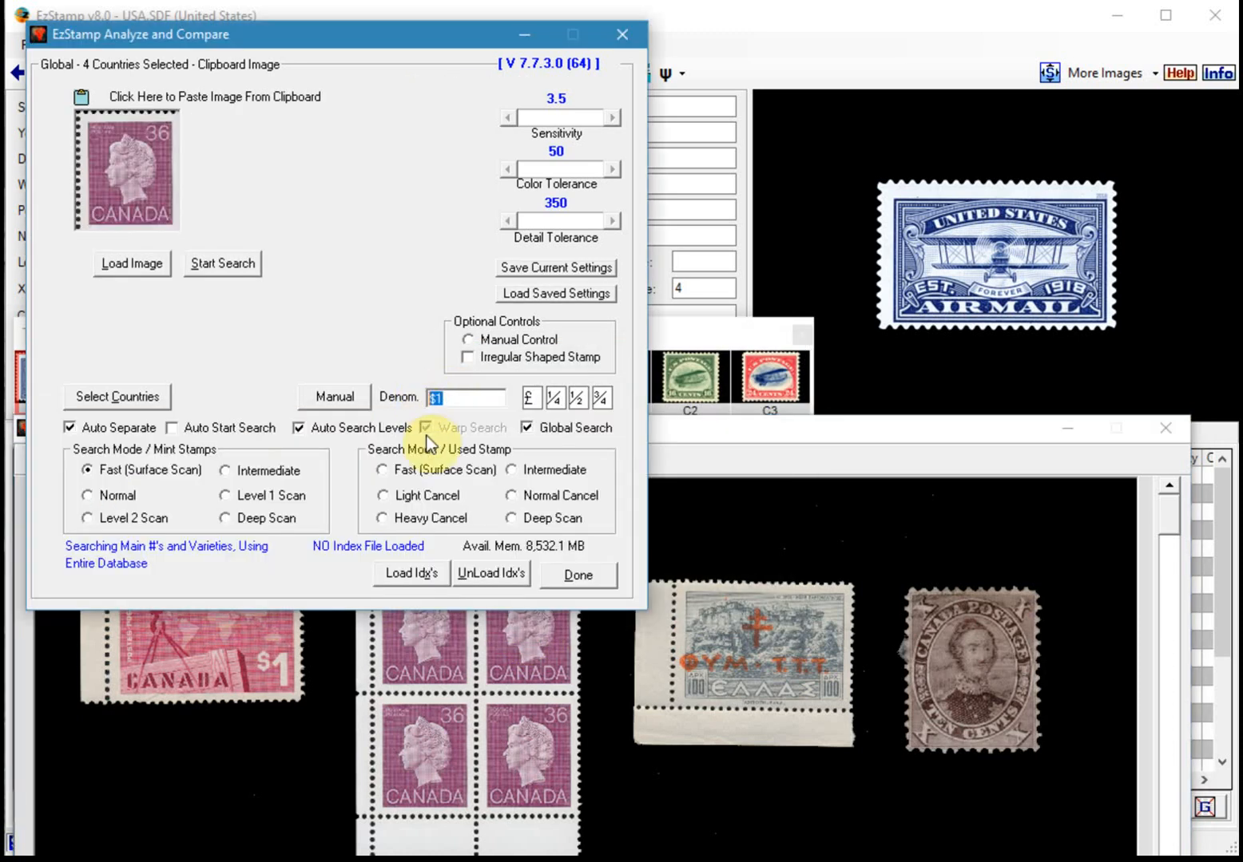
type("6c")
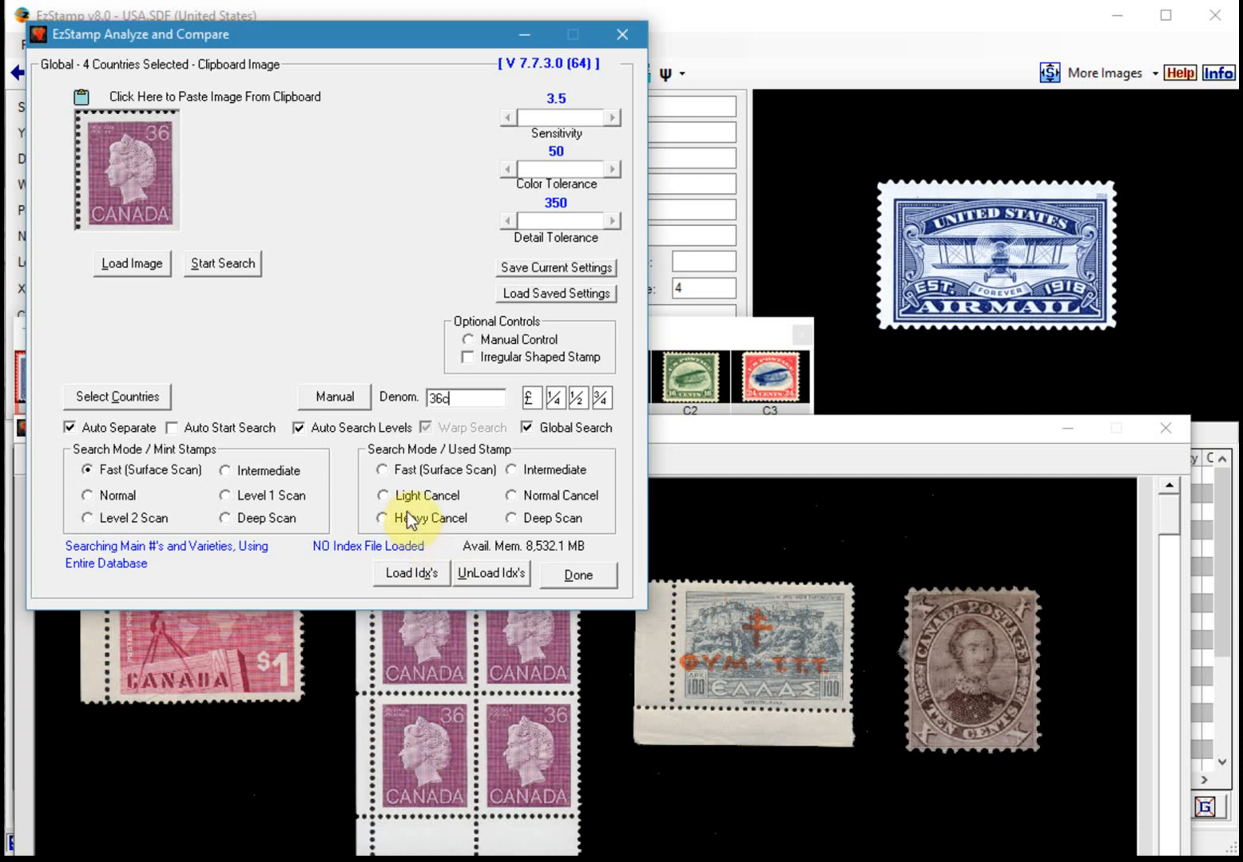
left_click(249, 269)
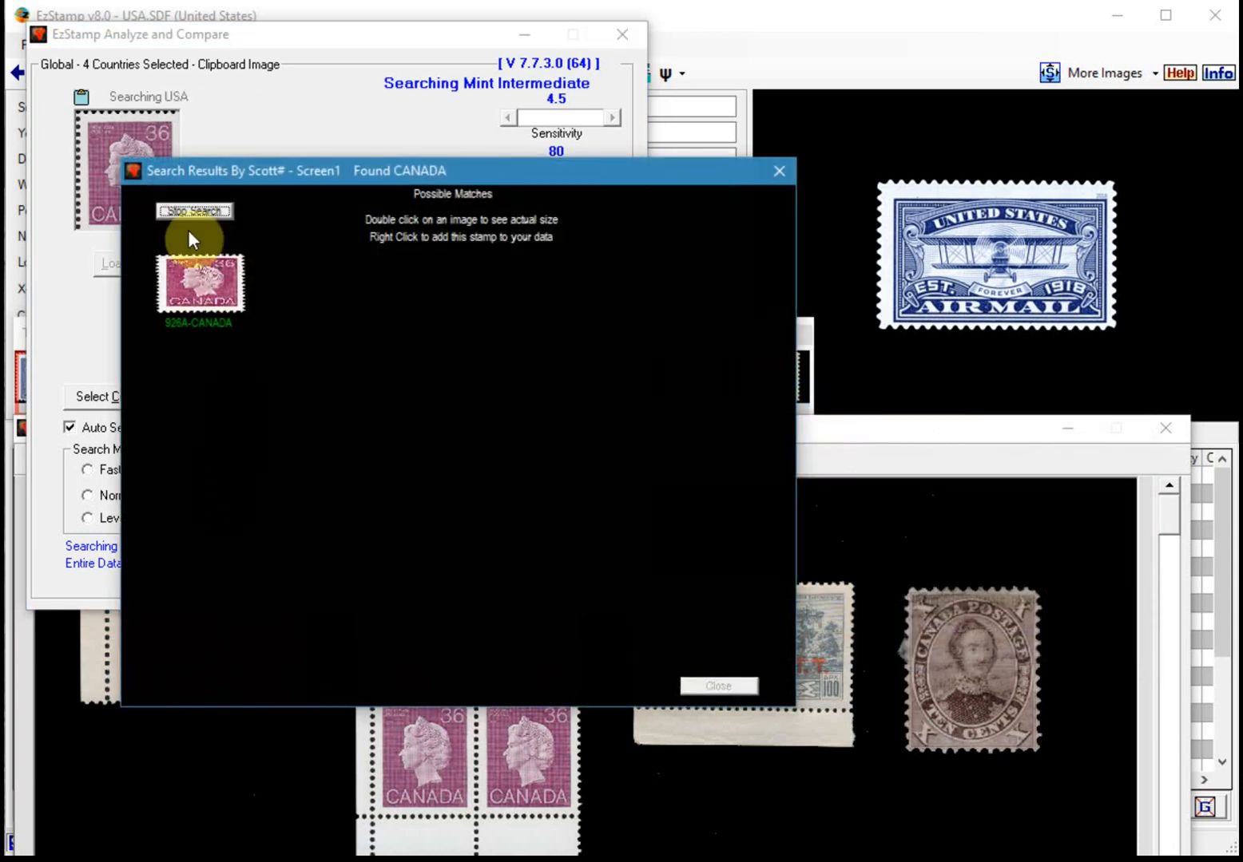
left_click(185, 211)
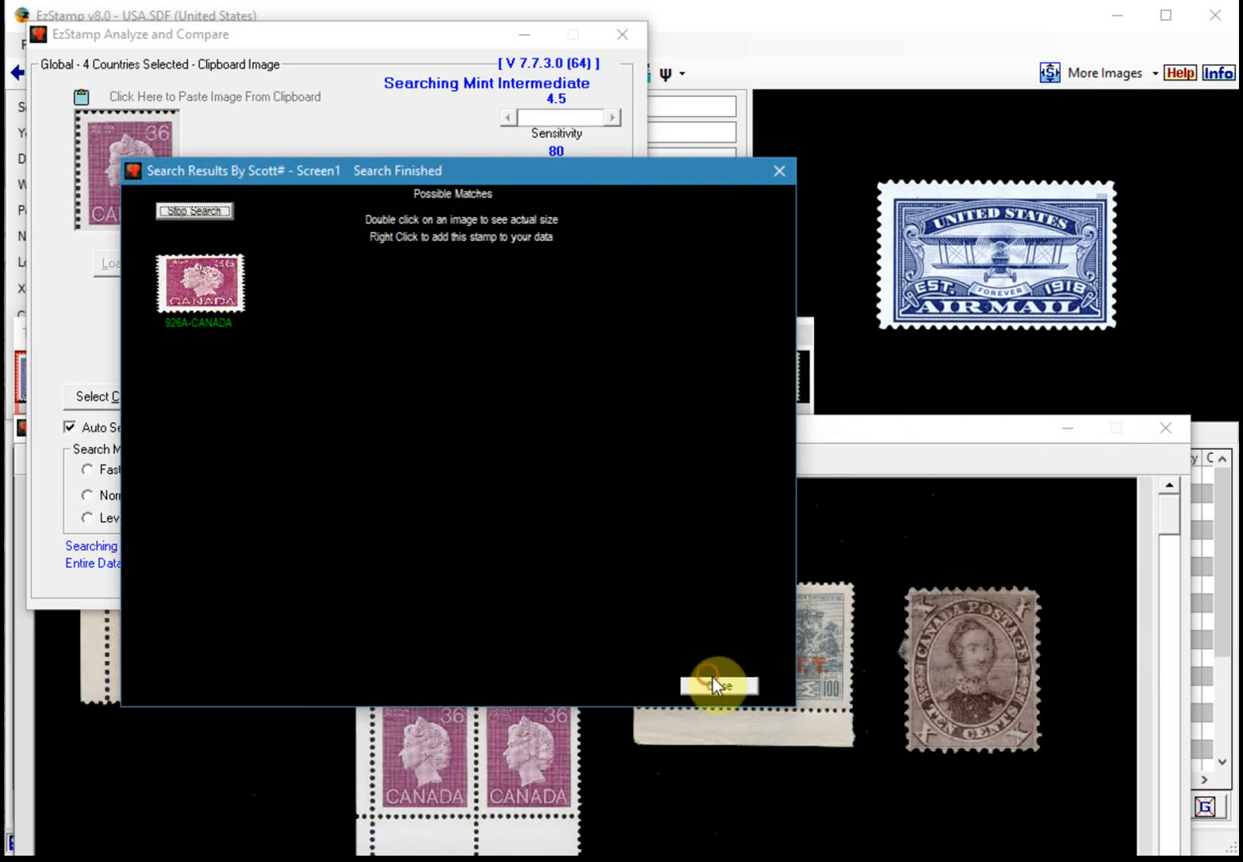
left_click(733, 687)
Try to crop the overprinted Greek 100 stamp out of the scan without its margins and send it for analysis
left_click_drag(791, 427, 775, 70)
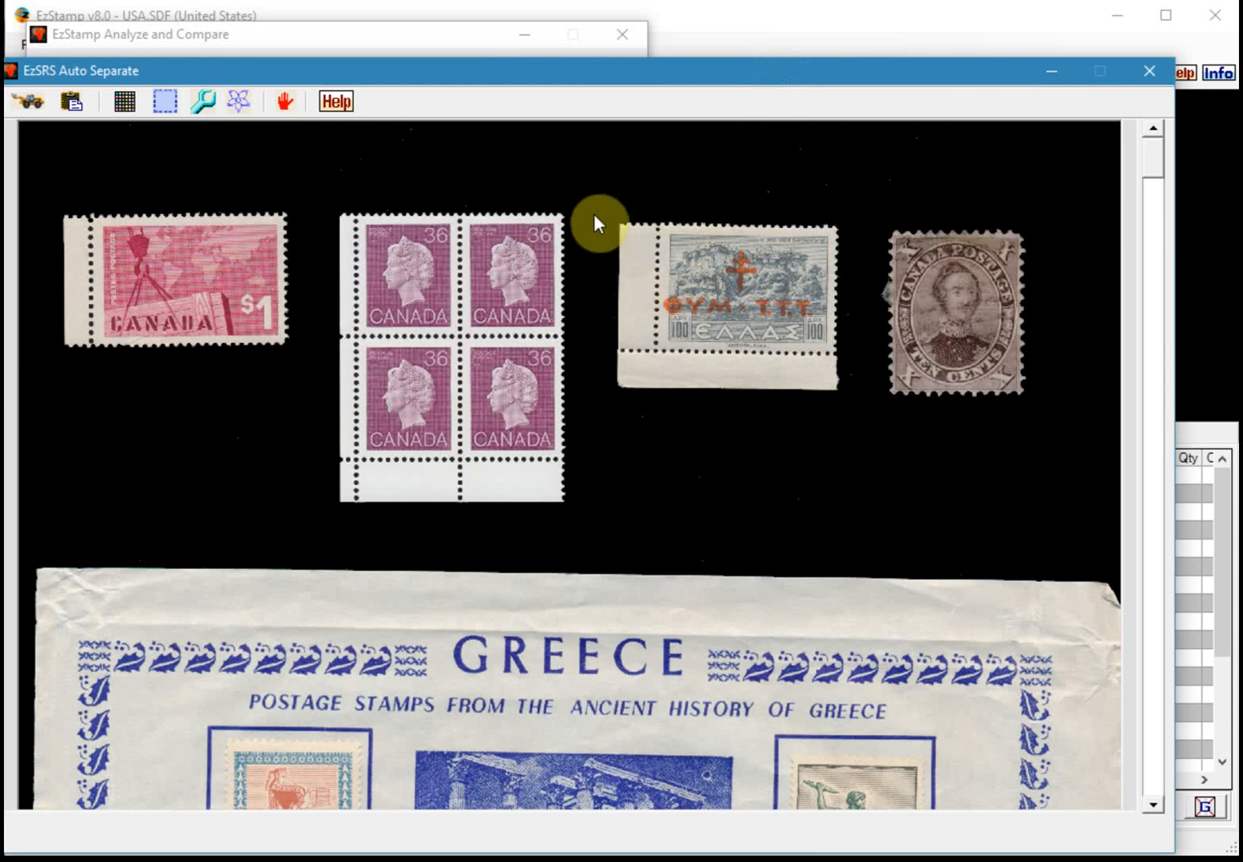
left_click(169, 101)
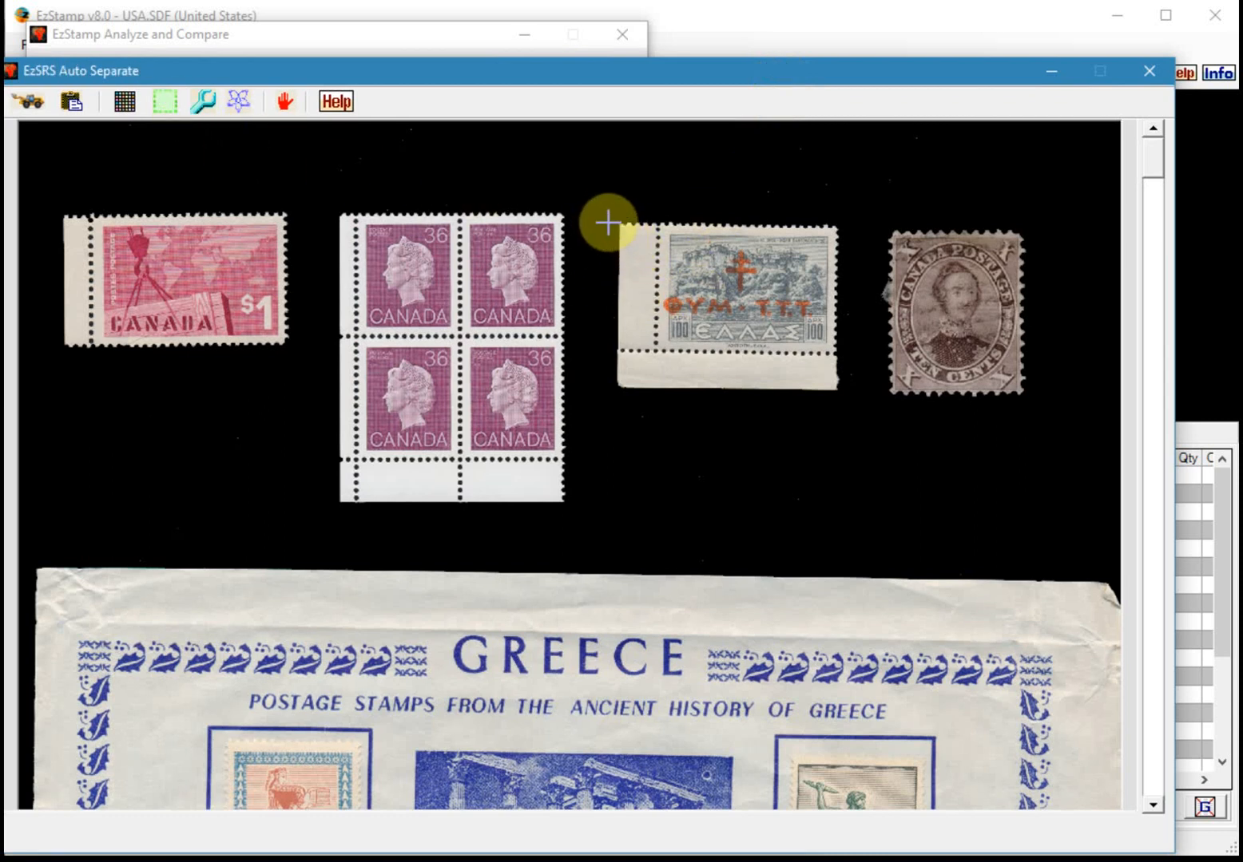
left_click_drag(609, 217, 655, 433)
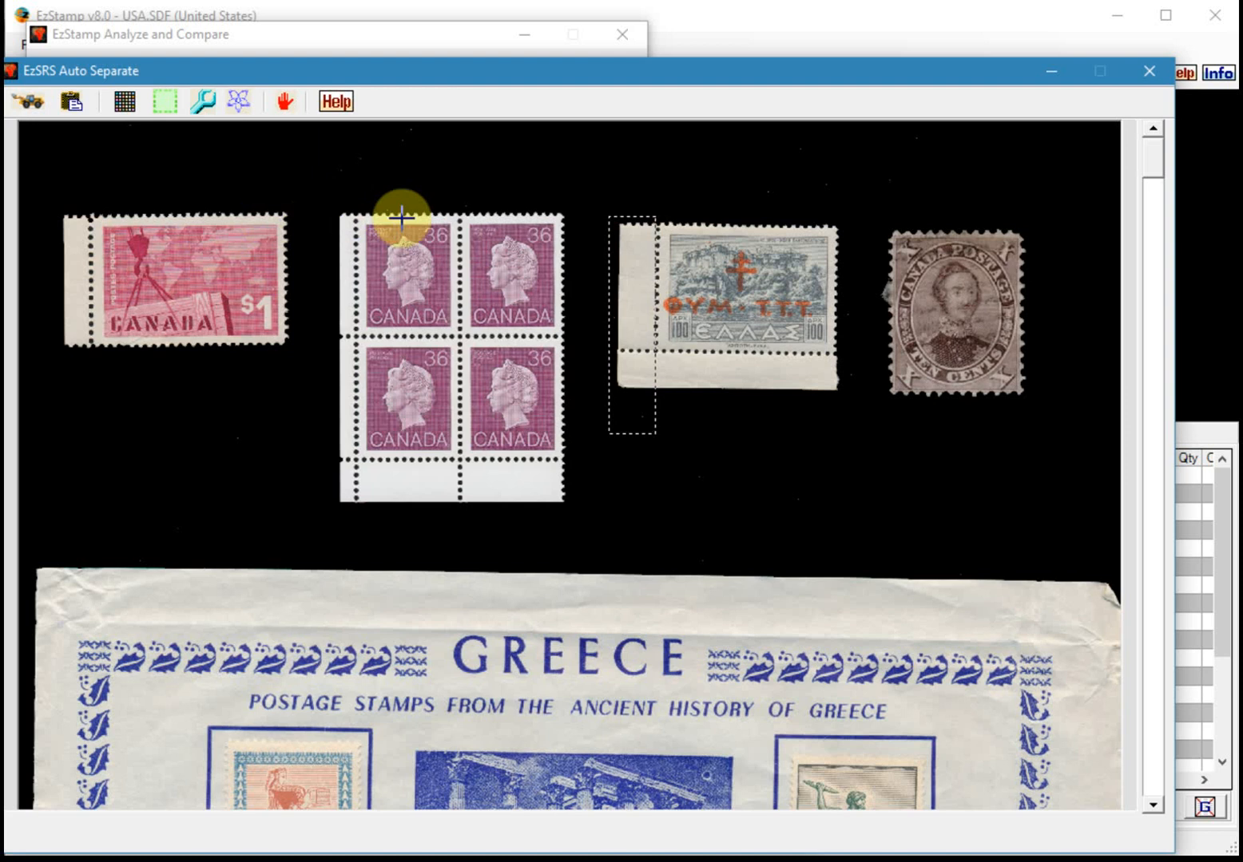
left_click(807, 287)
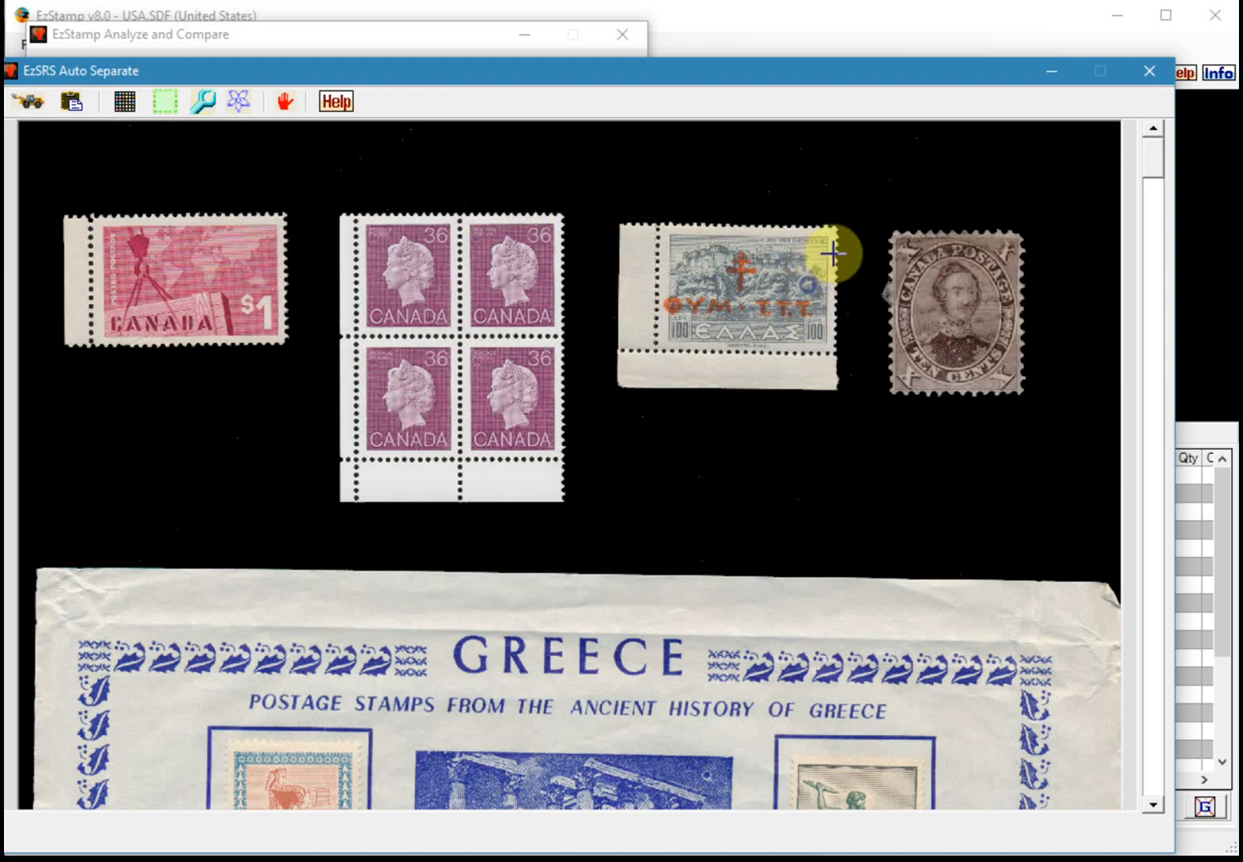
left_click_drag(838, 223, 655, 355)
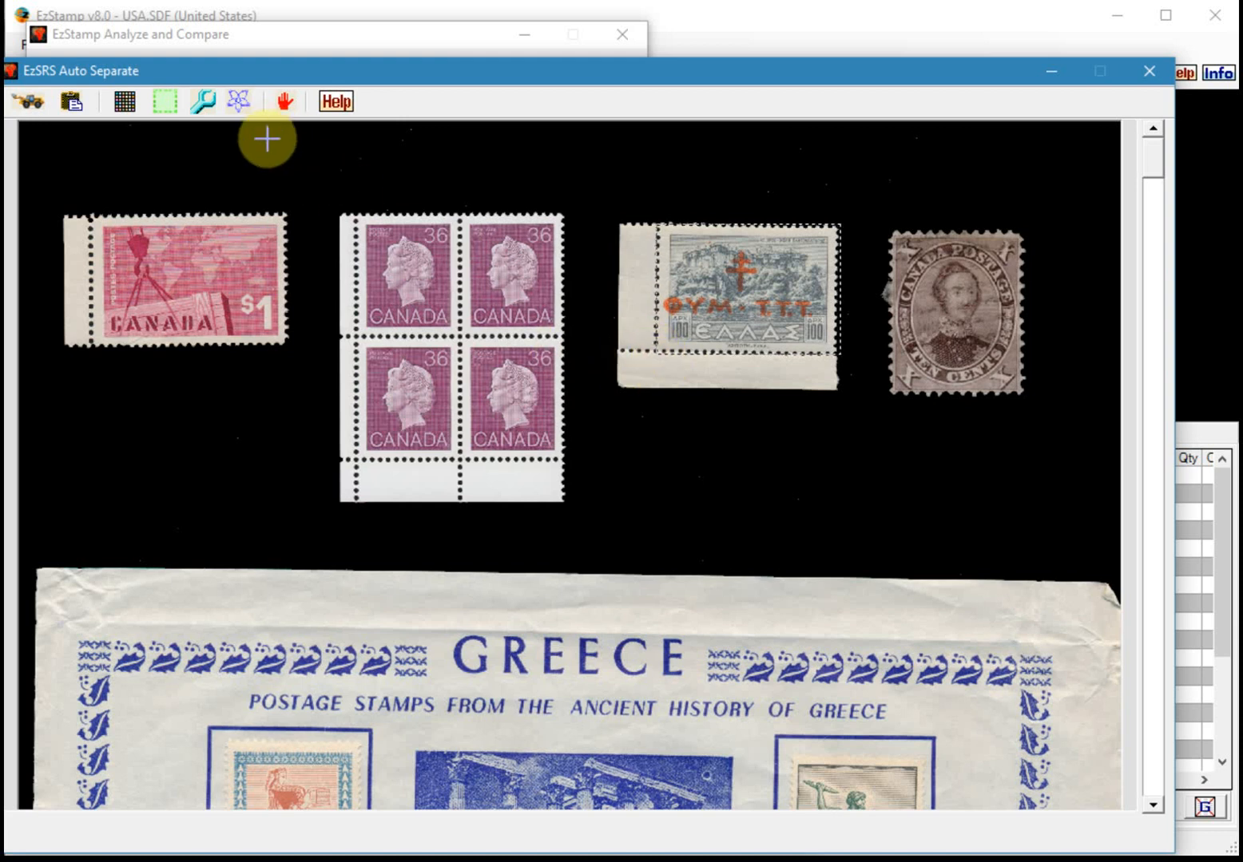
left_click(765, 311)
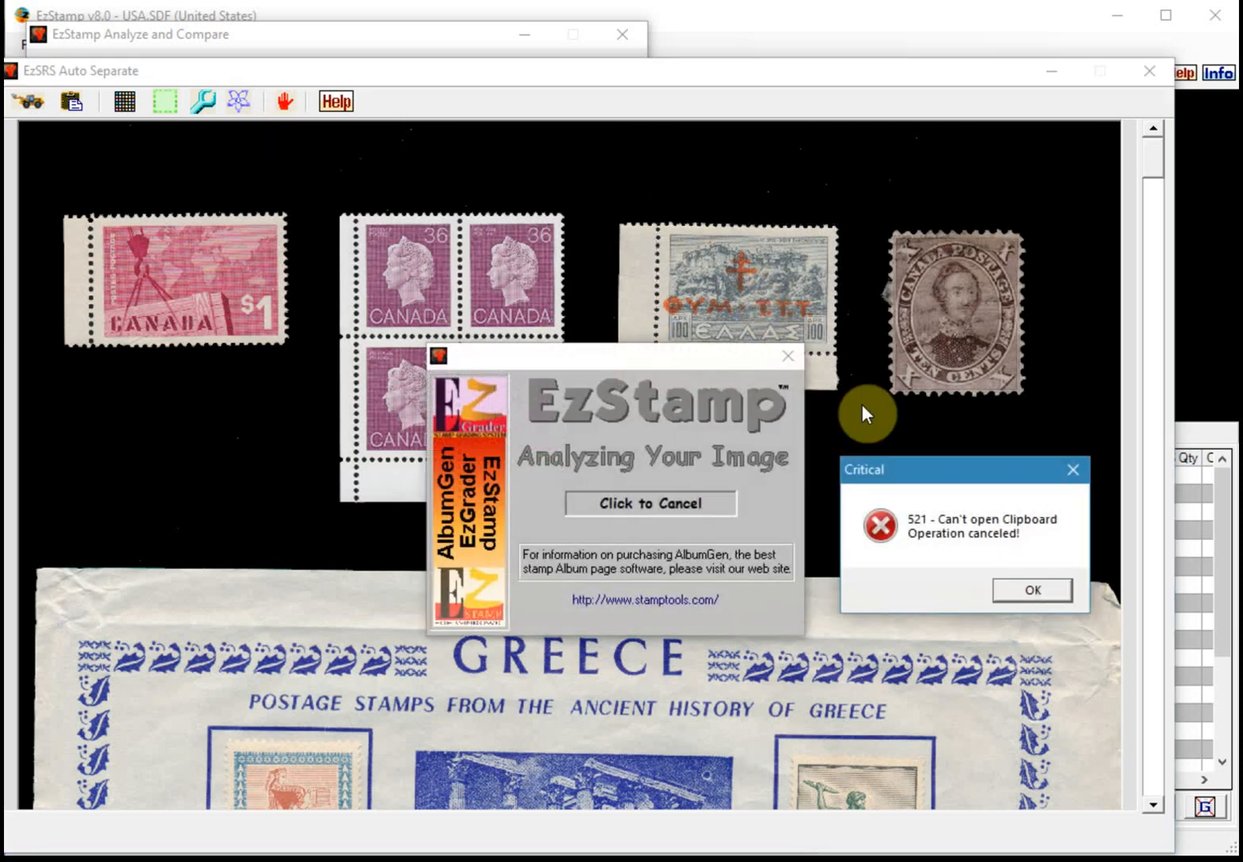
left_click(1030, 590)
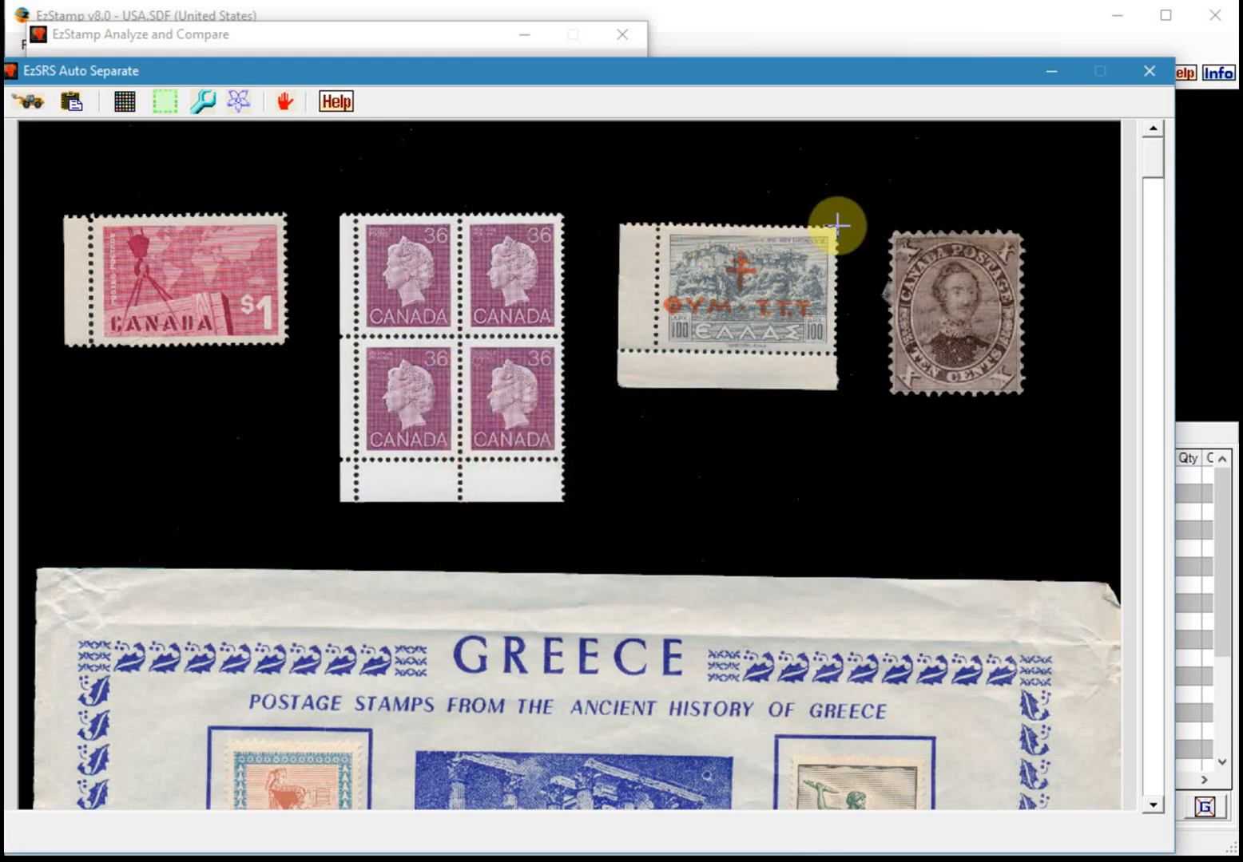
Reselect the Greek 100 stamp inside its left and bottom perforations, send it for analysis and uncover the search settings
left_click_drag(839, 224, 654, 351)
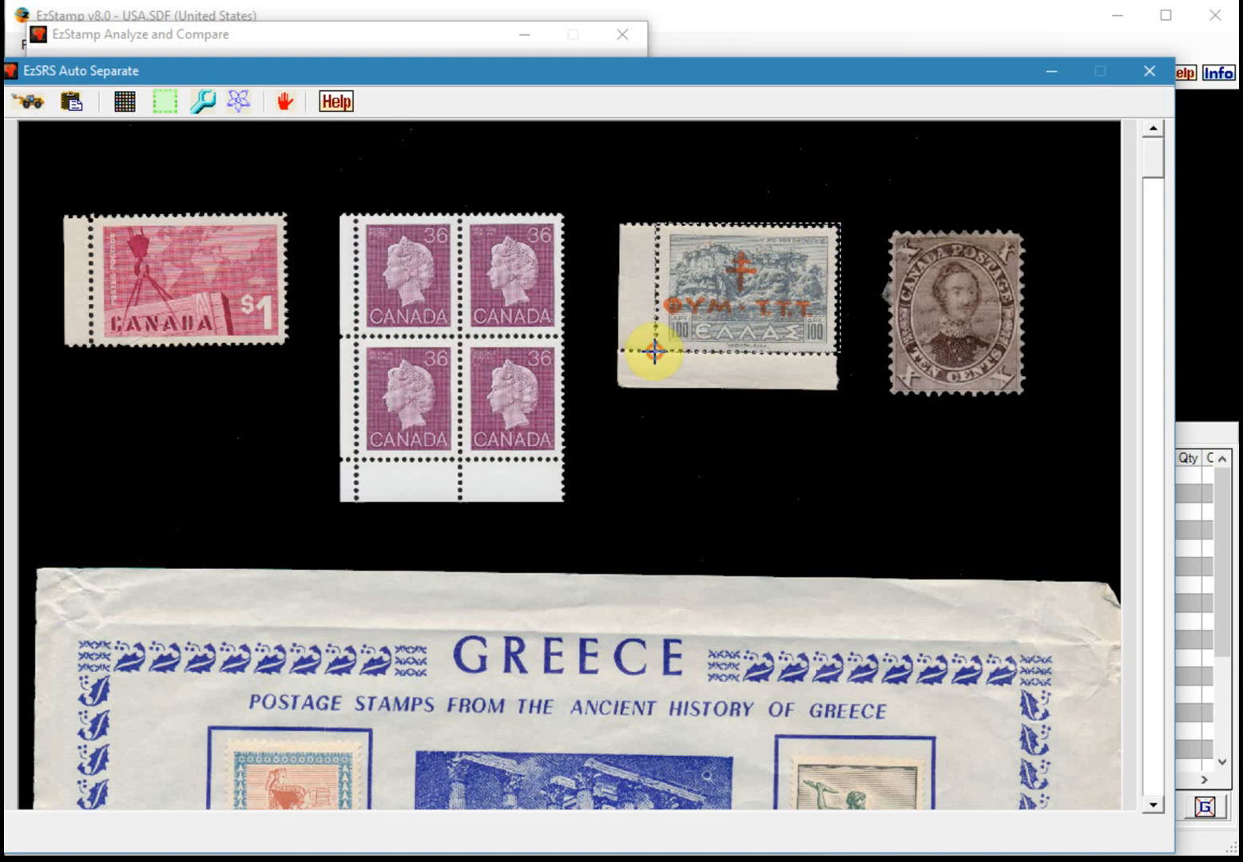
left_click(733, 311)
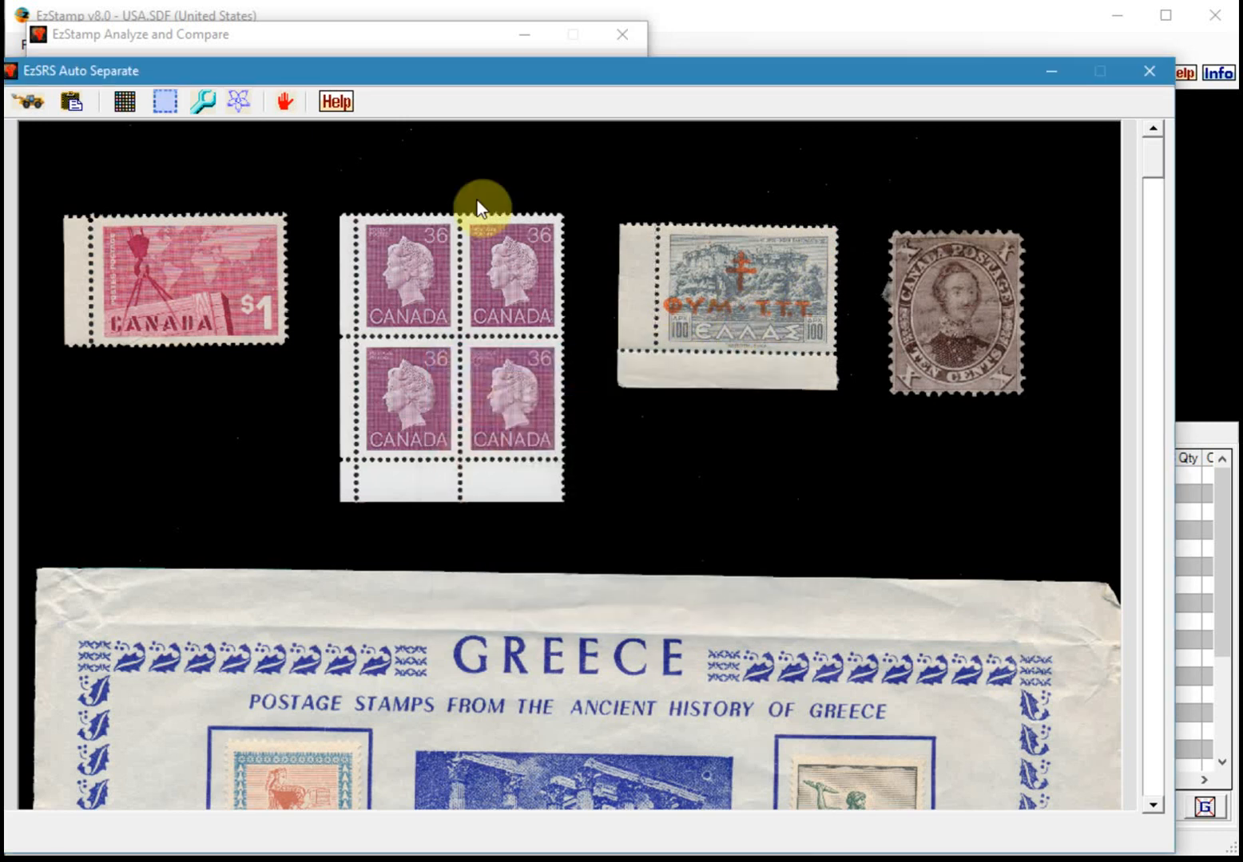
left_click_drag(461, 82, 417, 708)
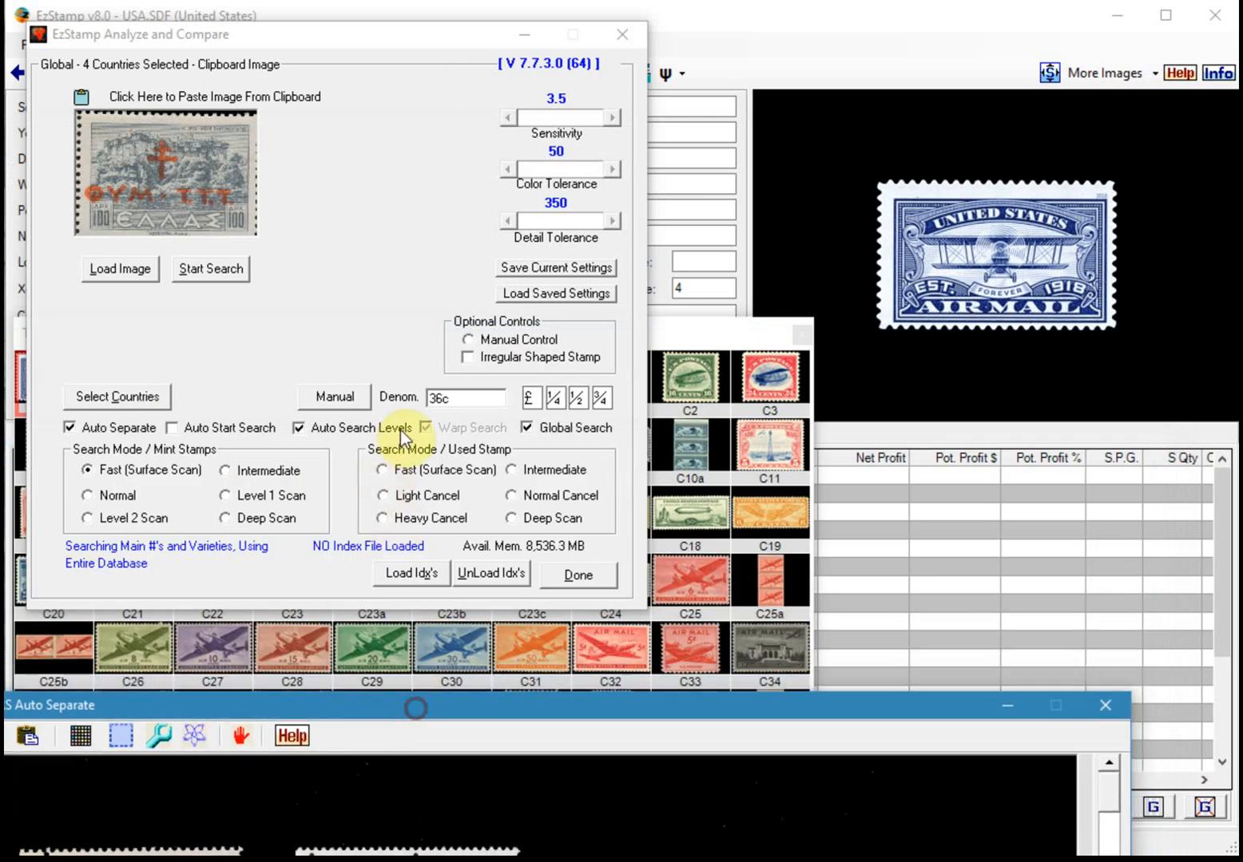
Search the selected countries for the Greek stamp with denomination 100 and view the RA72-GREECE match at actual size before closing the results
double_click(443, 398)
type("100")
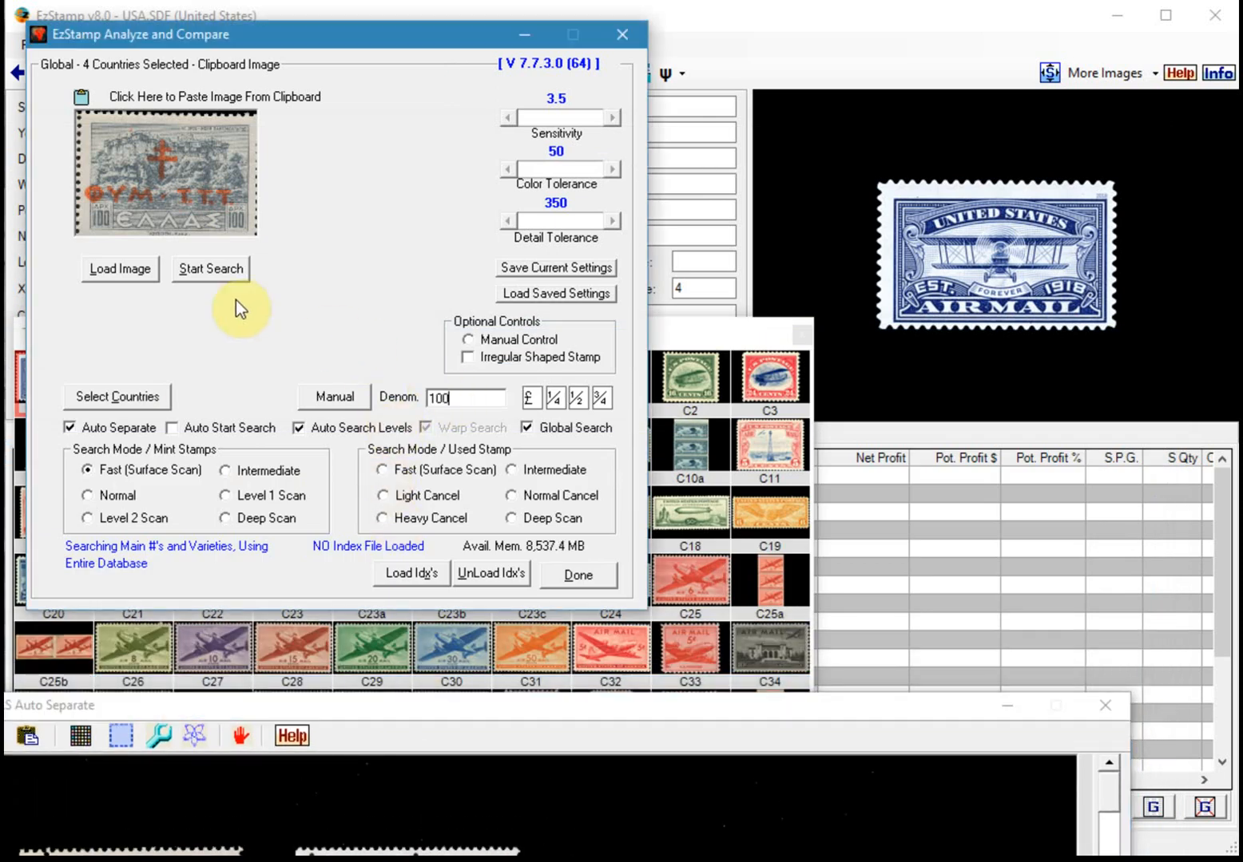
left_click(188, 268)
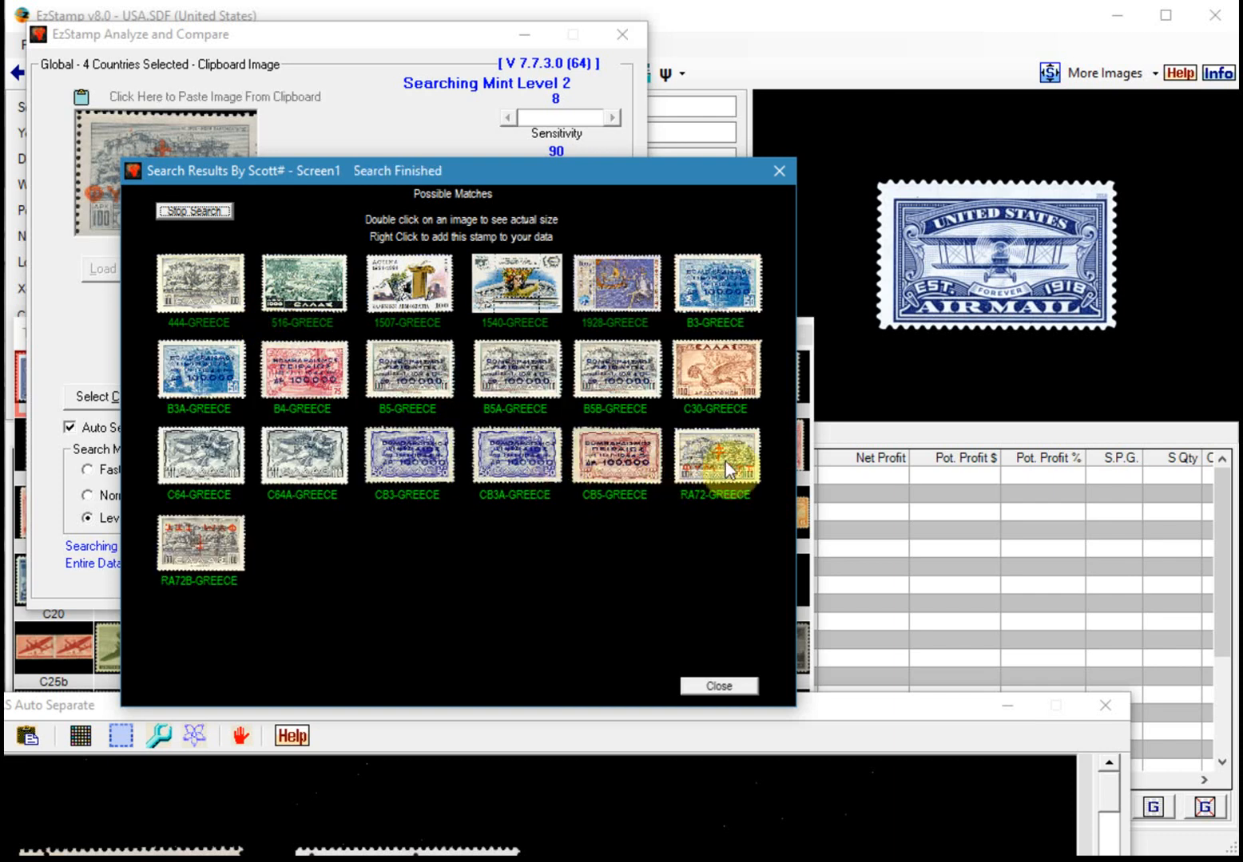
double_click(725, 461)
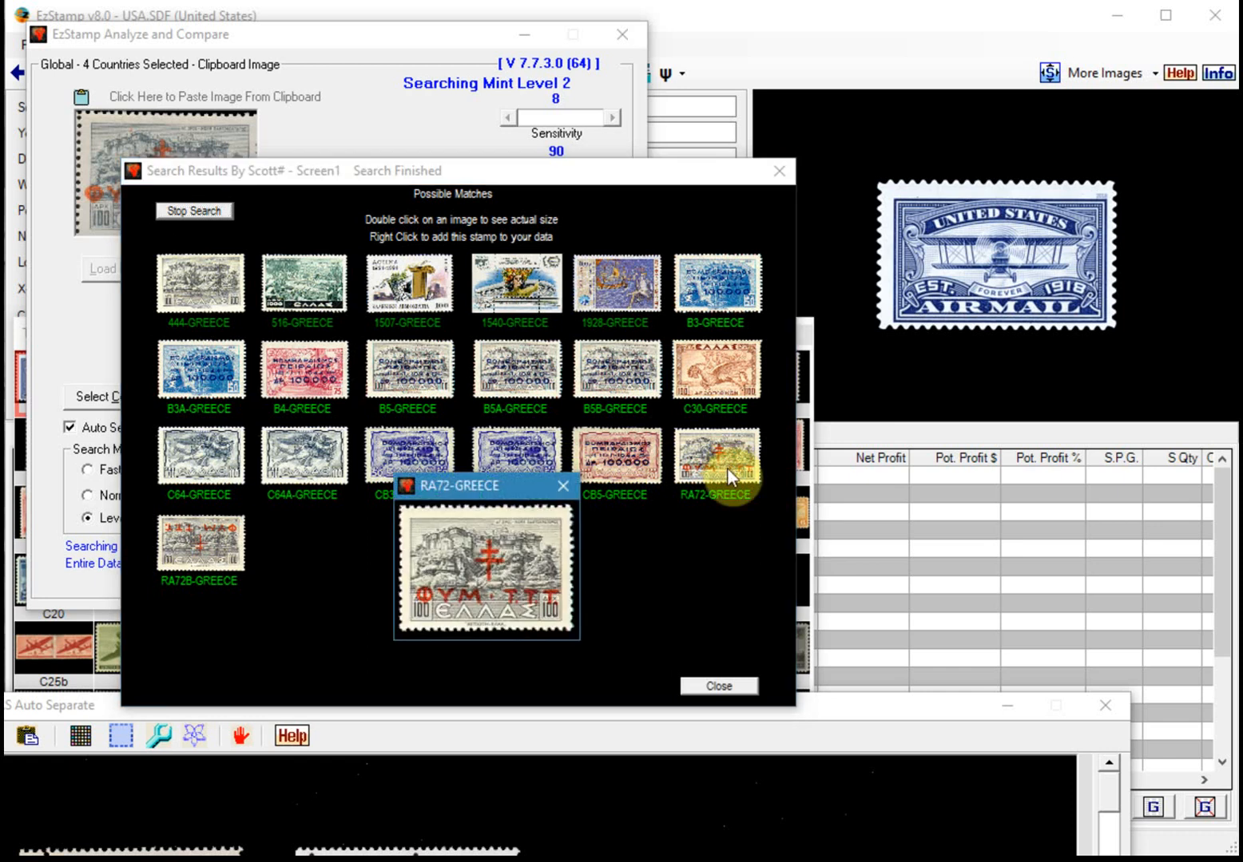
left_click(718, 686)
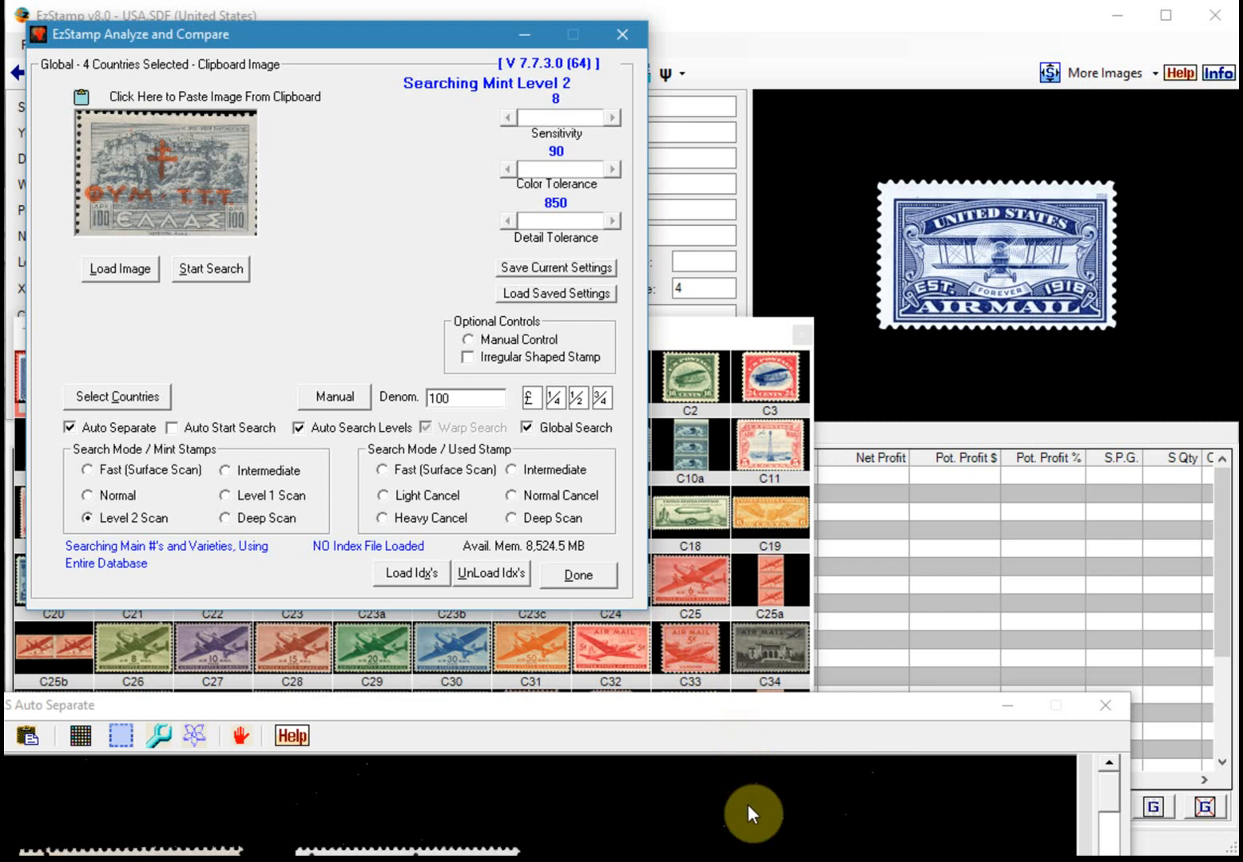
Bring the multi-stamp scan back into view and show the Greece souvenir sheet's stamps around the Venus of Milo
left_click(703, 709)
left_click_drag(700, 710, 728, 36)
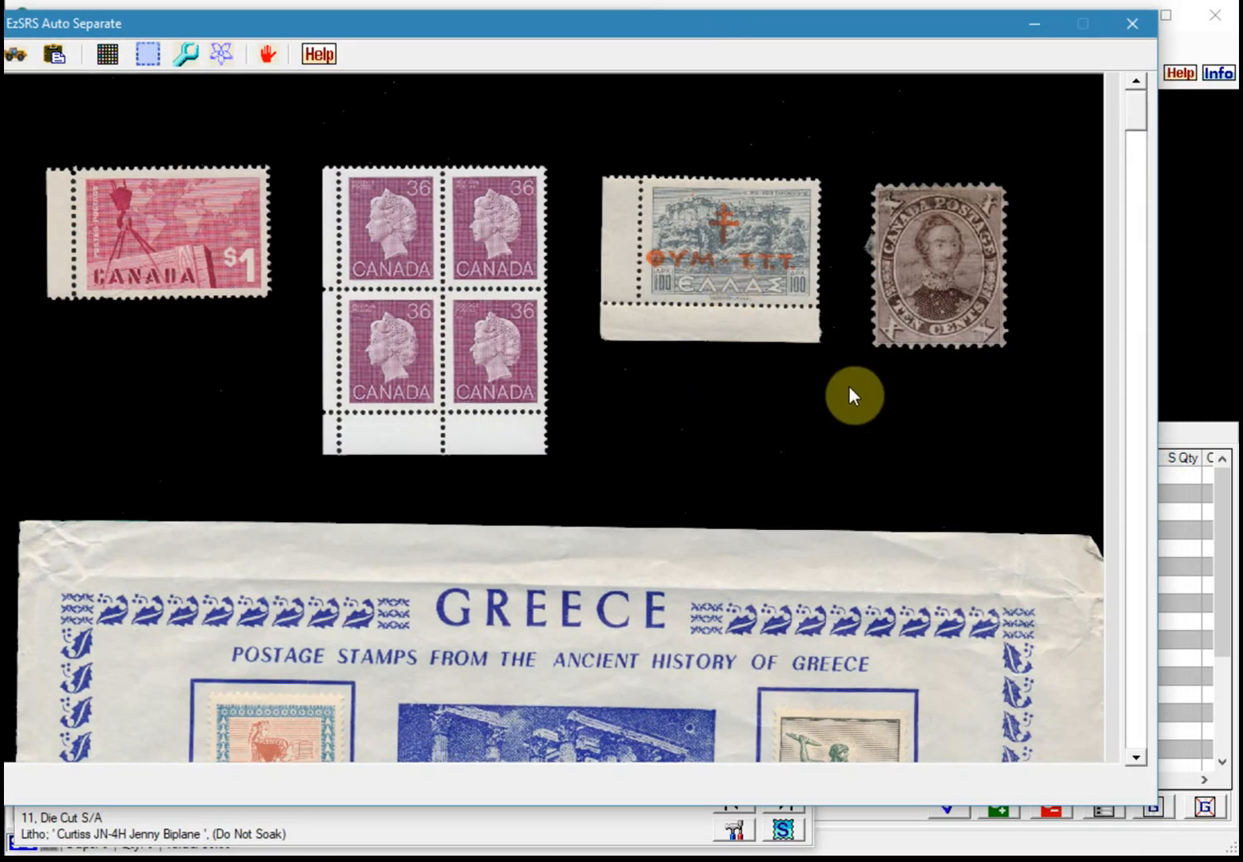
left_click(884, 469)
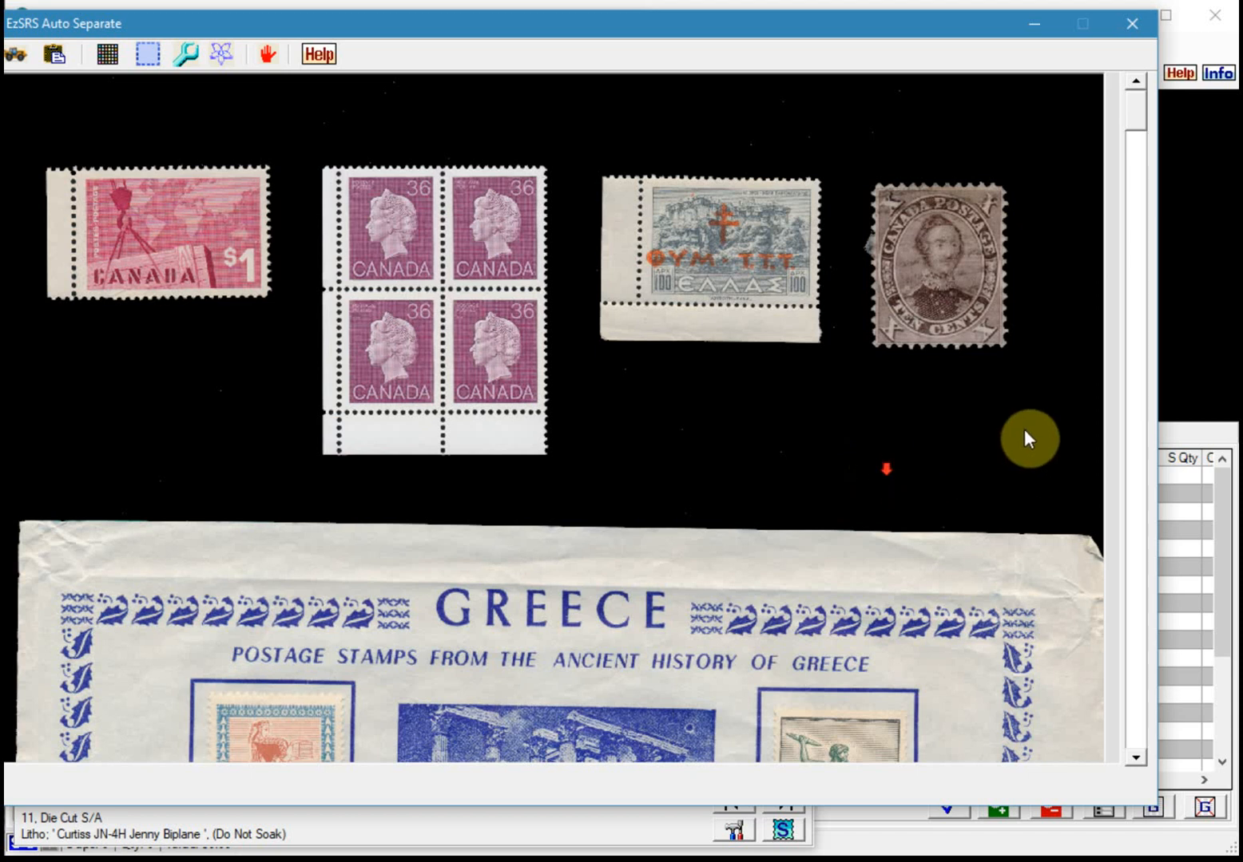
left_click_drag(1135, 117, 1135, 172)
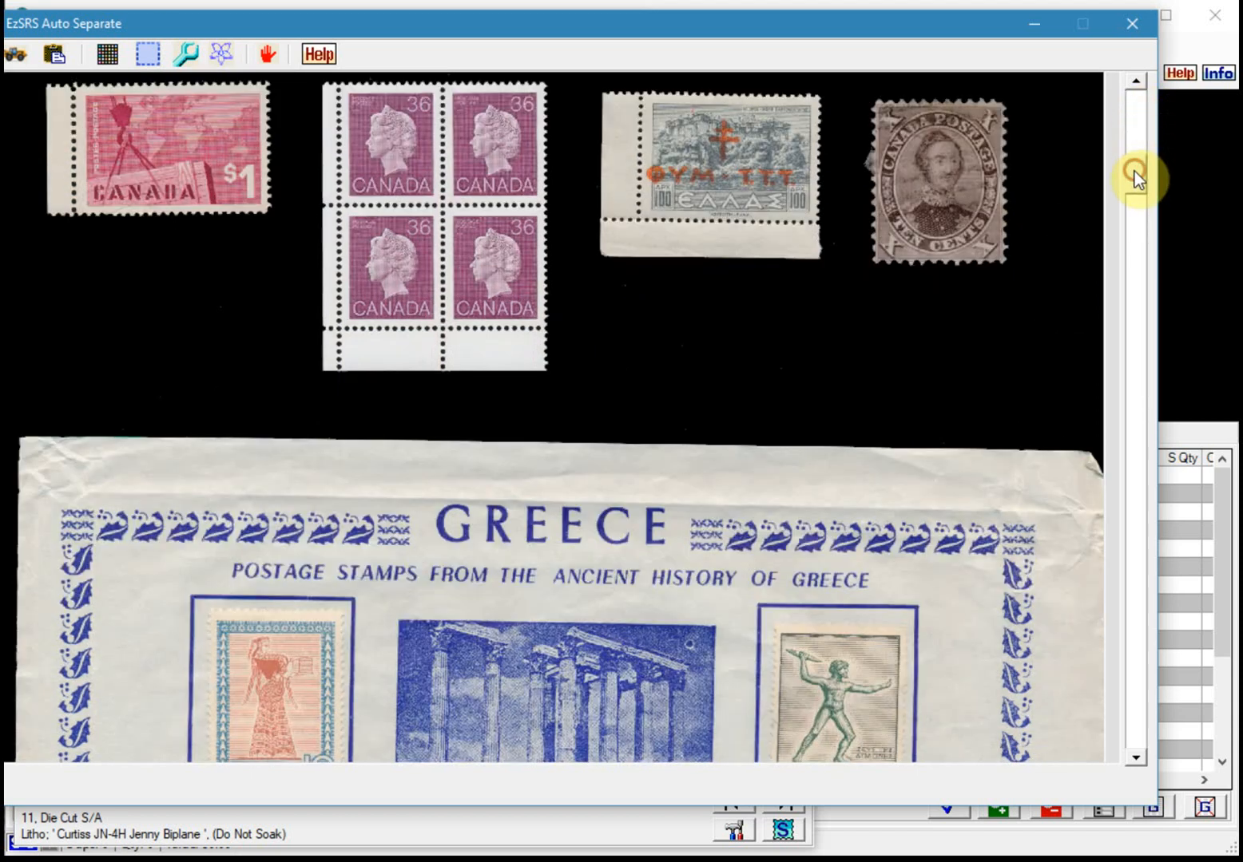
left_click(1133, 712)
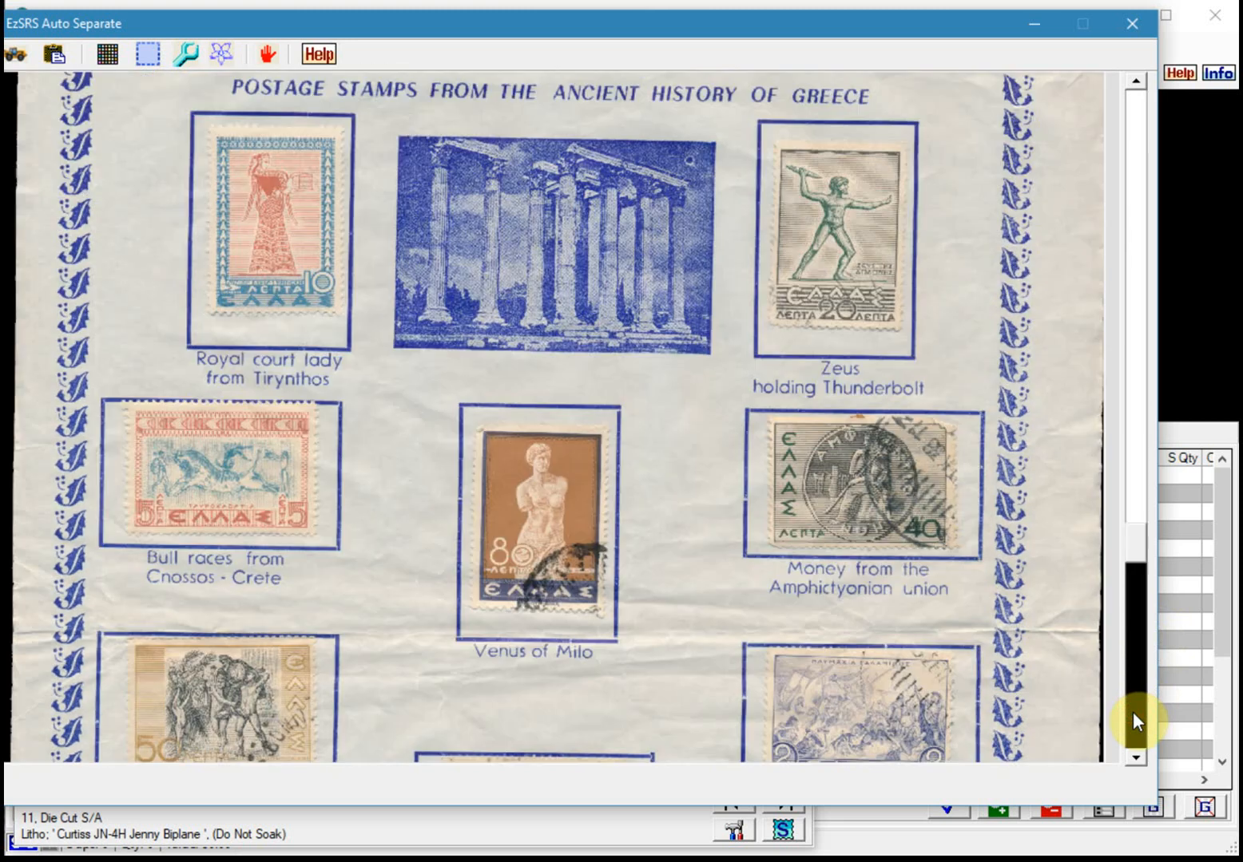
left_click(1132, 713)
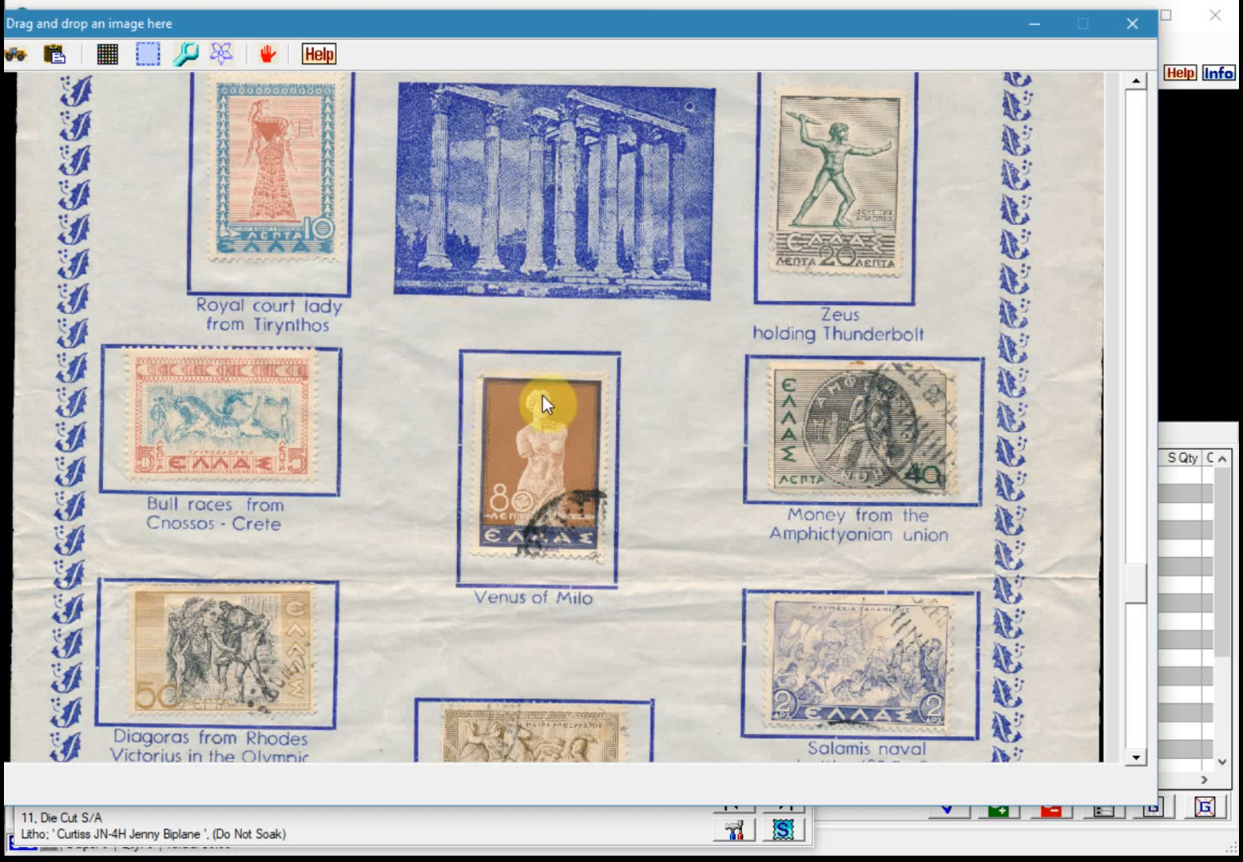
Crop the Venus of Milo 80 stamp from the Greece sheet, send it for analysis and uncover the search settings
left_click(150, 56)
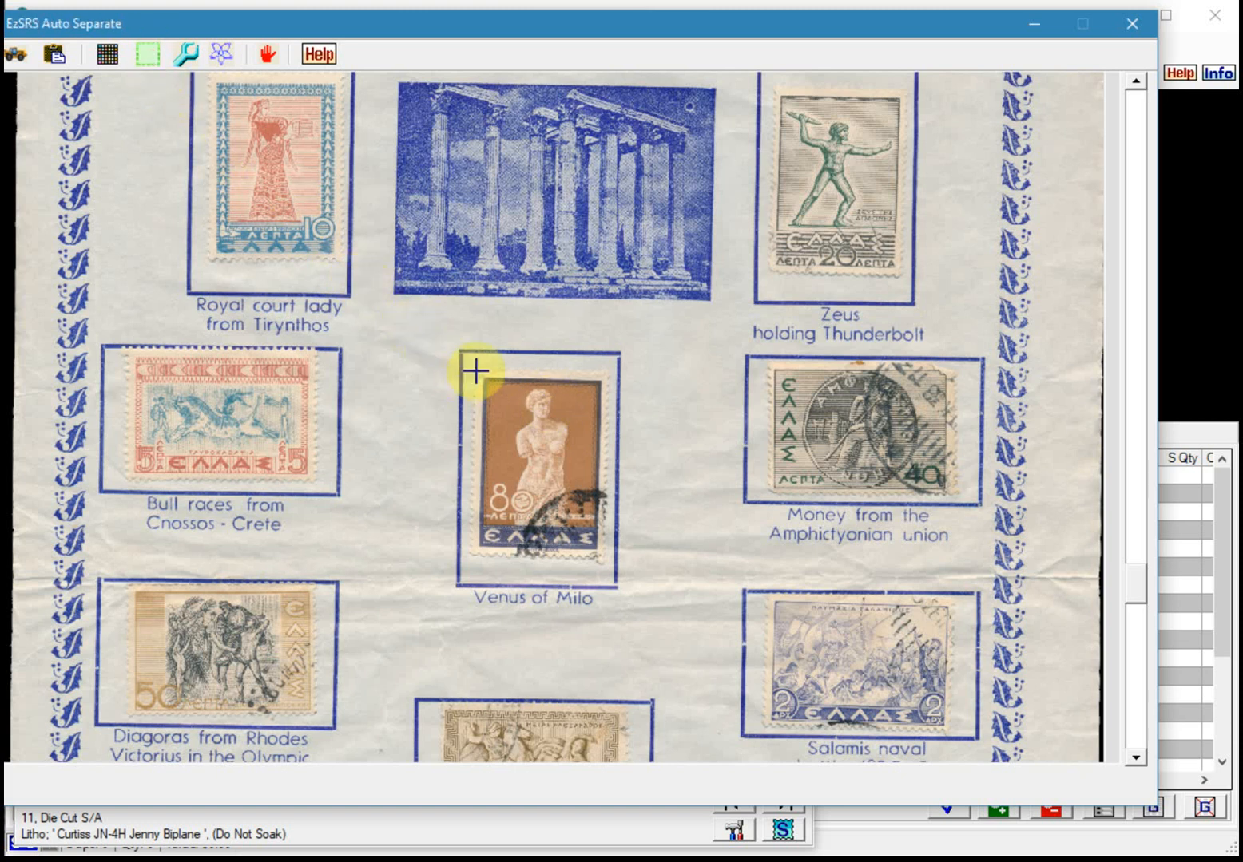
left_click_drag(473, 366, 610, 555)
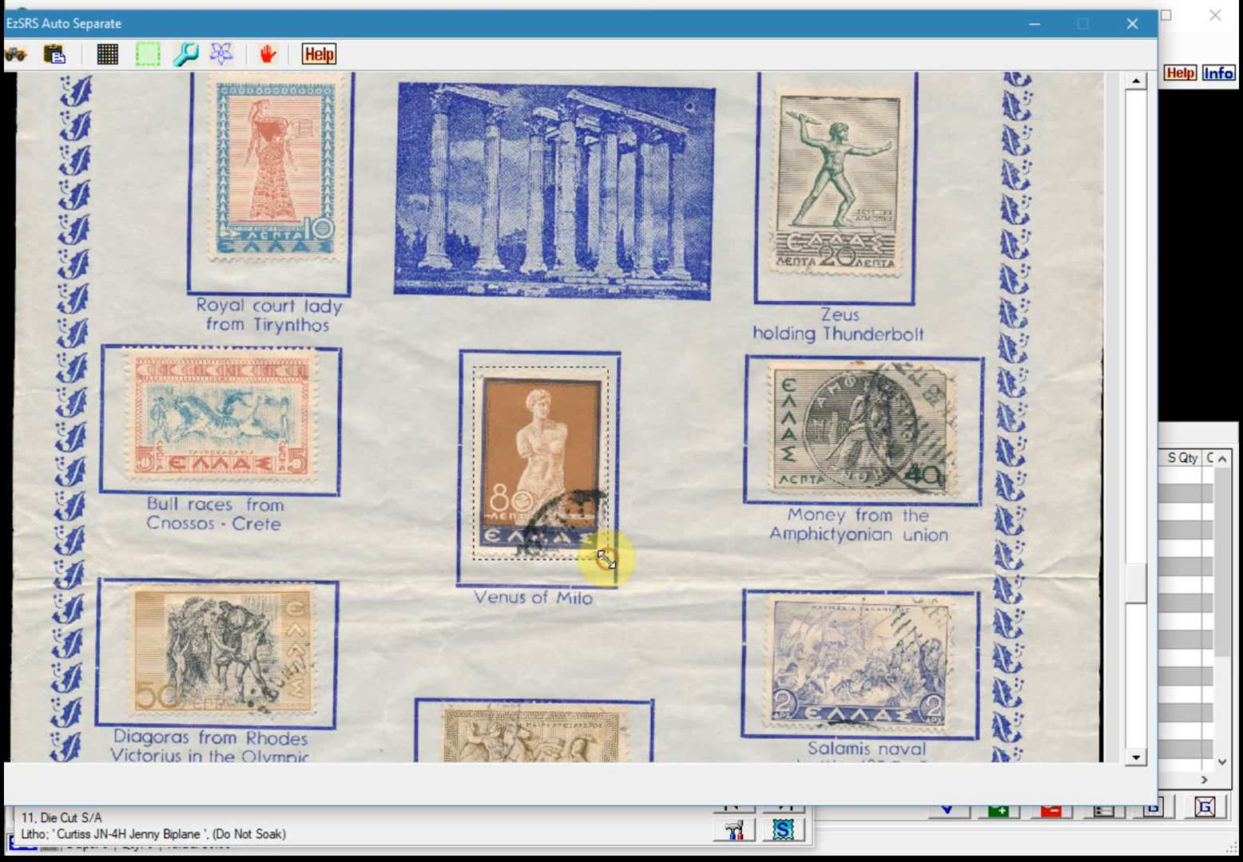
left_click_drag(452, 31, 481, 269)
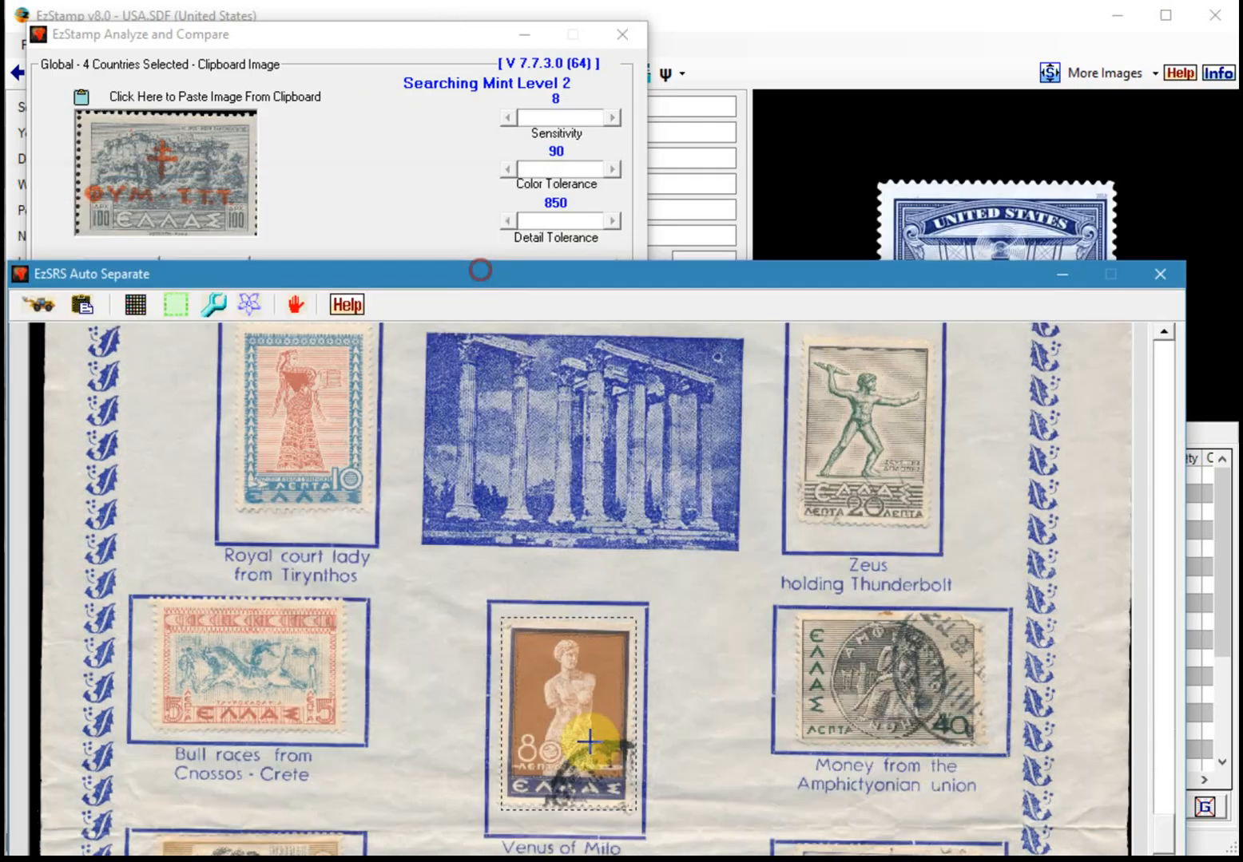
left_click(564, 687)
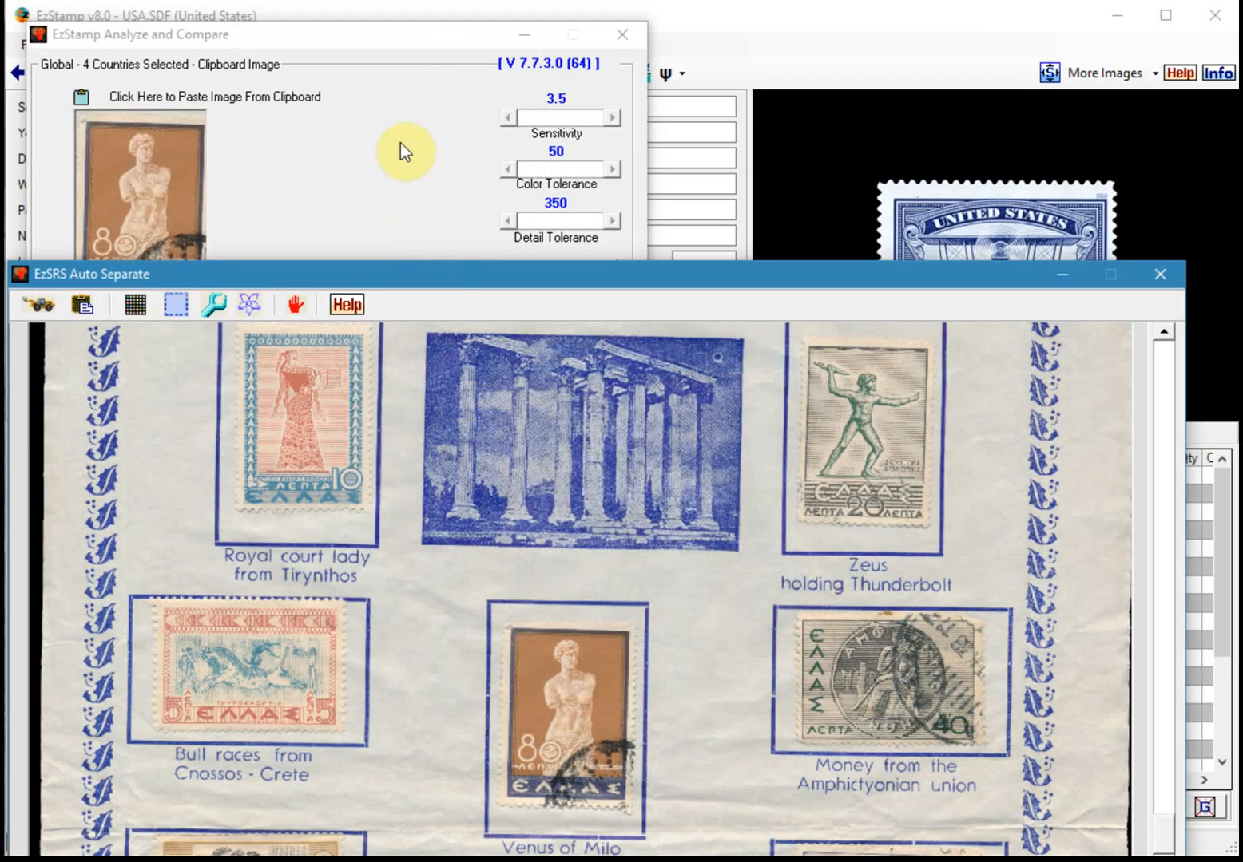
left_click_drag(429, 274, 422, 469)
Search the selected countries for the Venus of Milo stamp with denomination 80, then close the results
left_click(448, 397)
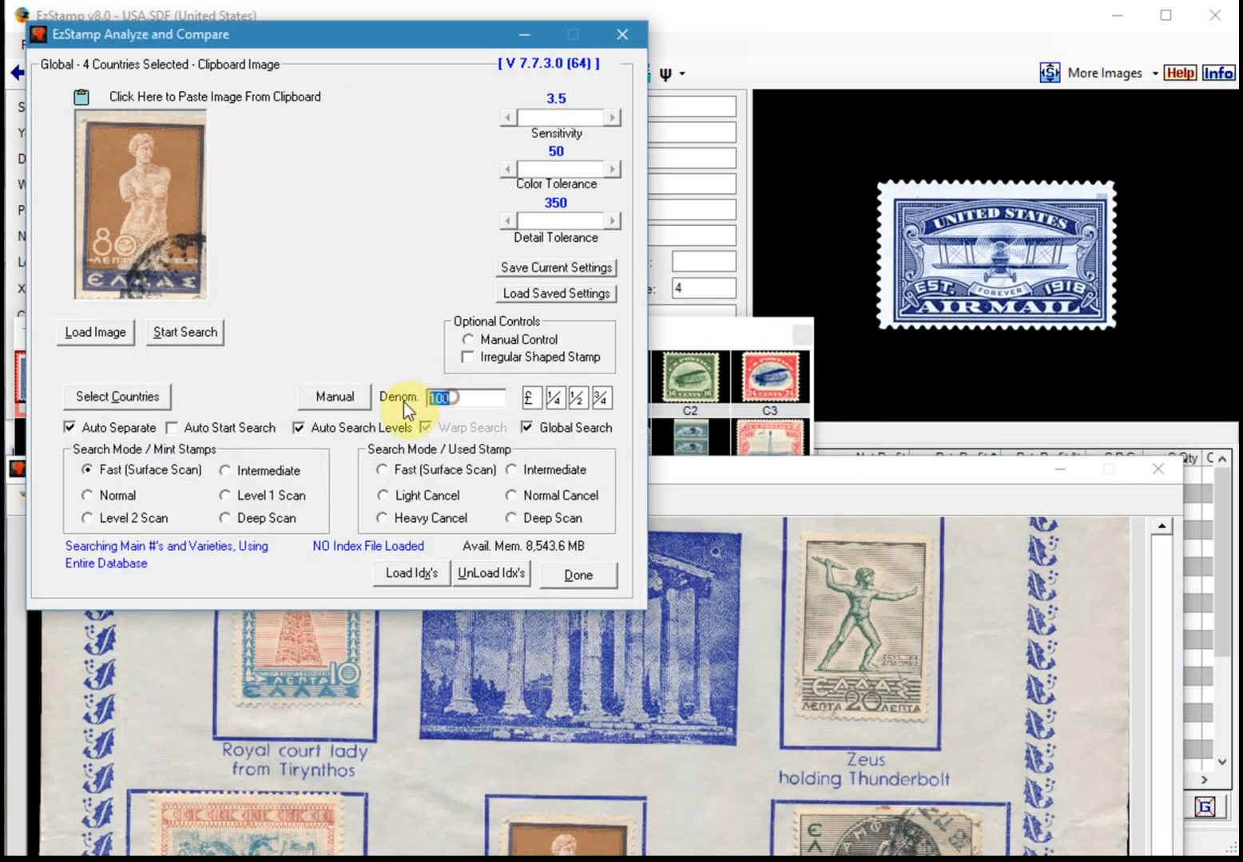
type("80")
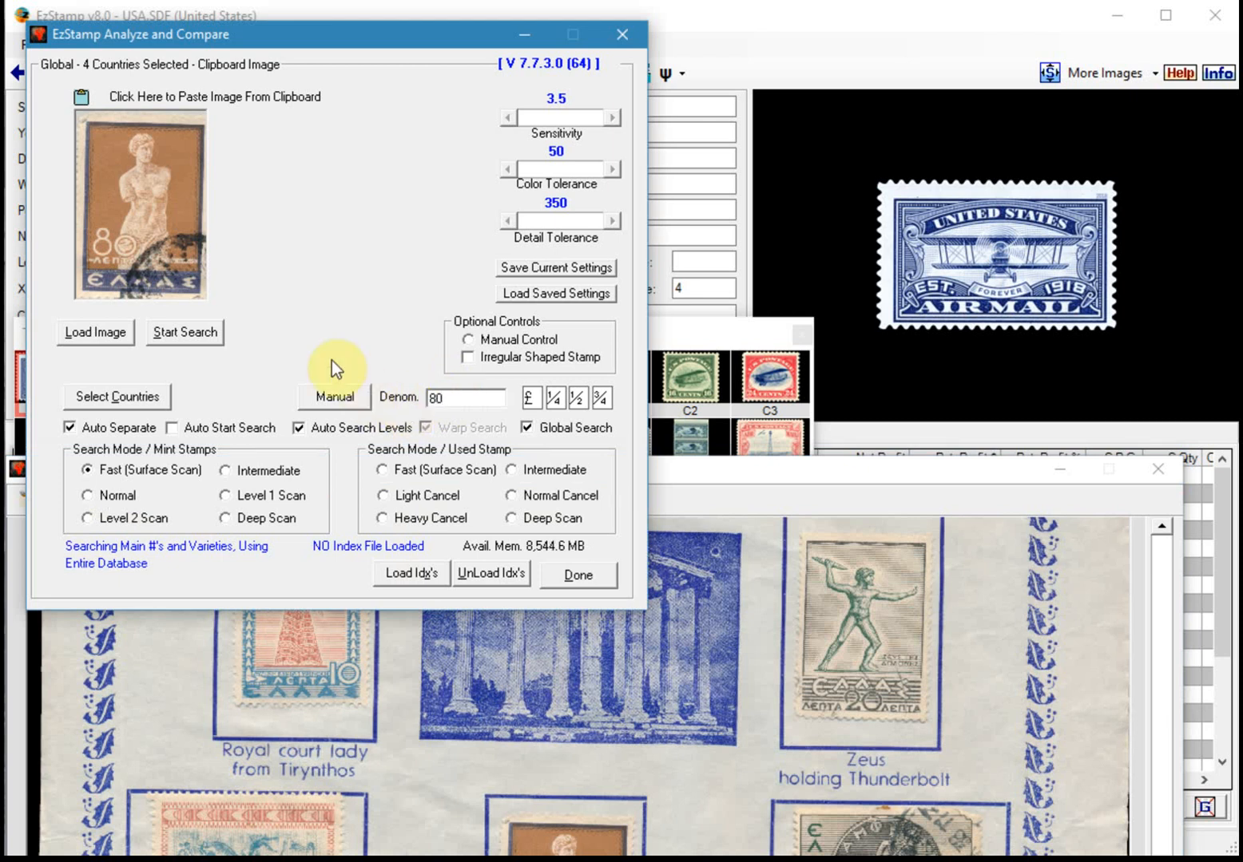
left_click(185, 332)
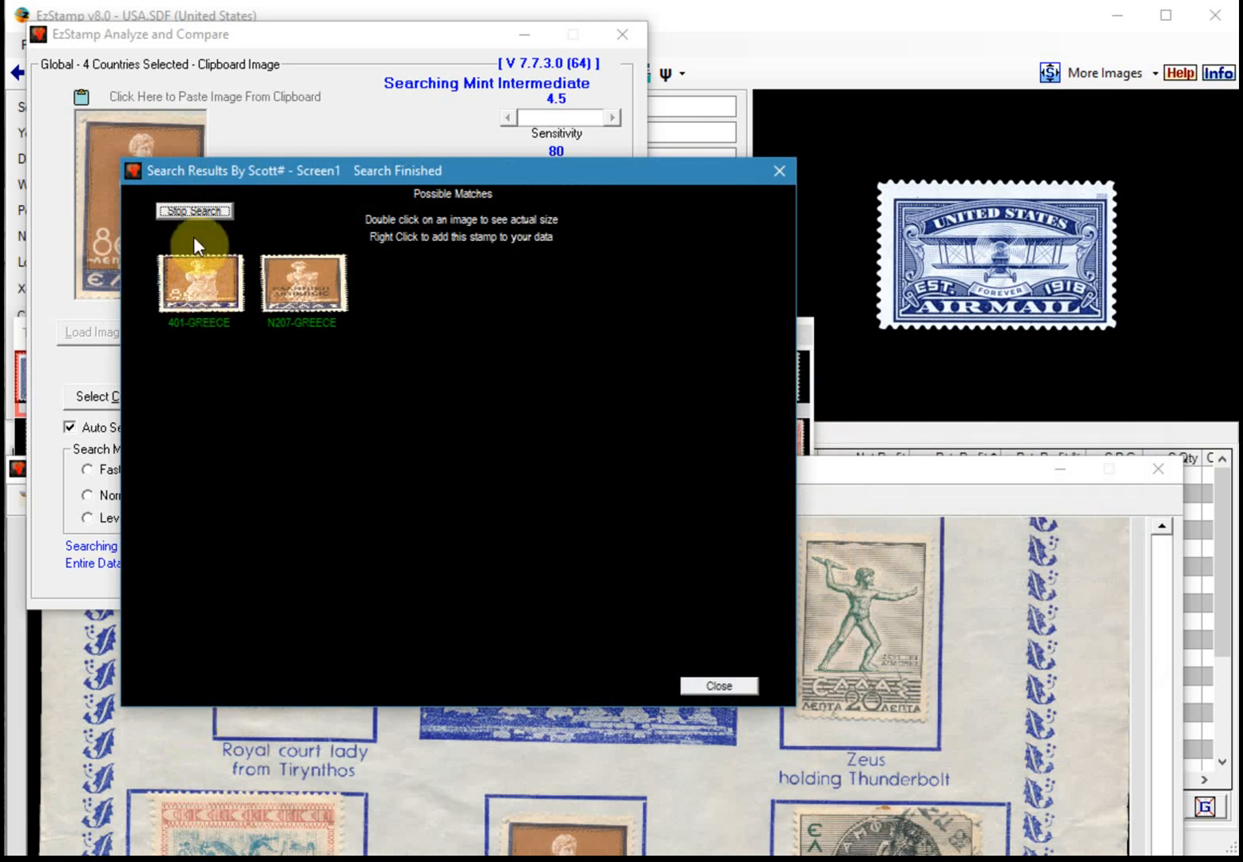
left_click(716, 690)
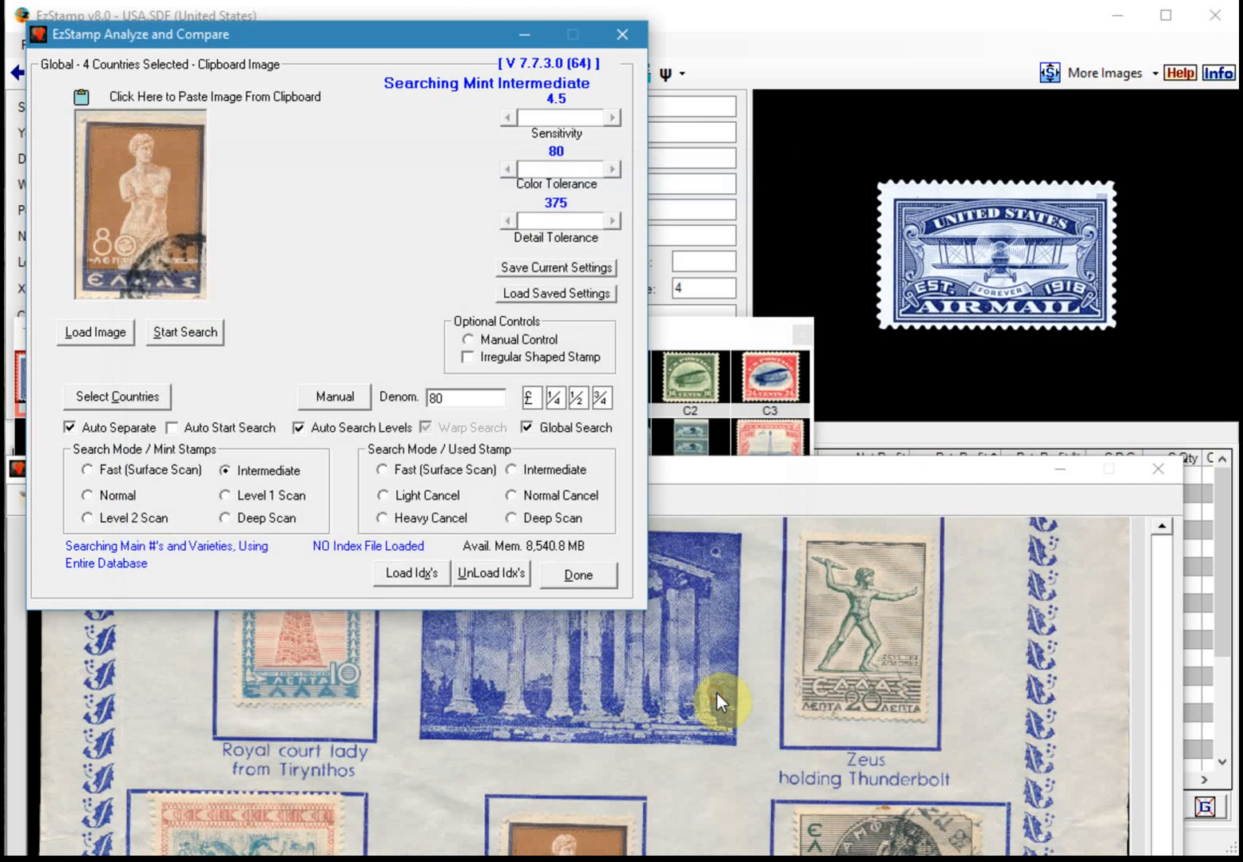
Bring the multi-stamp scan back into view and replace it with the scan of the USMC Medal of Honor cover
left_click_drag(837, 466, 858, 0)
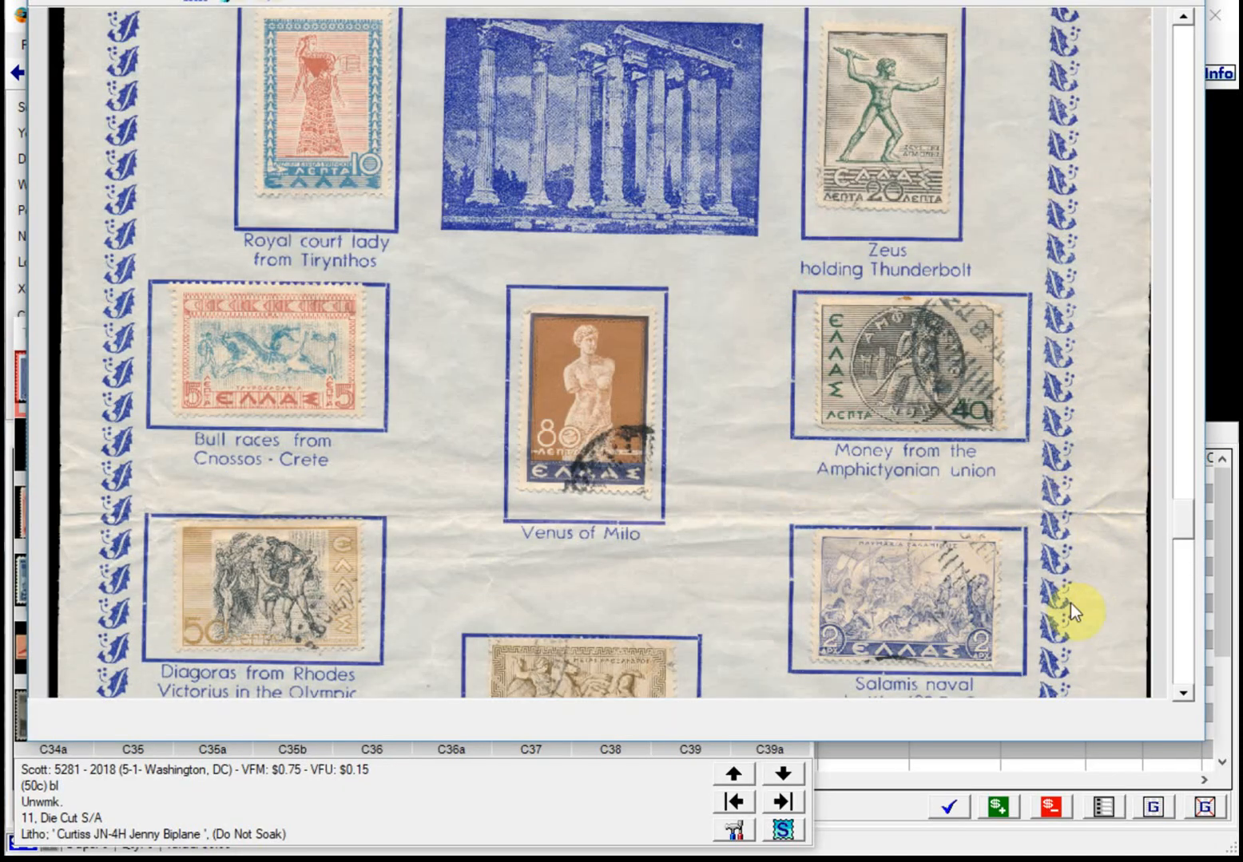
scroll(1179, 663, "down", 1)
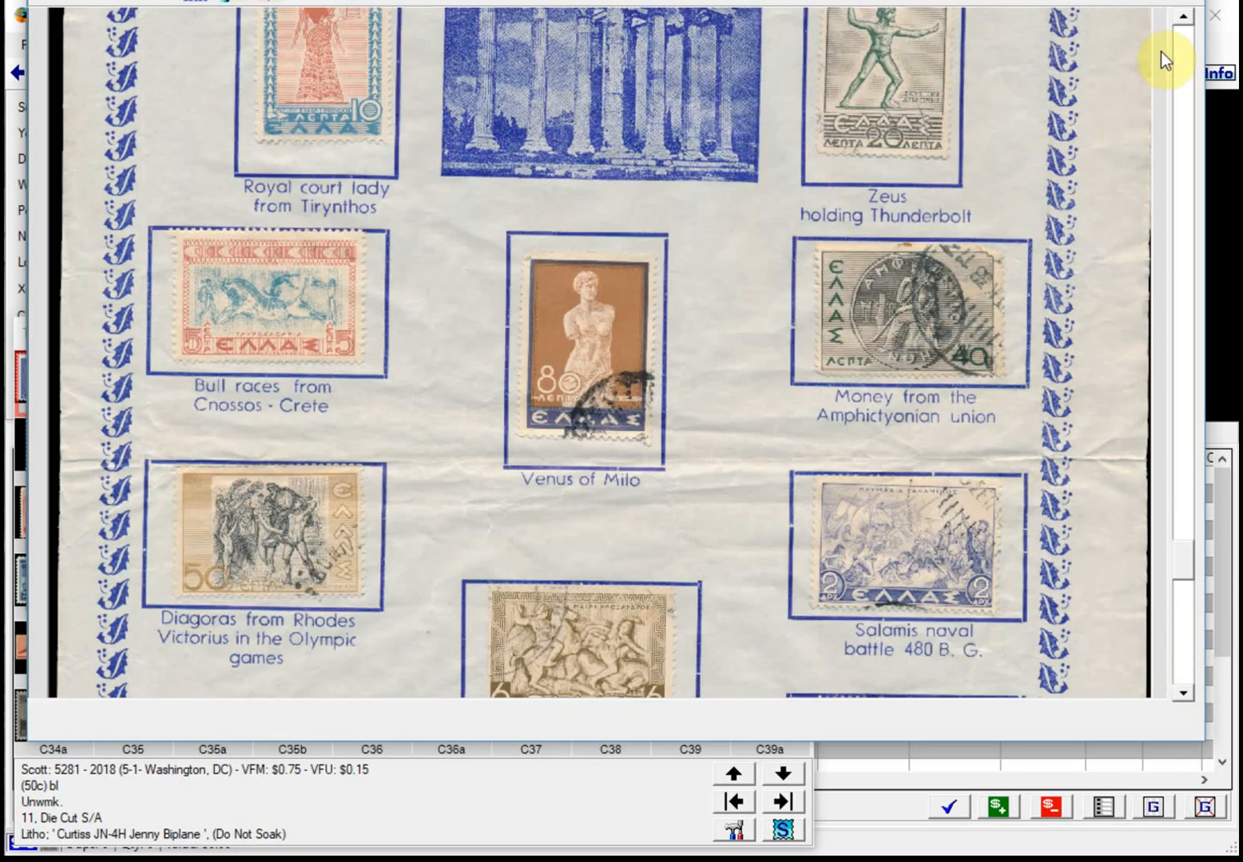
scroll(1181, 44, "up", 10)
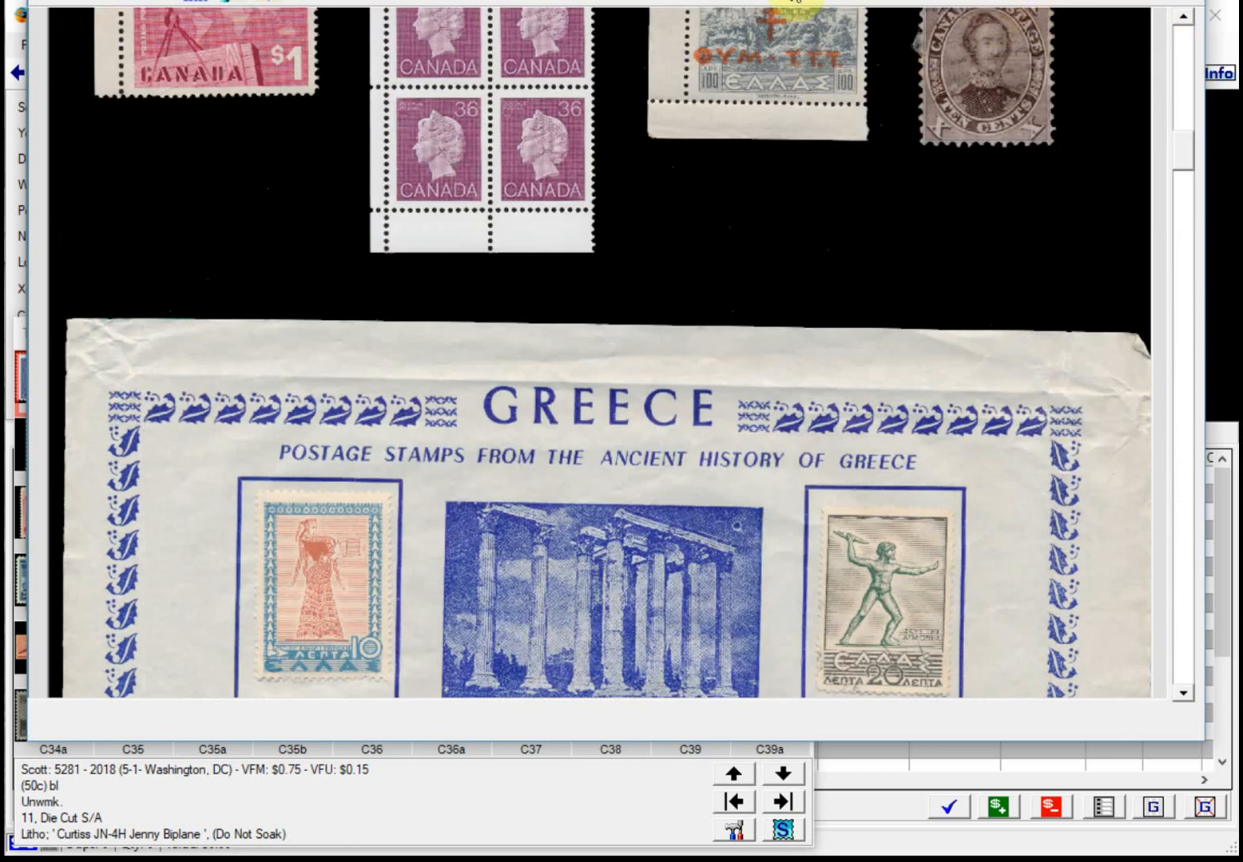
left_click_drag(919, 0, 930, 203)
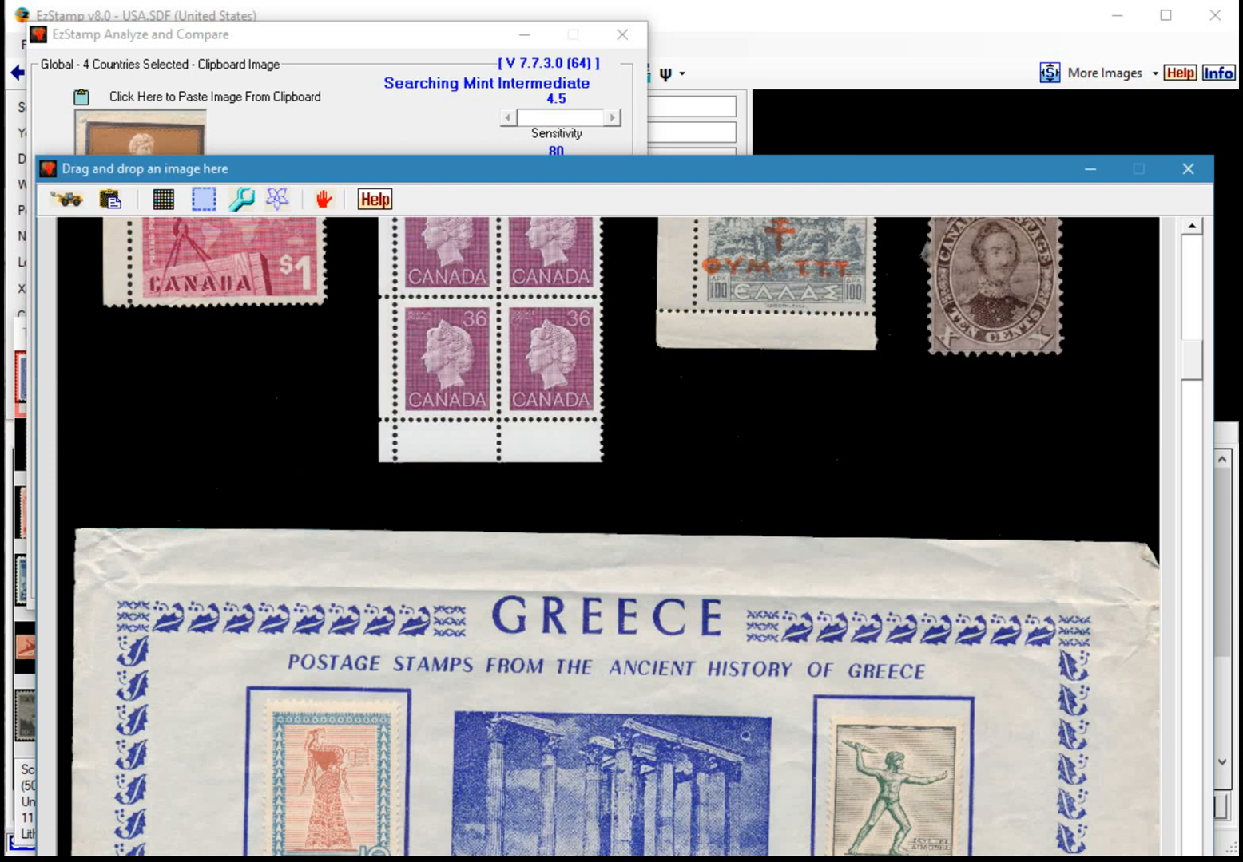
left_click_drag(1240, 479, 848, 494)
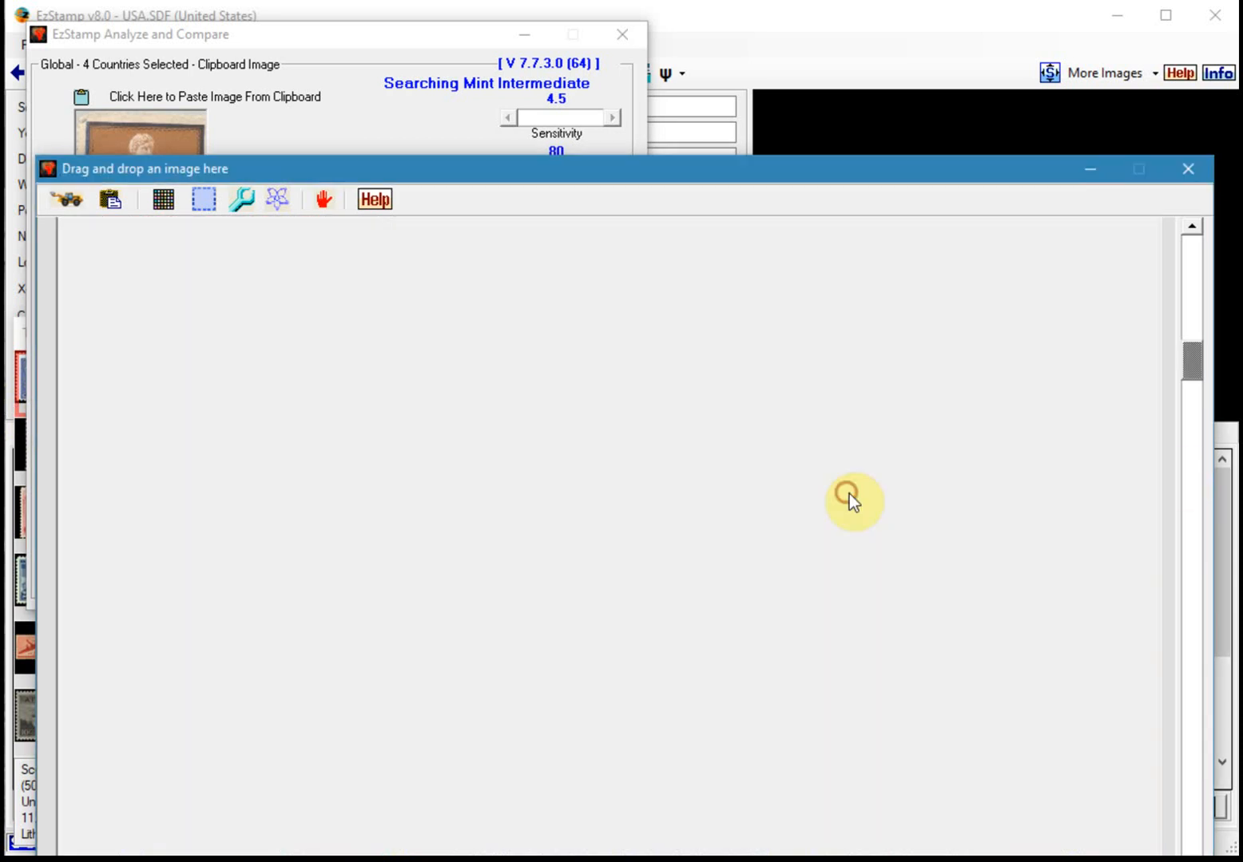
Select the USA 37 stamp on the cover along its outer perforations and send it for analysis
left_click_drag(812, 176, 691, 166)
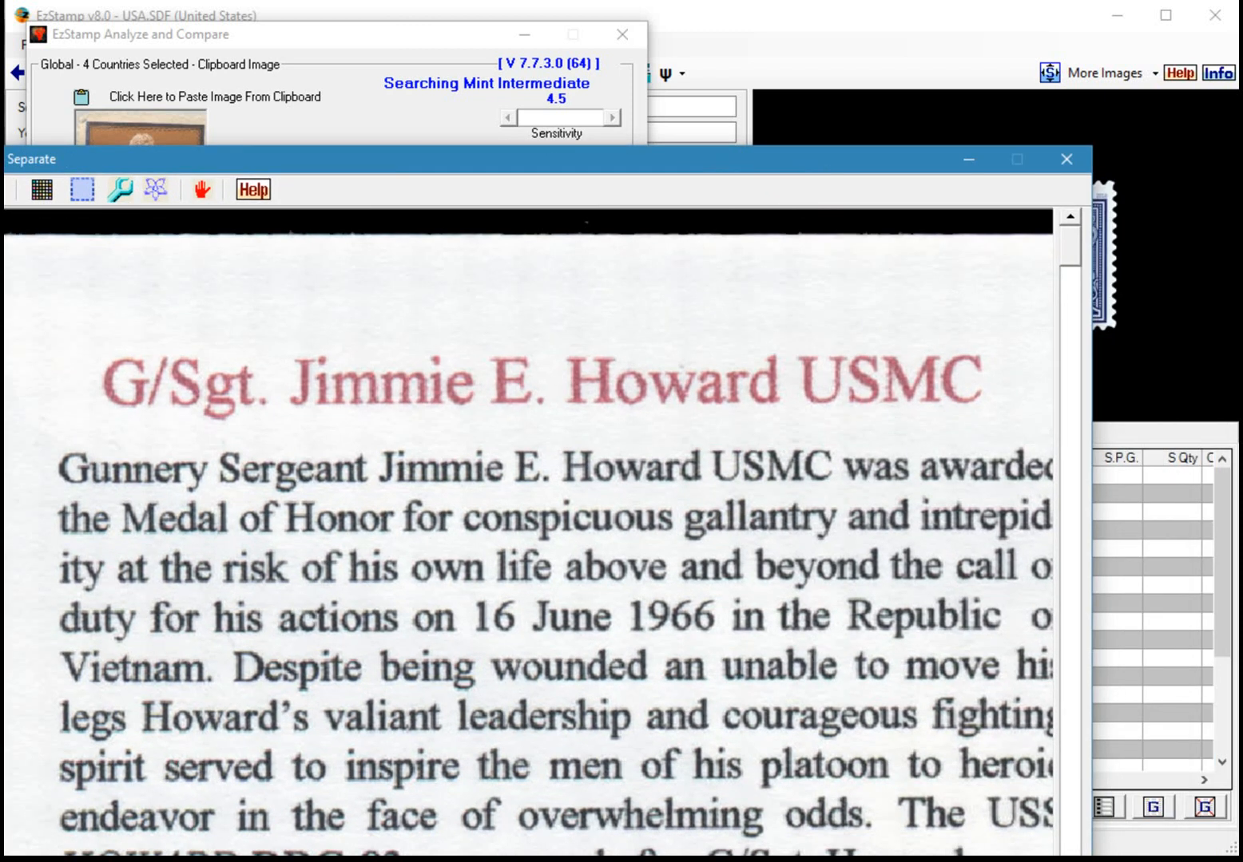
scroll(529, 532, "right", 8)
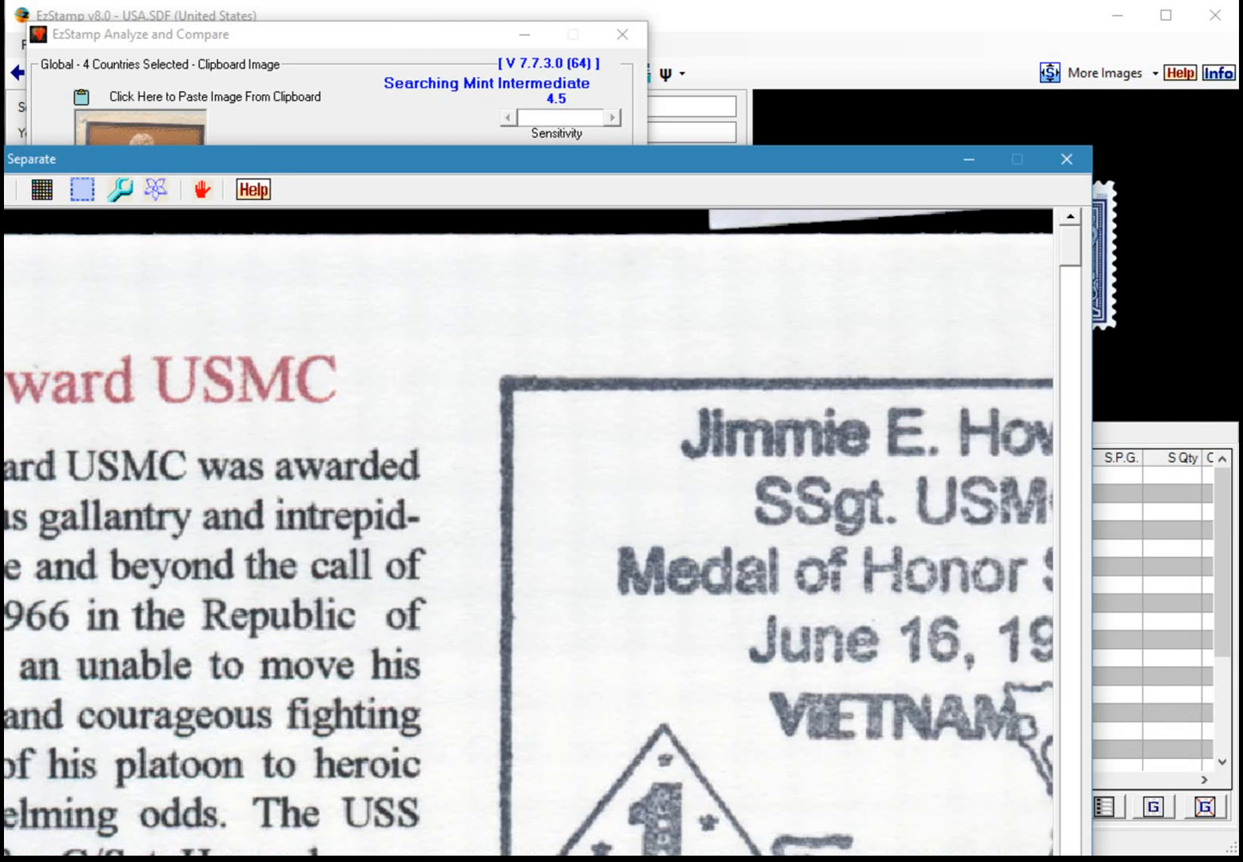
scroll(529, 532, "right", 12)
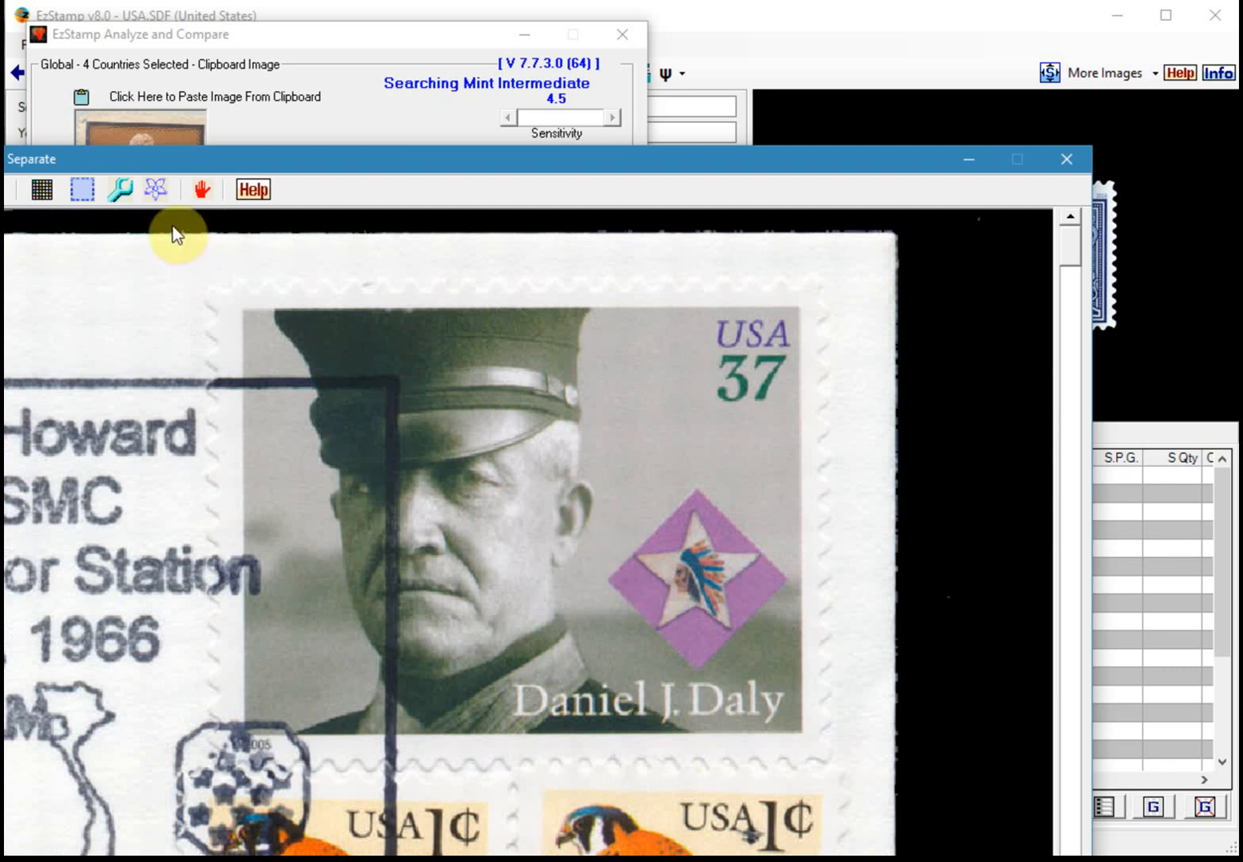
left_click(80, 187)
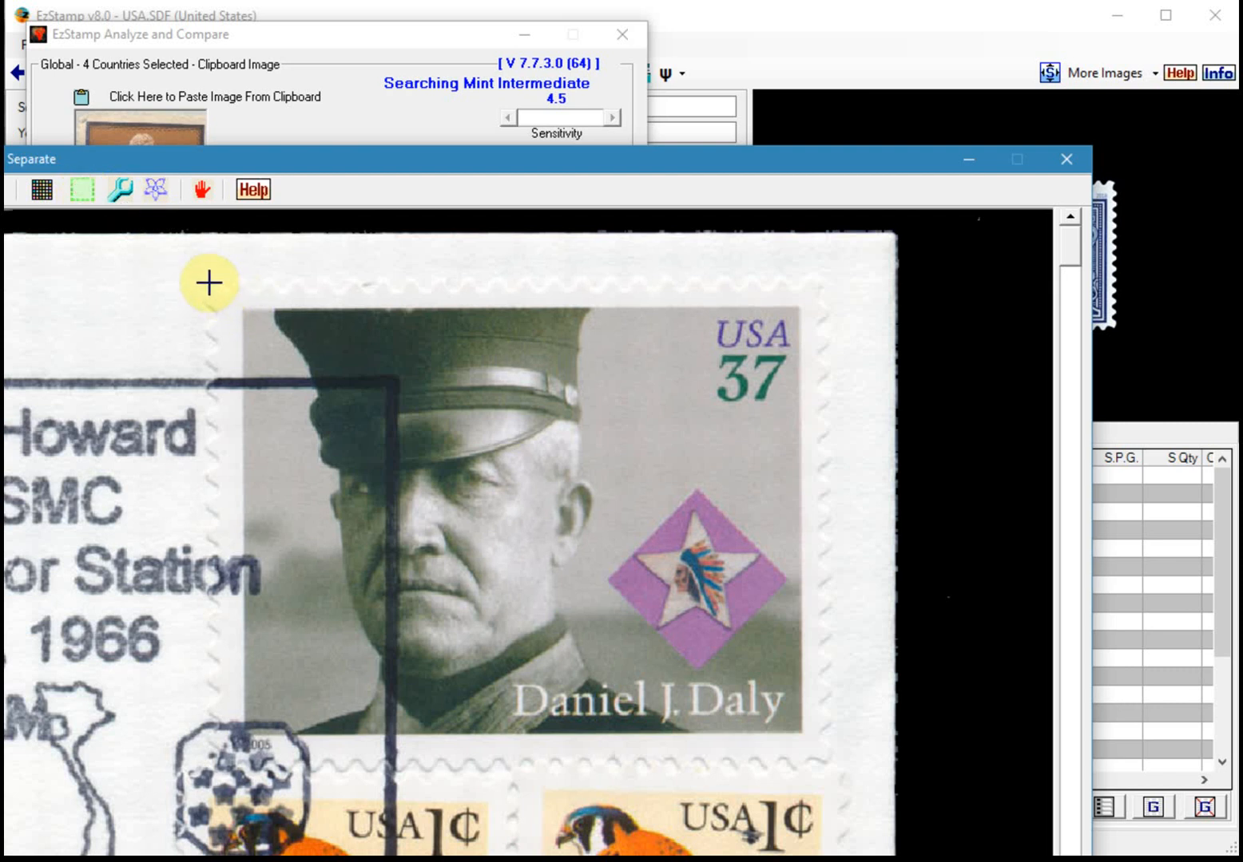
left_click_drag(207, 280, 836, 768)
left_click(636, 644)
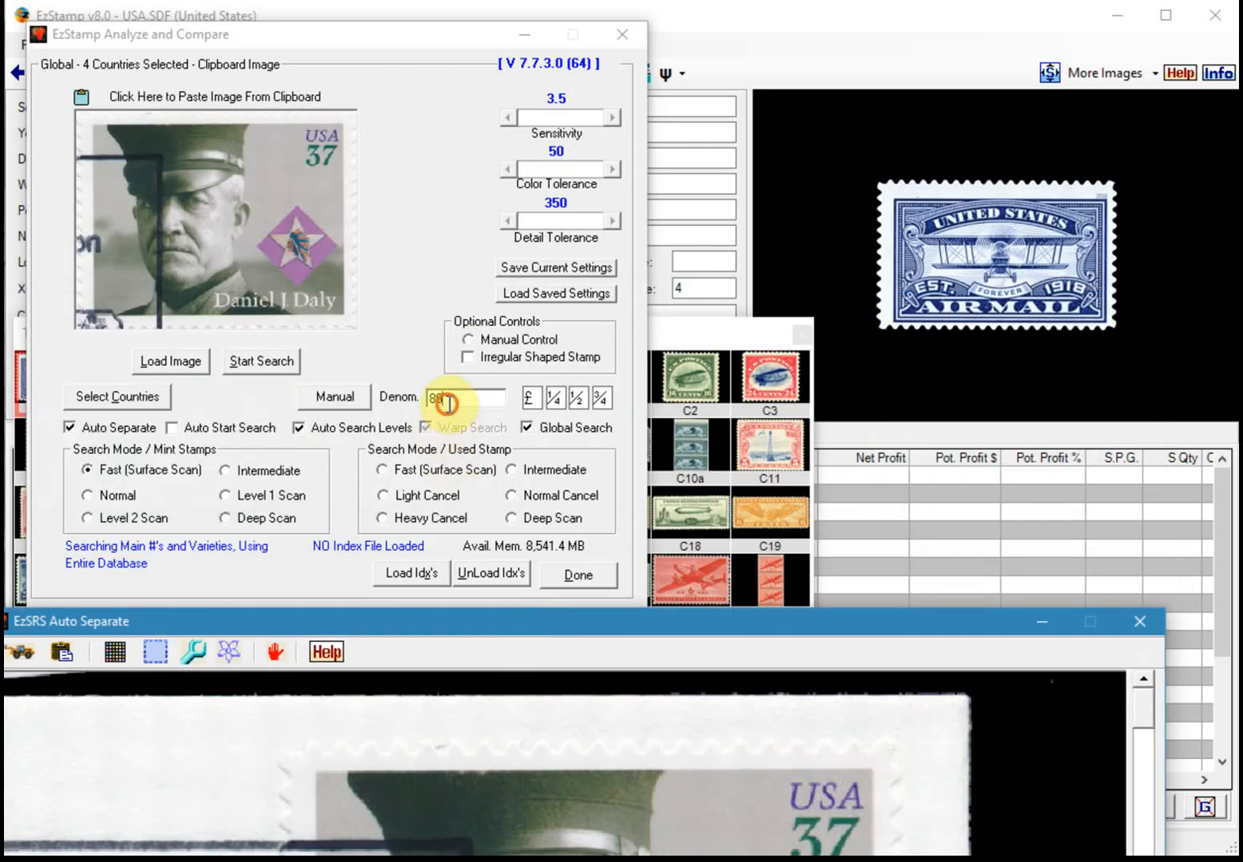
Search the selected countries for the USA 37 stamp with denomination 37c and close the results
left_click(446, 403)
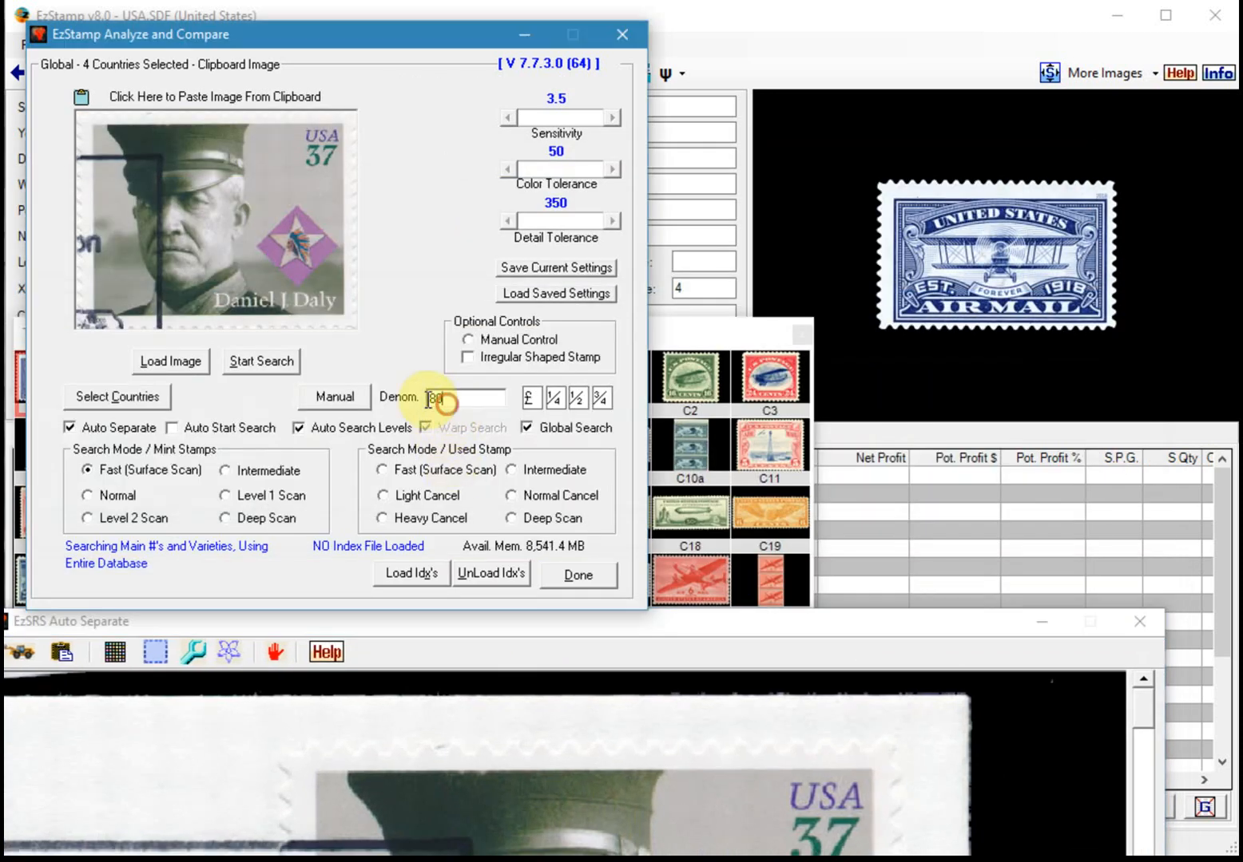
type("37c")
left_click(283, 359)
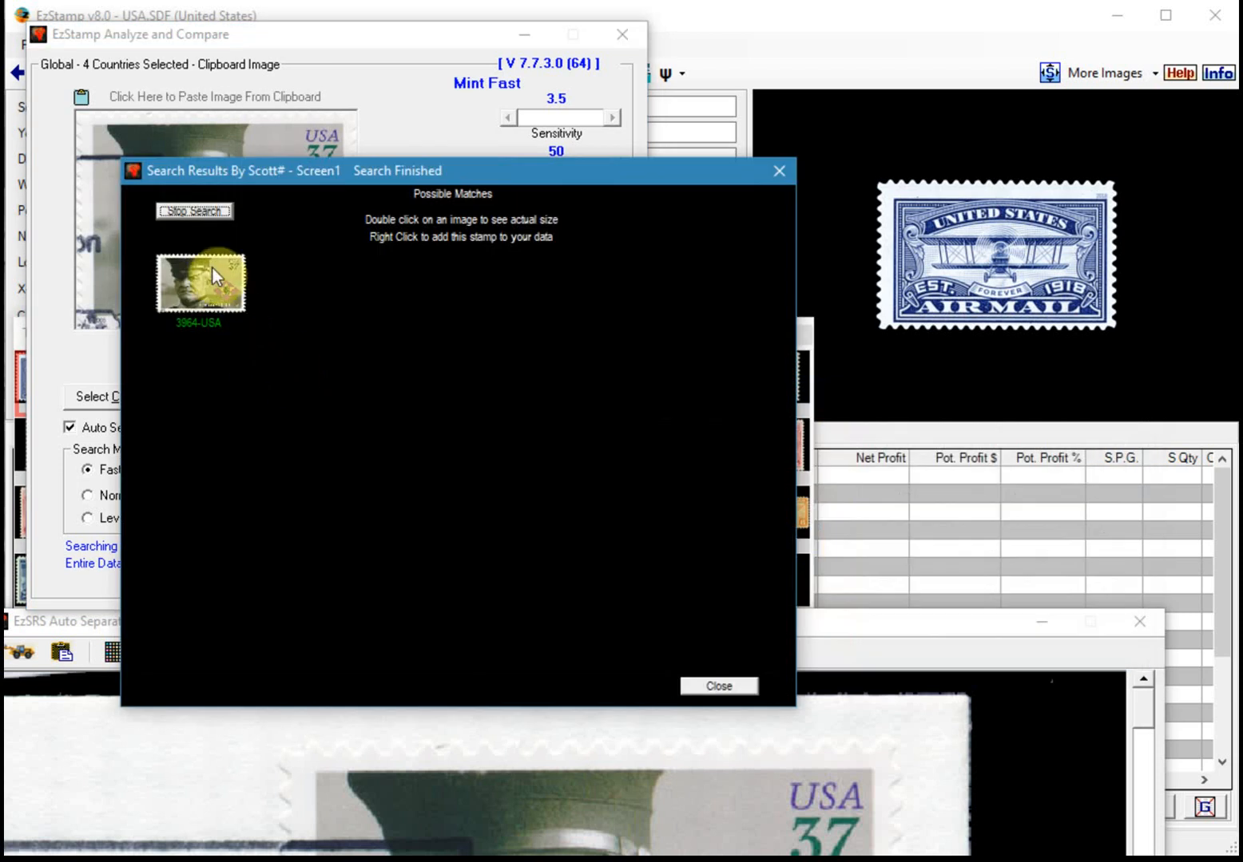
left_click(719, 686)
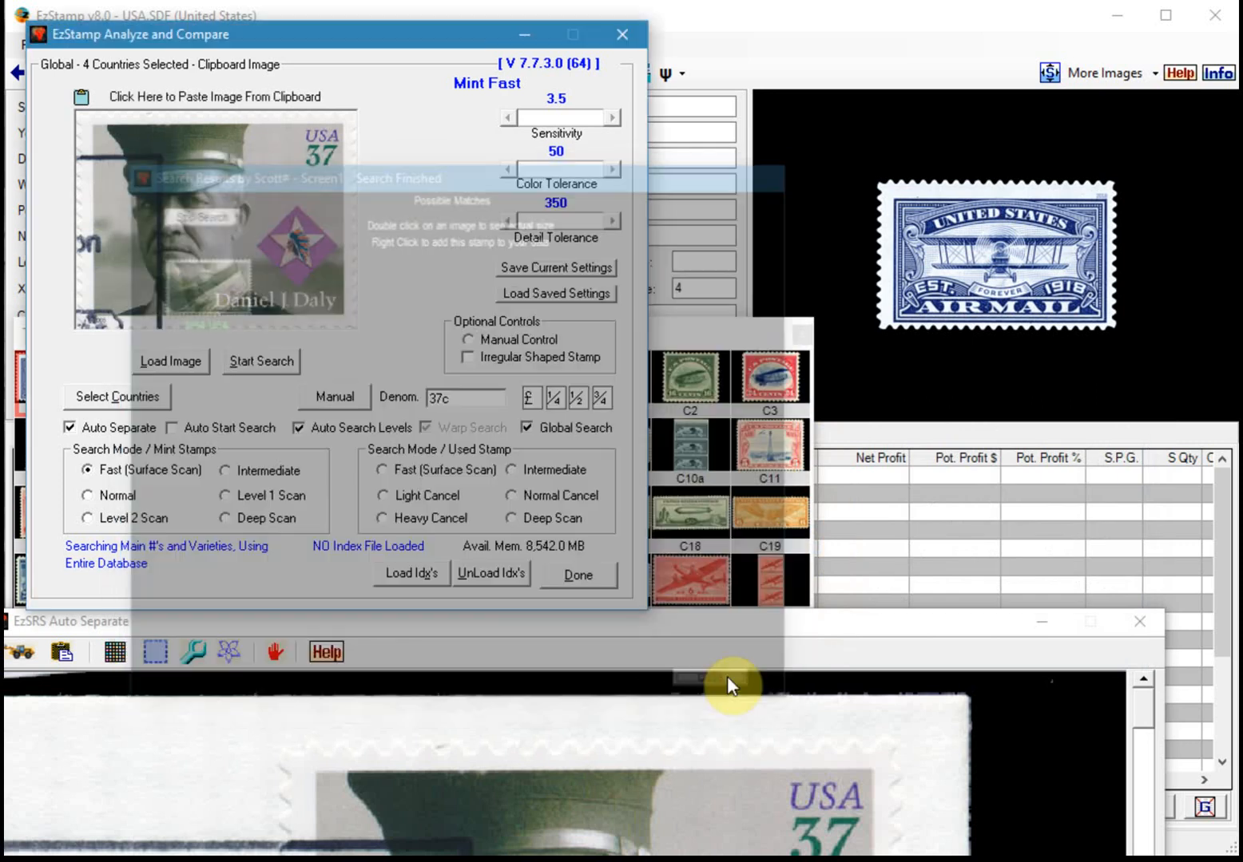
Crop the lightly cancelled 1¢ American Kestrel stamp from the cover, send it for analysis and uncover the search settings
left_click_drag(685, 620, 701, 45)
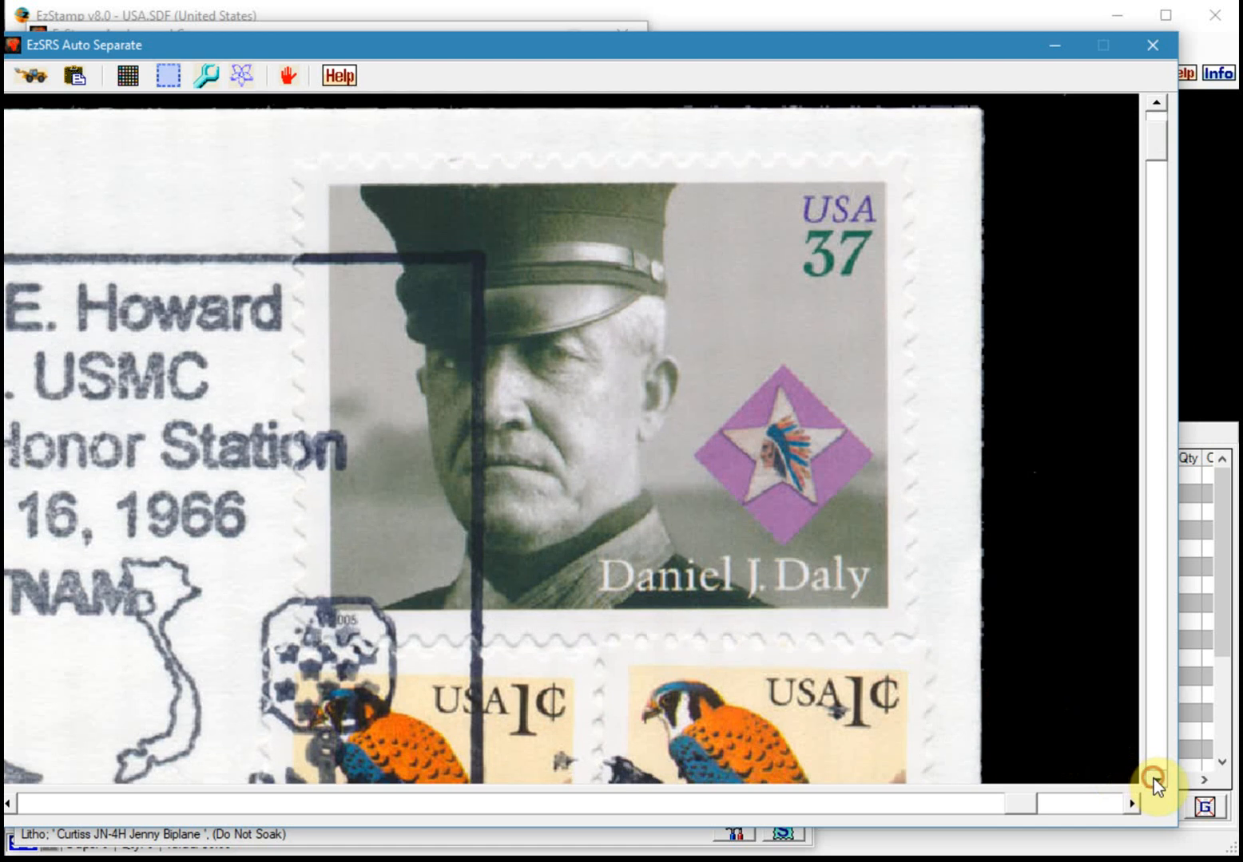
left_click(1156, 779)
left_click(1164, 778)
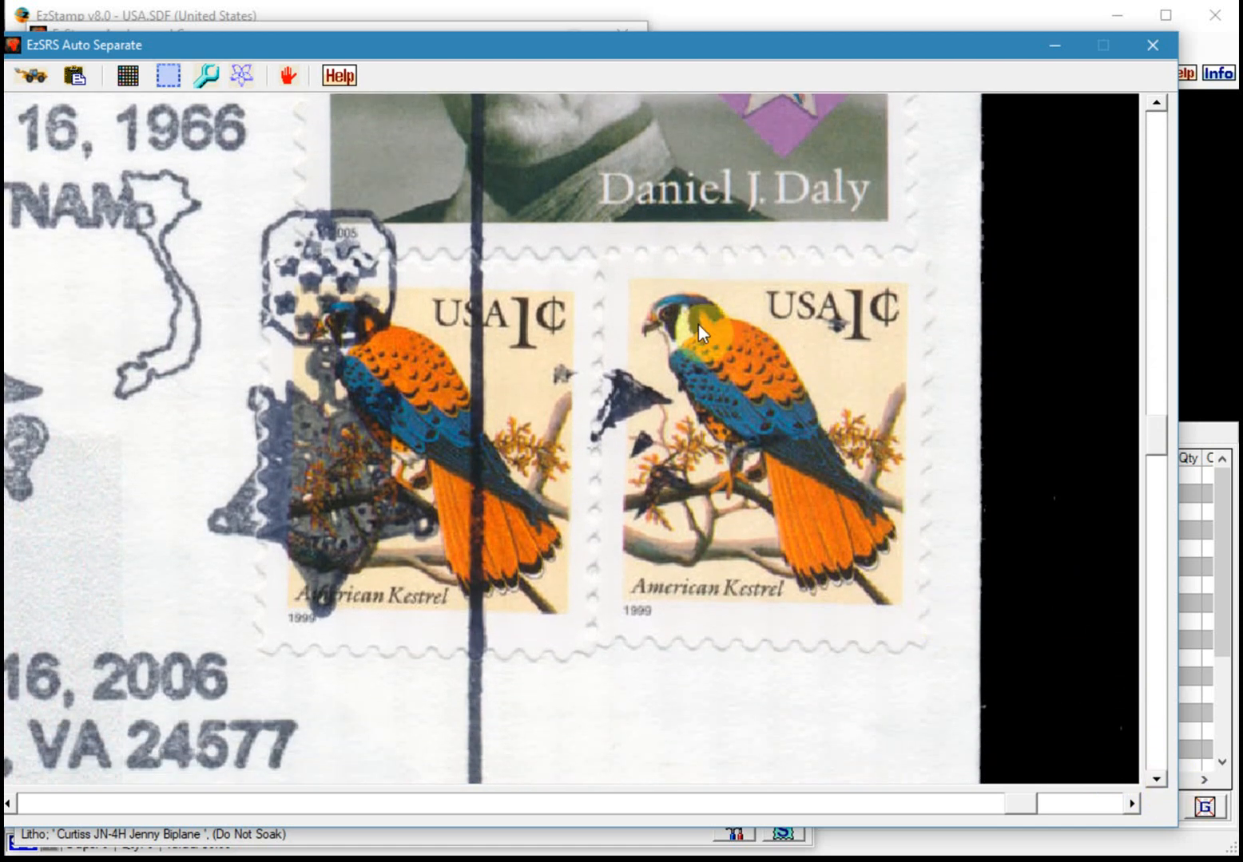
left_click(168, 75)
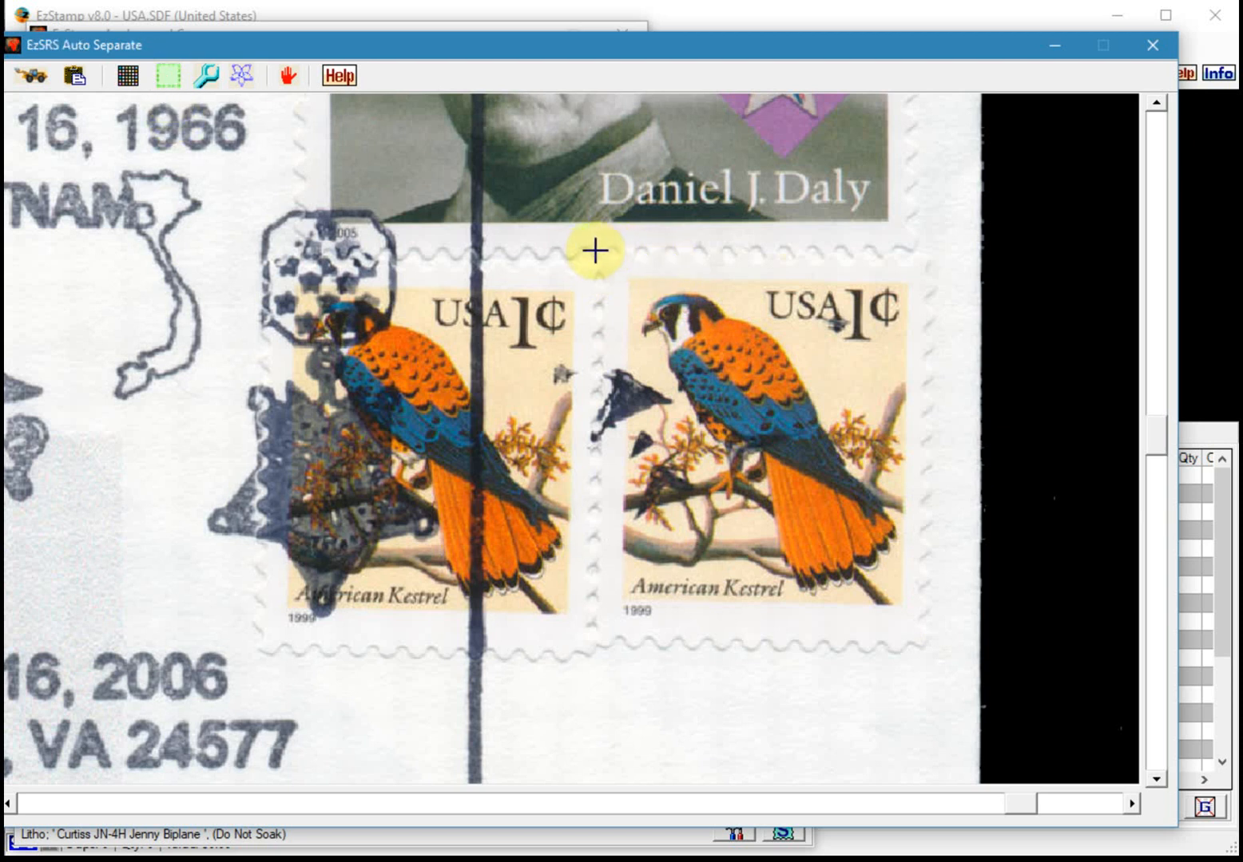
left_click_drag(596, 251, 928, 653)
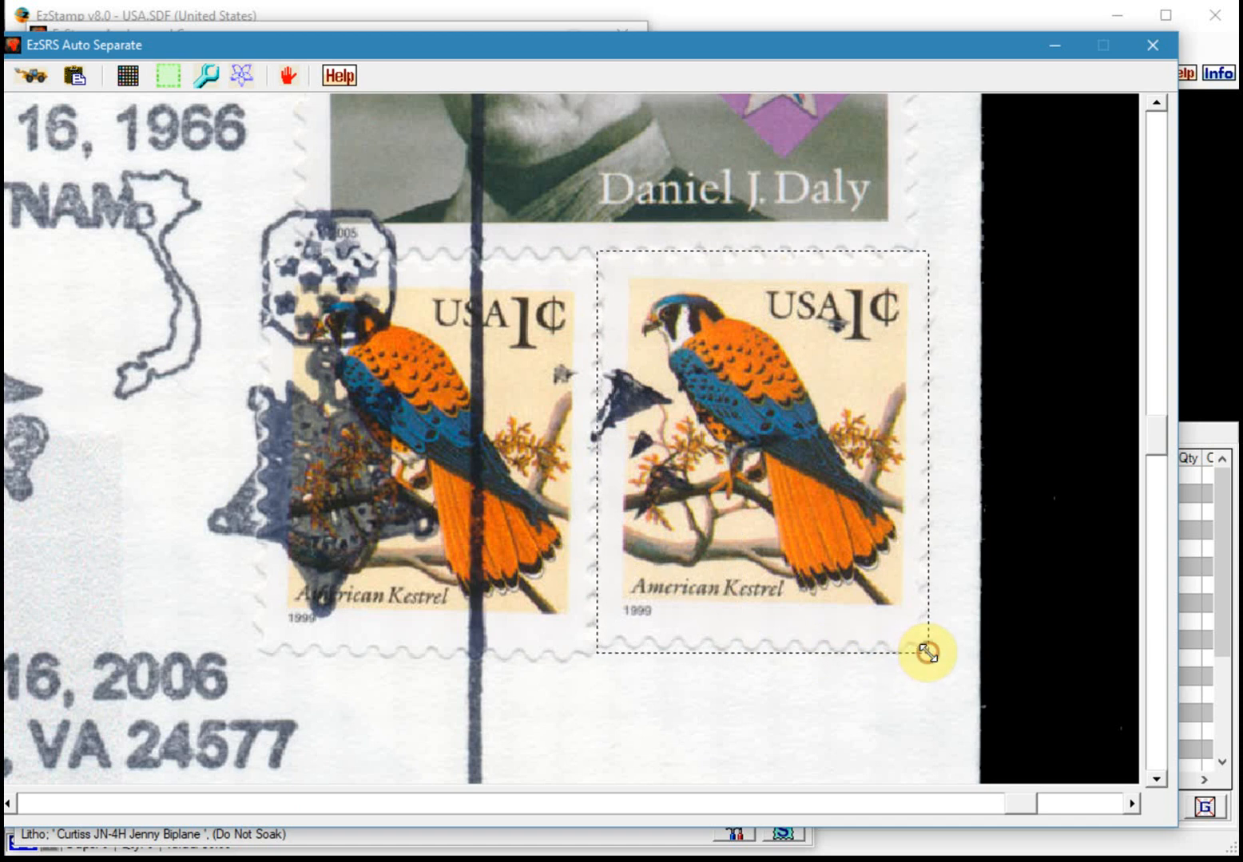
double_click(790, 482)
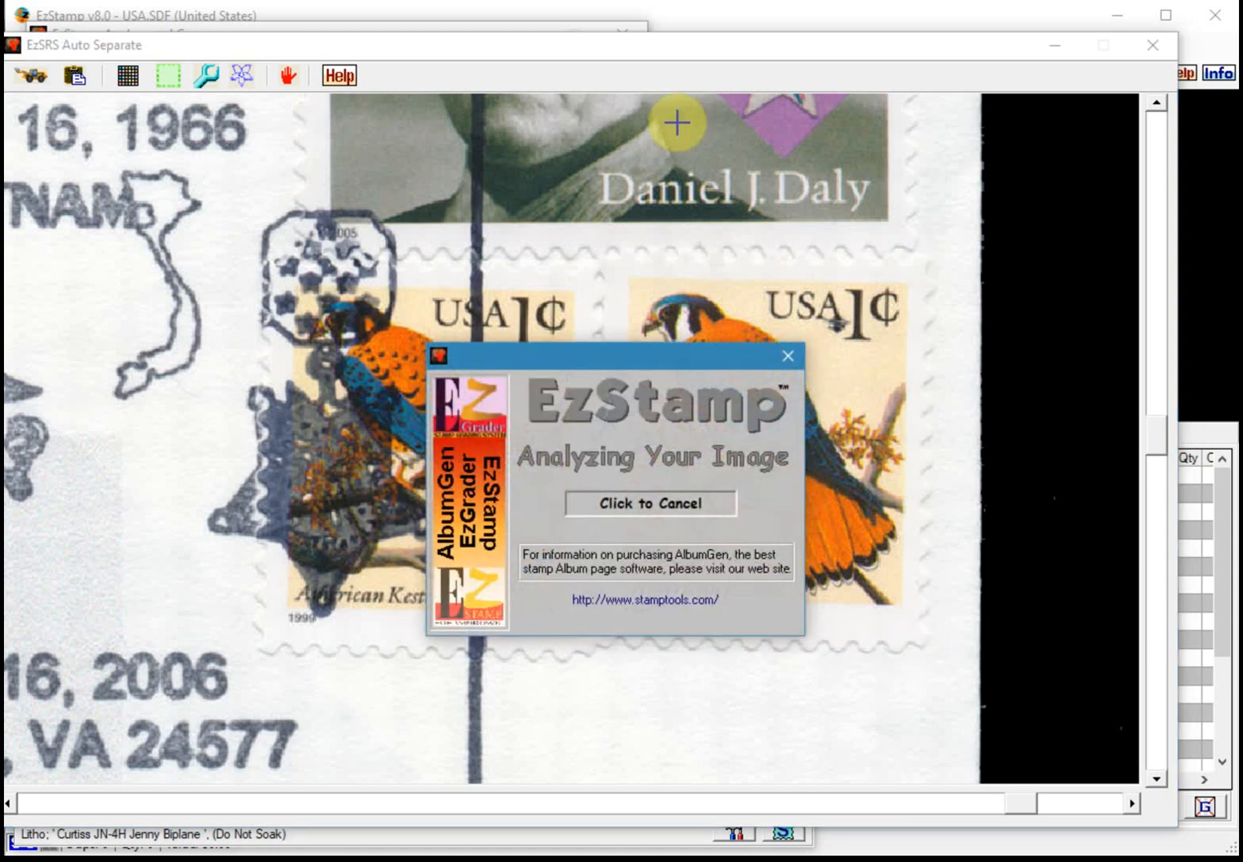
left_click_drag(629, 57, 698, 475)
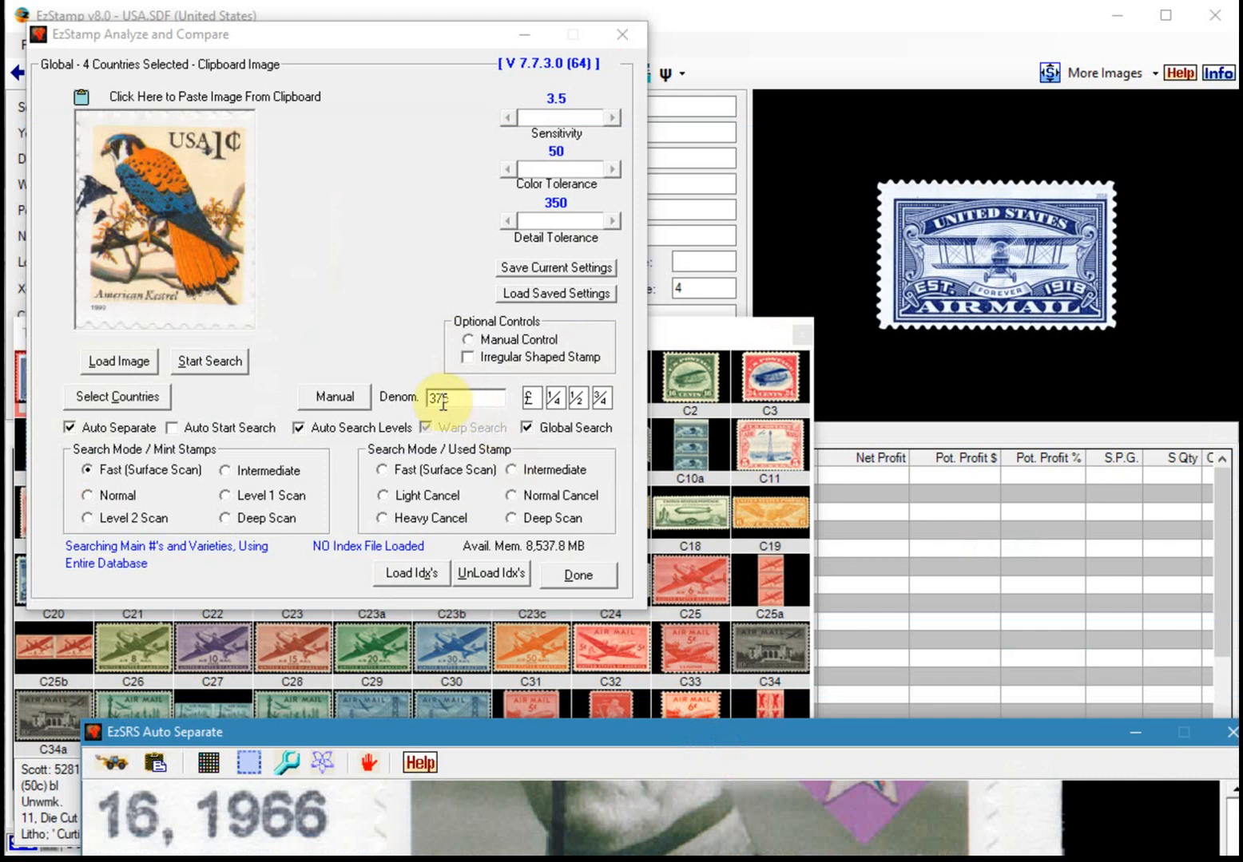
Search the selected countries for the American Kestrel stamp with denomination 1c, stopping the search once kestrel matches are listed
type("1c")
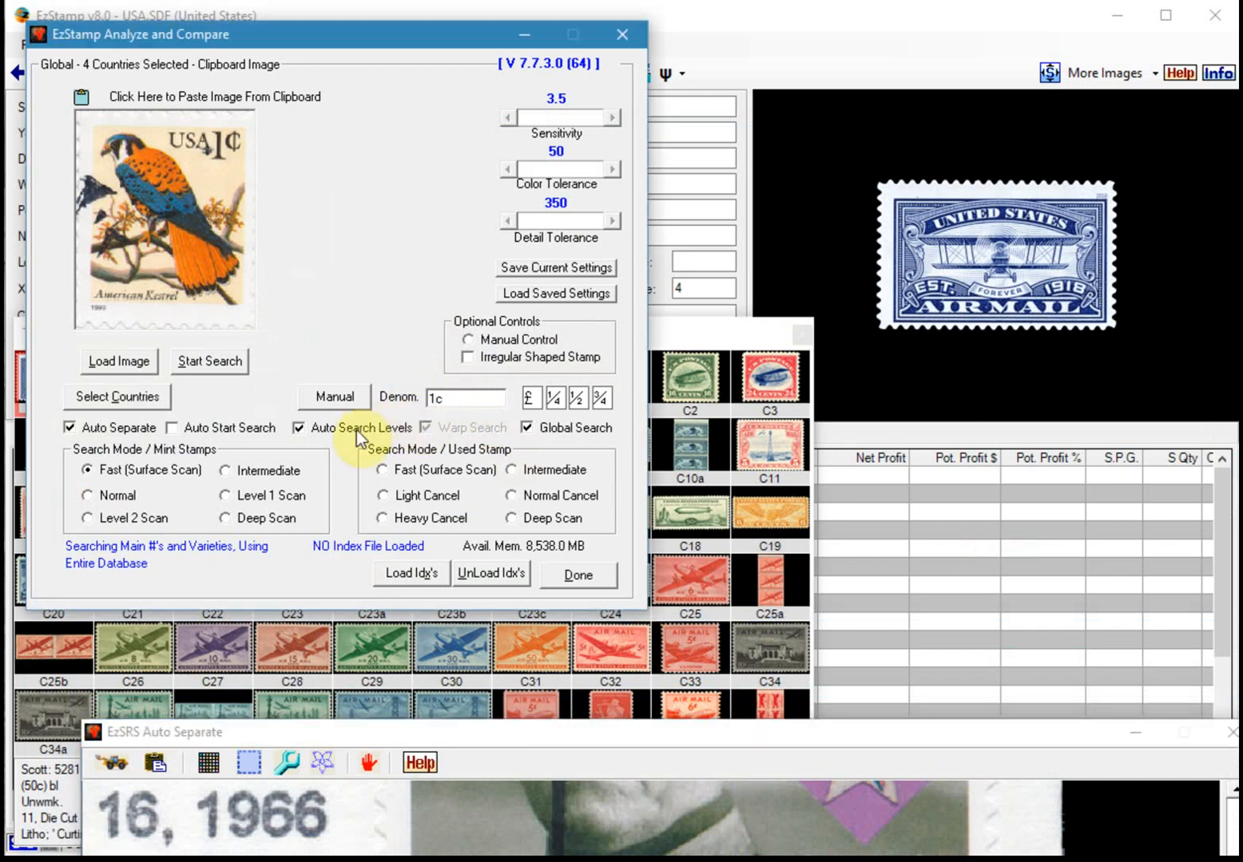
left_click(240, 361)
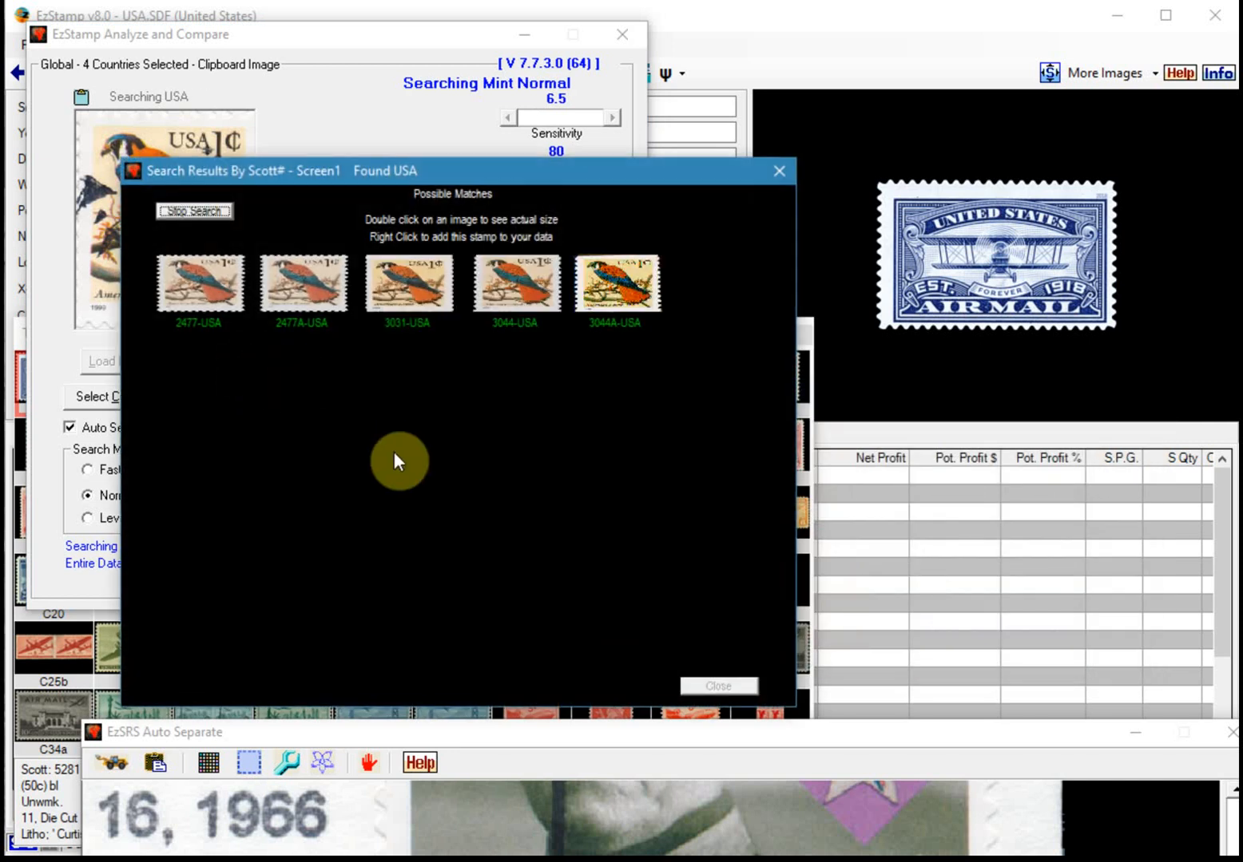
left_click(212, 213)
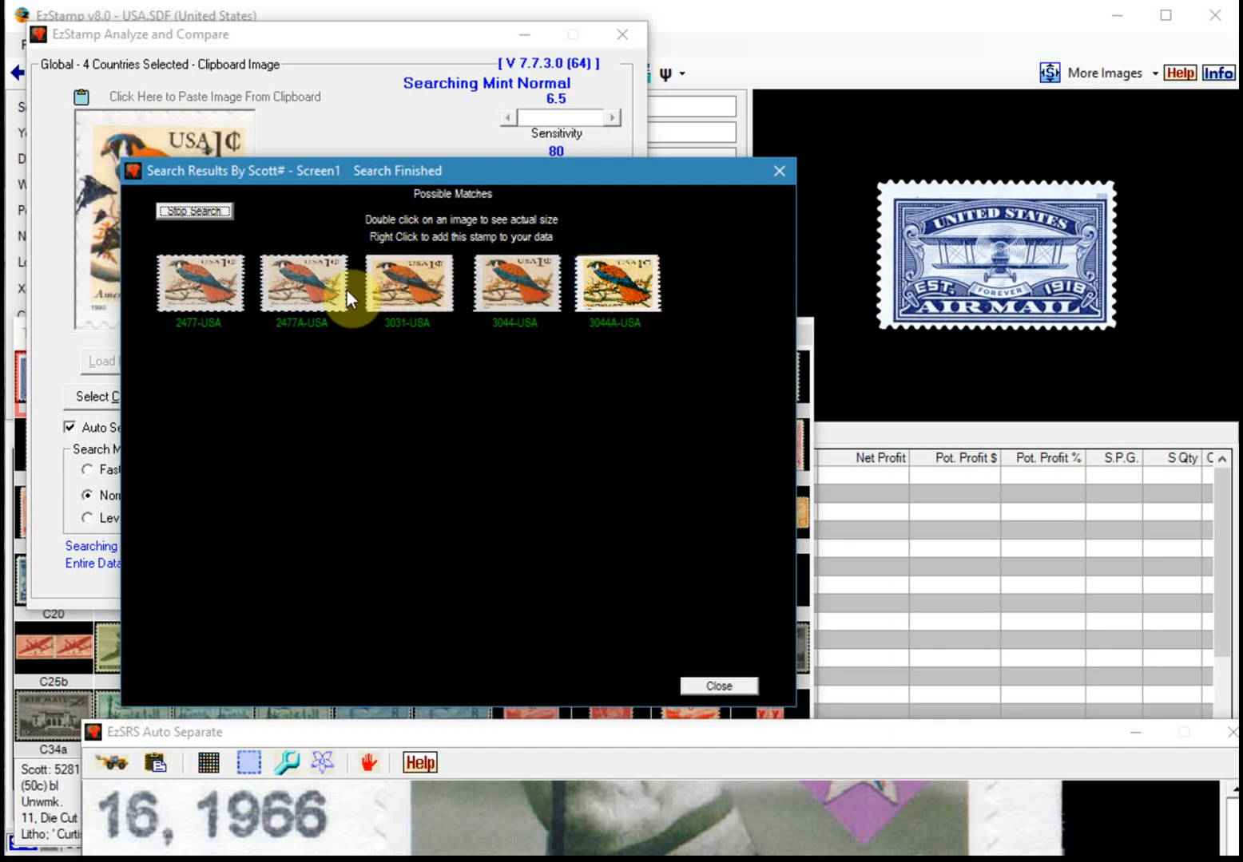
Add the kestrel matches 2477-USA, 2477A-USA, 3031-USA, 3044-USA and 3044A-USA to the collection data
right_click(194, 279)
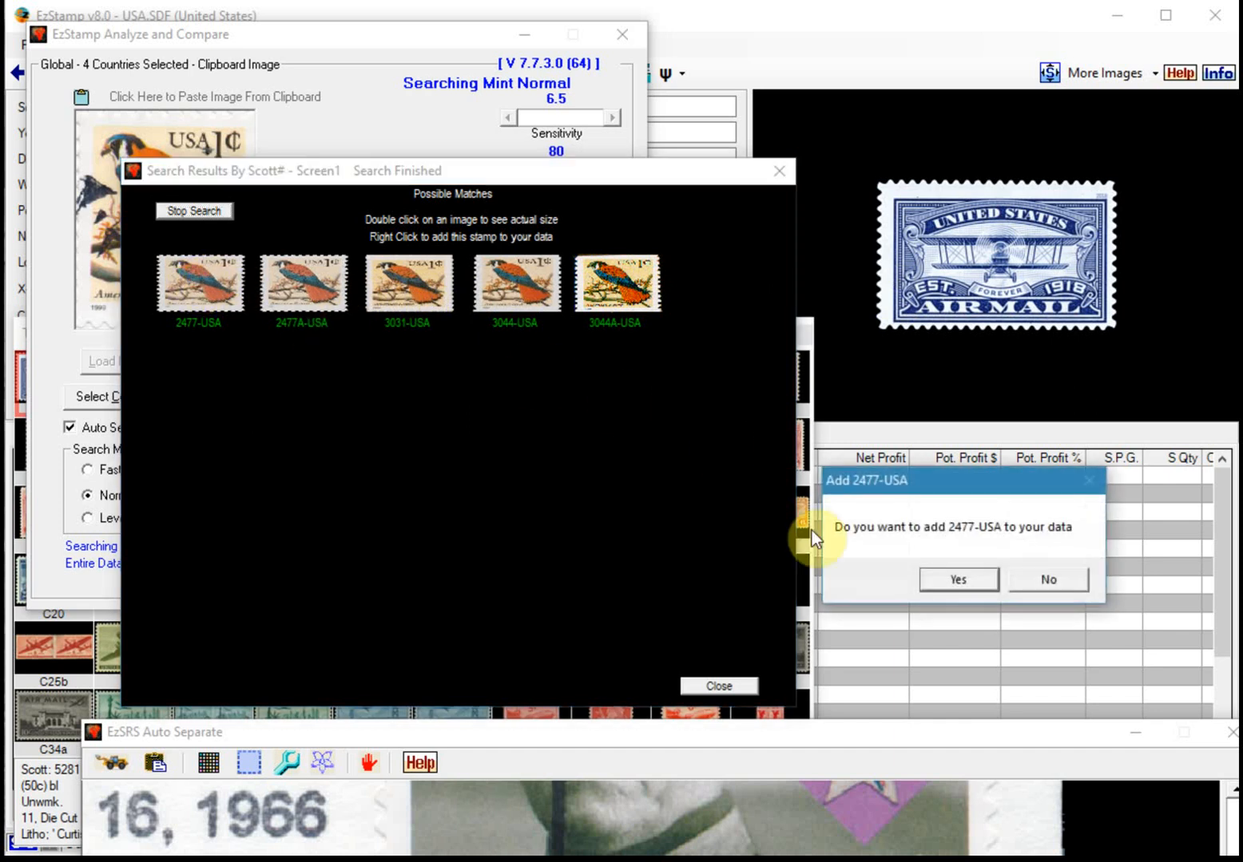
left_click(927, 579)
right_click(289, 271)
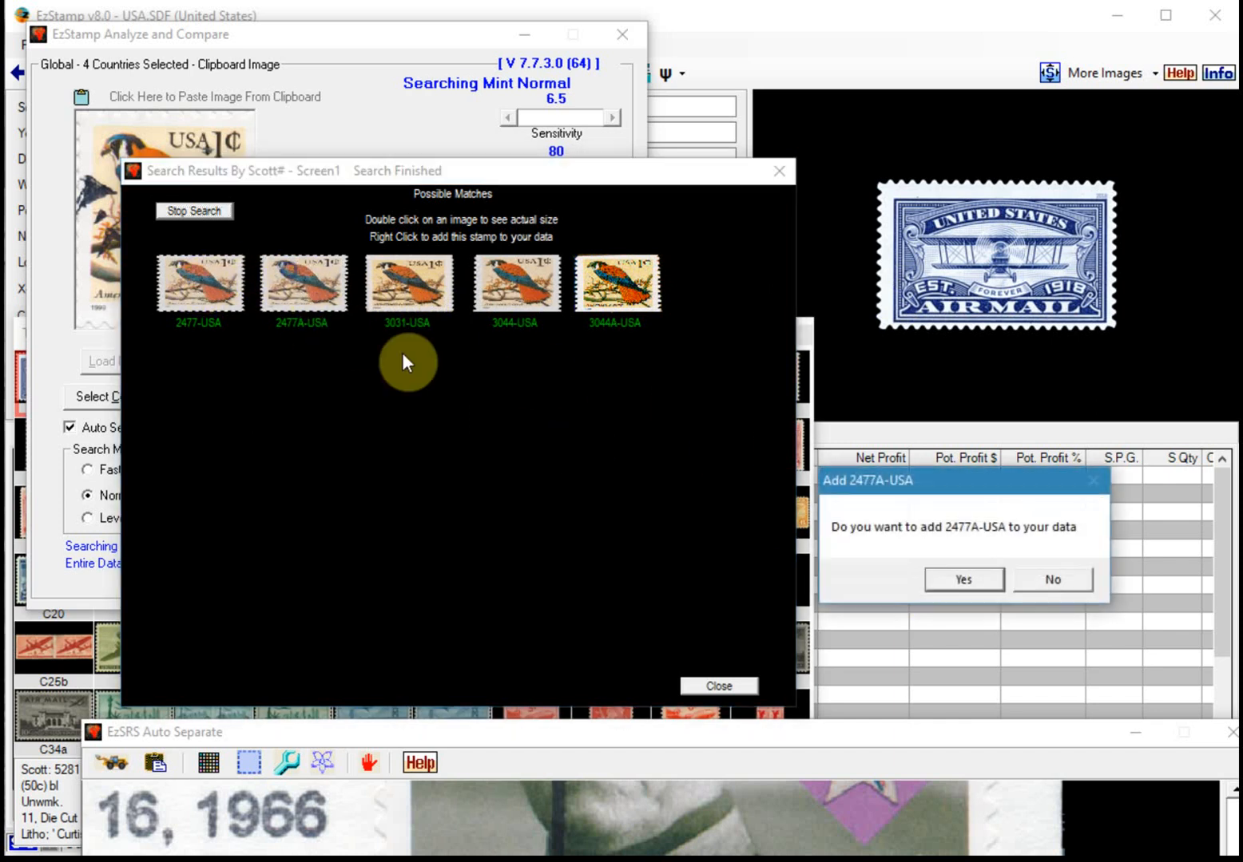
left_click(958, 576)
right_click(442, 302)
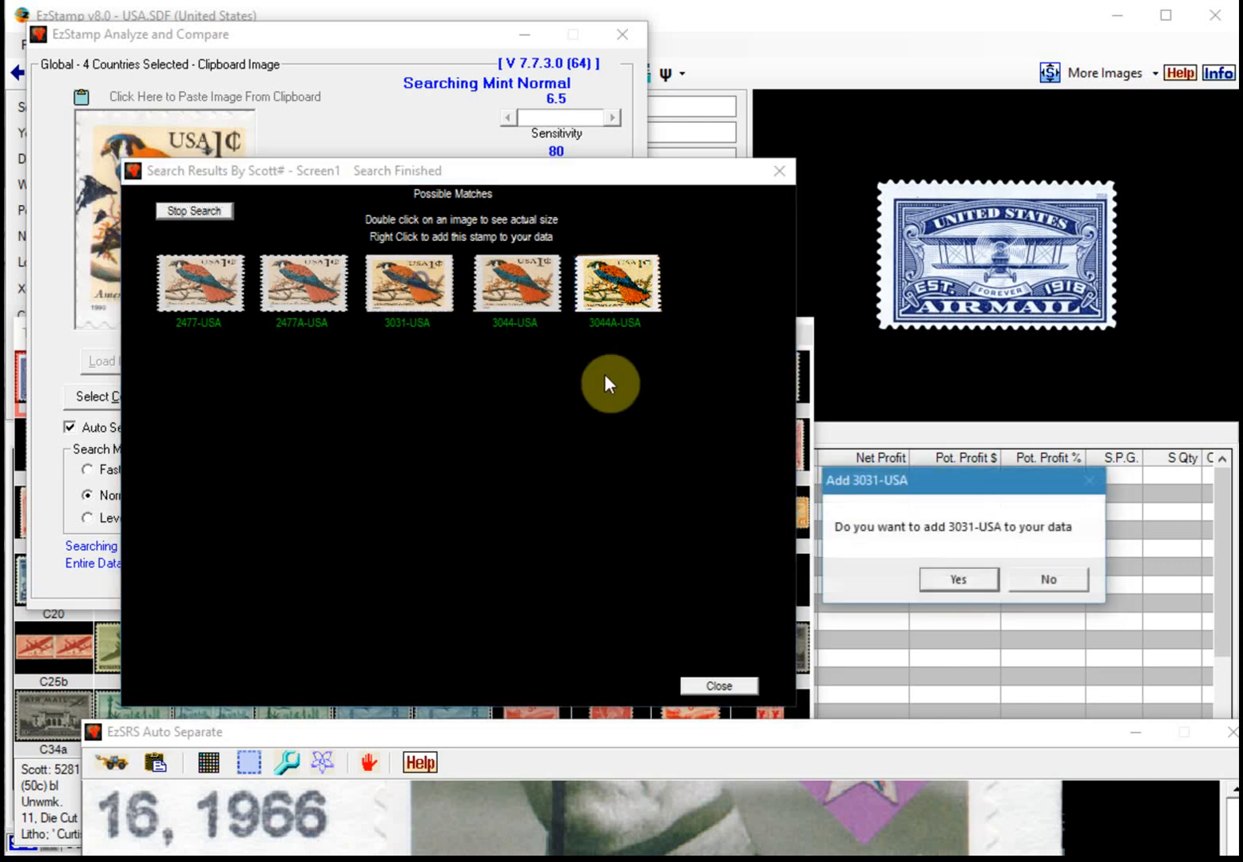
left_click(958, 579)
right_click(526, 288)
left_click(954, 577)
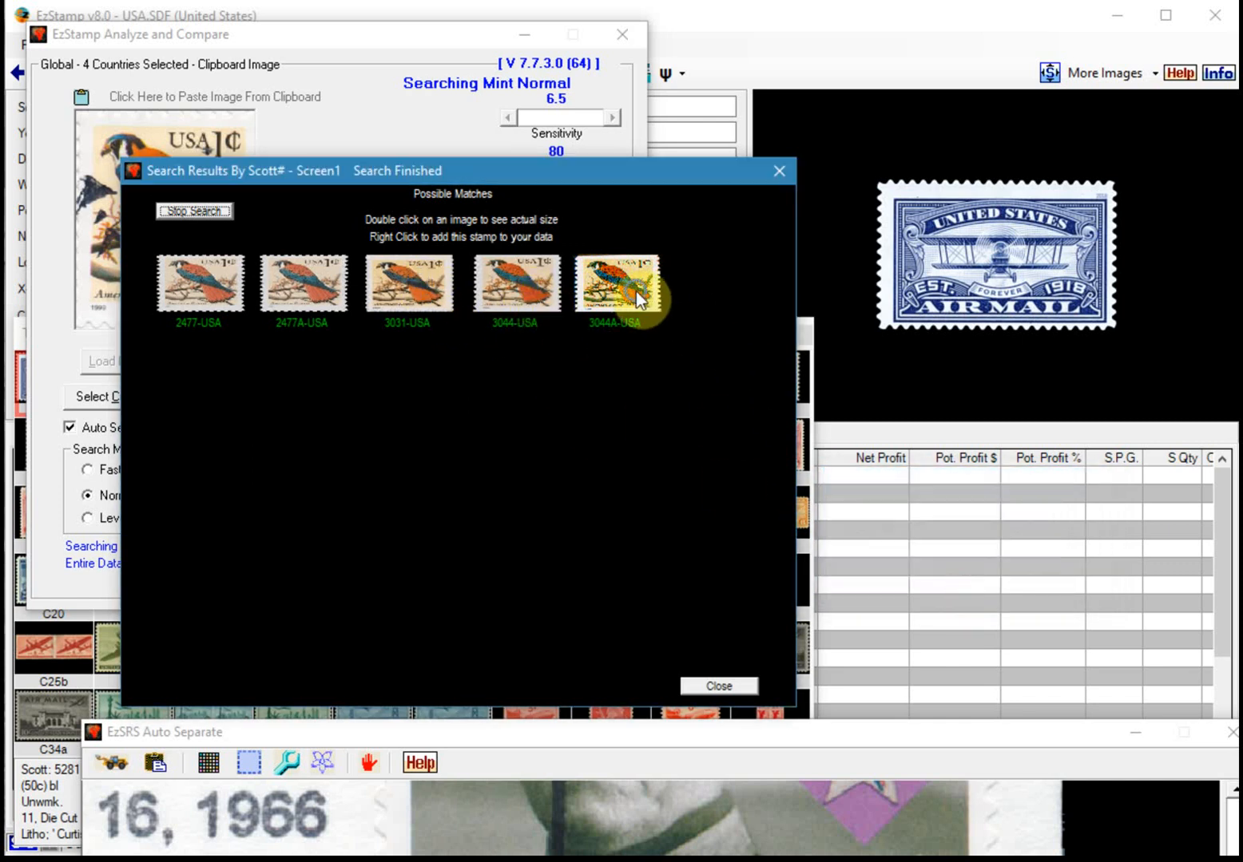
right_click(637, 290)
left_click(961, 579)
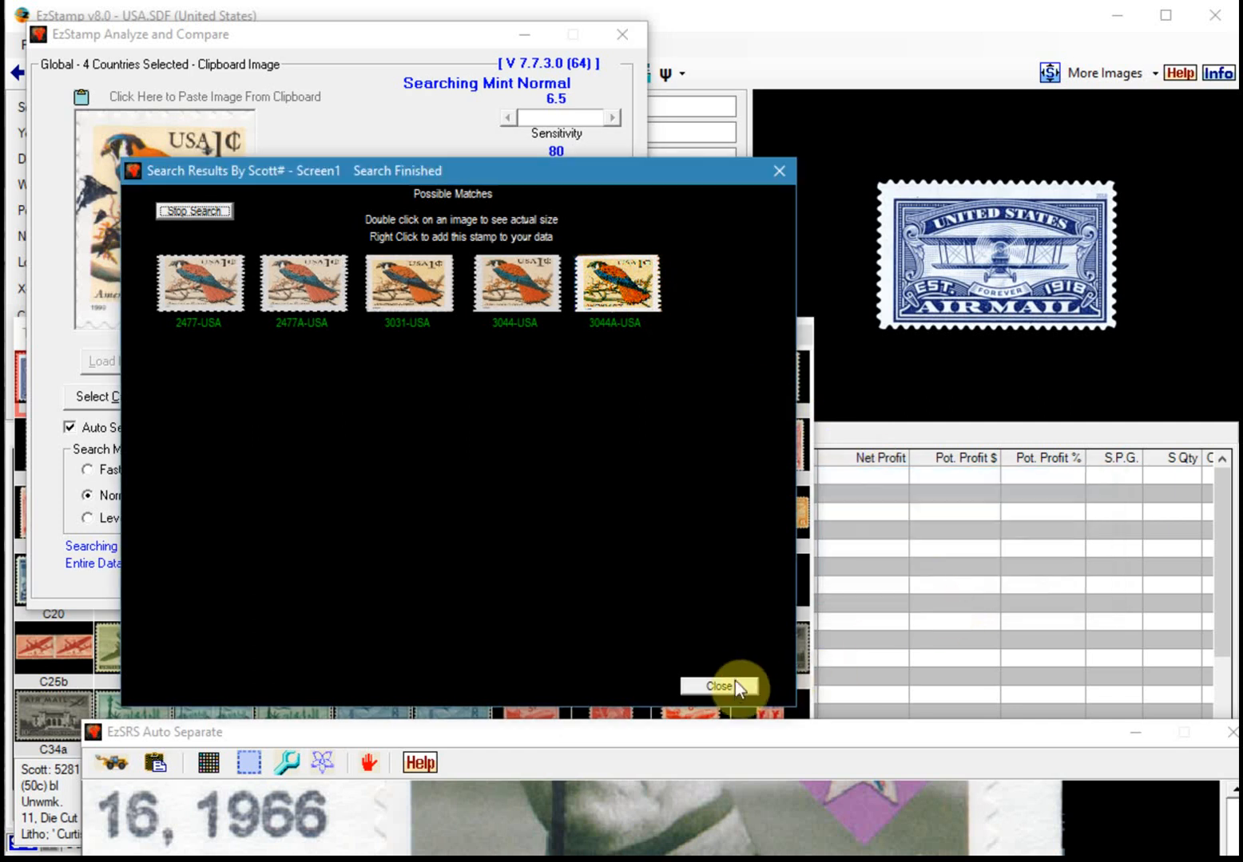
Close the kestrel results and bring the Canadian multi-stamp scan into full view in the separation window
left_click(730, 685)
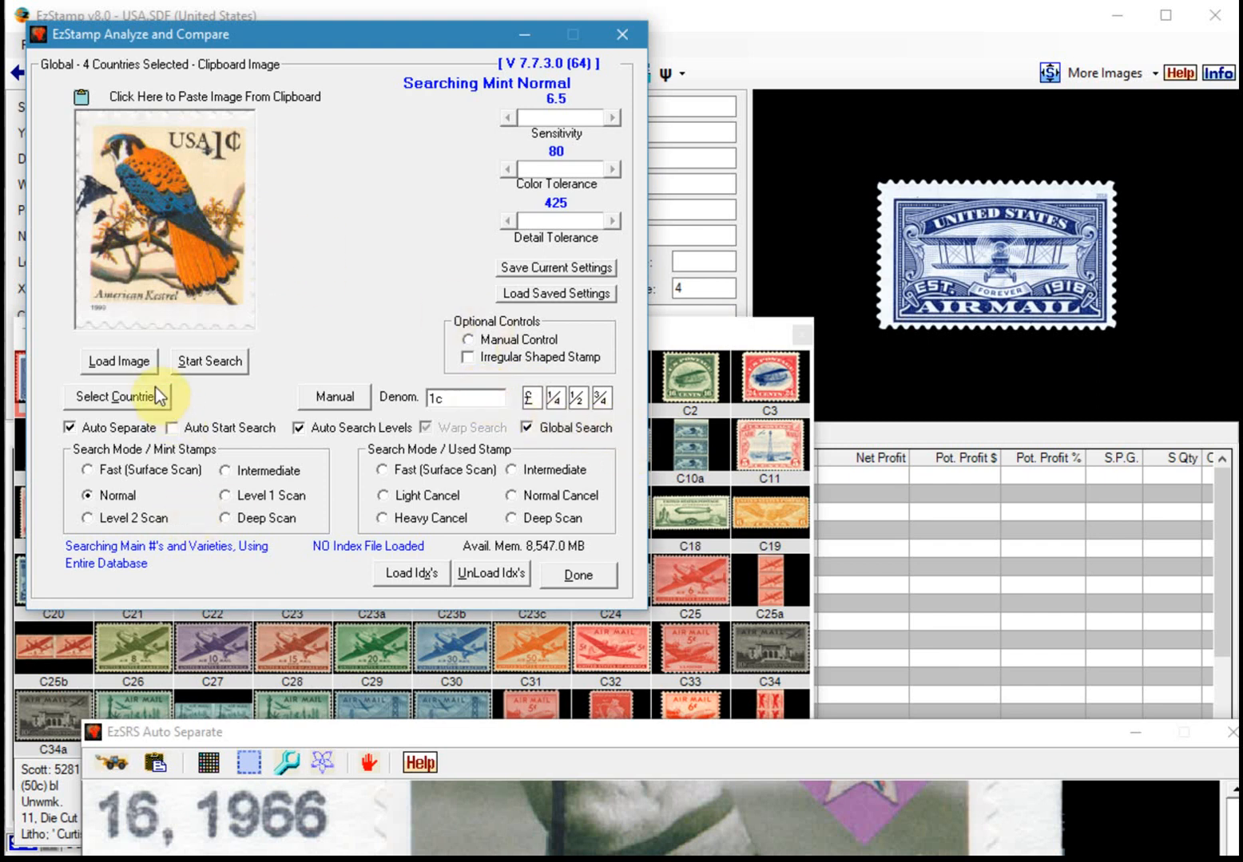
left_click(141, 360)
left_click_drag(551, 726, 550, 25)
left_click_drag(551, 492, 560, 489)
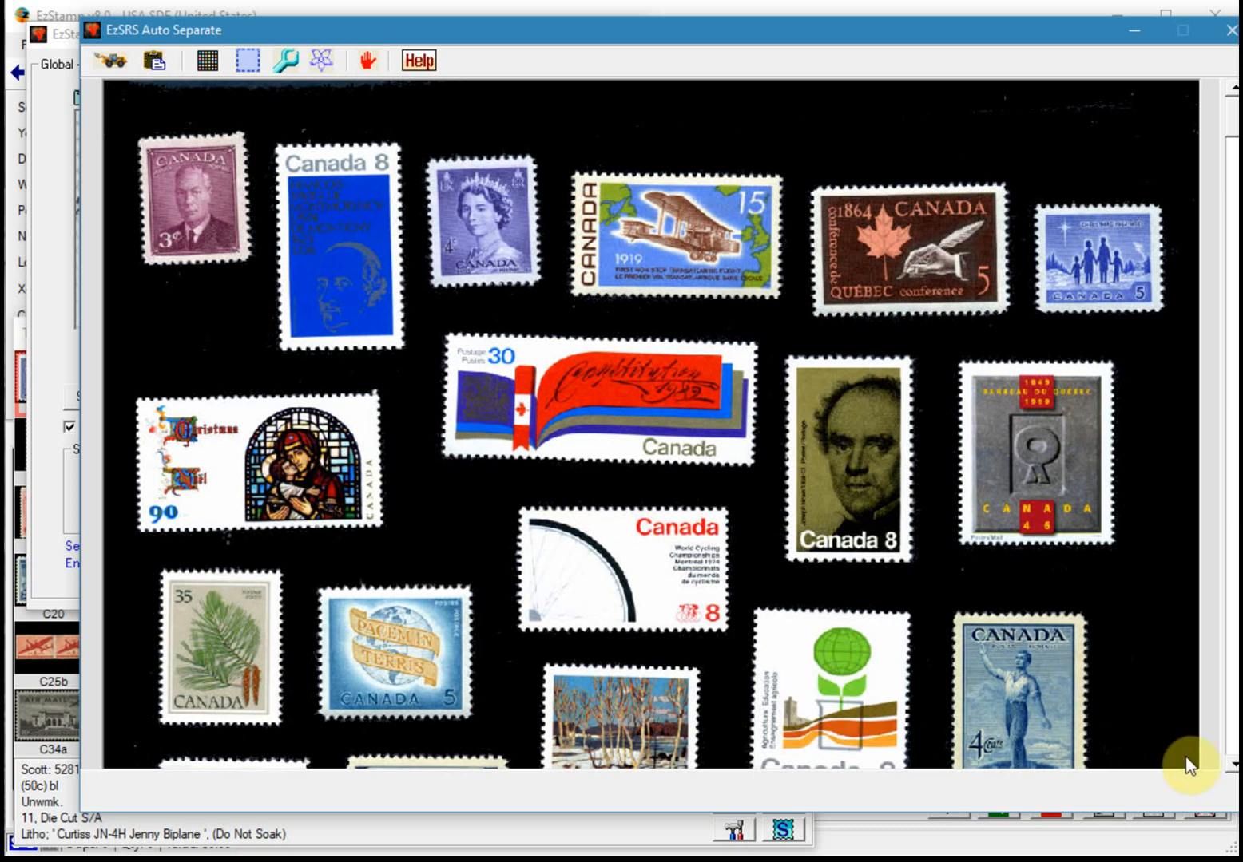
left_click_drag(900, 24, 824, 19)
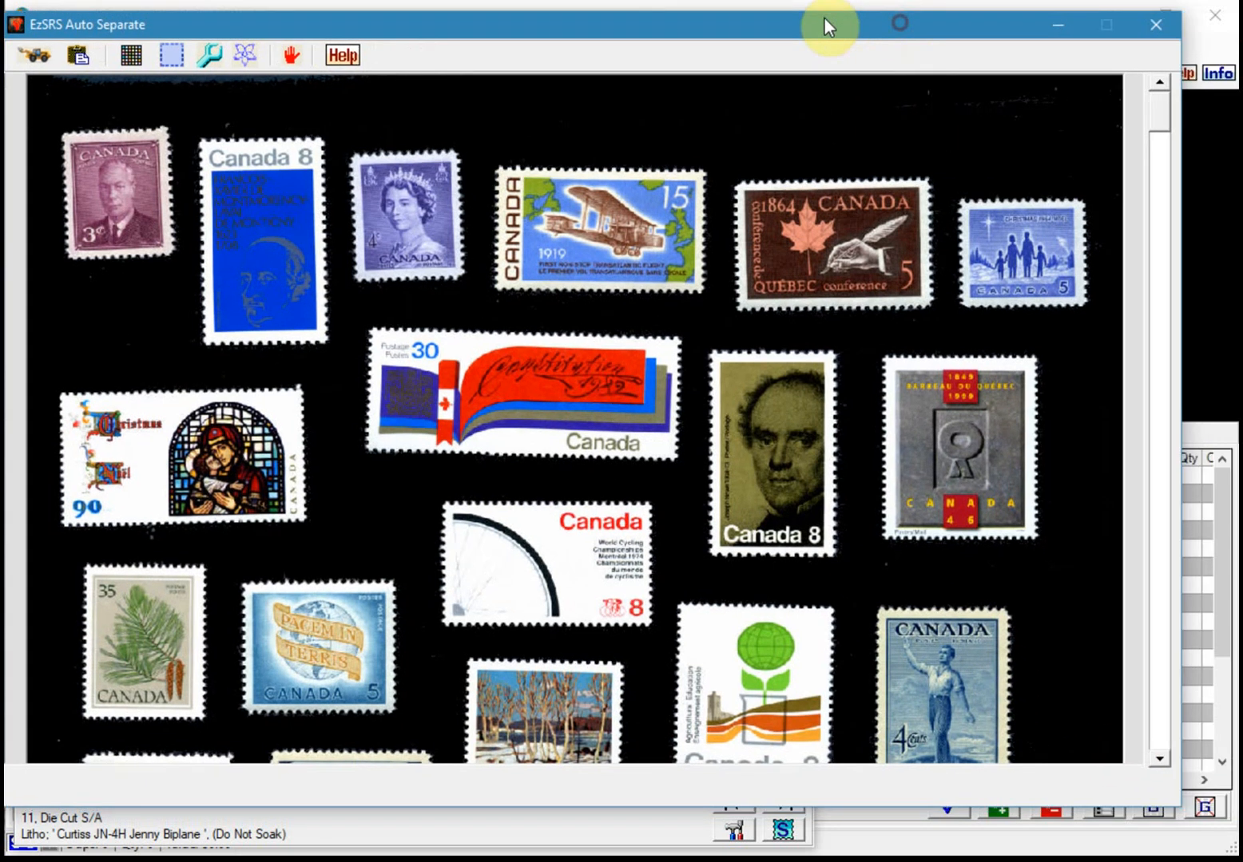
Crop the upper Canada 12 birch-tree stamp from the vertical pair, send it for analysis and uncover the search settings
left_click(1156, 664)
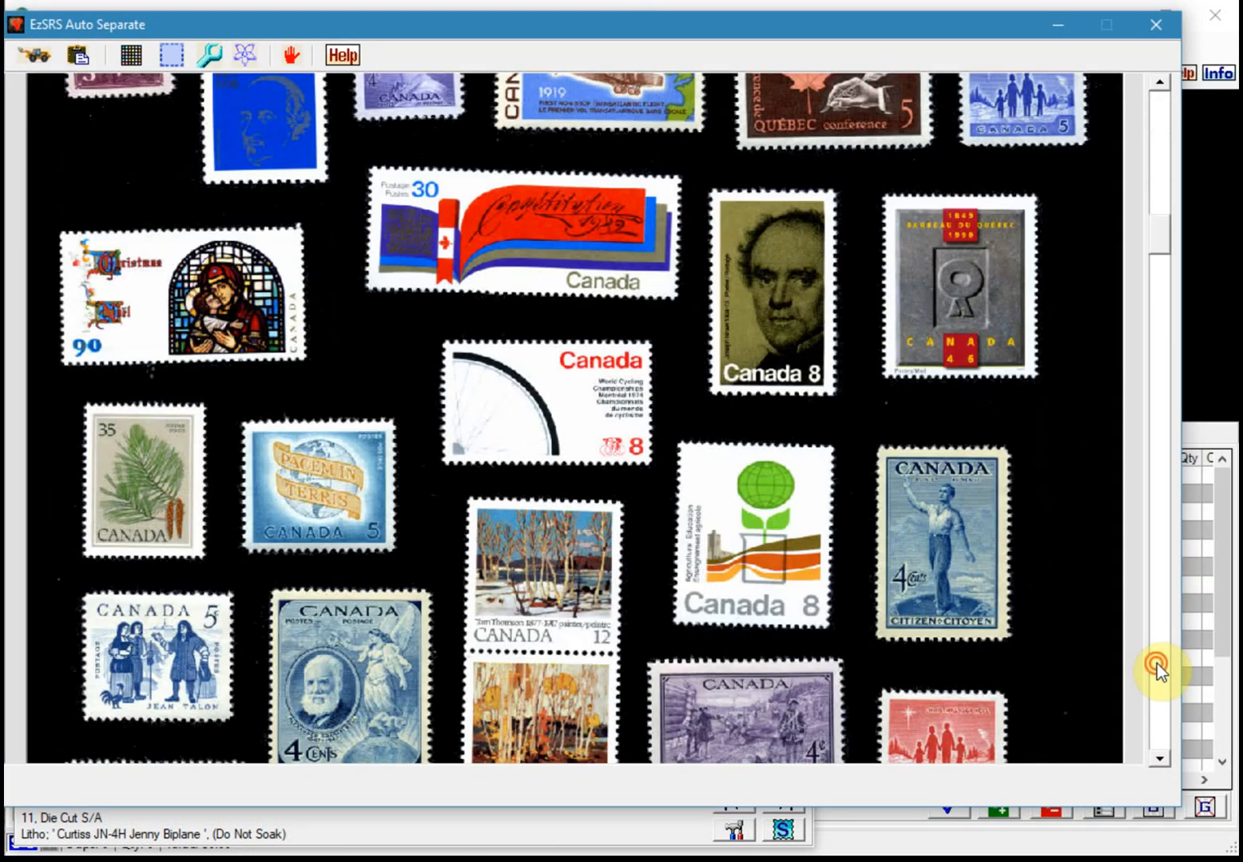
left_click(1156, 663)
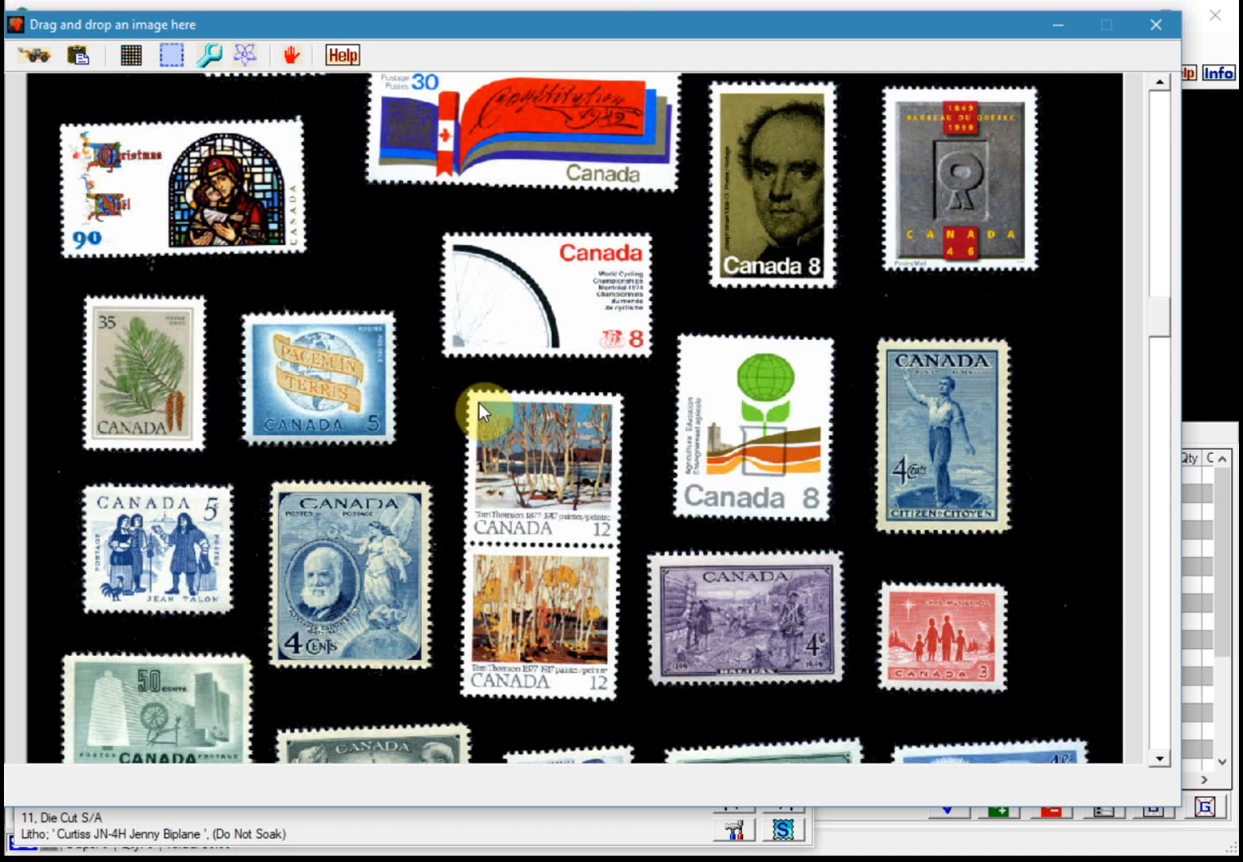
left_click(171, 55)
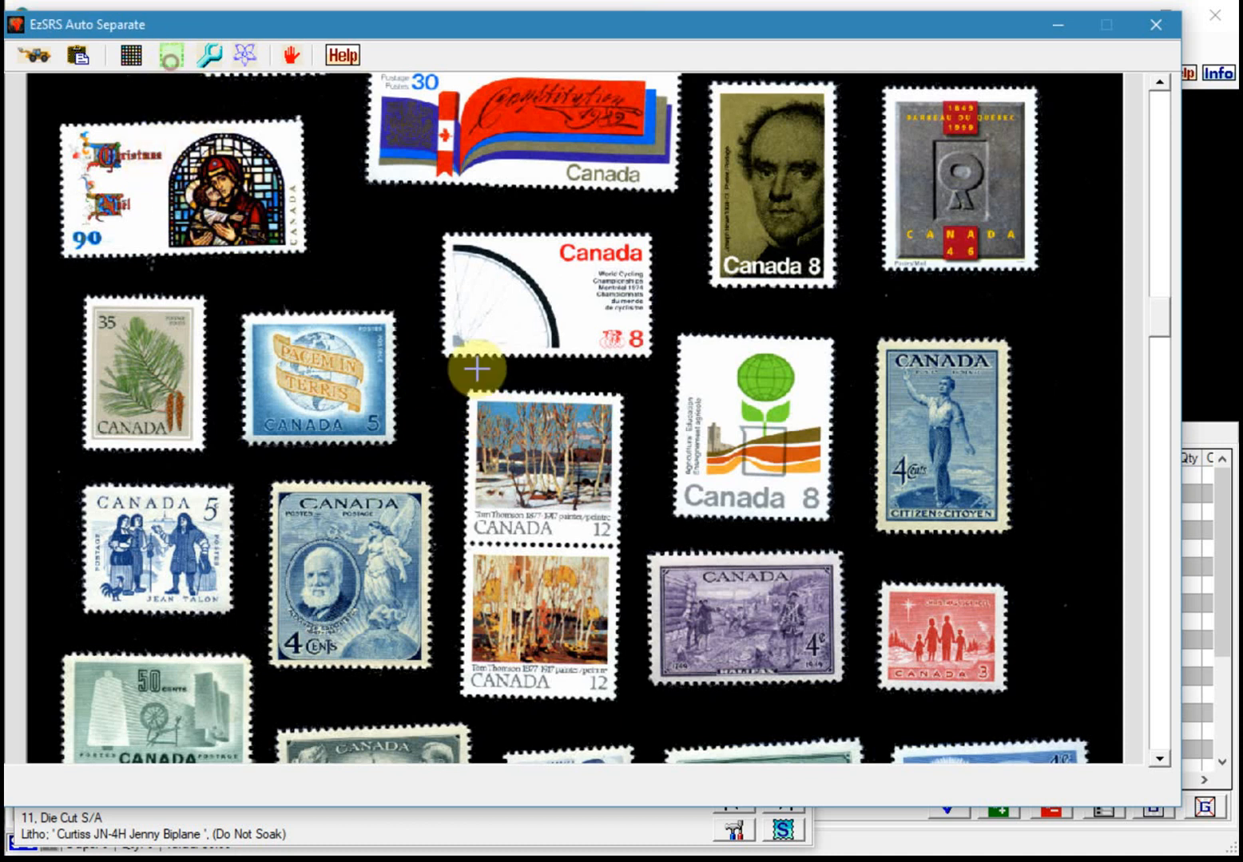
left_click_drag(462, 388, 601, 519)
left_click_drag(595, 29, 600, 564)
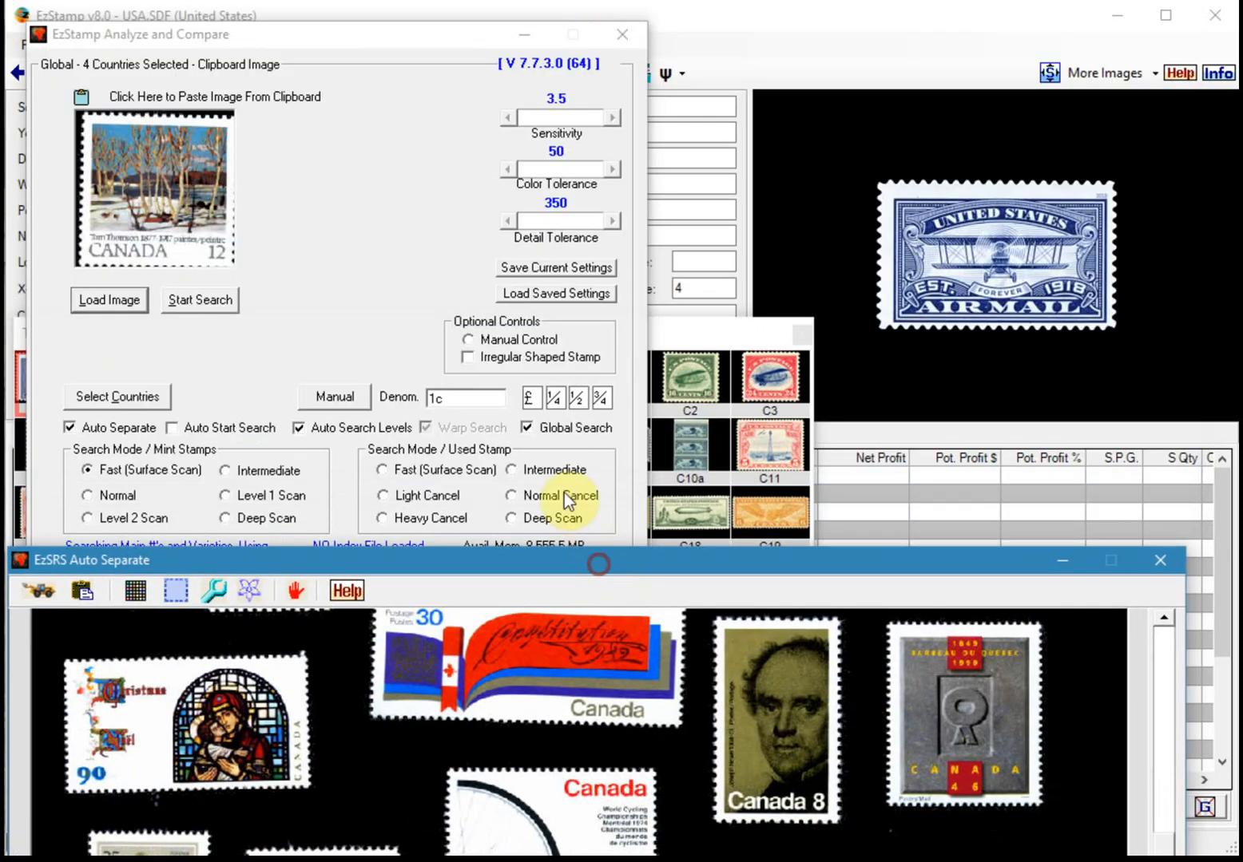
Search the selected countries for the Canada 12 stamp with denomination 12c and close the results
left_click(443, 391)
type("2")
left_click(209, 304)
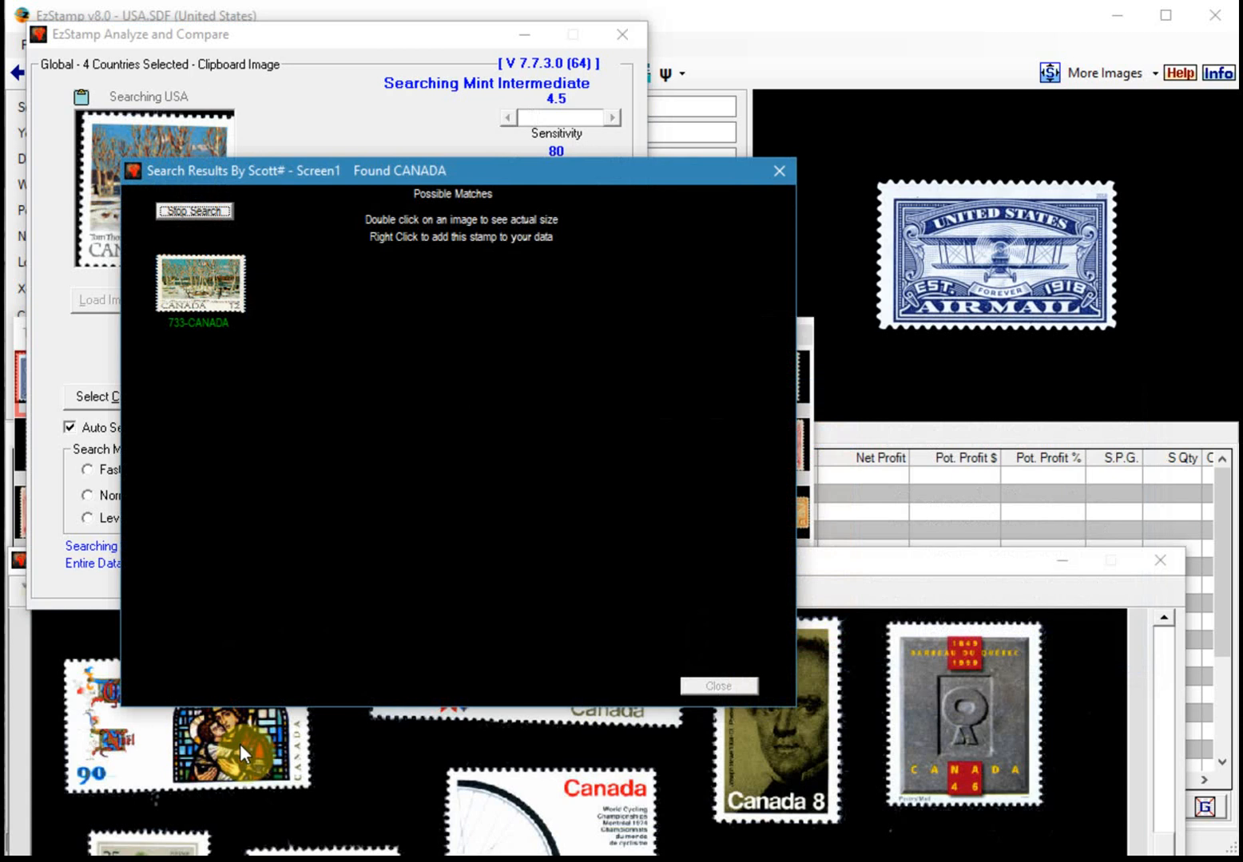
left_click(724, 686)
On the Canadian cover scan, erase the paper remnants above the Canada 17 and Canada 32 stamps and the selvage beside the duck pair with the area-cleaning tool
left_click_drag(837, 569, 870, 83)
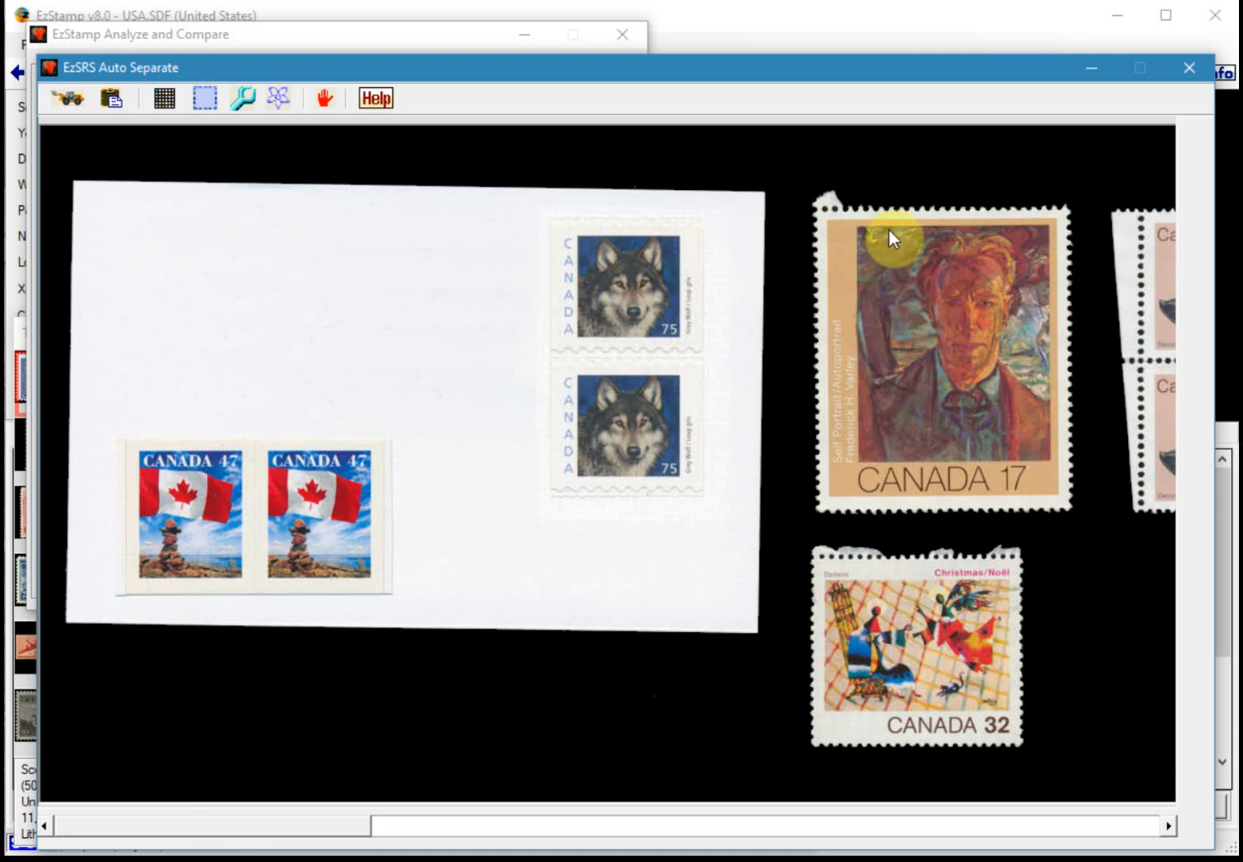
left_click(247, 90)
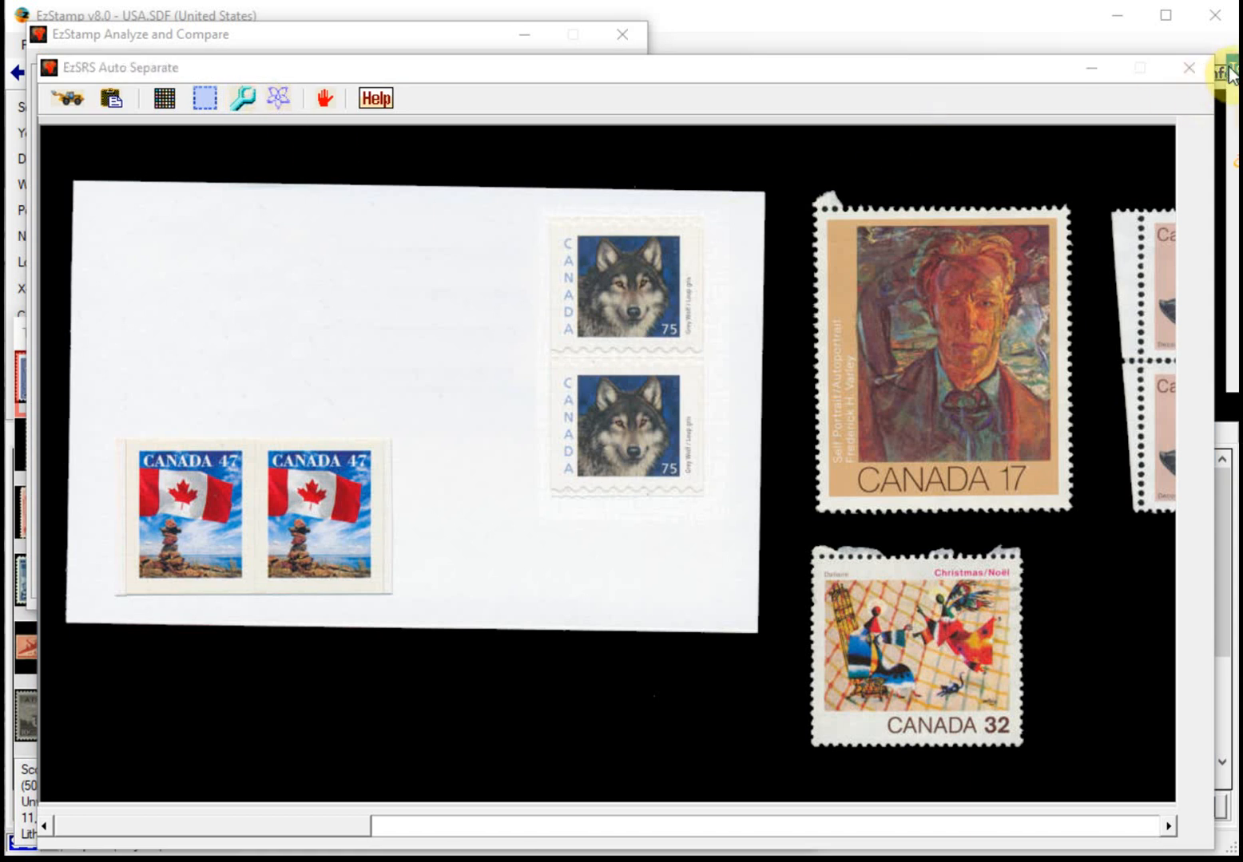
left_click_drag(1230, 84, 572, 240)
left_click(551, 391)
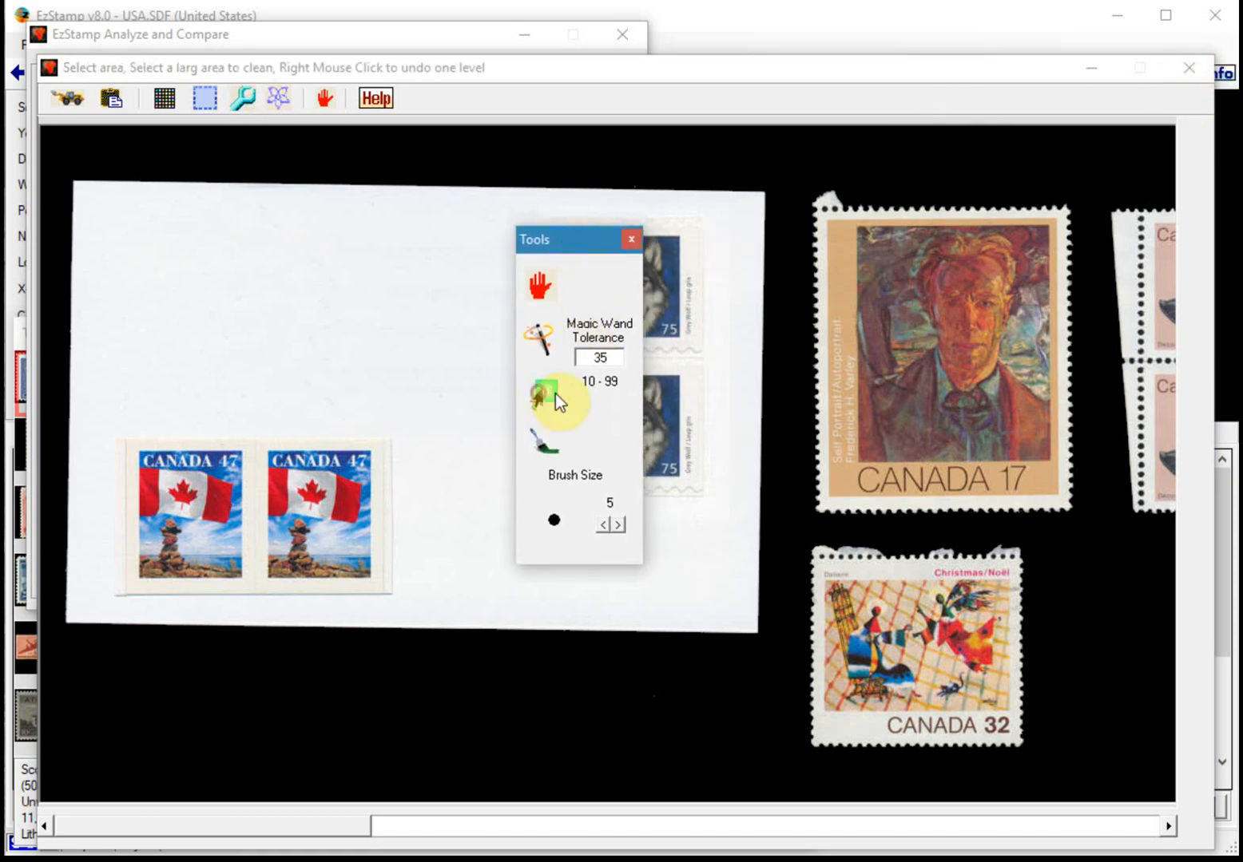
left_click_drag(801, 175, 862, 221)
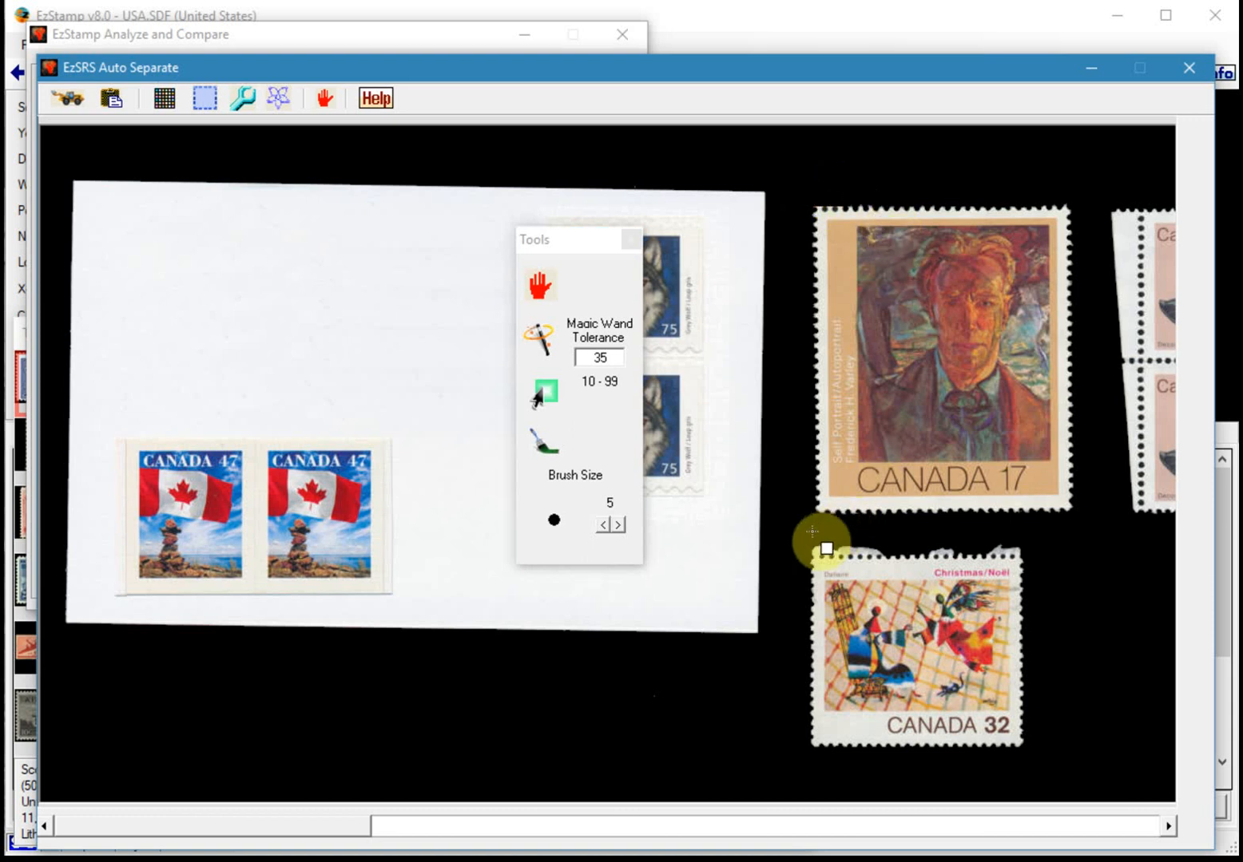
left_click_drag(801, 529, 1028, 551)
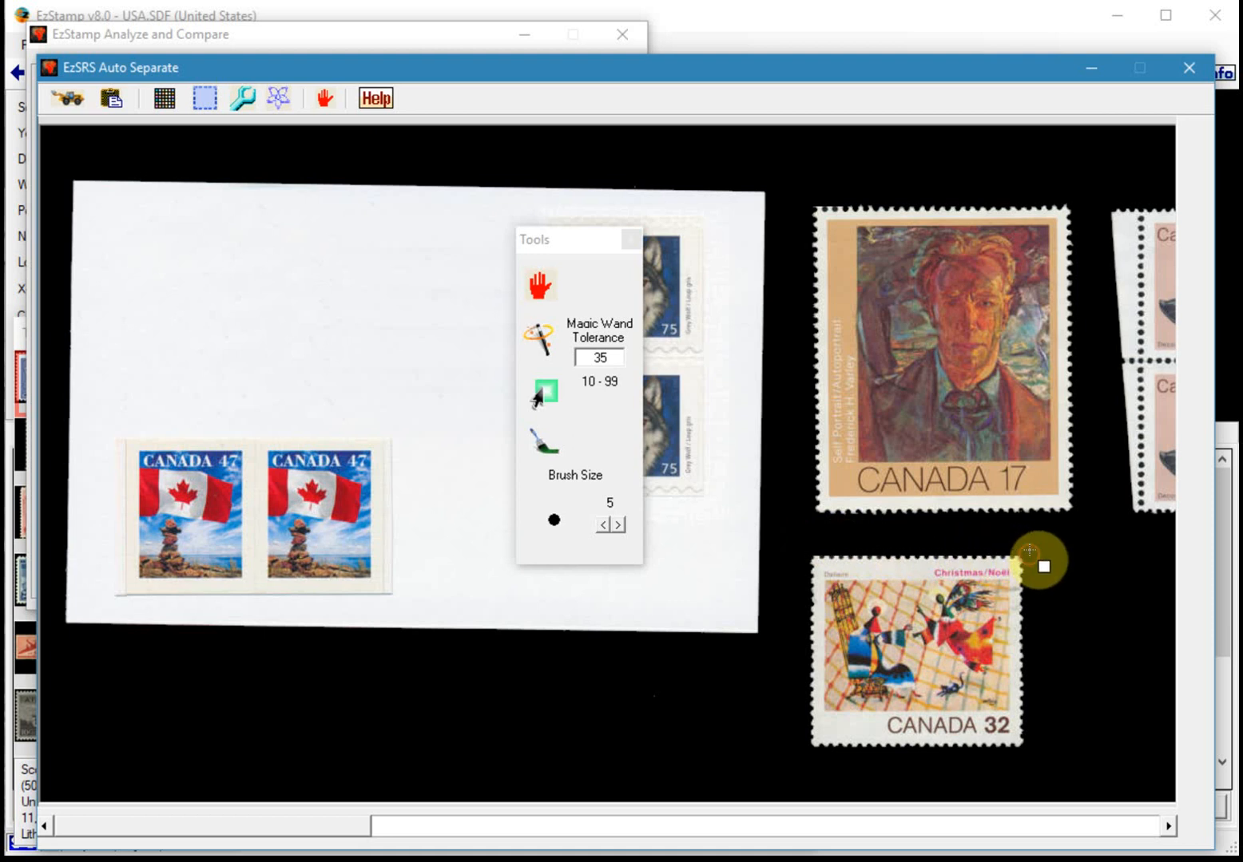
left_click_drag(1098, 195, 1141, 529)
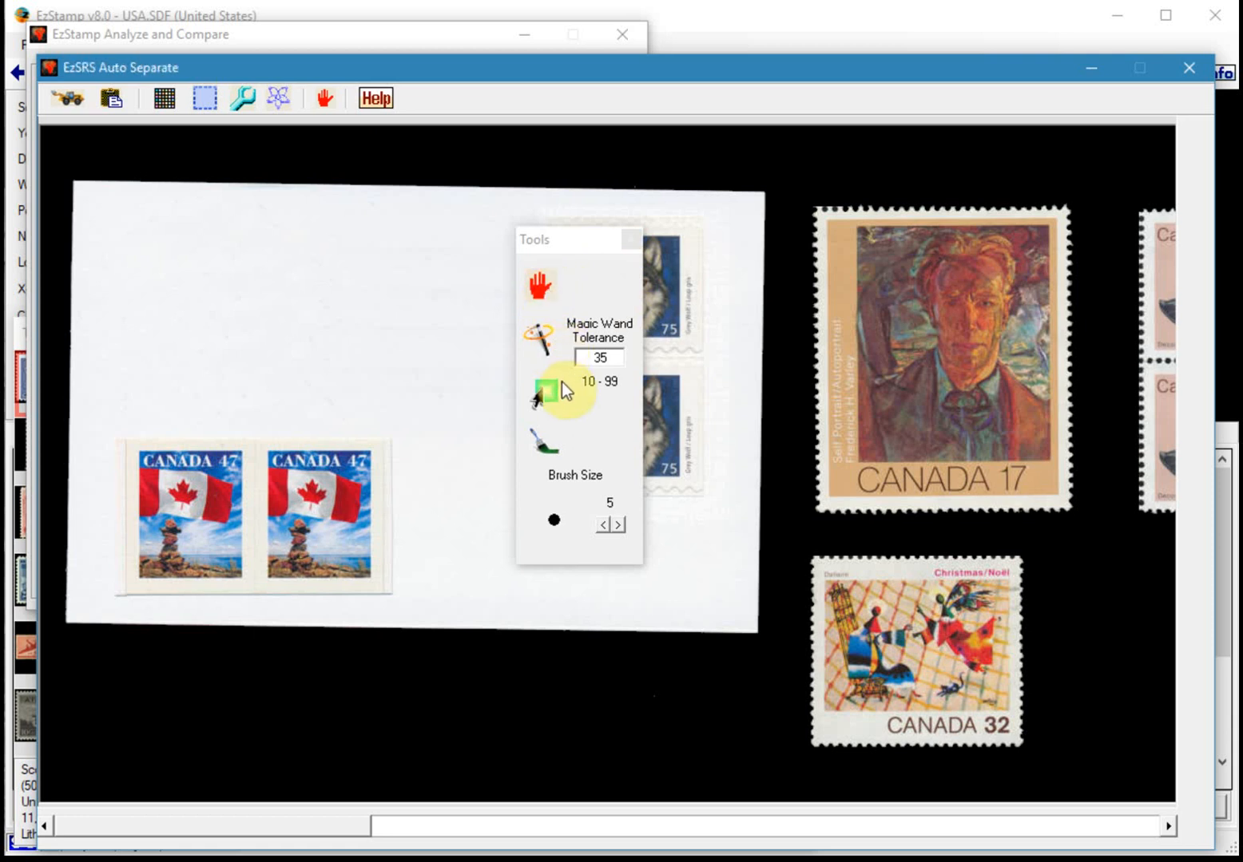
left_click(545, 289)
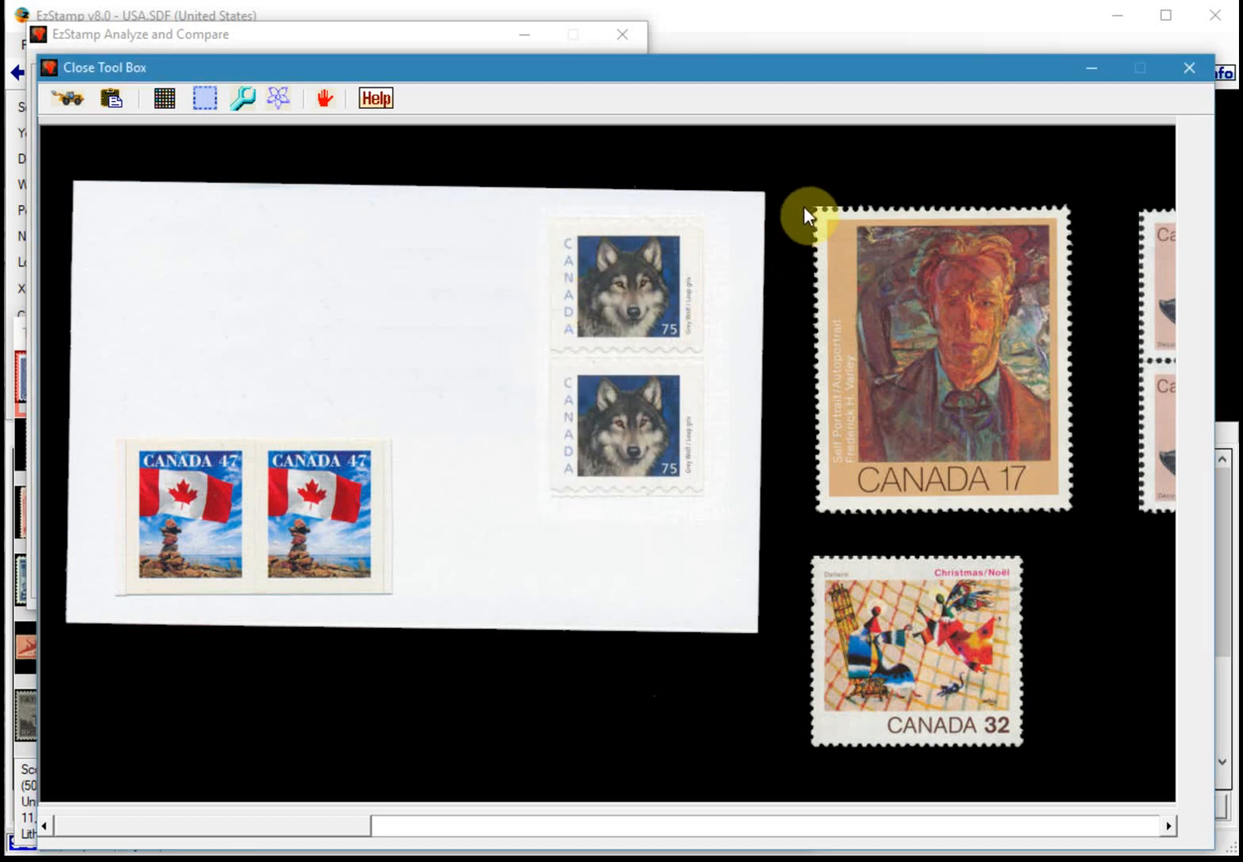
Crop the cleaned Canada 17 self-portrait stamp, send it for analysis and uncover the search settings
left_click(209, 100)
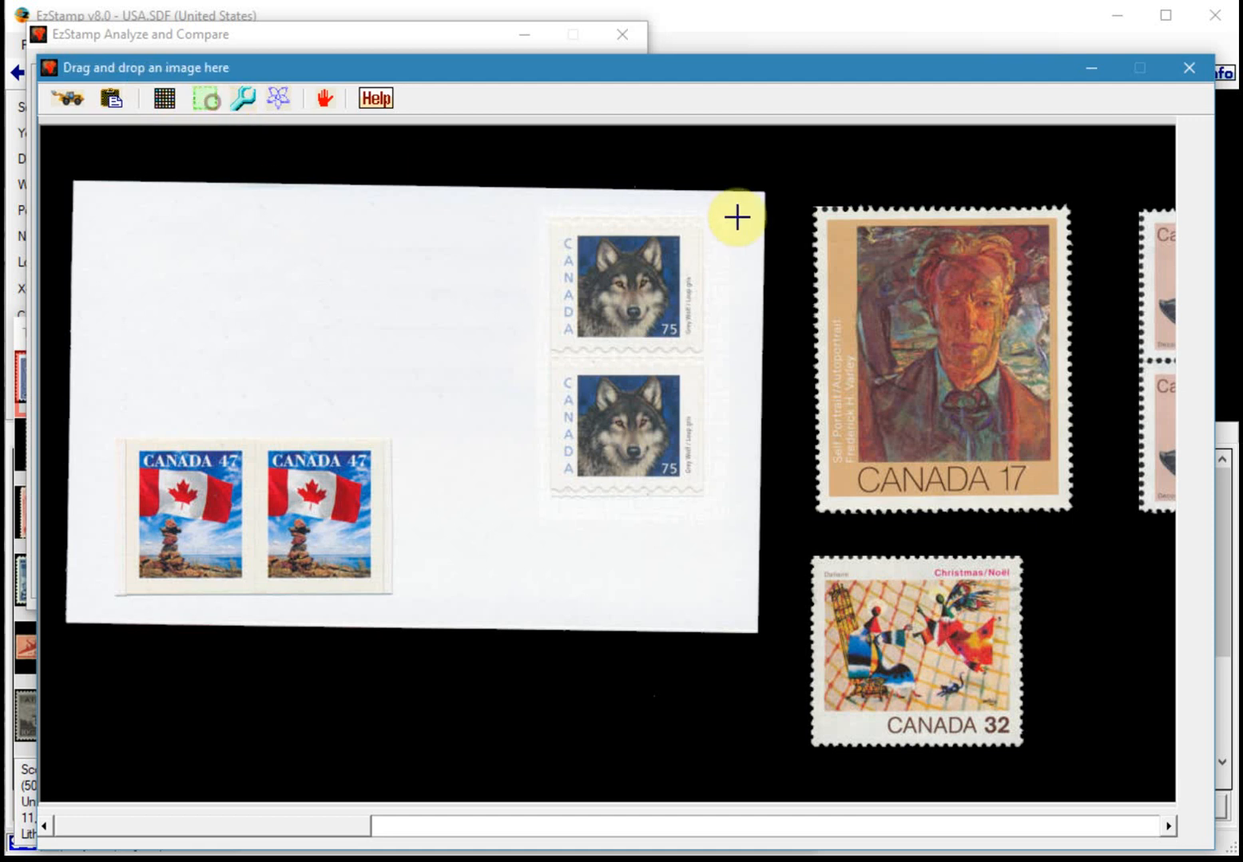
left_click_drag(807, 206, 1077, 514)
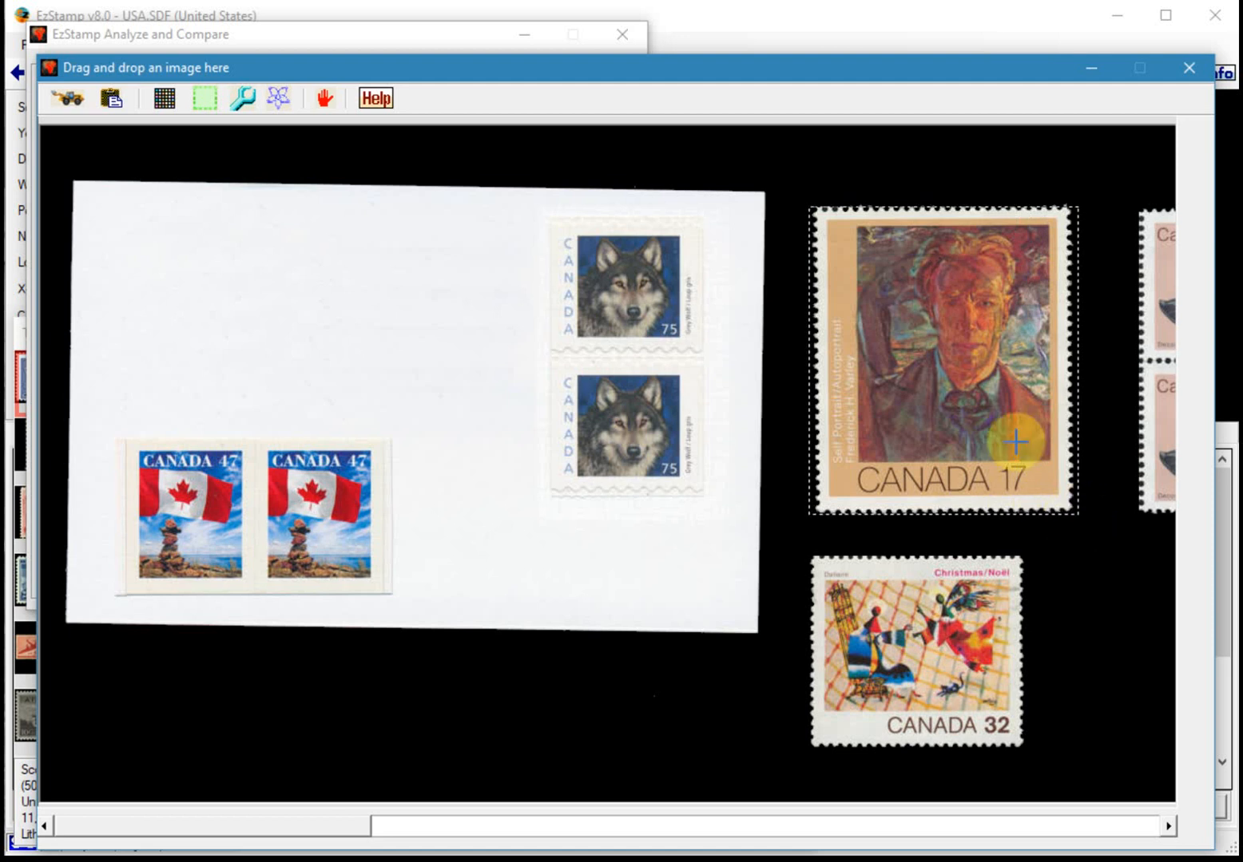
left_click_drag(706, 74, 678, 476)
Search the selected countries for the self-portrait stamp with denomination 17c and close the results
left_click_drag(441, 403, 430, 407)
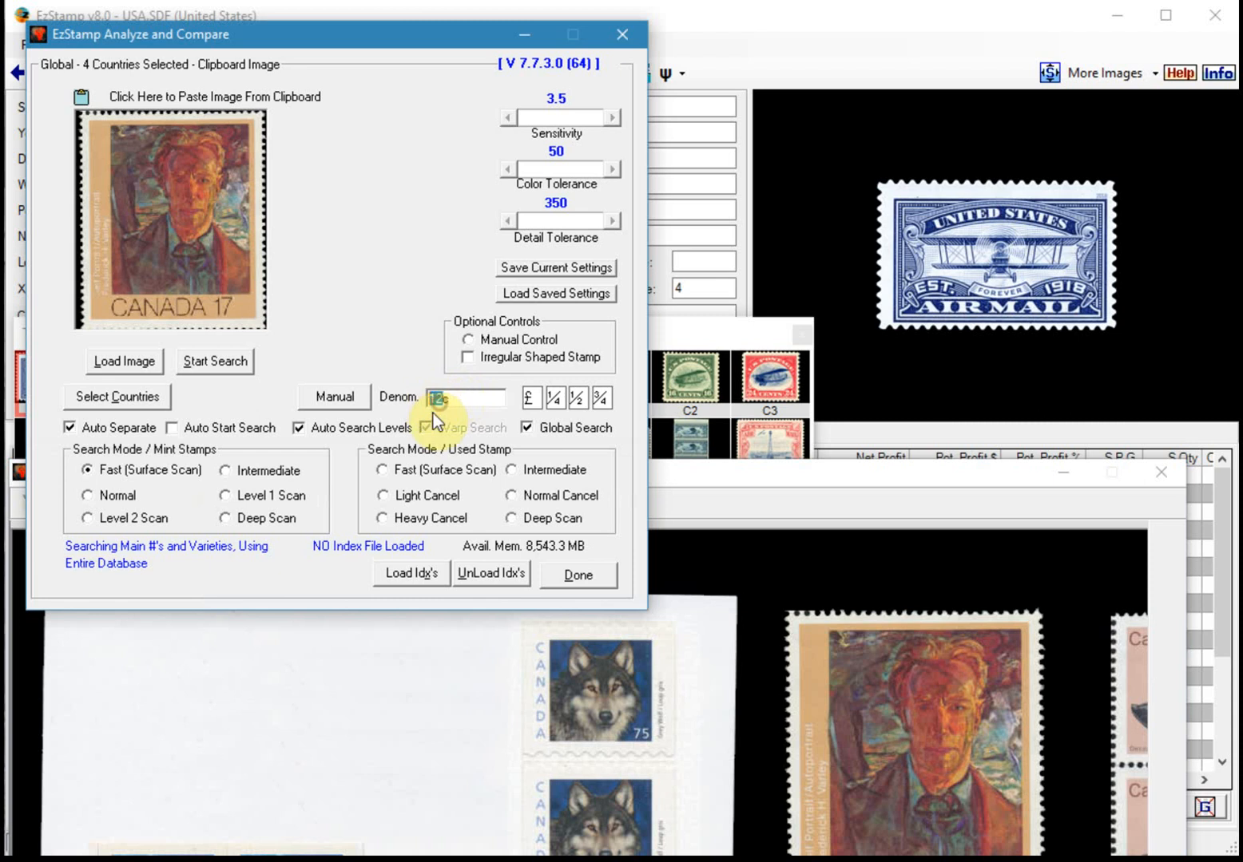
type("17")
left_click(216, 363)
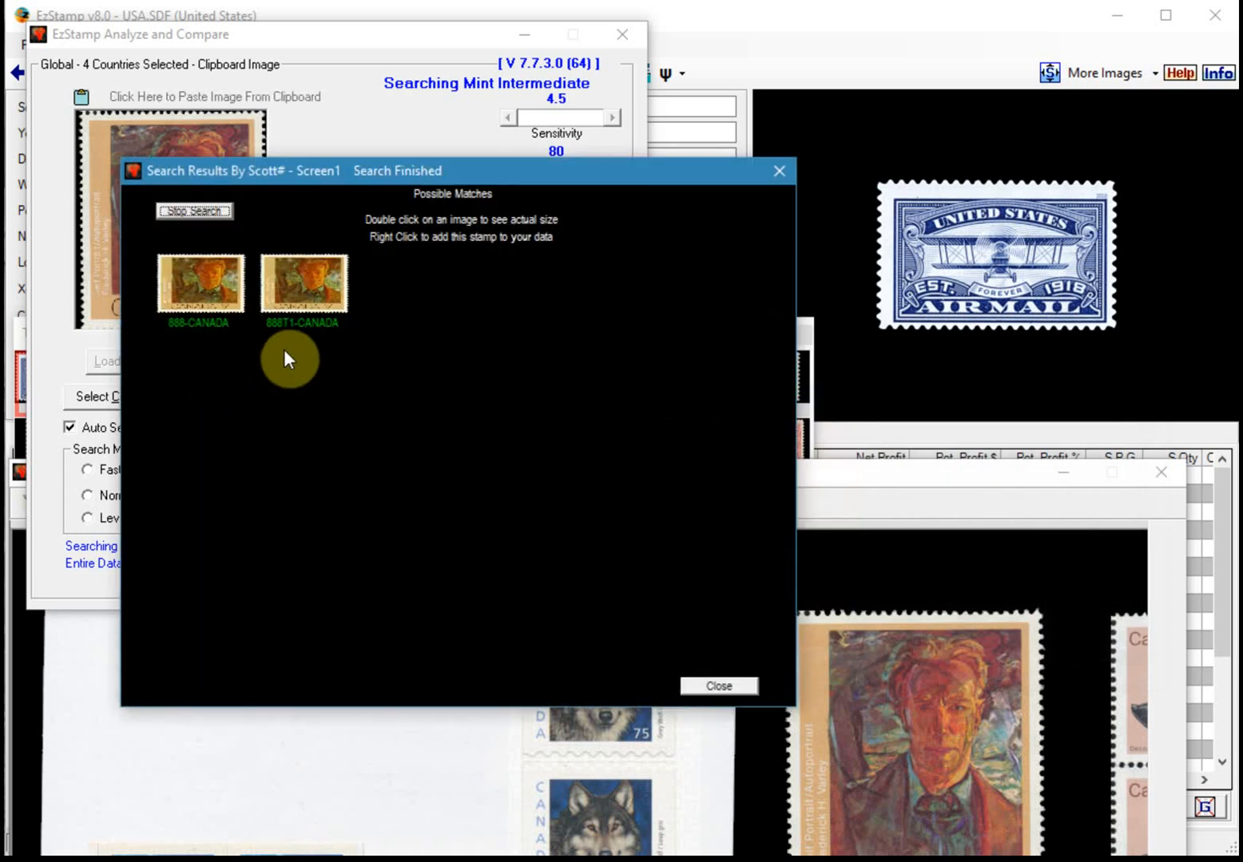
left_click(699, 686)
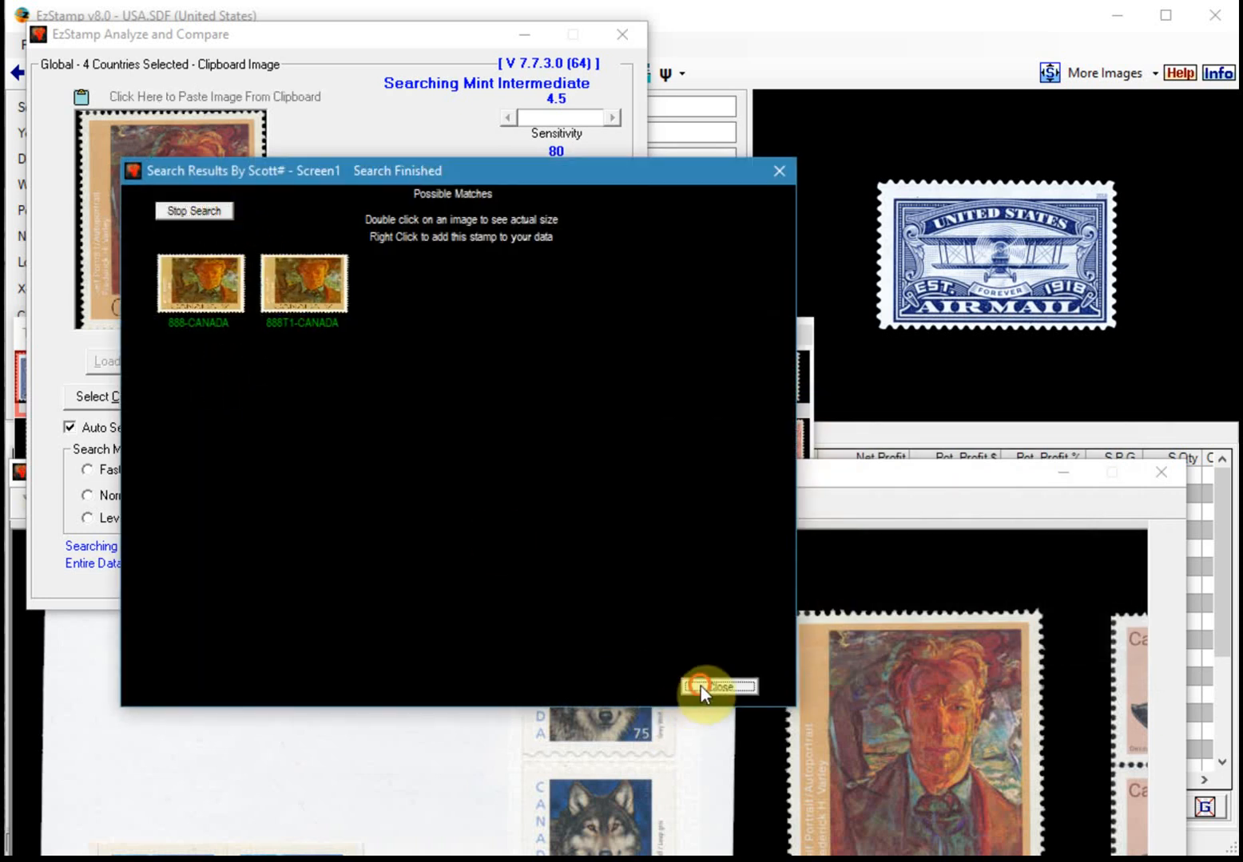
Crop the upper Canada 1 duck decoy stamp from the pair, send it for analysis and uncover the search settings
left_click_drag(775, 474, 710, 152)
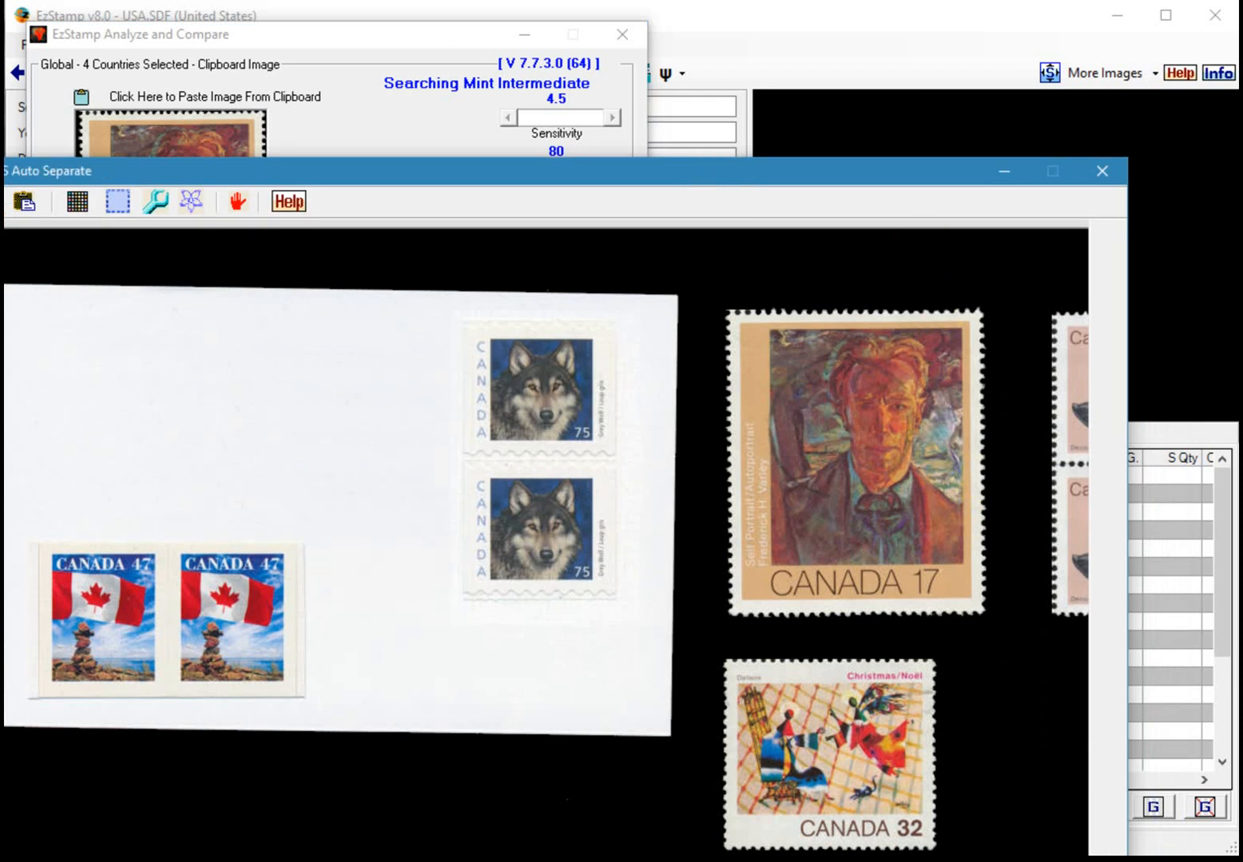
scroll(546, 543, "right", 1)
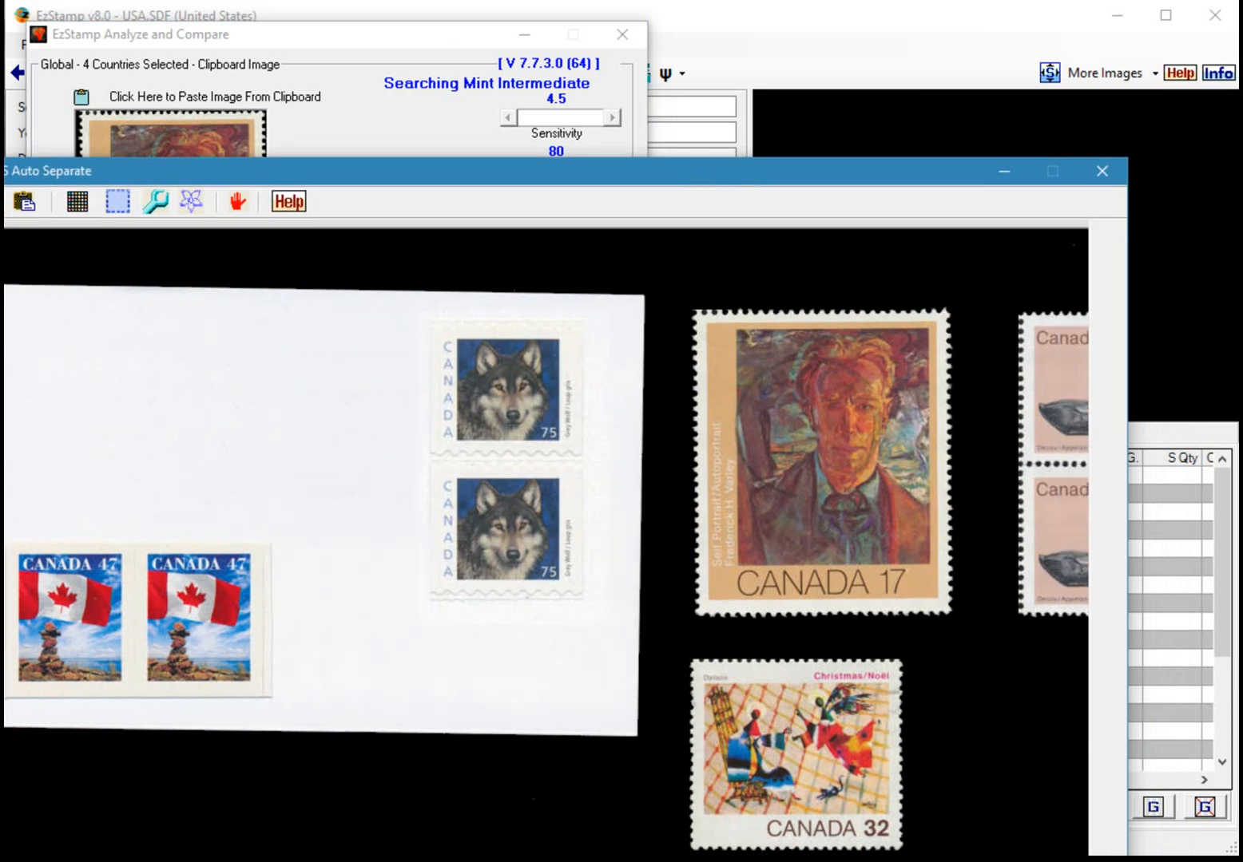
scroll(546, 568, "right", 1)
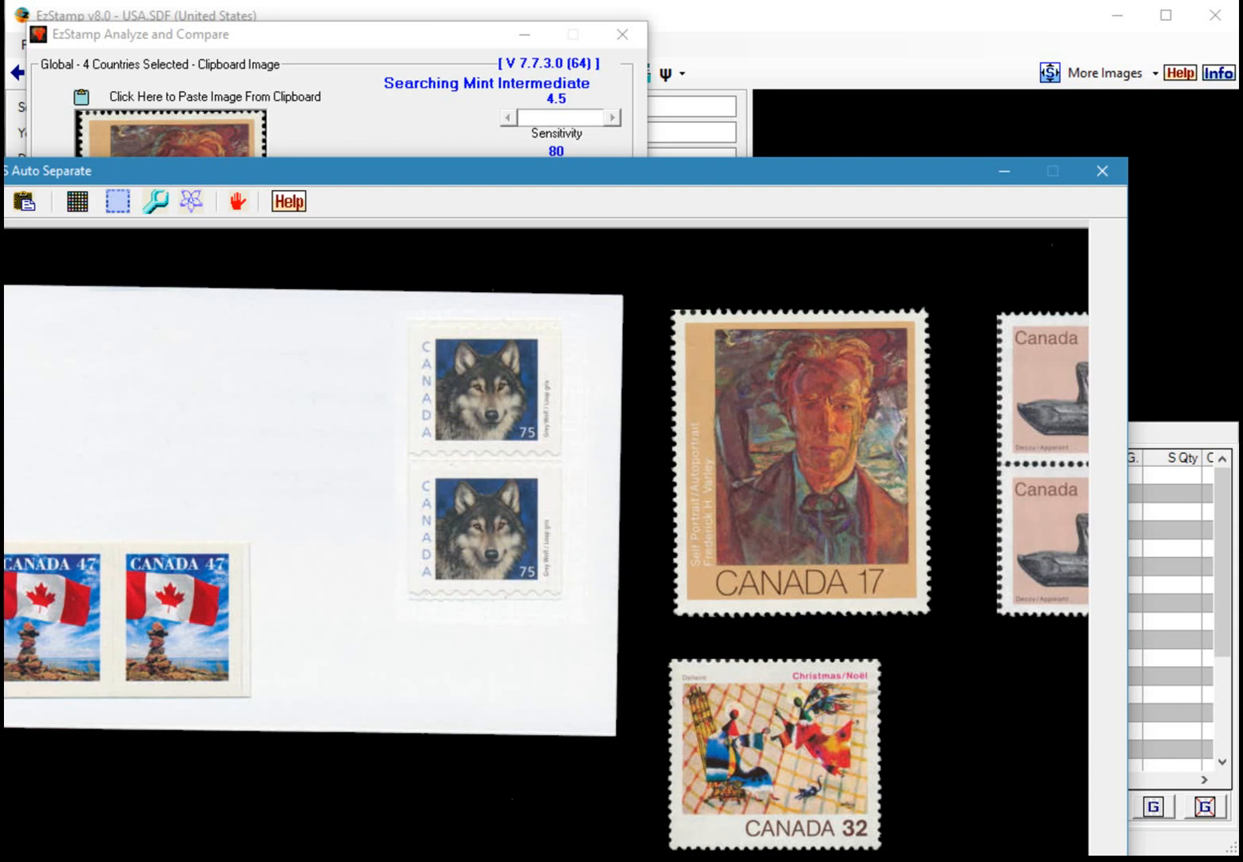
scroll(547, 567, "right", 3)
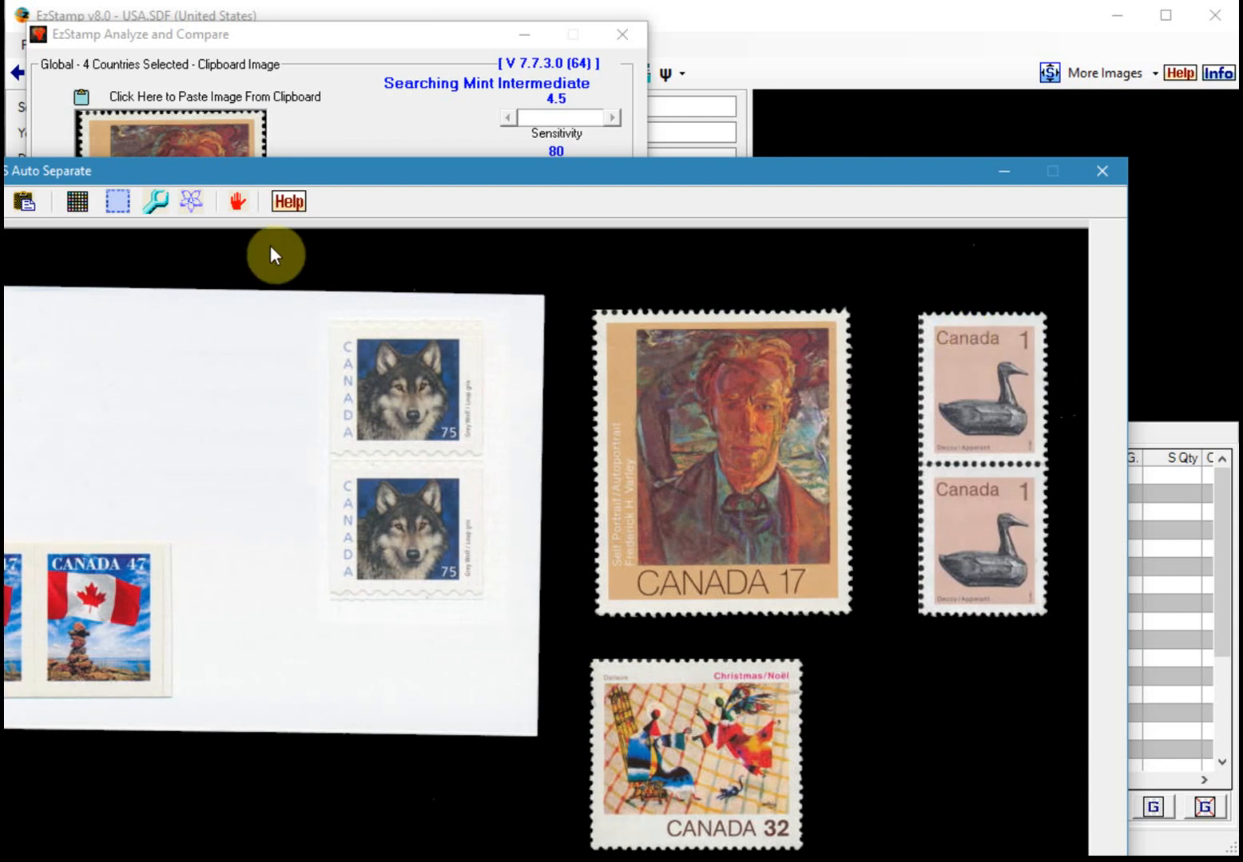
left_click(119, 202)
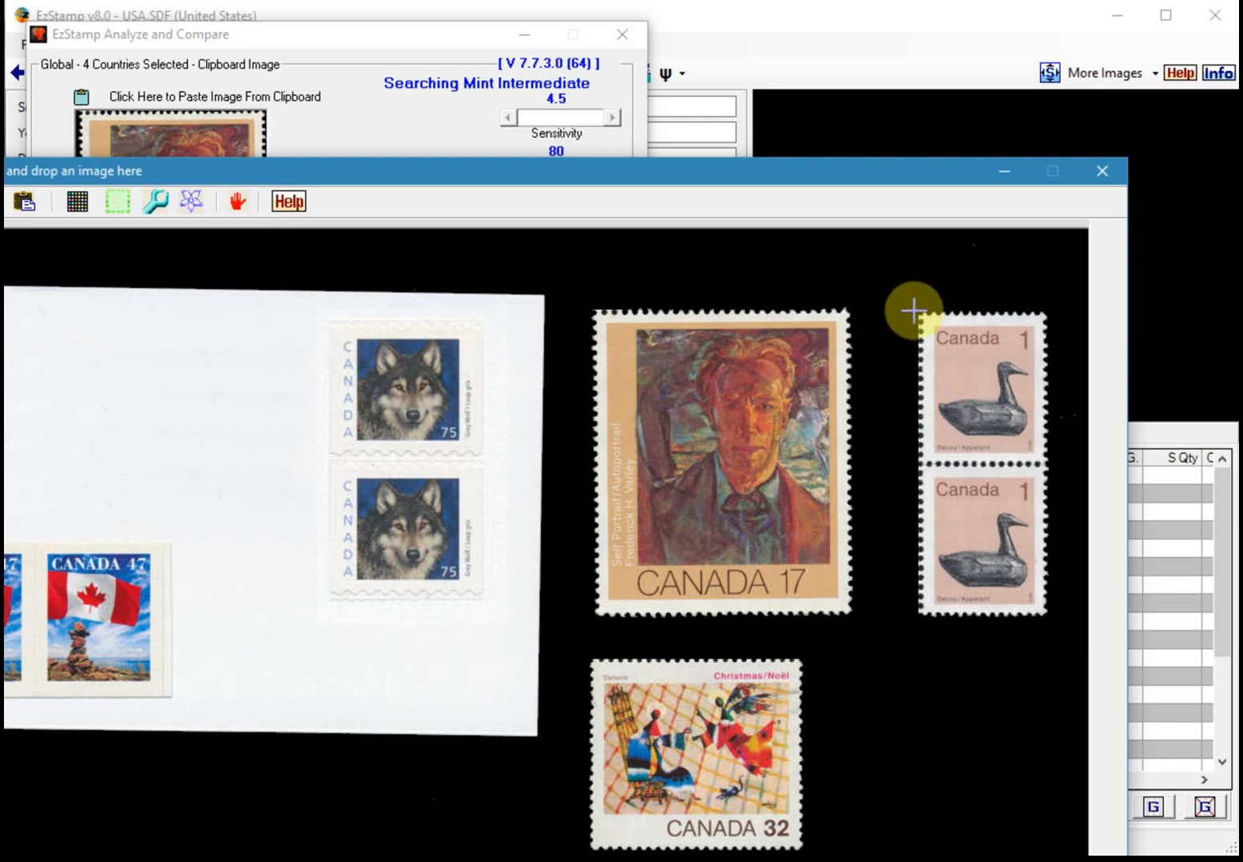
left_click_drag(916, 310, 1048, 465)
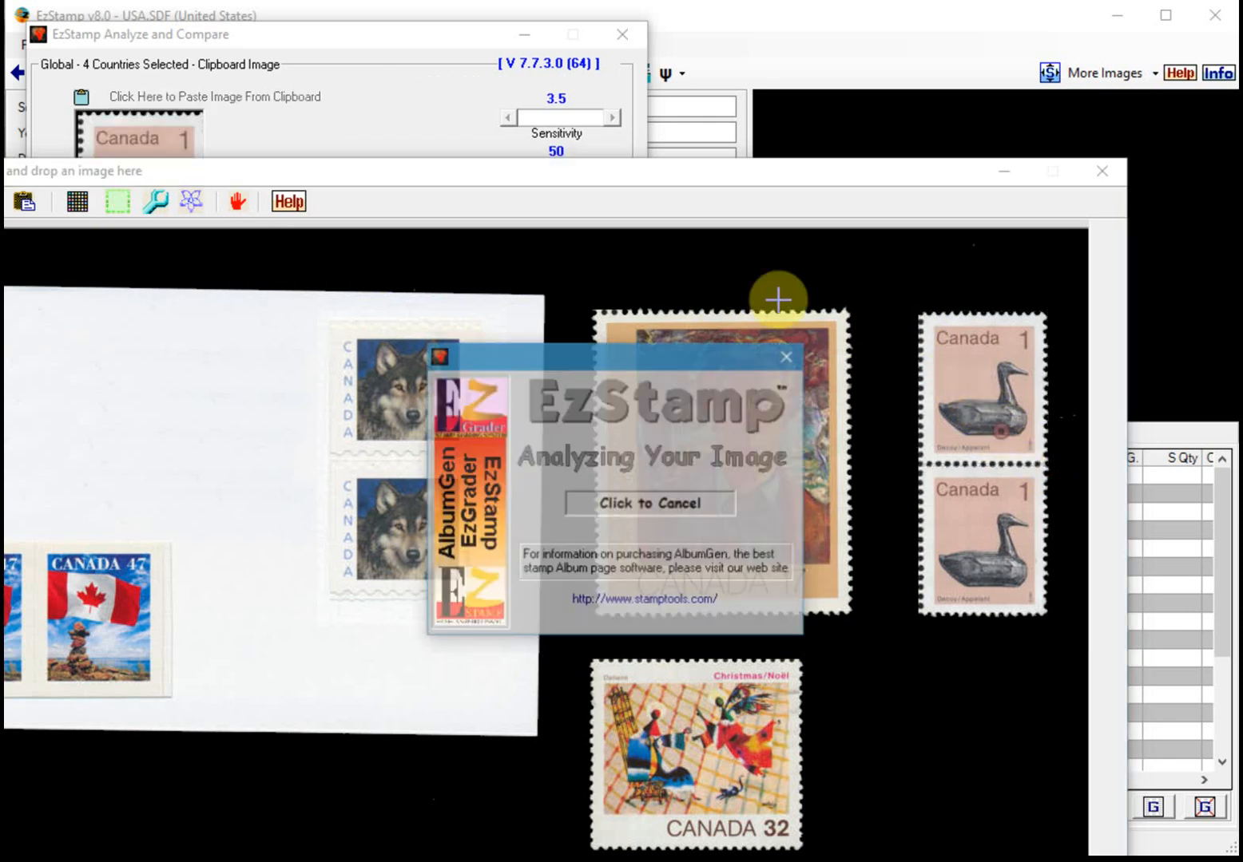
left_click(567, 168)
left_click_drag(568, 168, 565, 473)
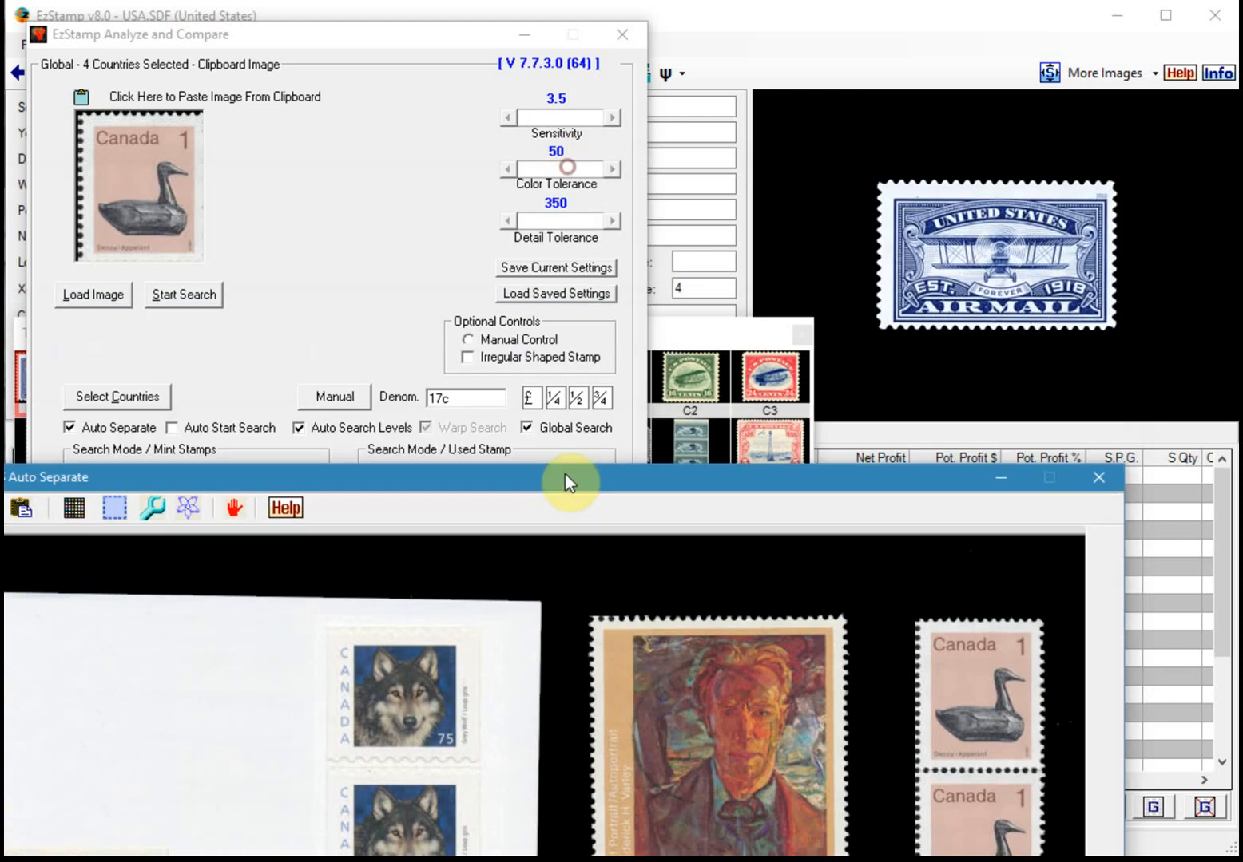
Search the selected countries for the duck decoy stamp with denomination 1c and close the results
left_click(439, 399)
key("BackSpace")
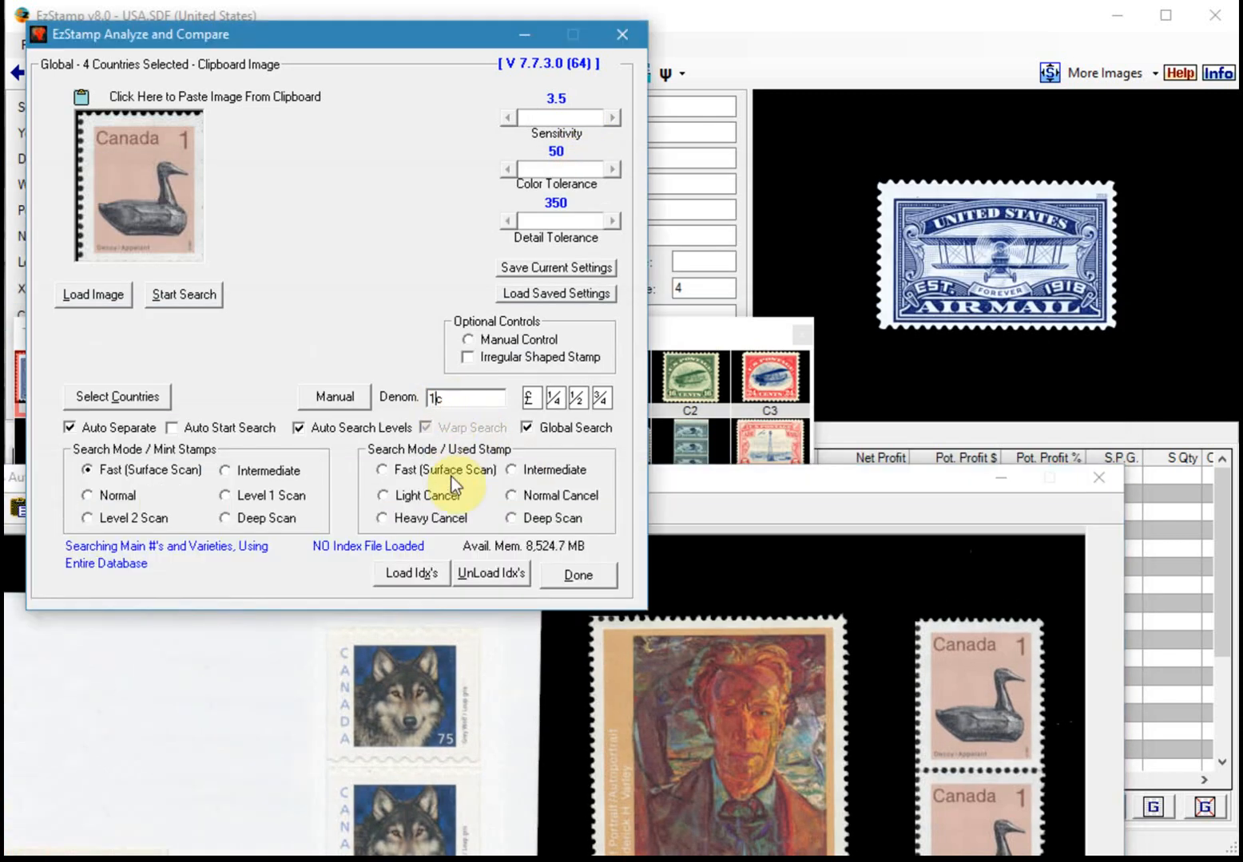
left_click(176, 295)
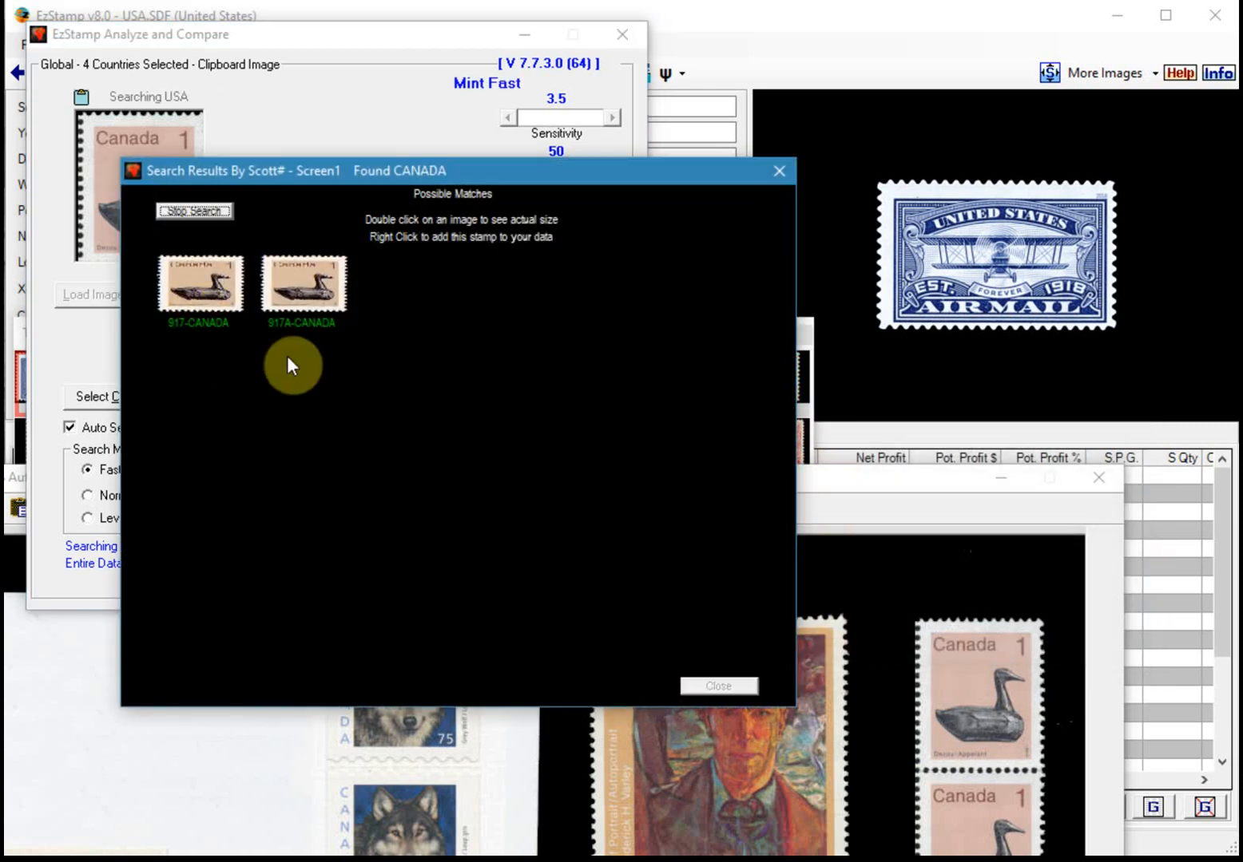
left_click(718, 686)
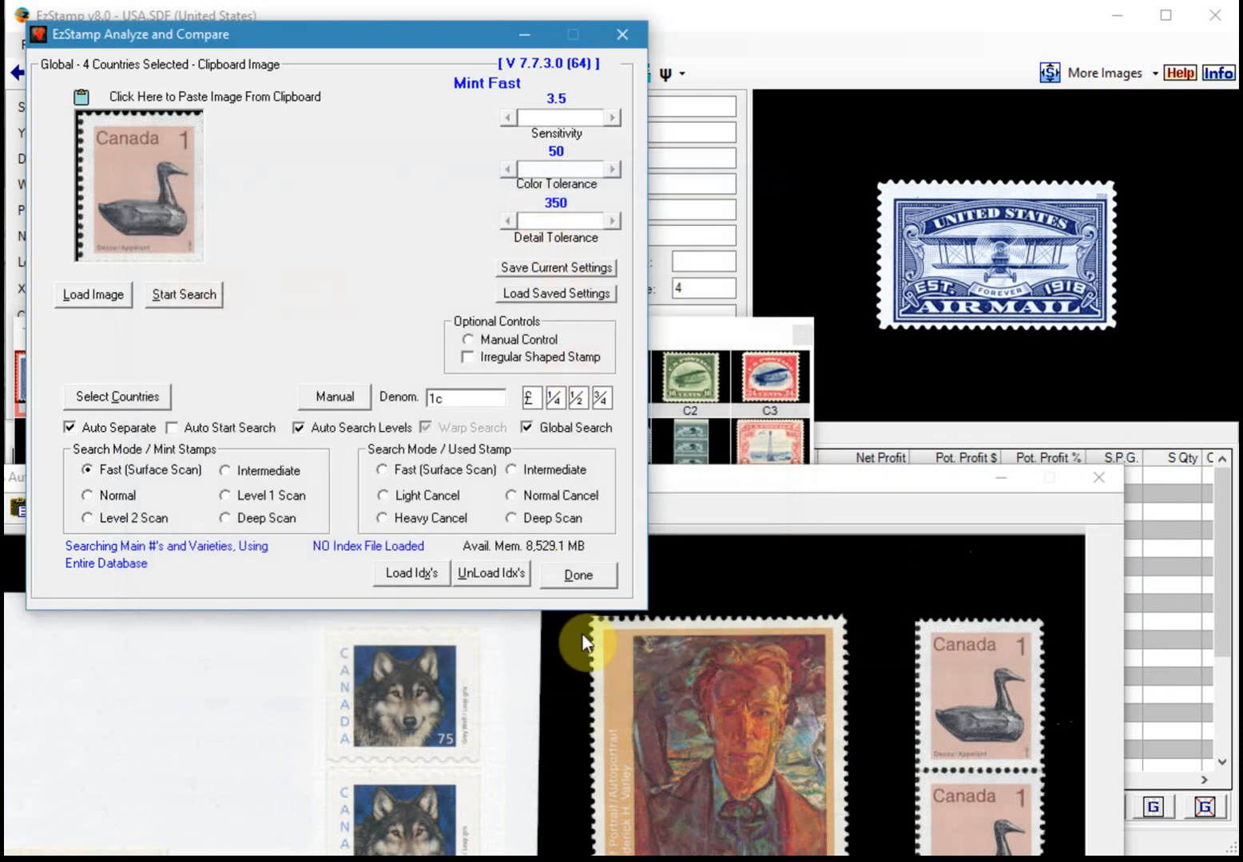
Bring up the mixed worldwide stamp scan in the separation window and show its Belgian, Mozambique, German and US stamps
left_click_drag(770, 480, 931, 12)
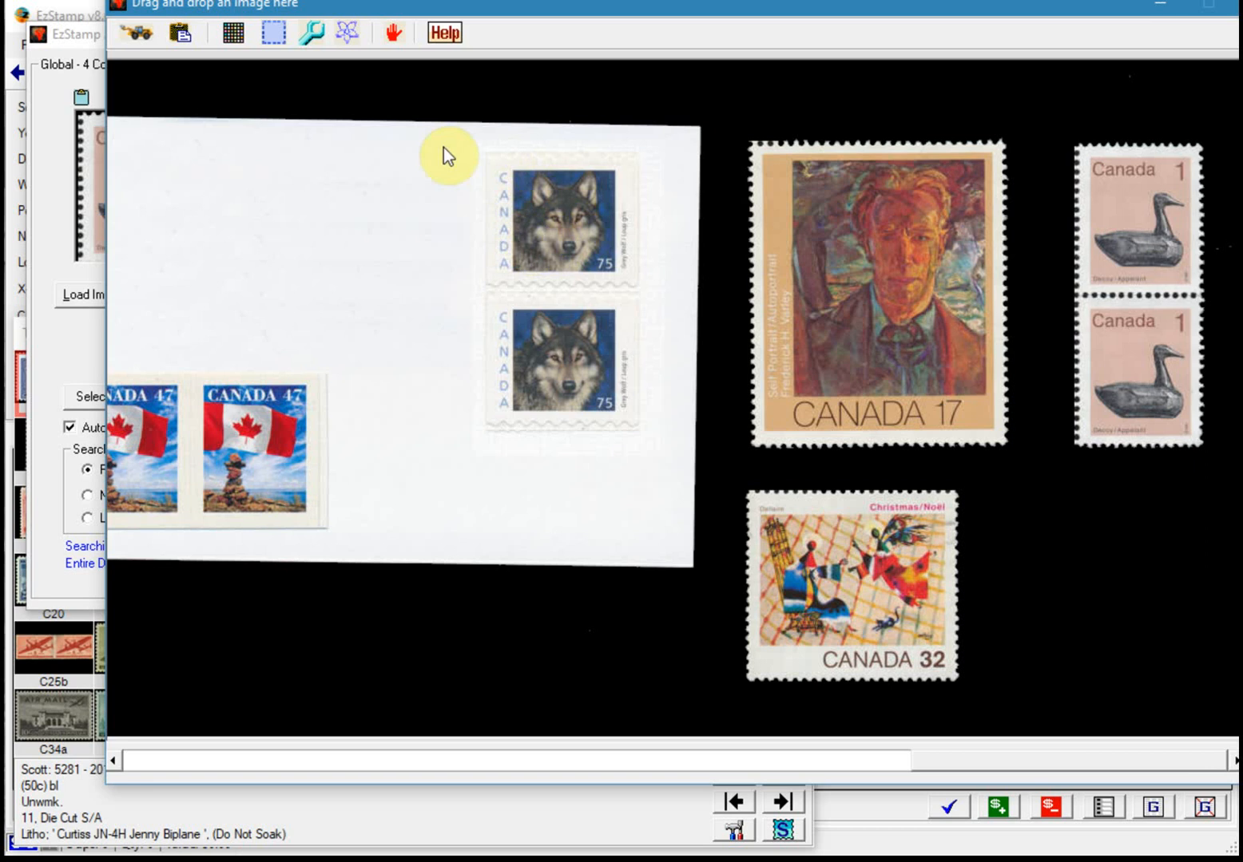
left_click(164, 766)
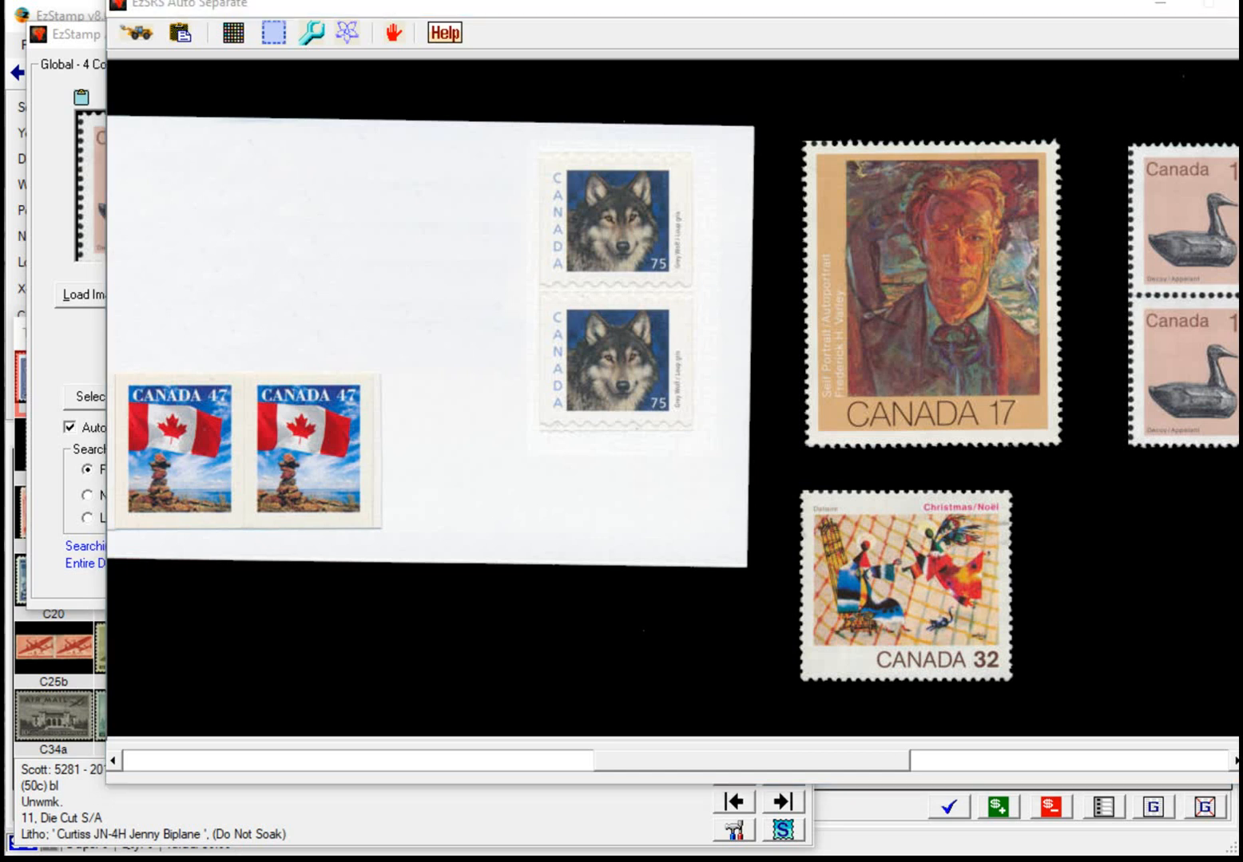
left_click(391, 394)
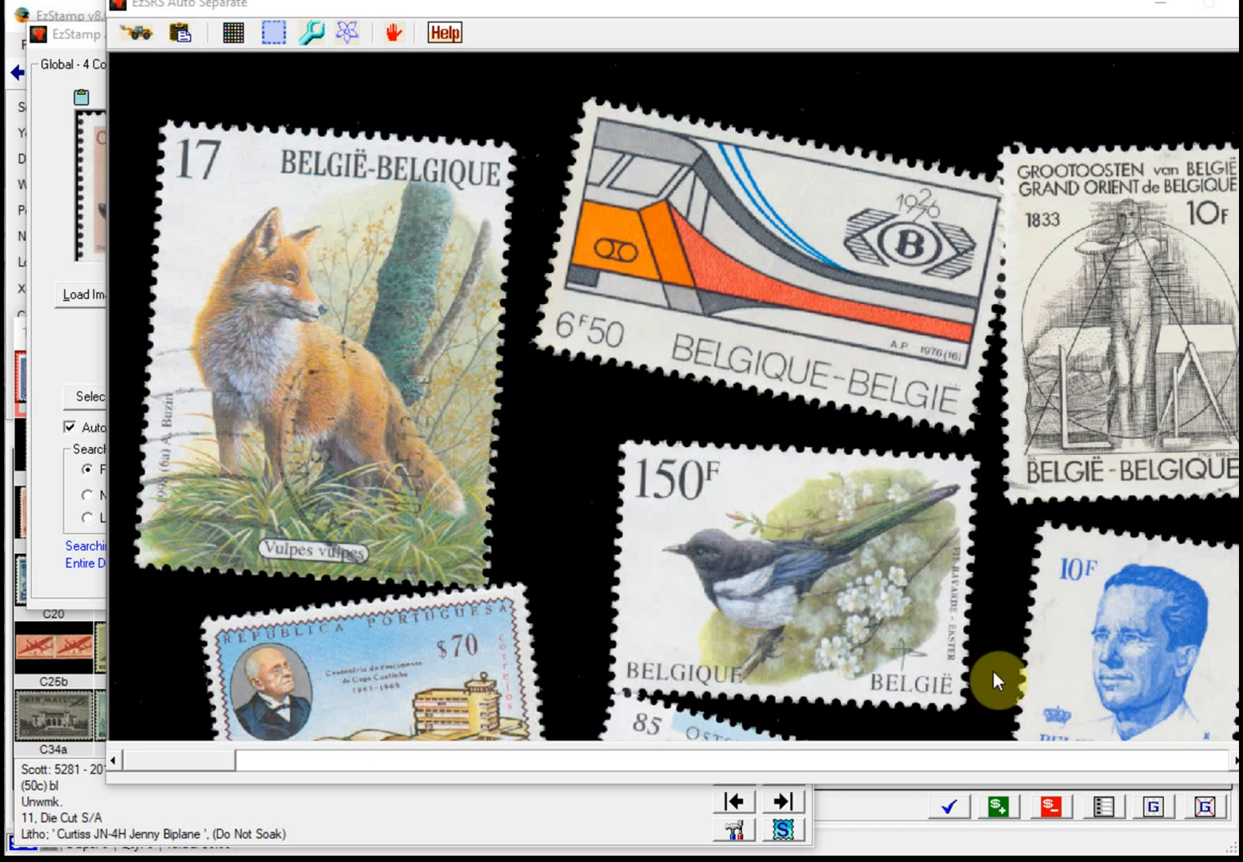
left_click(903, 772)
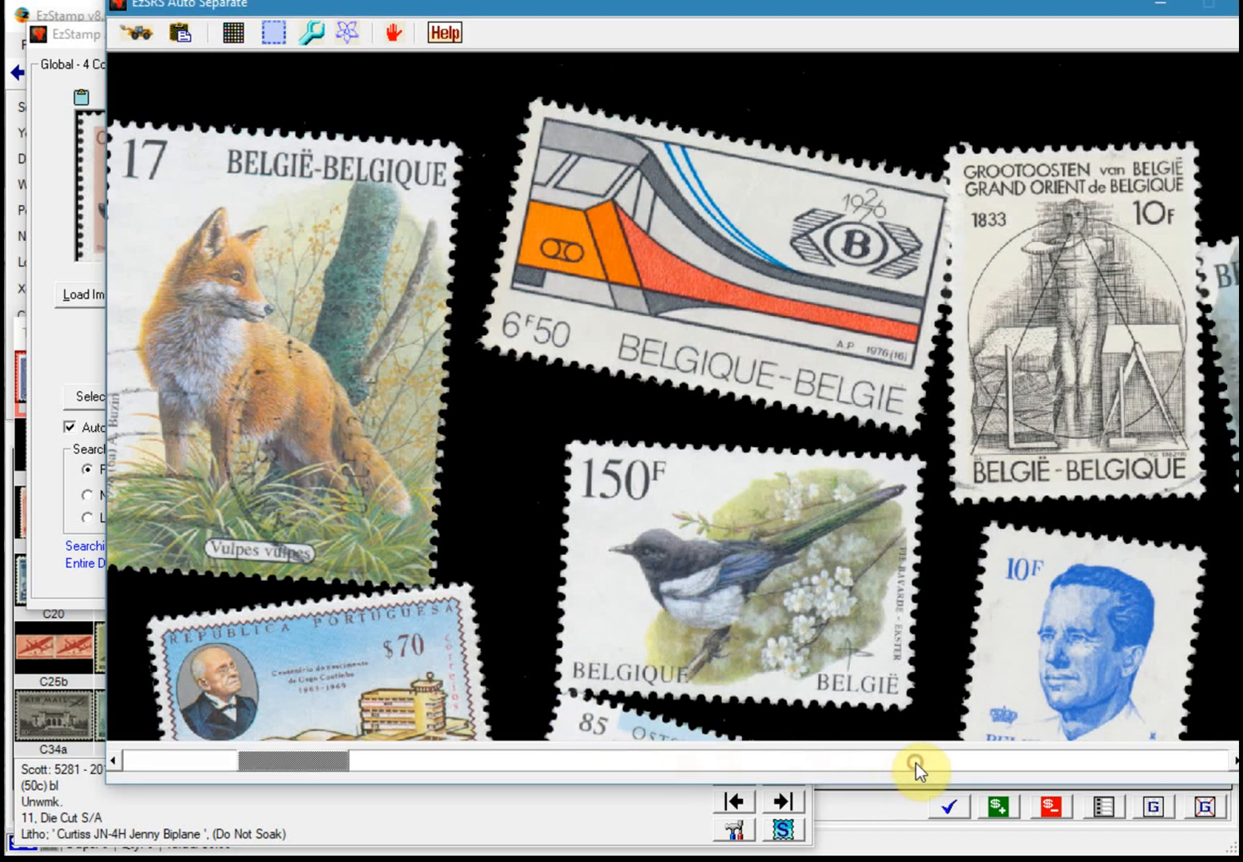
scroll(672, 395, "down", 5)
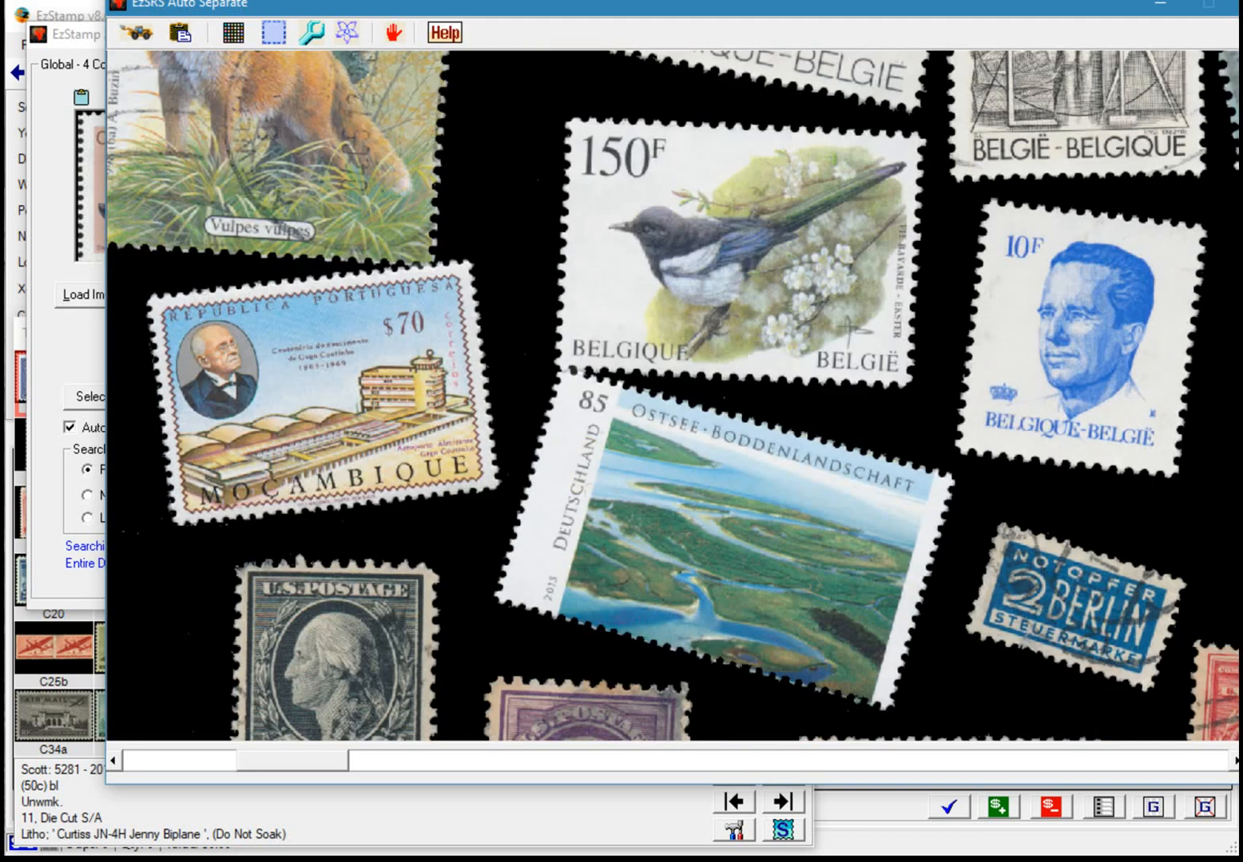
Straighten the mixed worldwide stamp scan and look over its Belgian, German, US and Canadian stamps
left_click(596, 411)
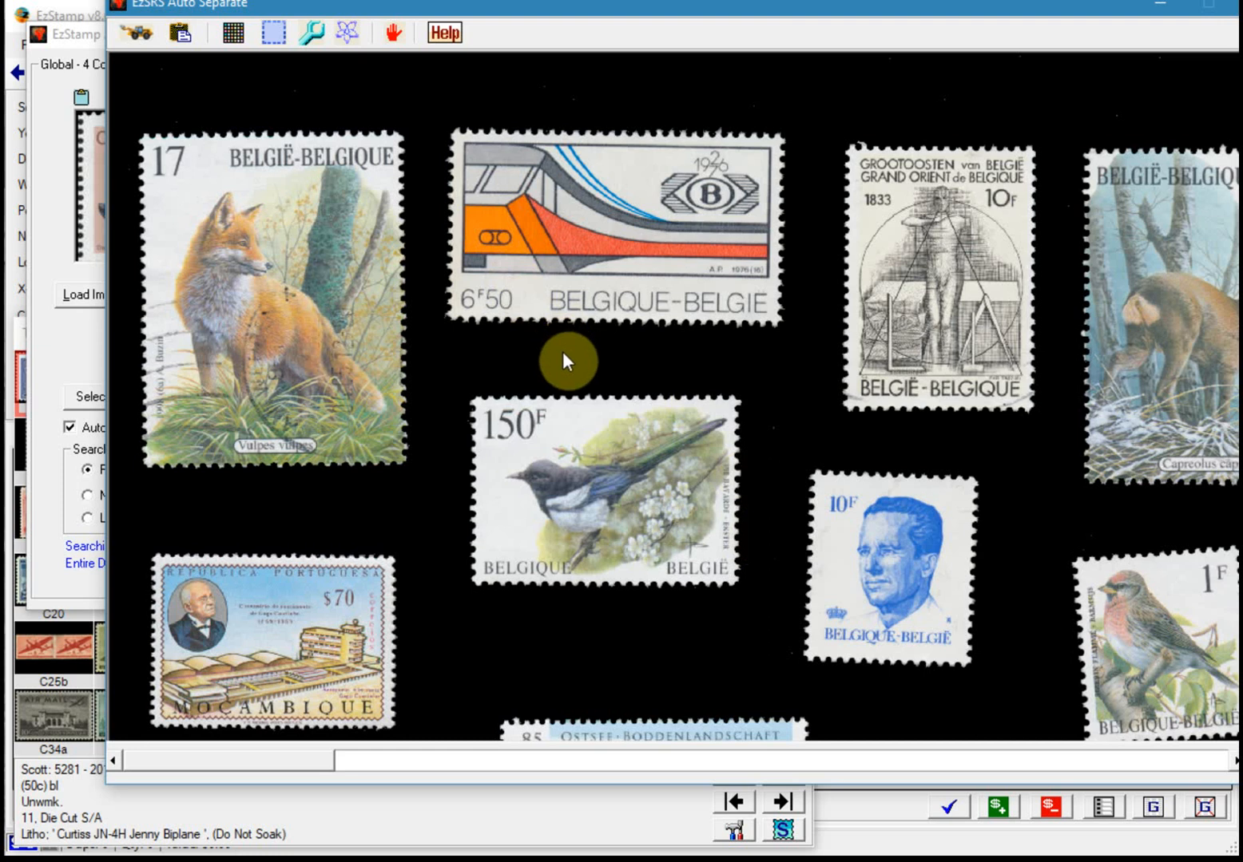
left_click(1138, 766)
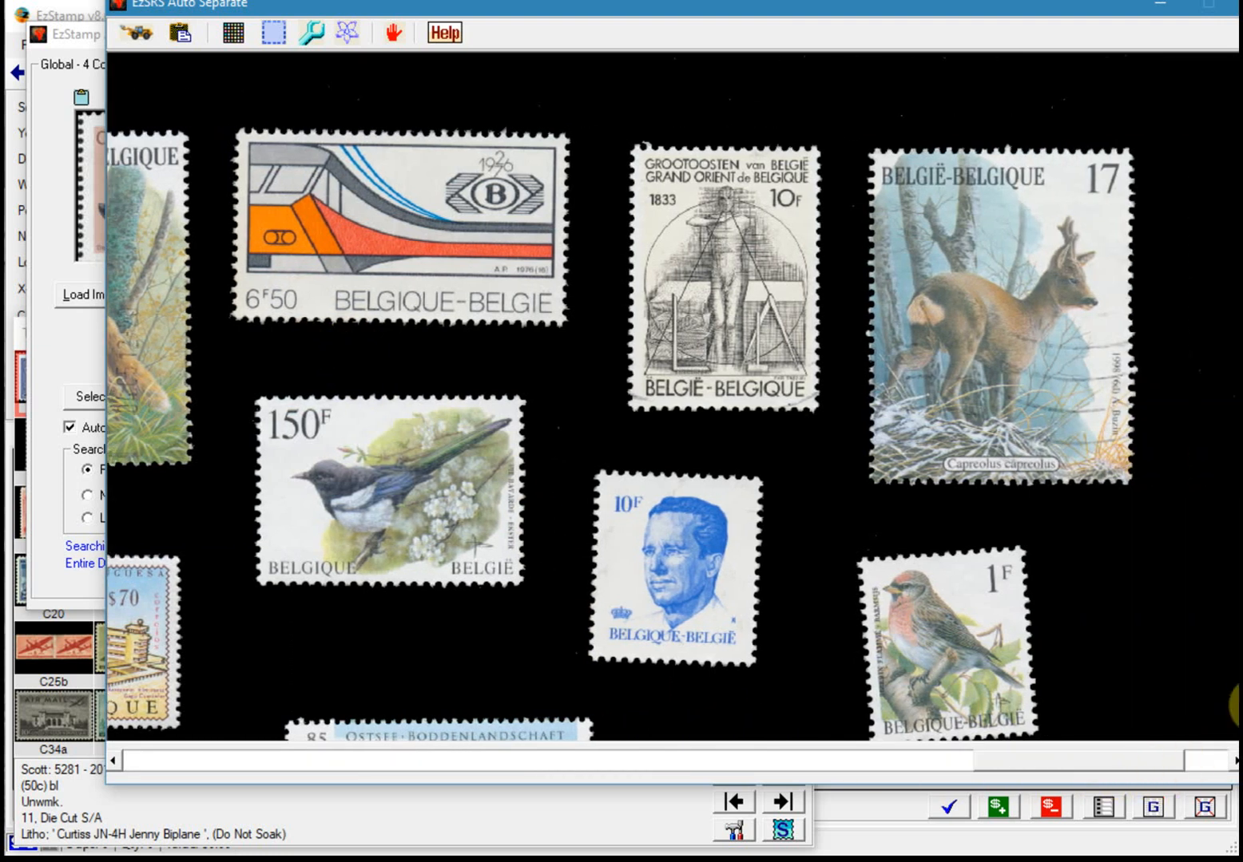
scroll(1236, 706, "down", 5)
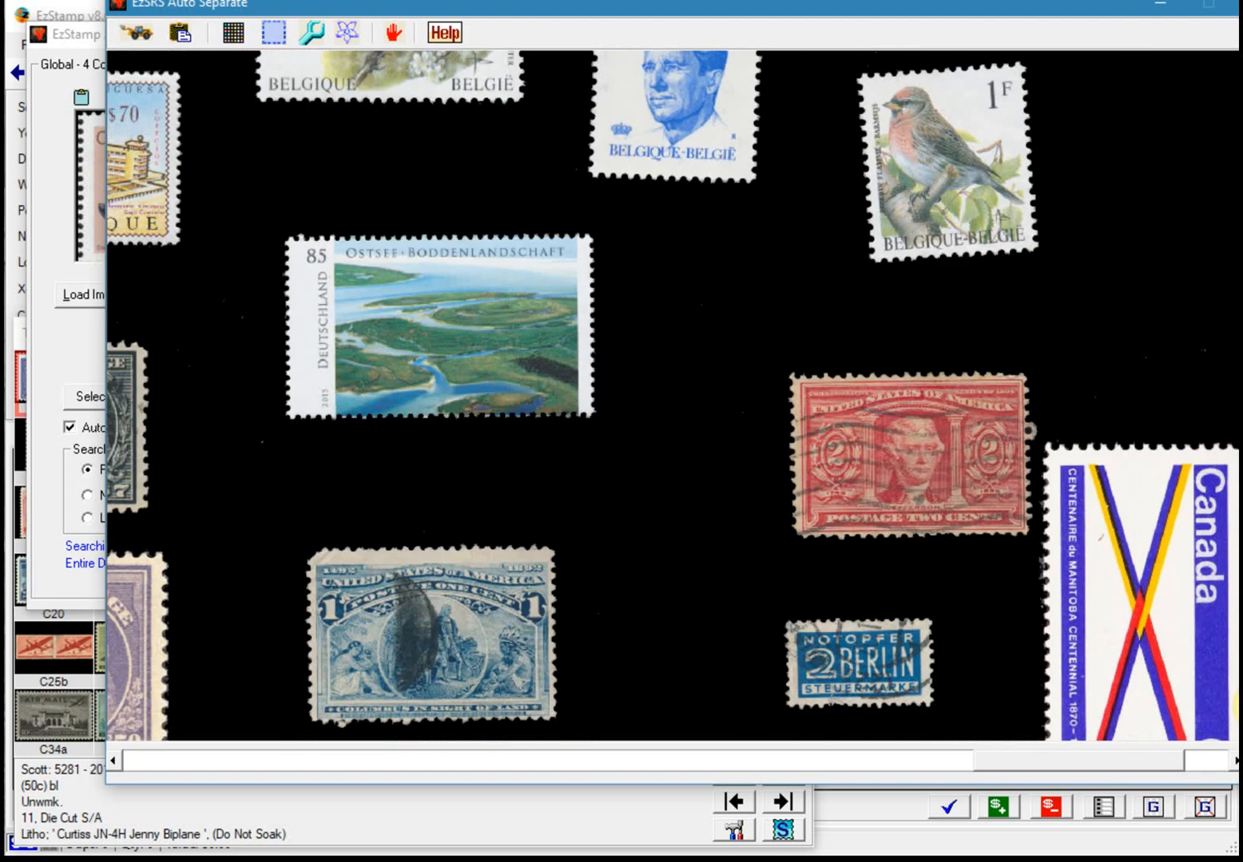
scroll(1230, 718, "down", 1)
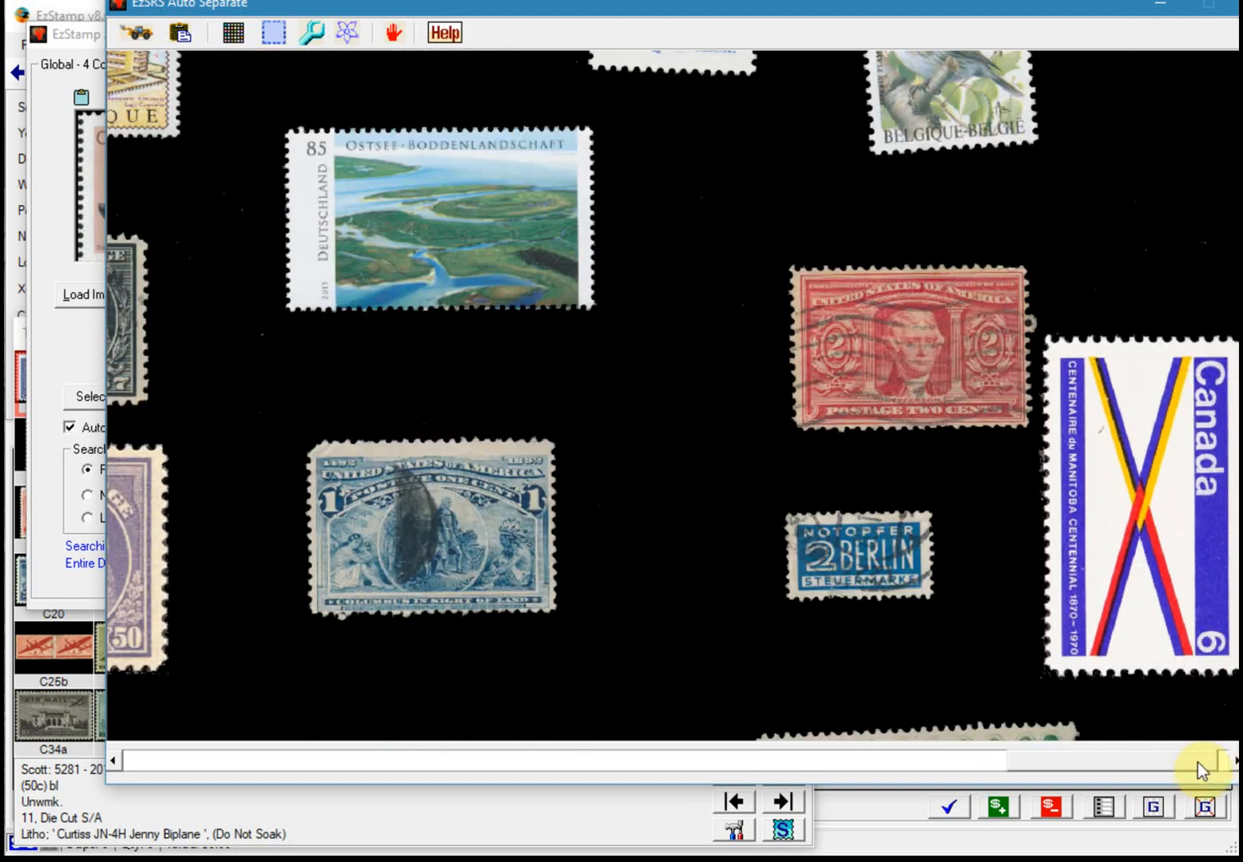
left_click(1207, 765)
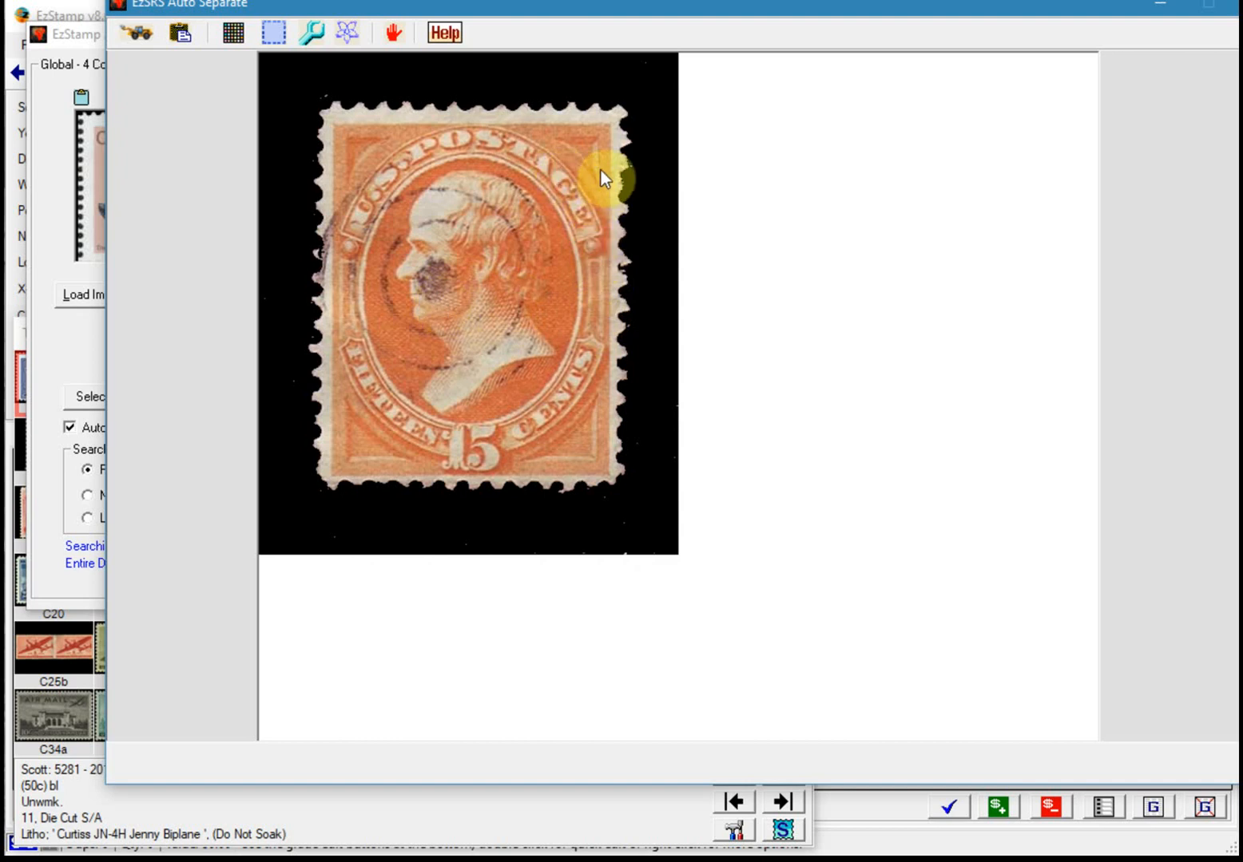
Crop the orange US 15-cent stamp from its scan, send it for analysis and uncover the search settings
left_click_drag(612, 6, 542, 42)
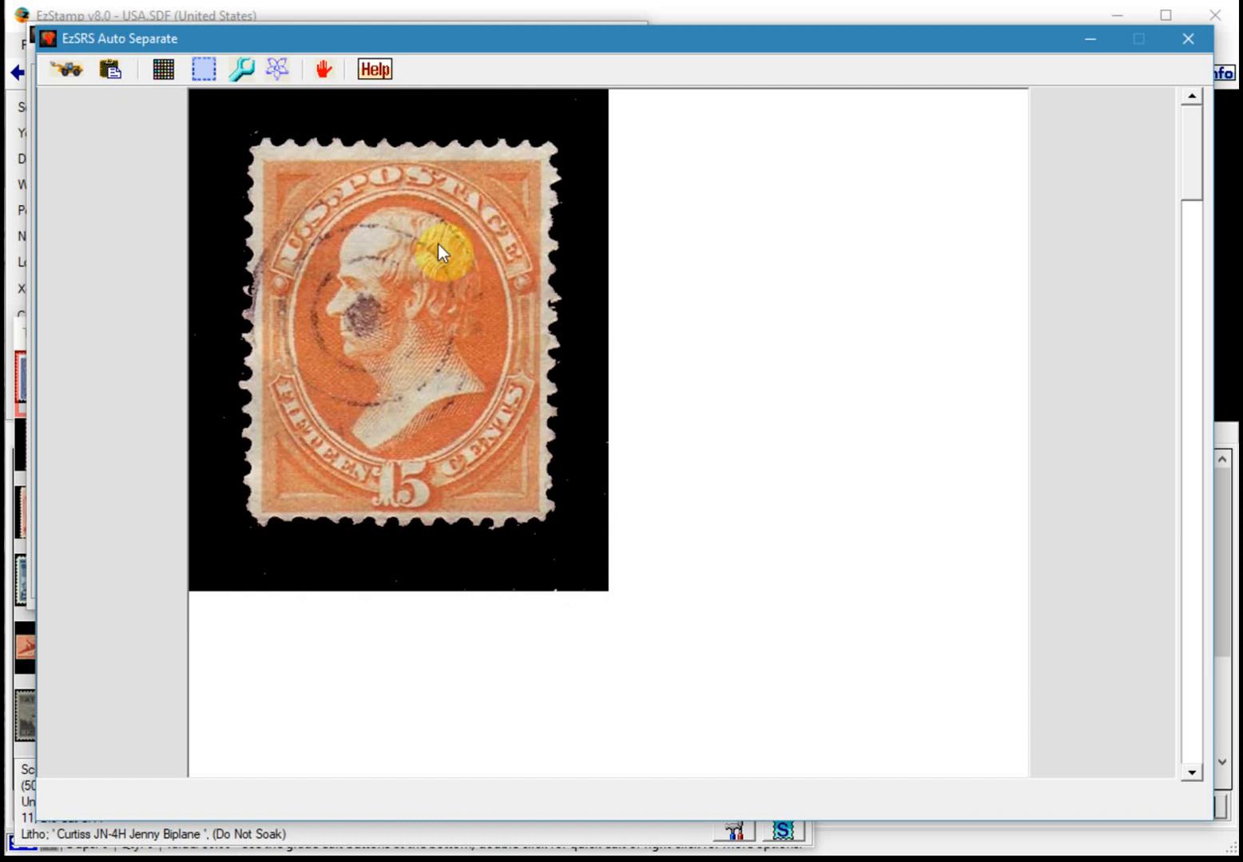
left_click(200, 72)
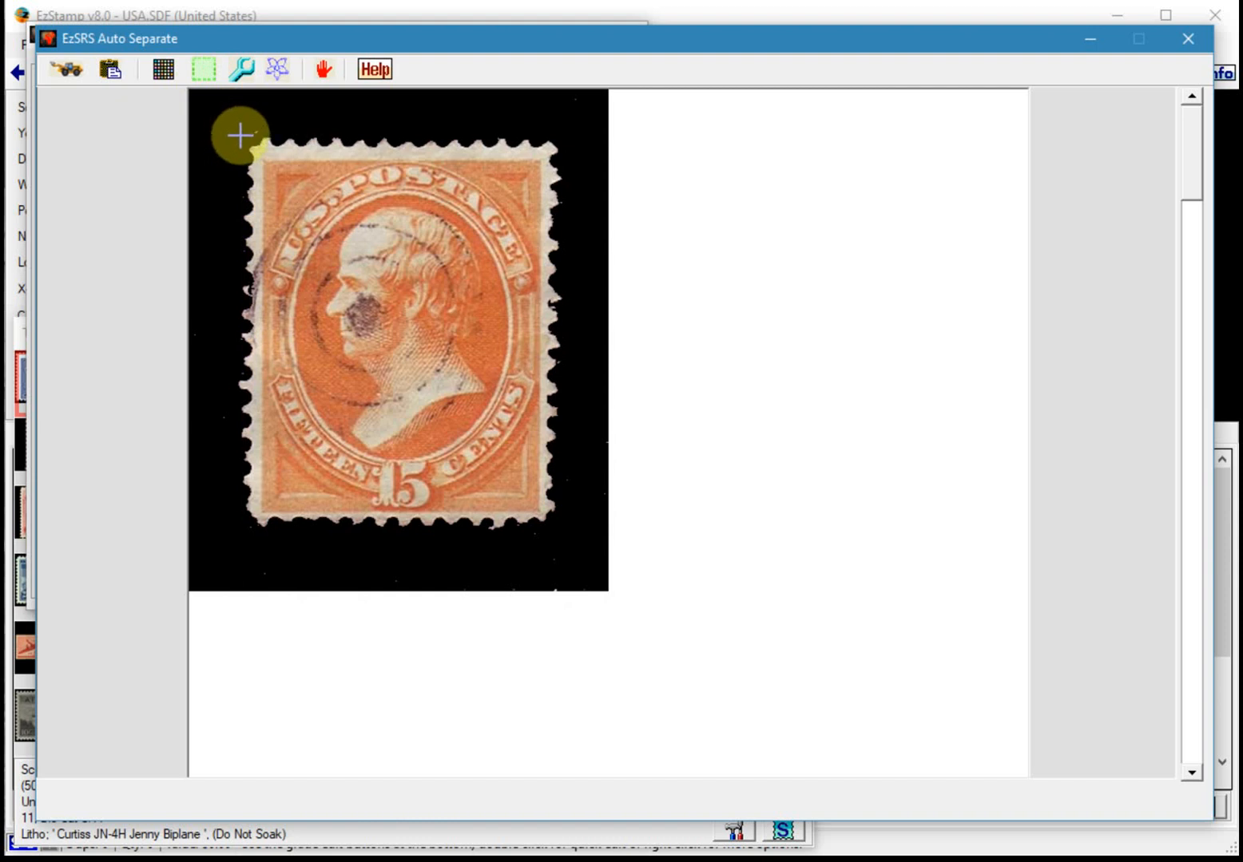
left_click_drag(242, 134, 561, 532)
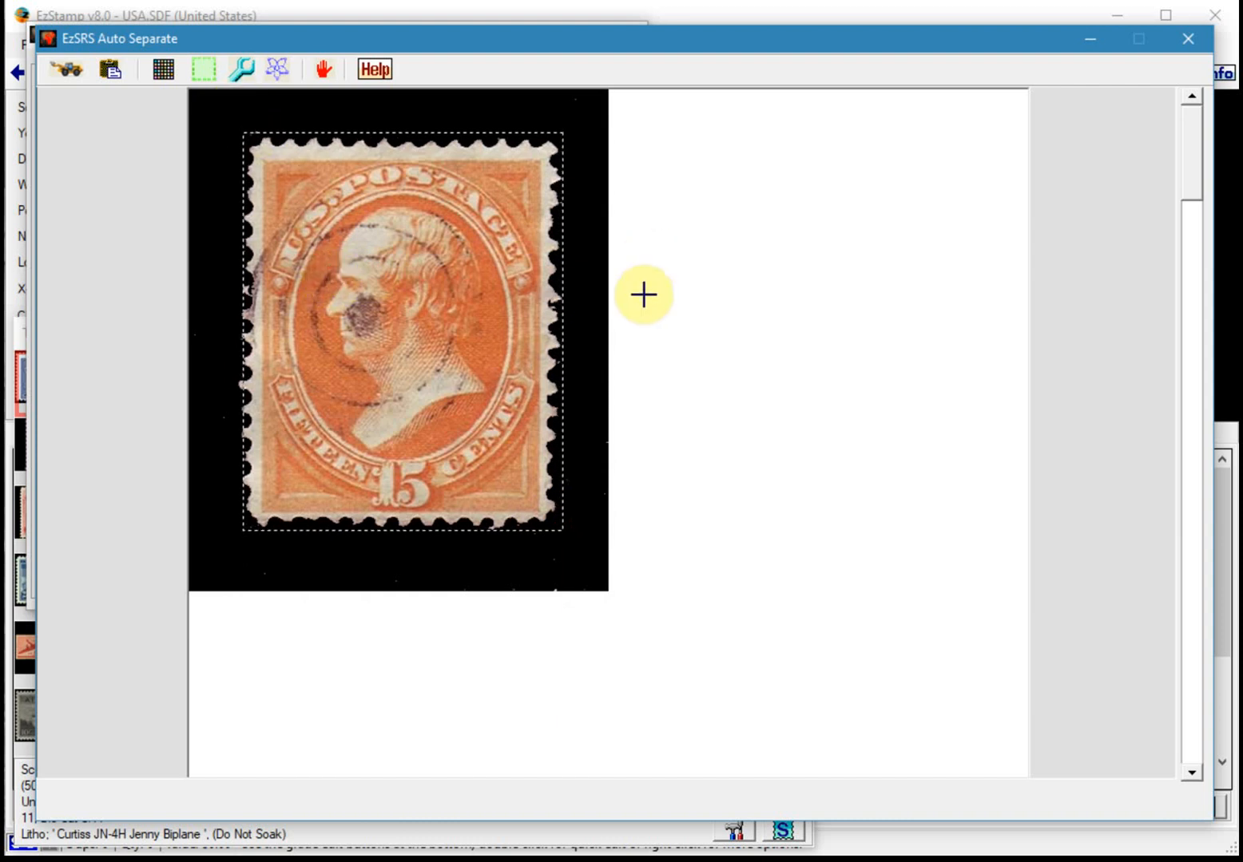
double_click(406, 309)
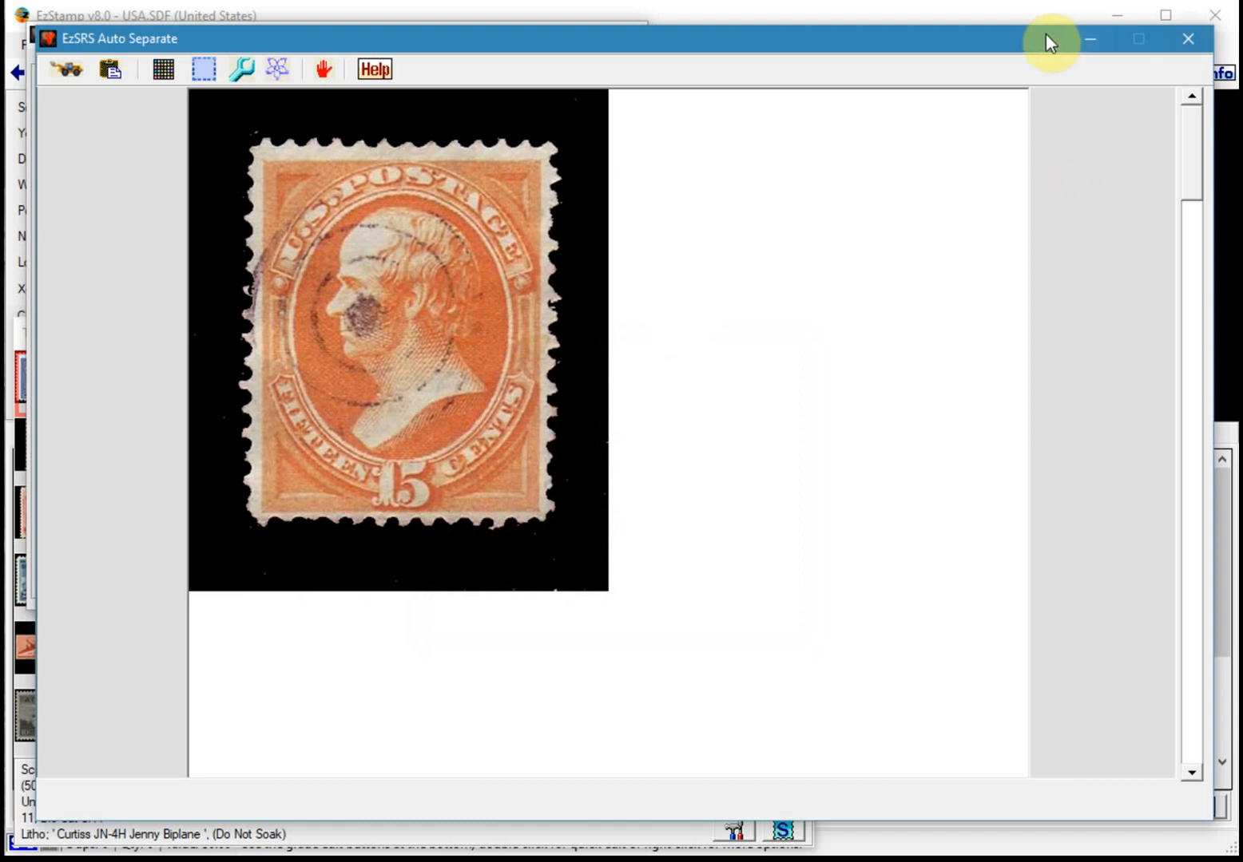
left_click_drag(1045, 34, 877, 626)
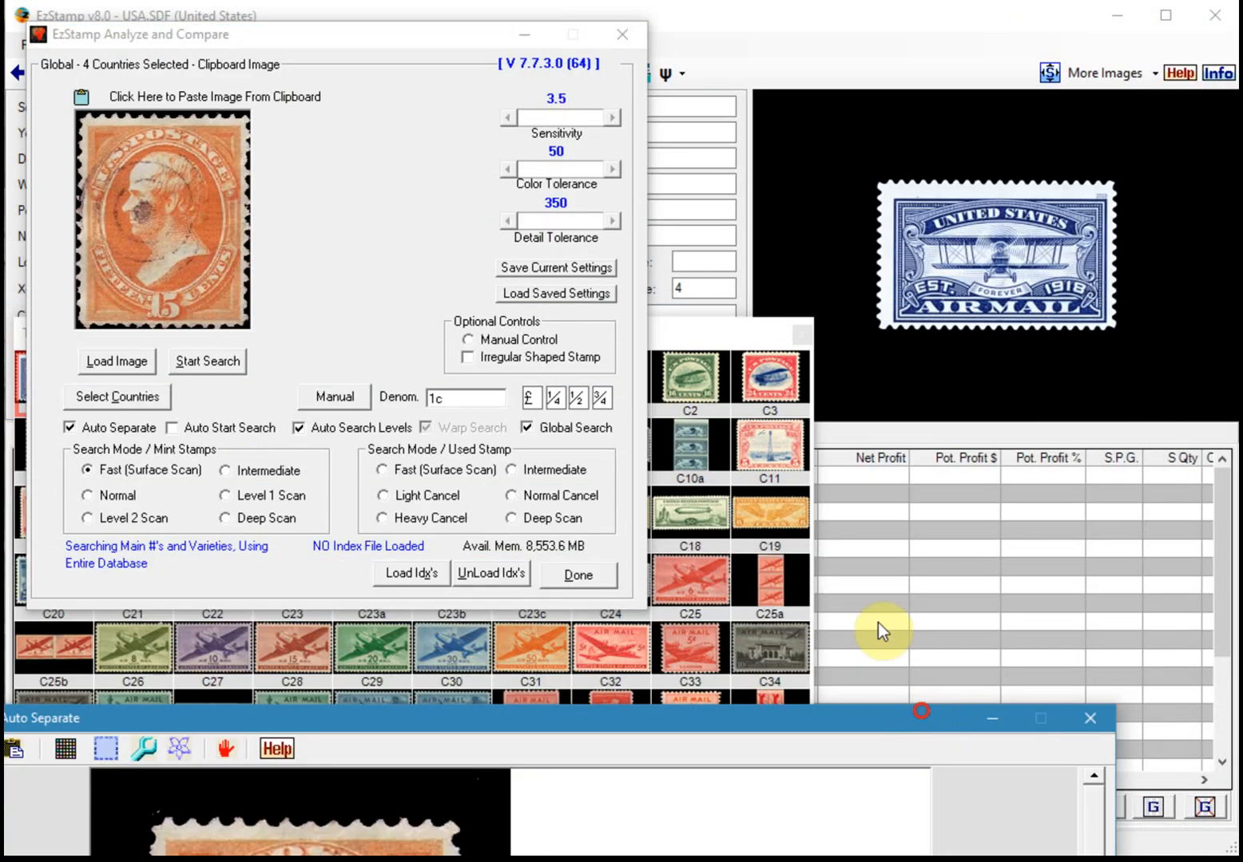
Search the selected countries for the orange US stamp with denomination 15c and close the results
left_click(435, 400)
type("5")
left_click(185, 363)
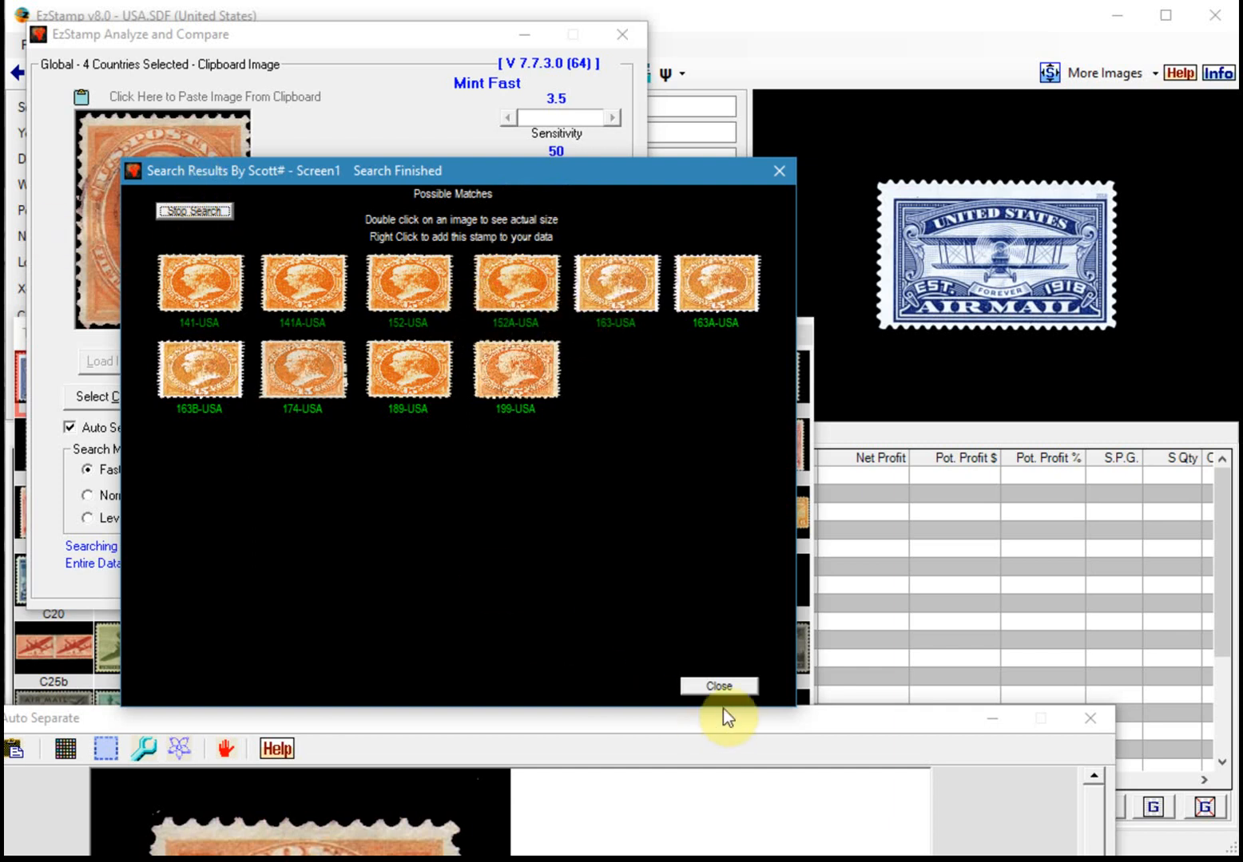
left_click(719, 688)
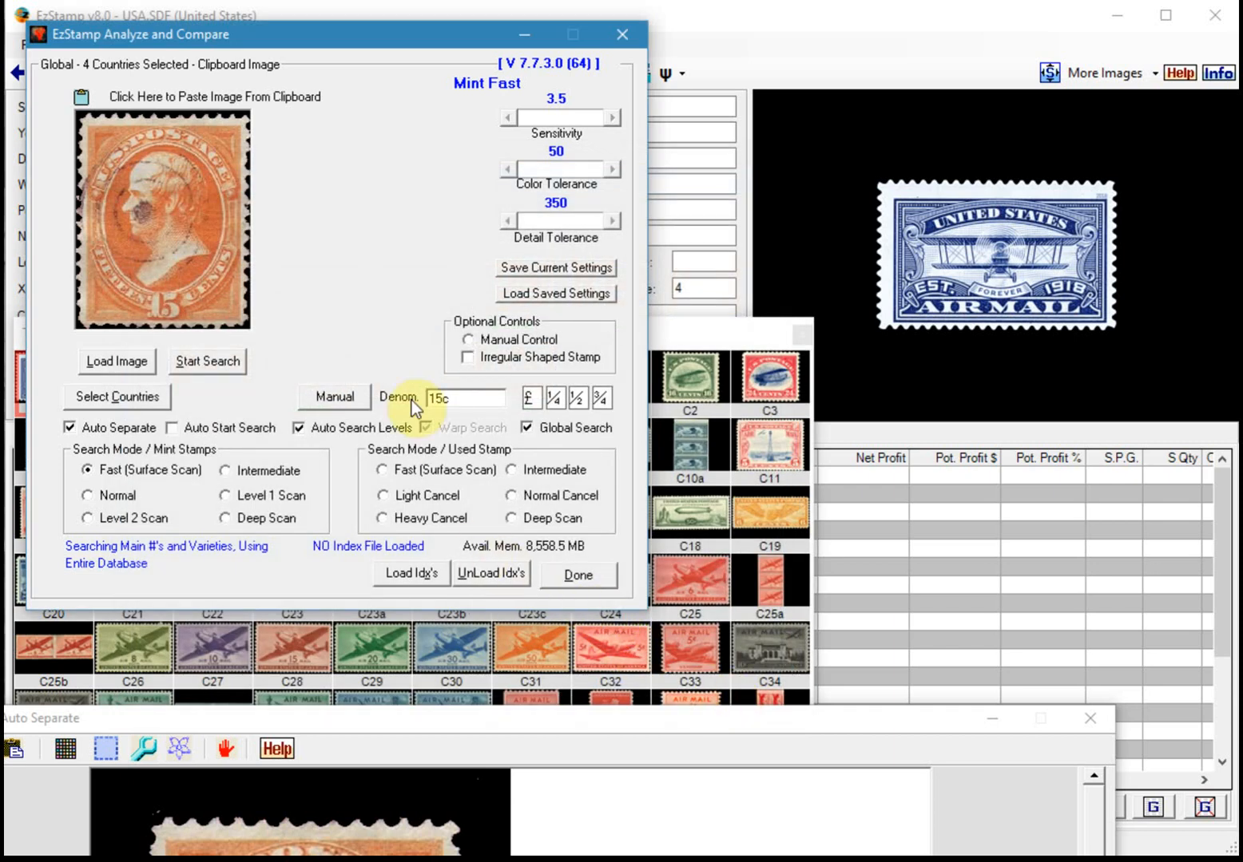
Open the EzSrs.pdf manual, read through the Auto Separate toolbox and display window controls, and close it
left_click(345, 396)
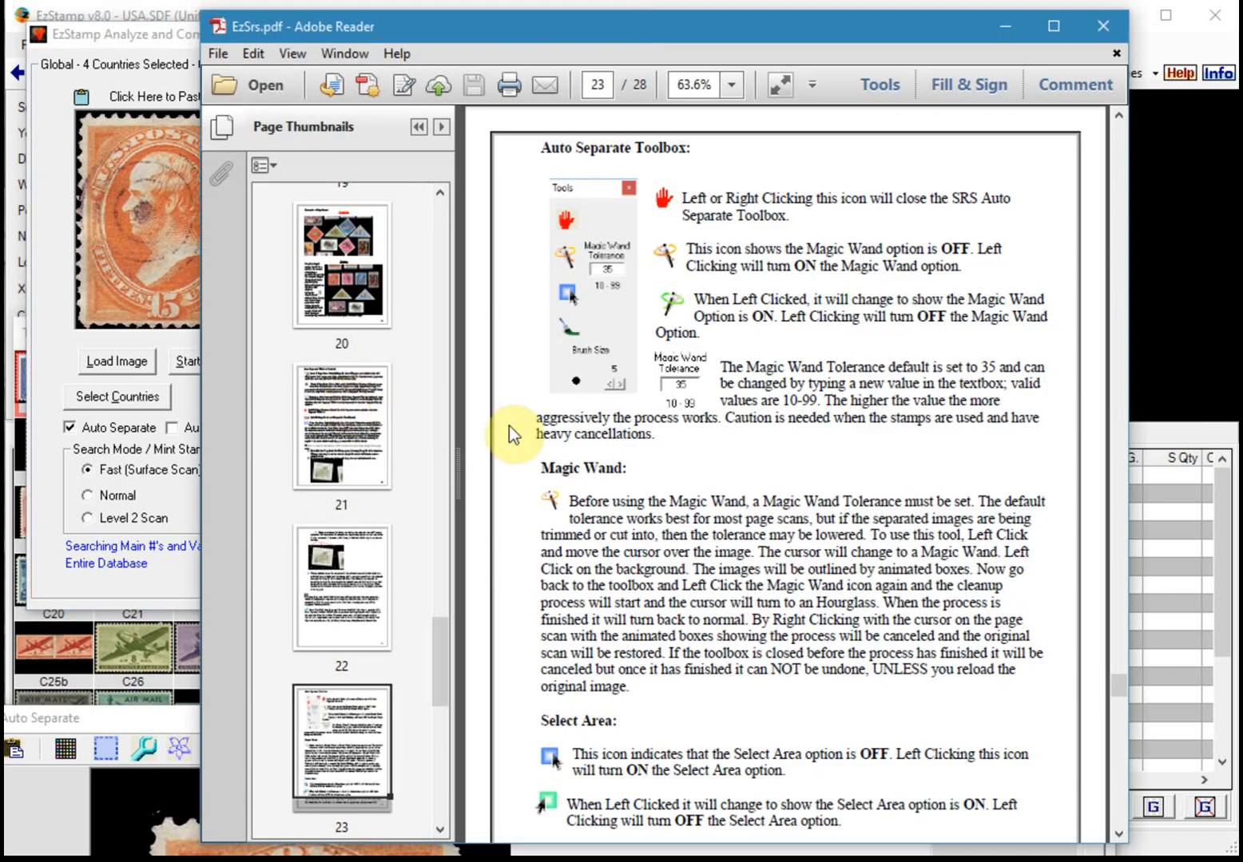
scroll(676, 421, "down", 20)
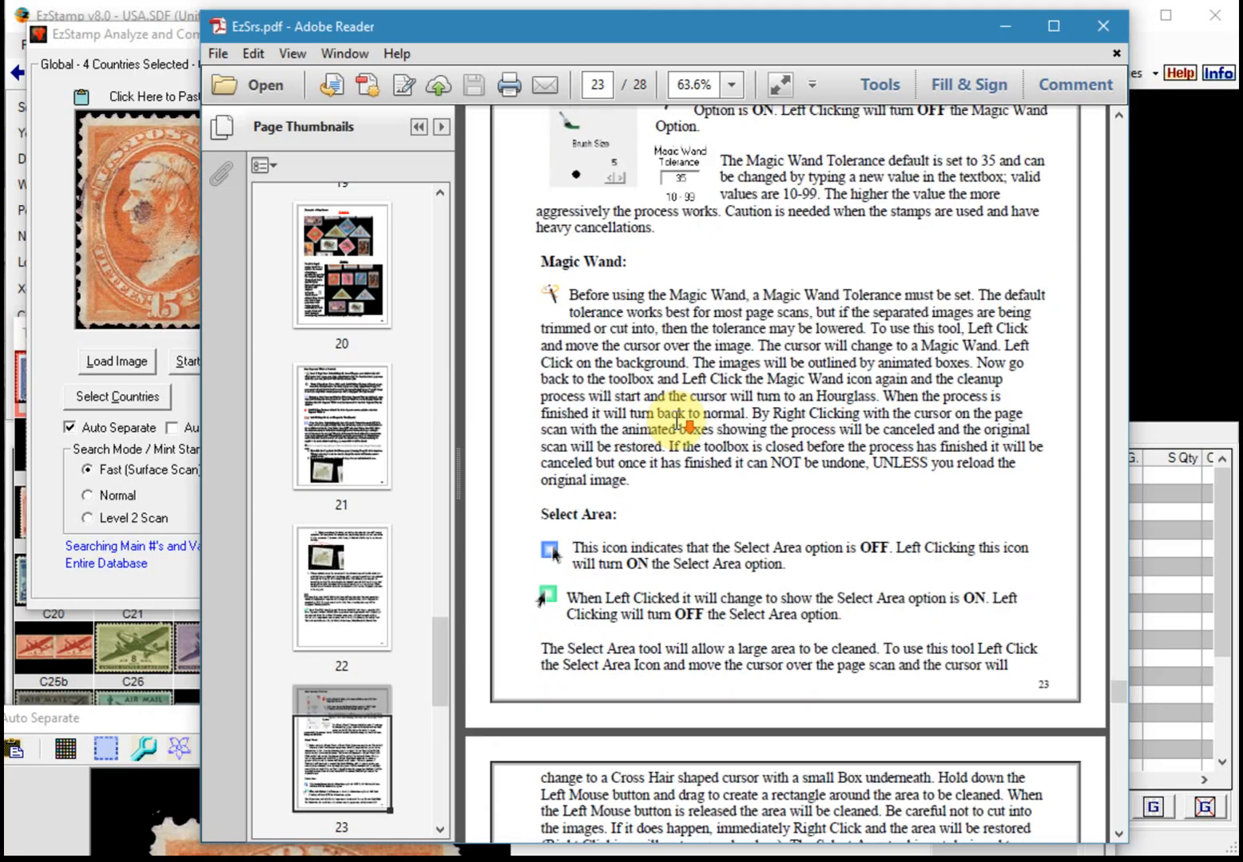
scroll(676, 421, "down", 20)
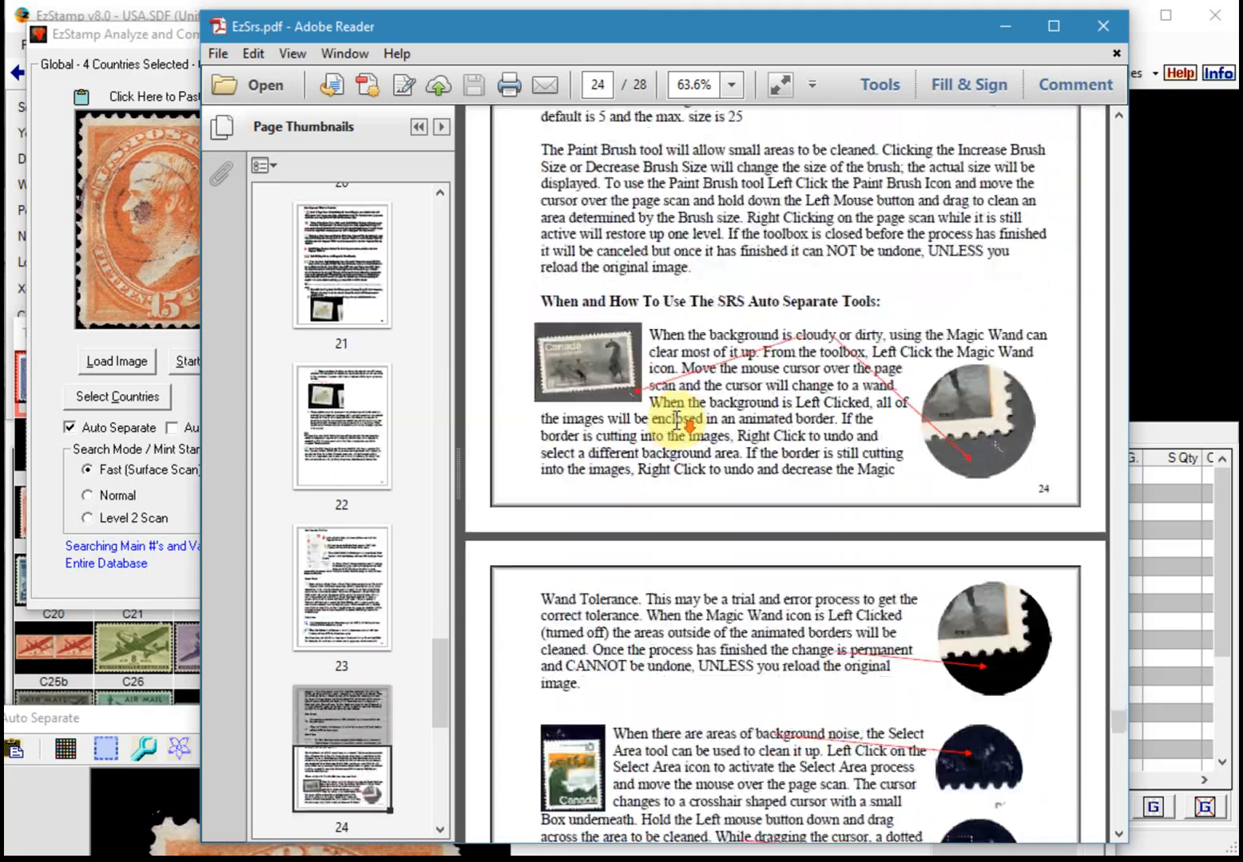
scroll(676, 421, "down", 15)
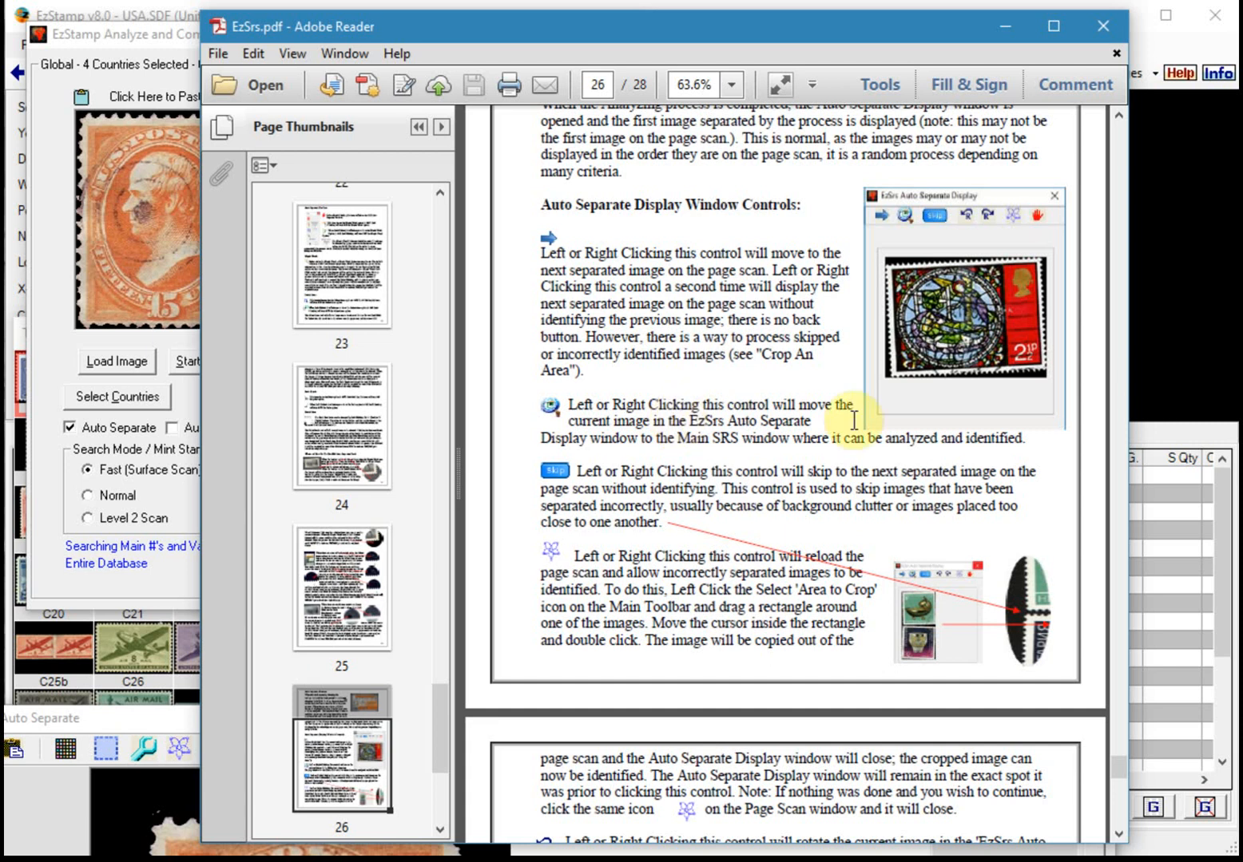
scroll(855, 419, "down", 12)
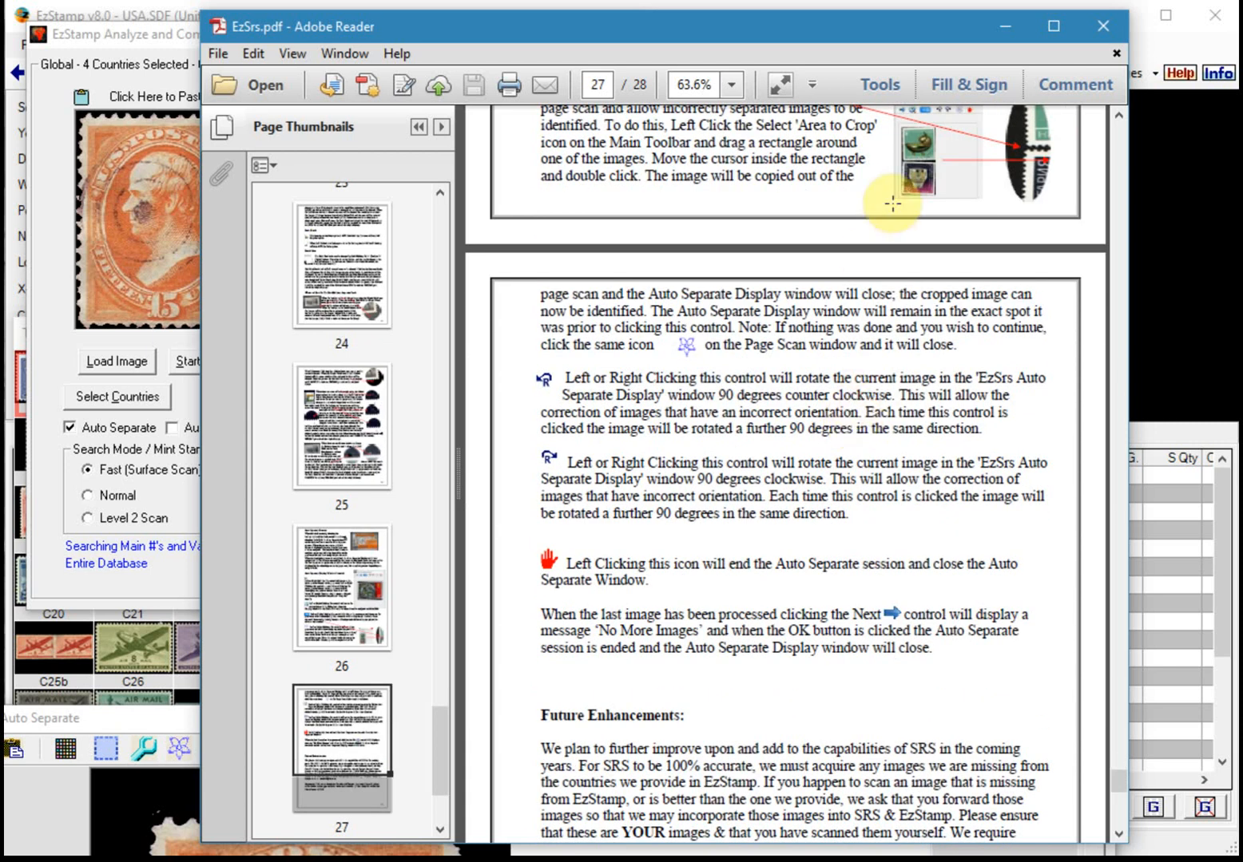
left_click(1104, 26)
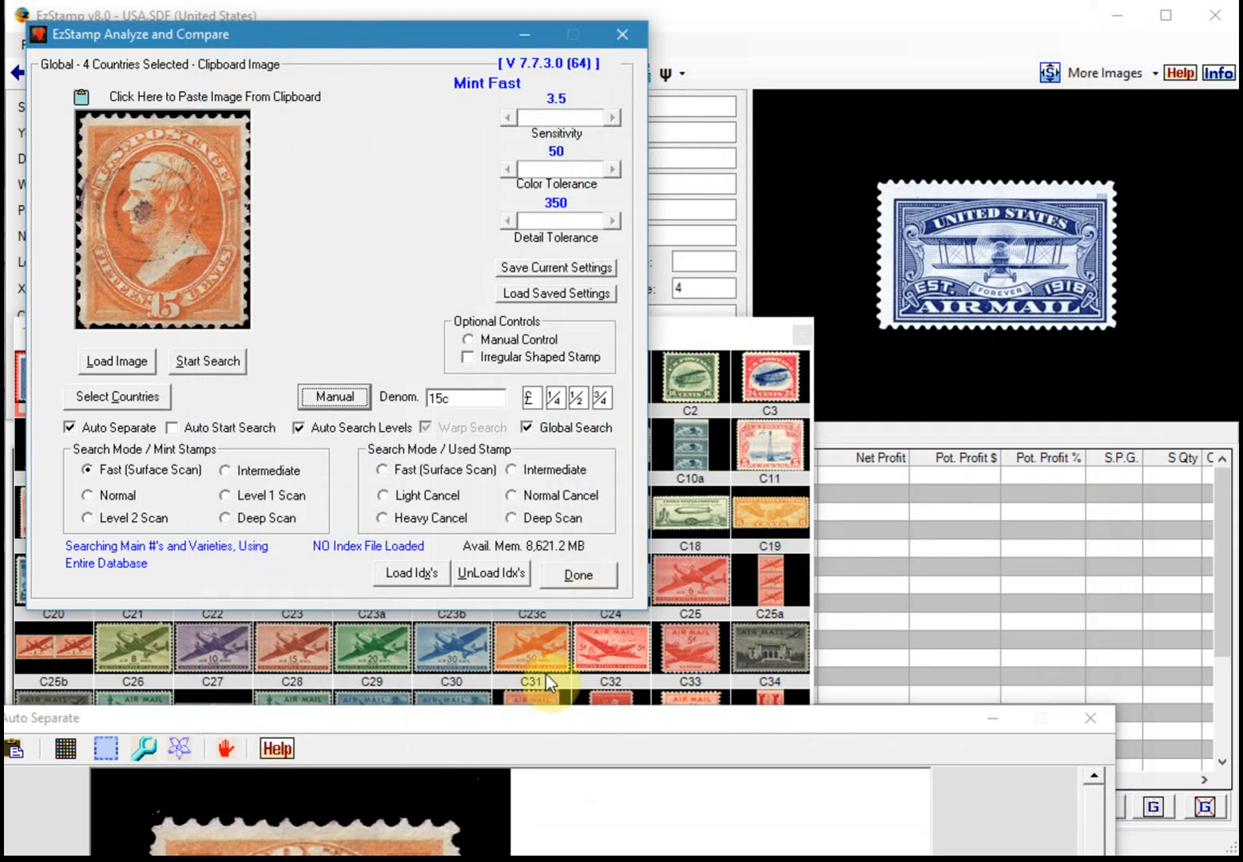
Finish the analysis session and narrow the Perforation and Country File columns in the global search records
left_click(579, 576)
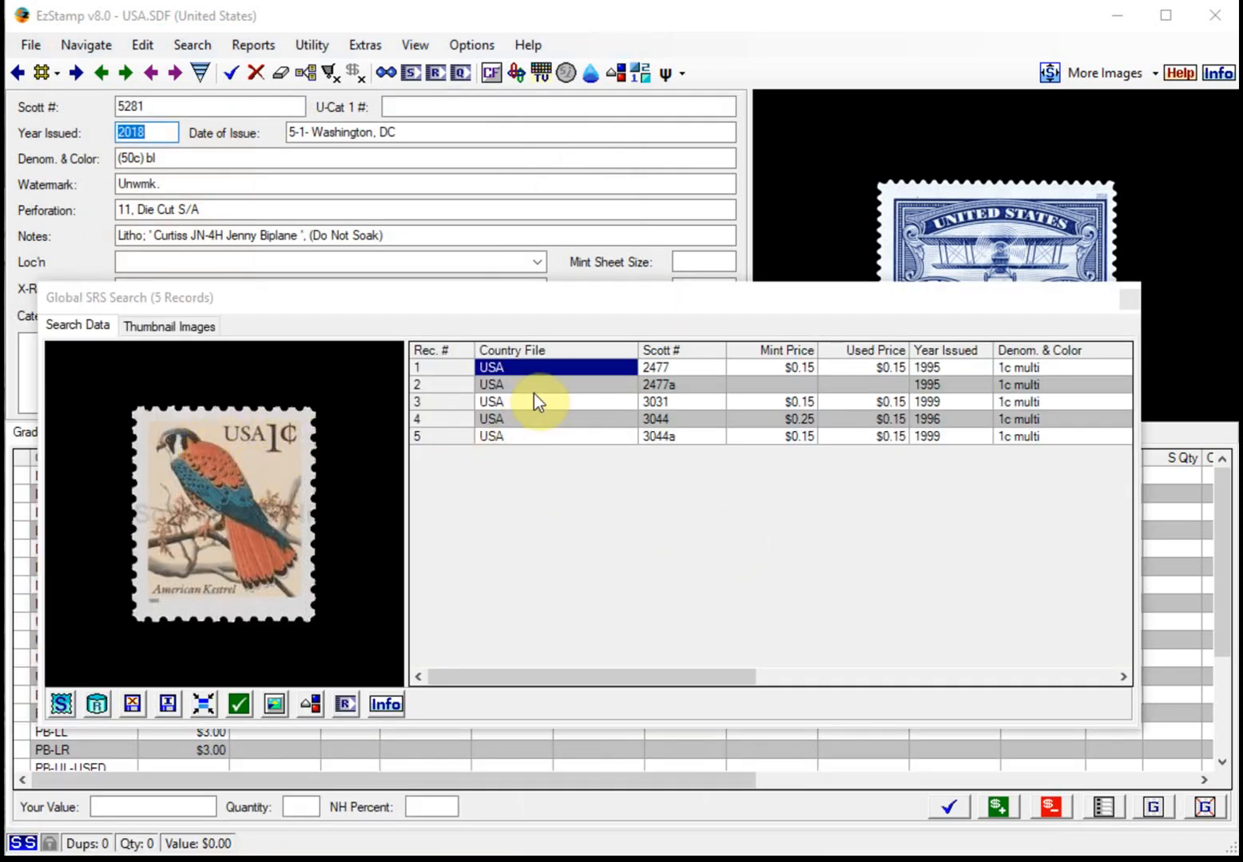
left_click_drag(741, 678, 1094, 720)
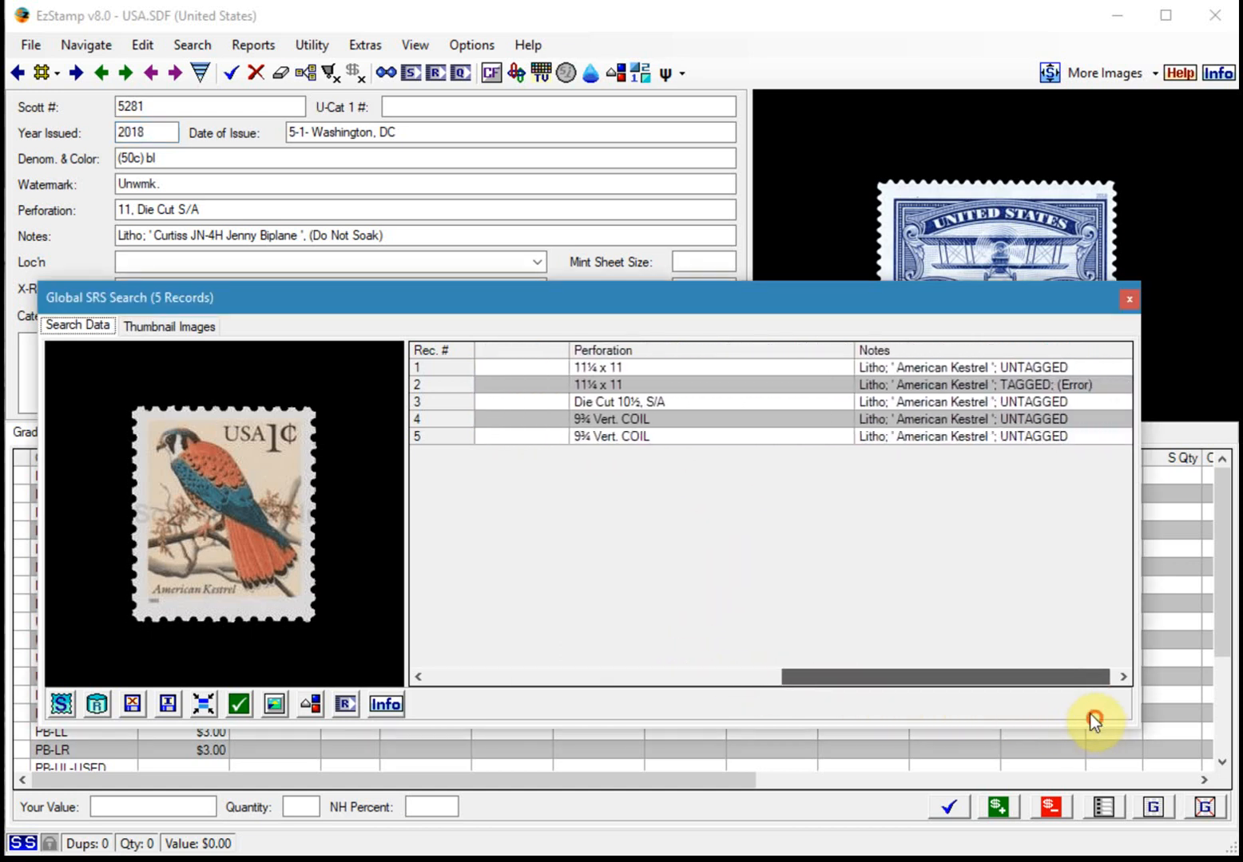
left_click_drag(852, 345, 691, 386)
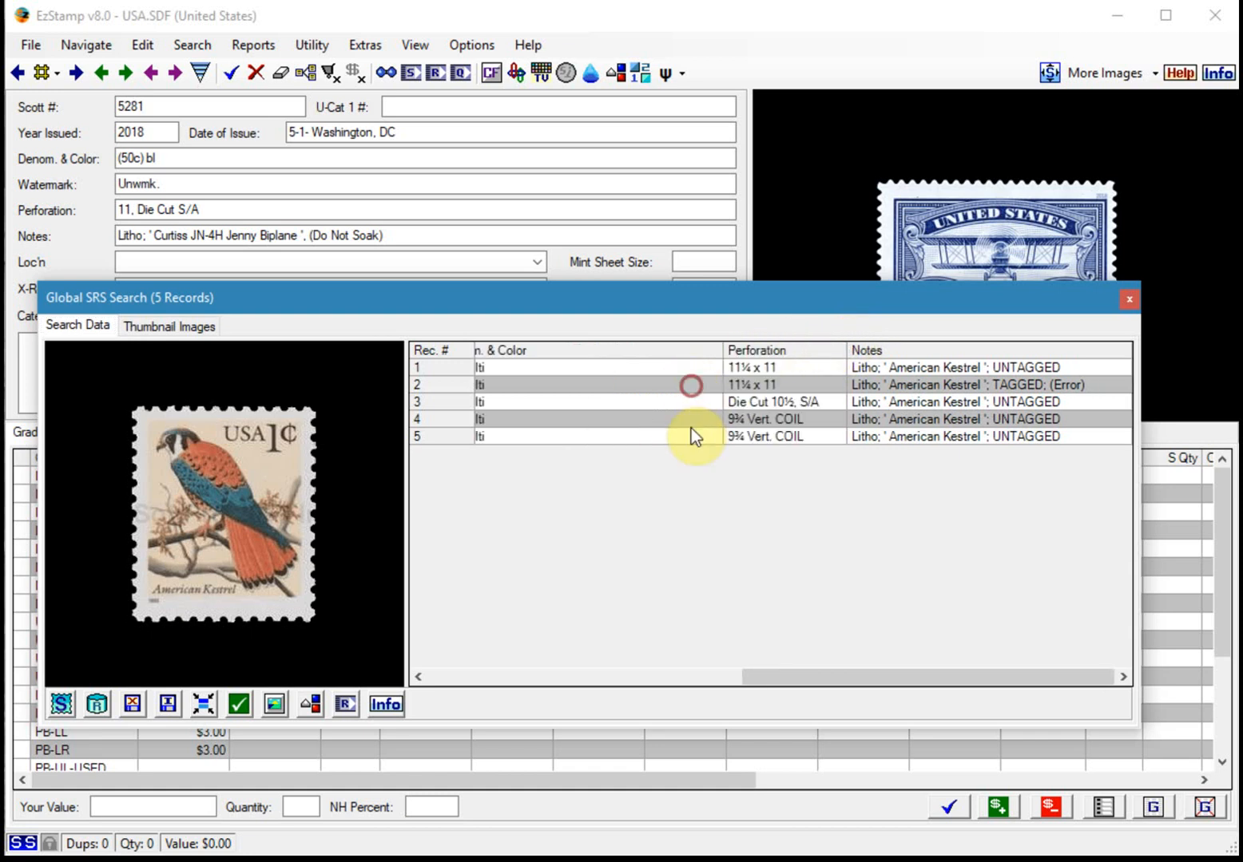
left_click(437, 681)
left_click_drag(581, 348, 508, 349)
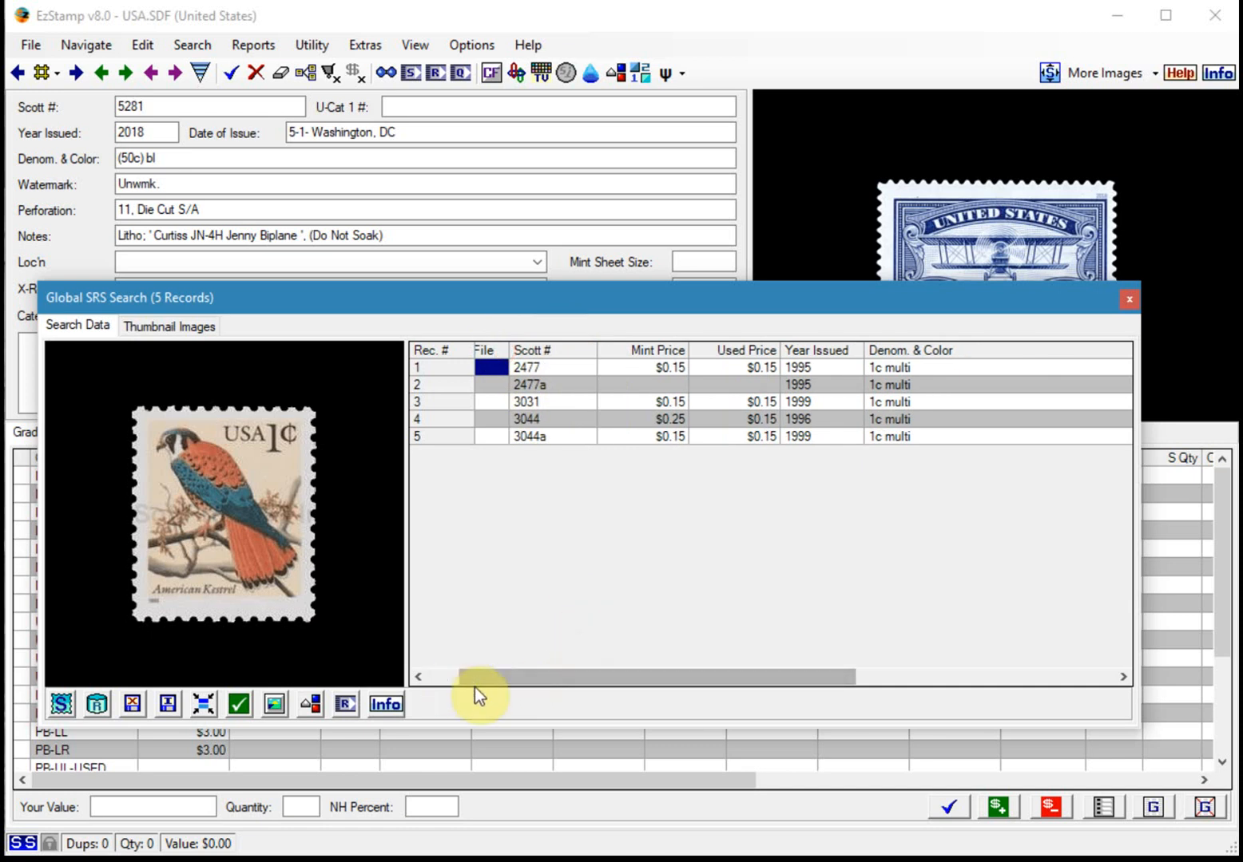
left_click(436, 672)
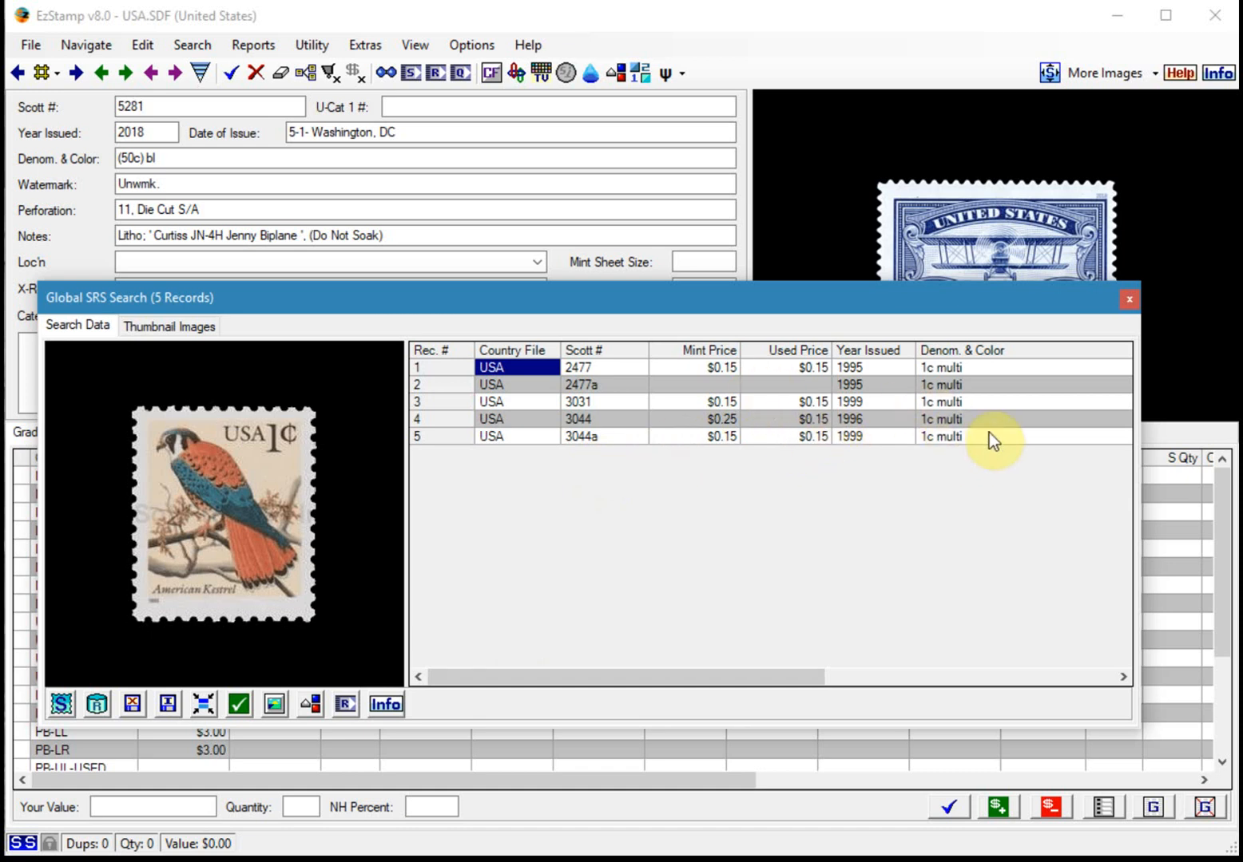
Narrow the Scott # and Denom. & Color columns in the global search records
left_click_drag(647, 350, 605, 349)
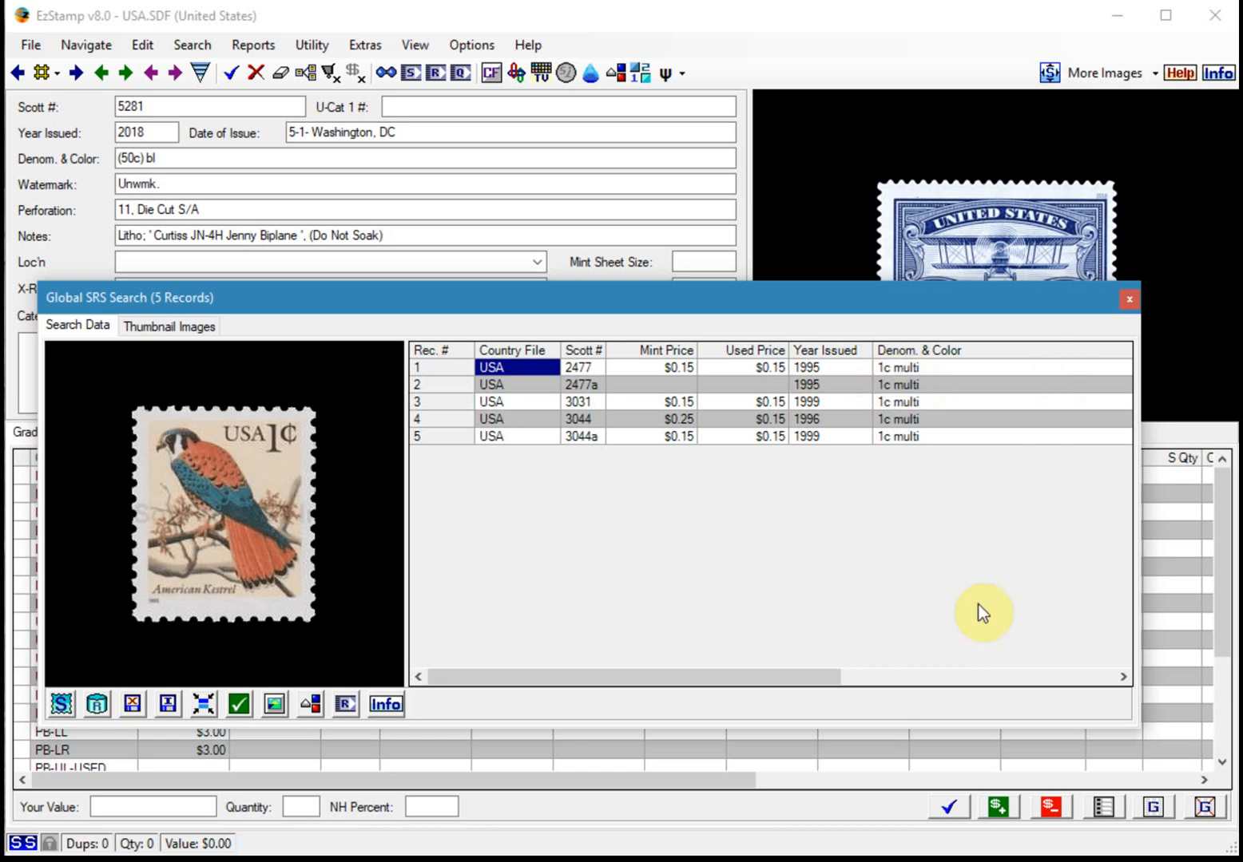
left_click(1039, 678)
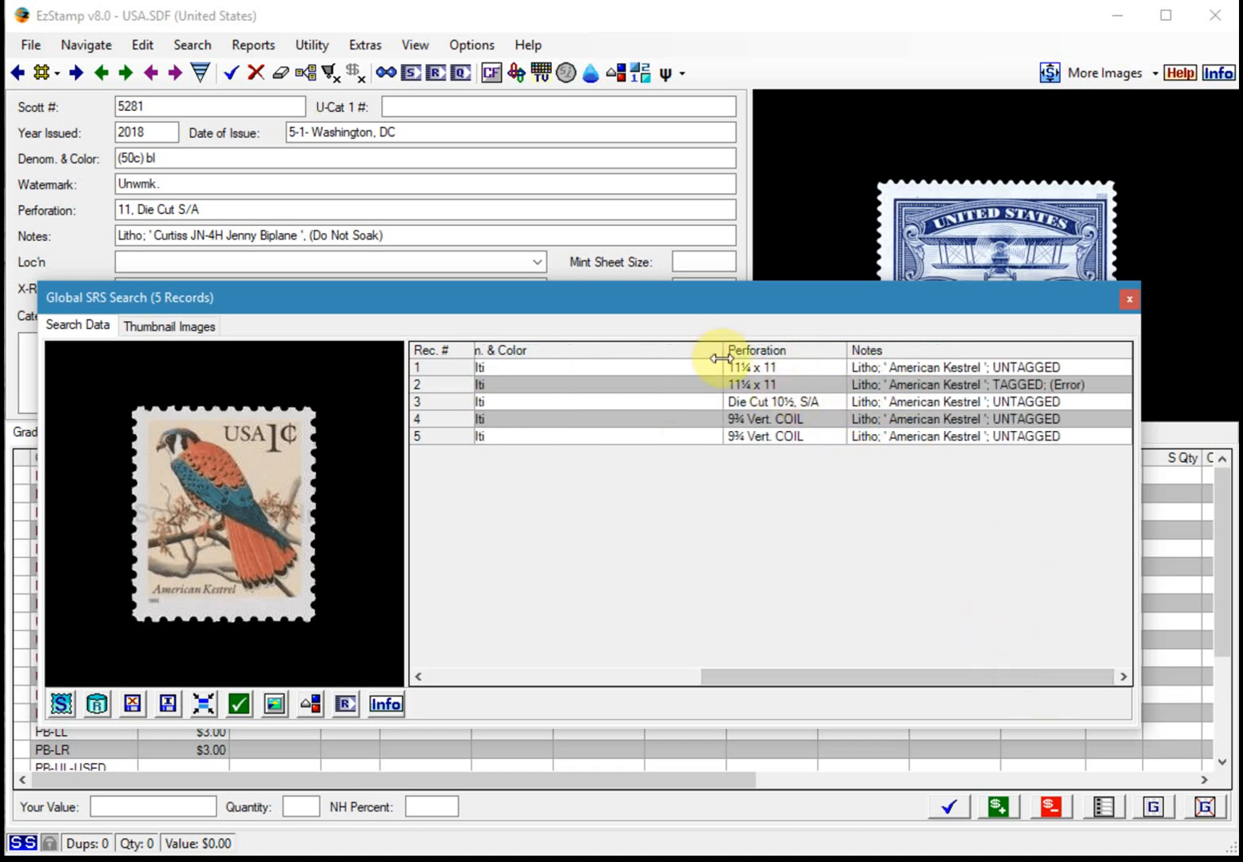
left_click_drag(720, 351, 548, 352)
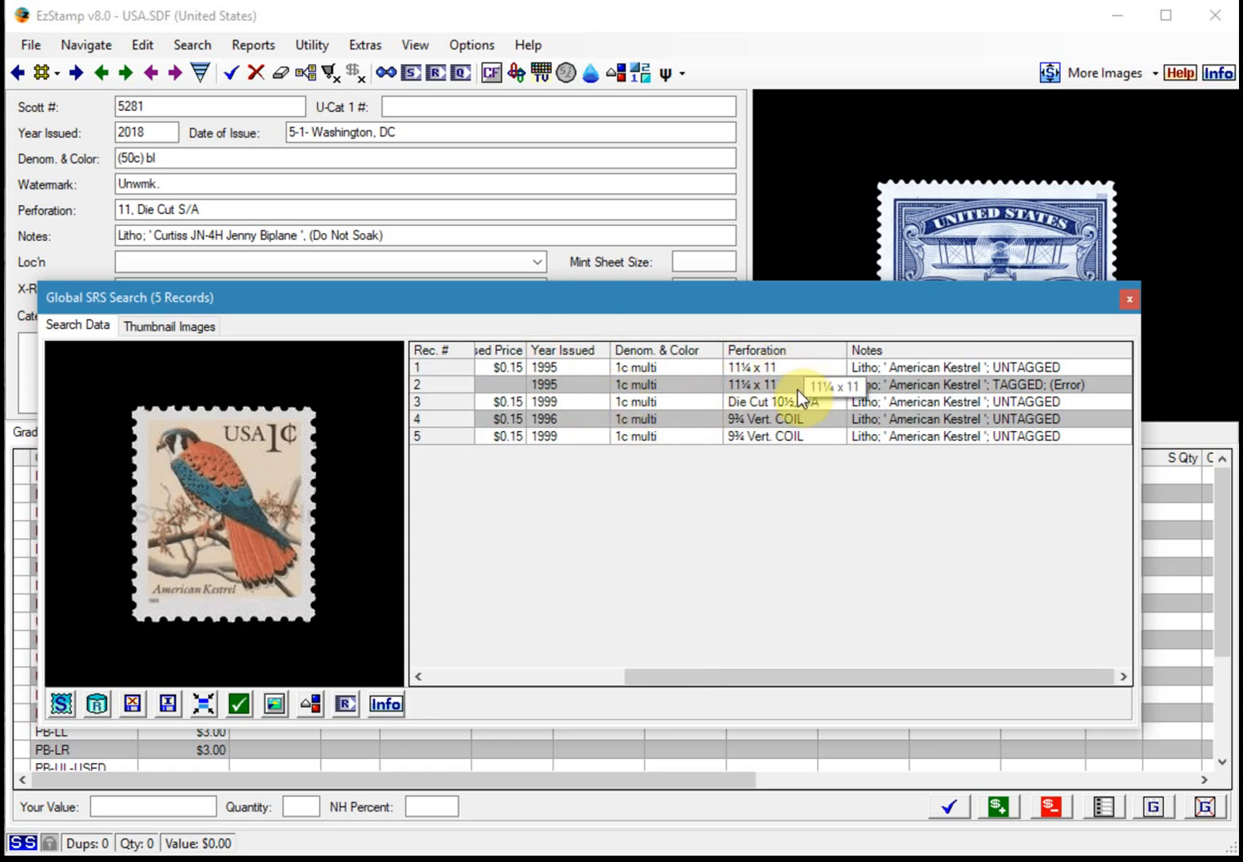
Compare the two American Kestrel coil records, then load the 1999 one into the main stamp record and uncover its details
left_click(743, 419)
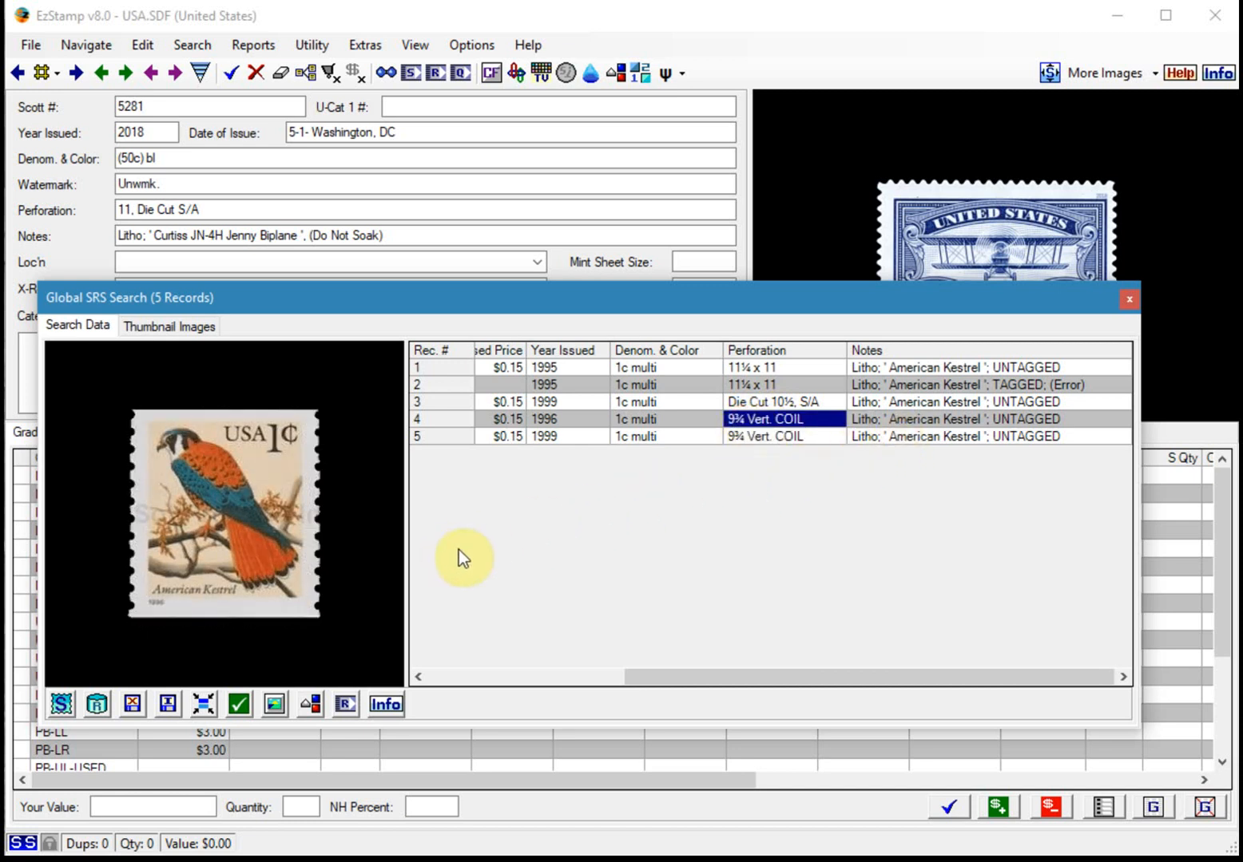
left_click(738, 438)
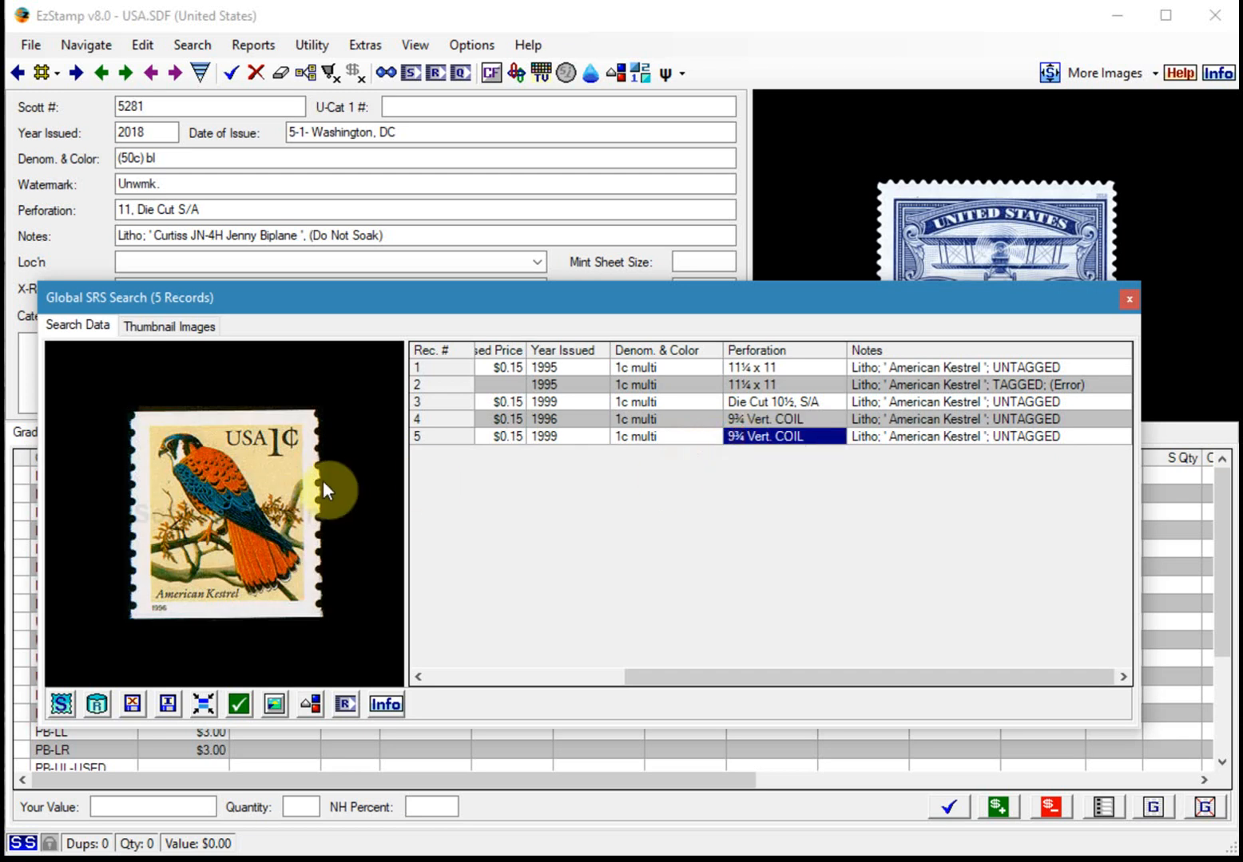
double_click(514, 437)
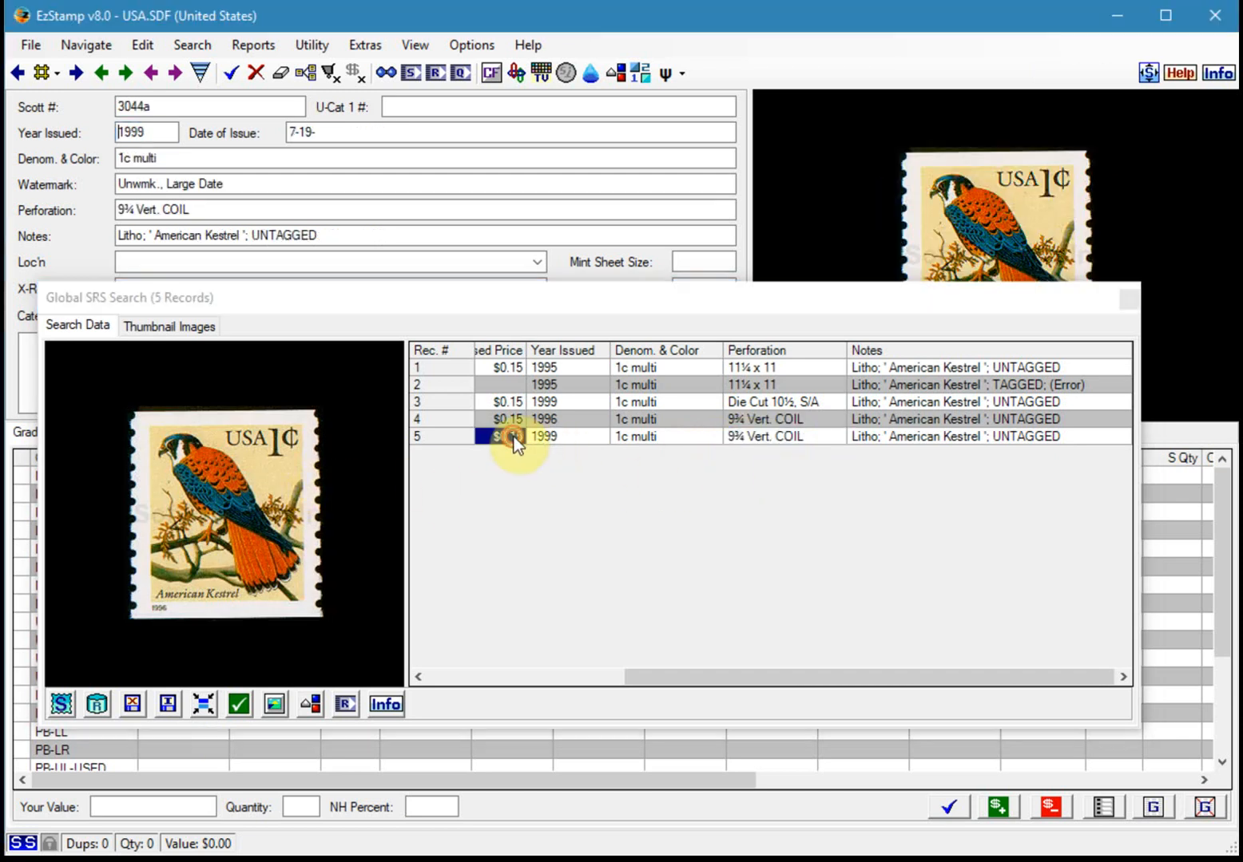
left_click_drag(879, 300, 877, 434)
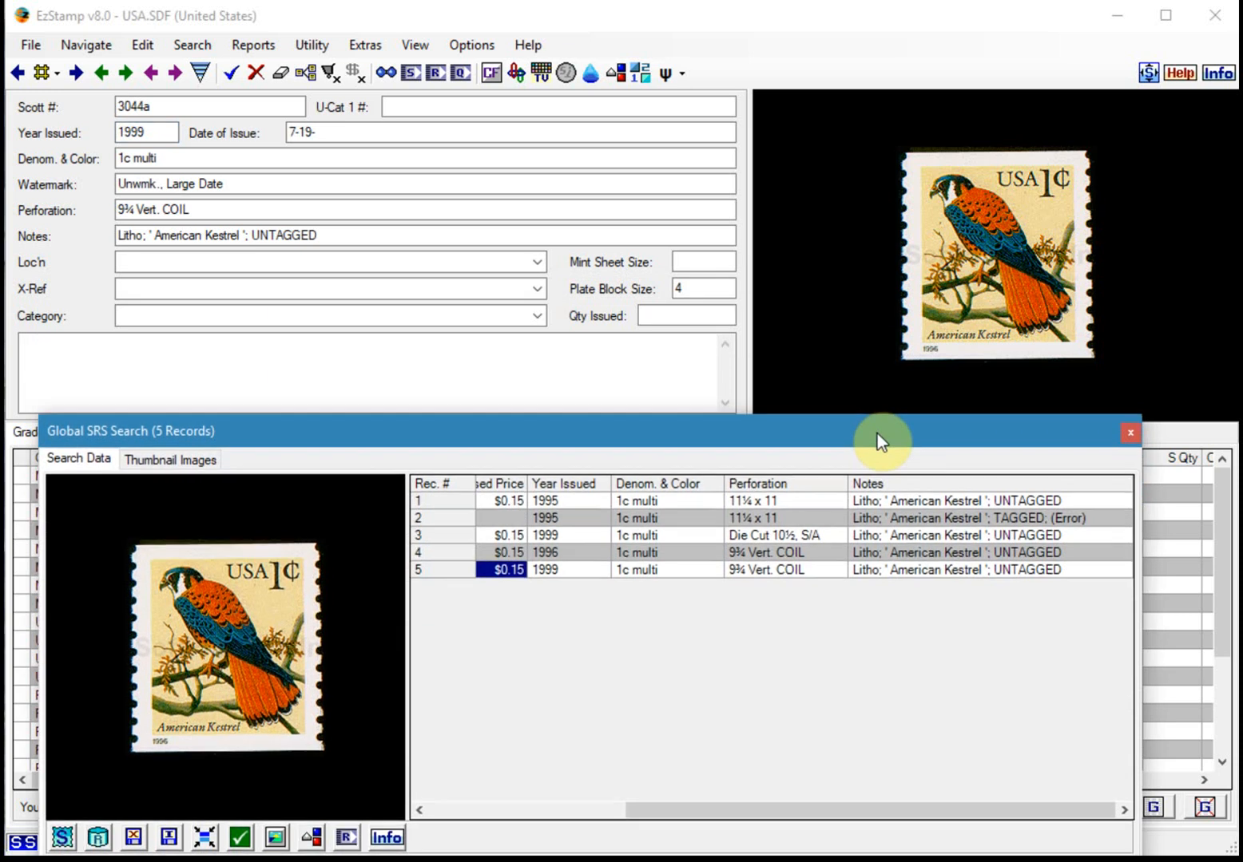